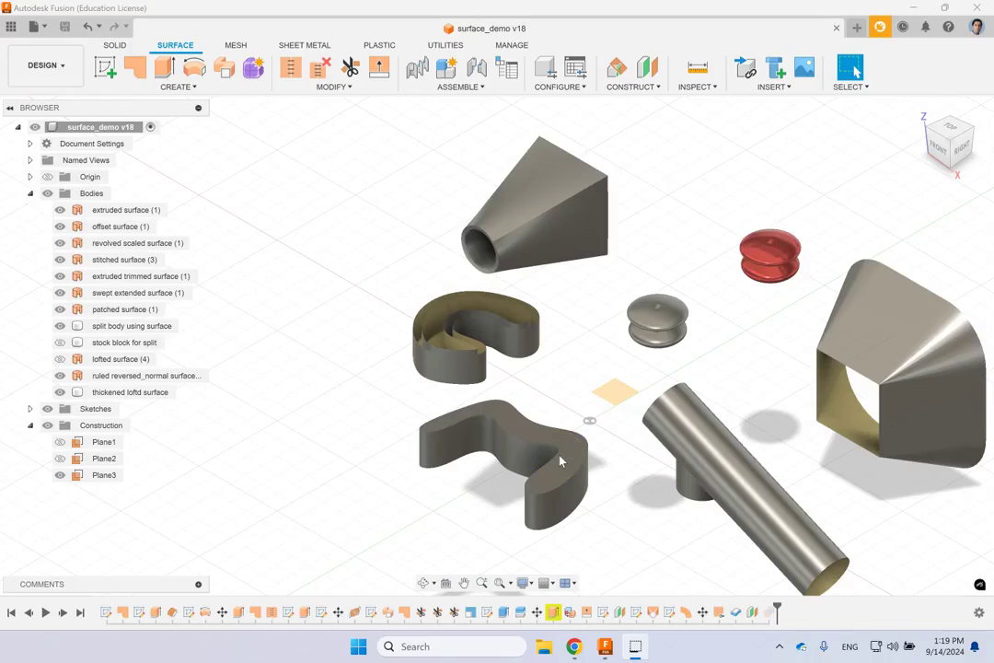
Review the available surface creation and modification commands alongside the example surface bodies in the surface_demo design
{"action": "left_click", "coordinate": [177, 87]}
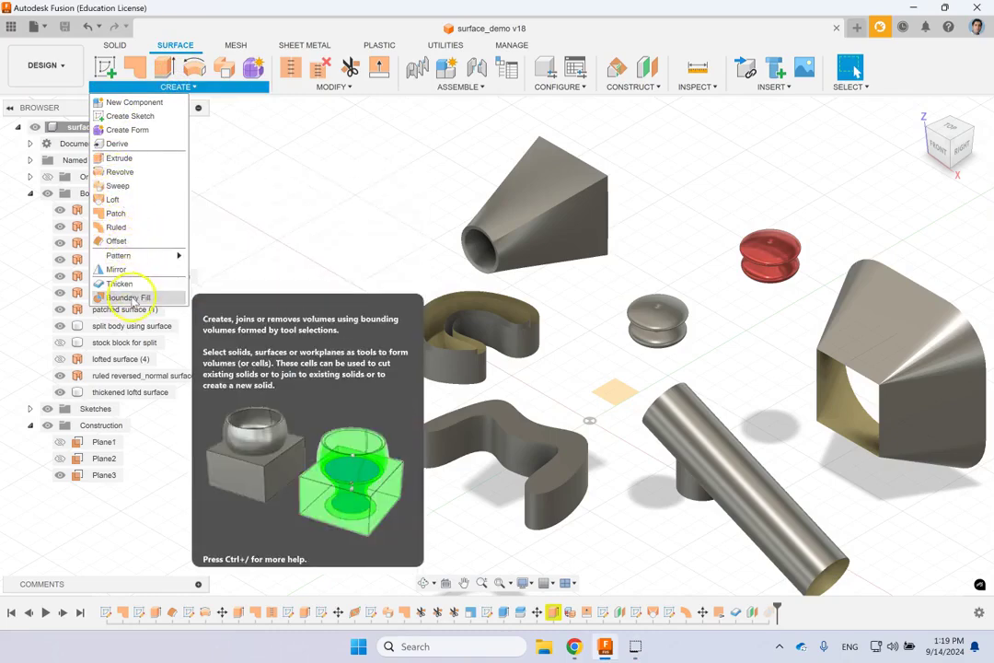
{"action": "left_click", "coordinate": [264, 173]}
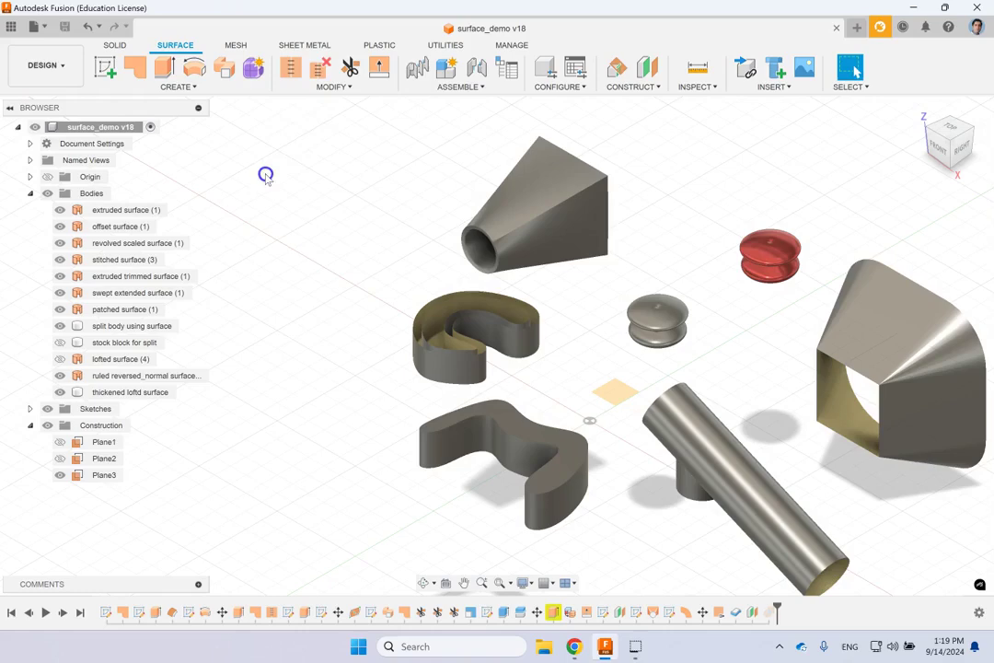
{"action": "left_click", "coordinate": [322, 88]}
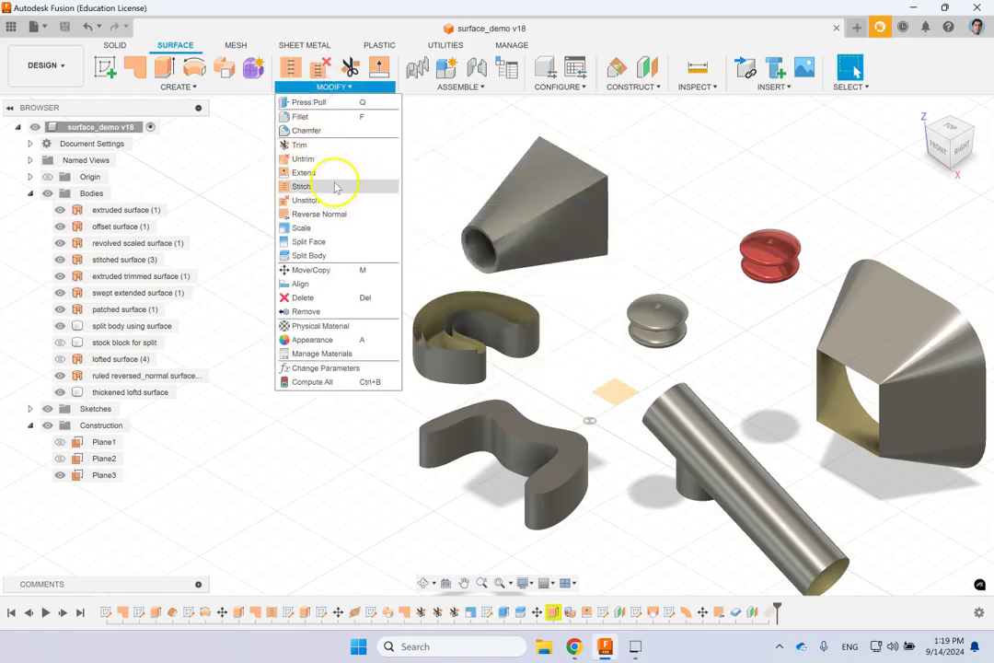
{"action": "left_click", "coordinate": [337, 187]}
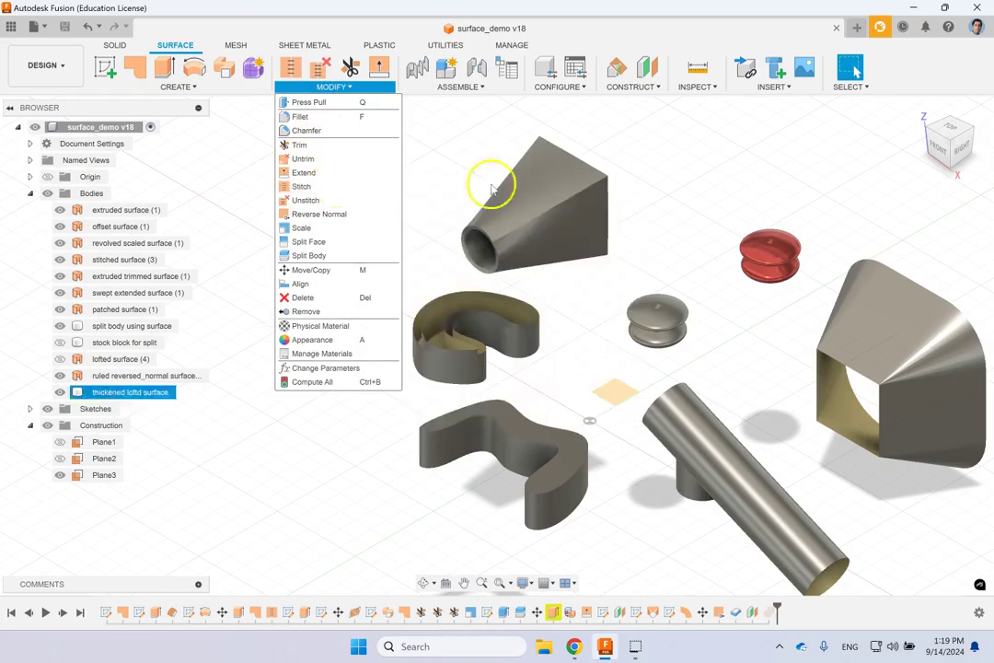
{"action": "scroll", "coordinate": [765, 235], "scroll_direction": "down", "scroll_amount": 3}
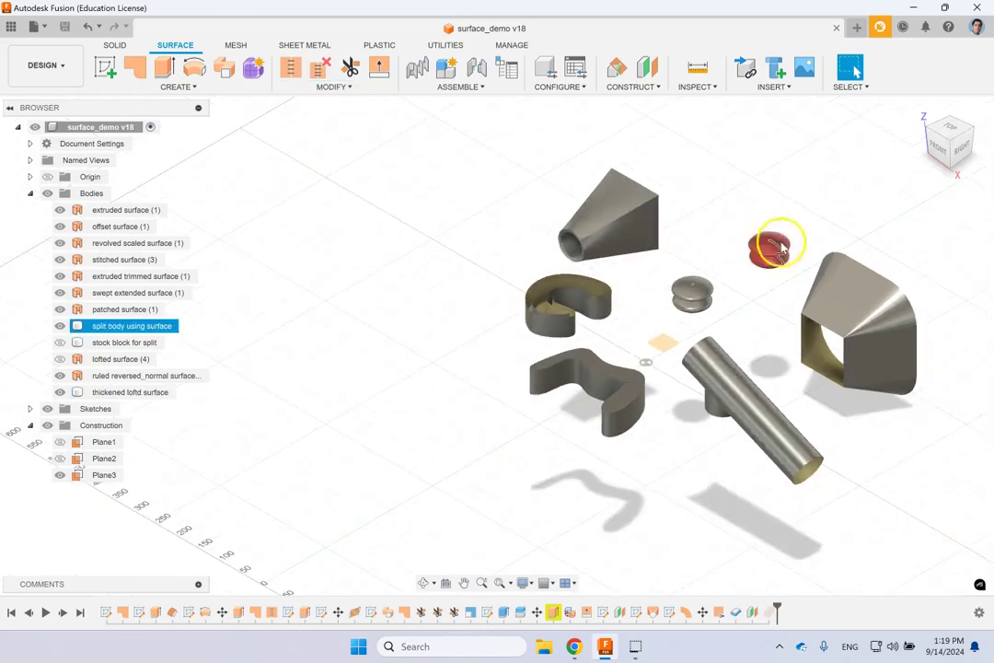
{"action": "left_click", "coordinate": [501, 583]}
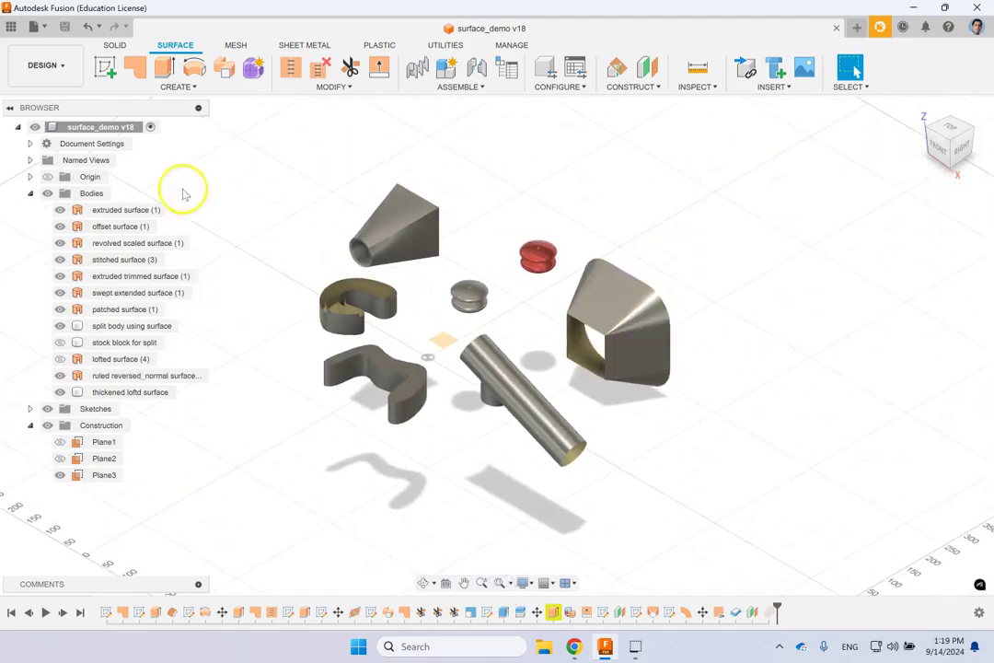
{"action": "left_click", "coordinate": [610, 320]}
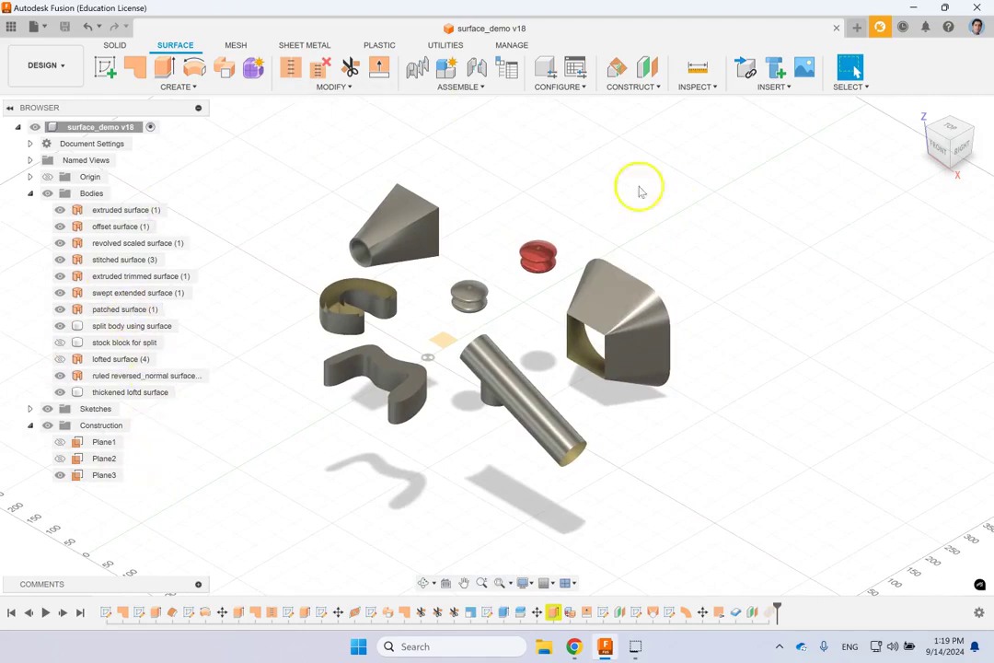
{"action": "left_click", "coordinate": [564, 173]}
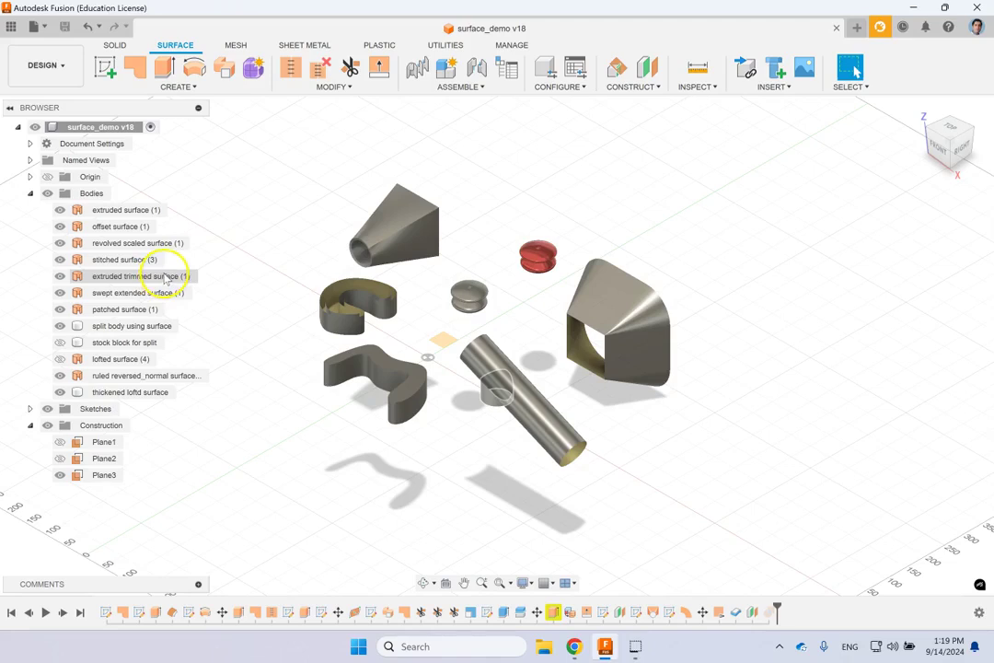
{"action": "left_click", "coordinate": [180, 86]}
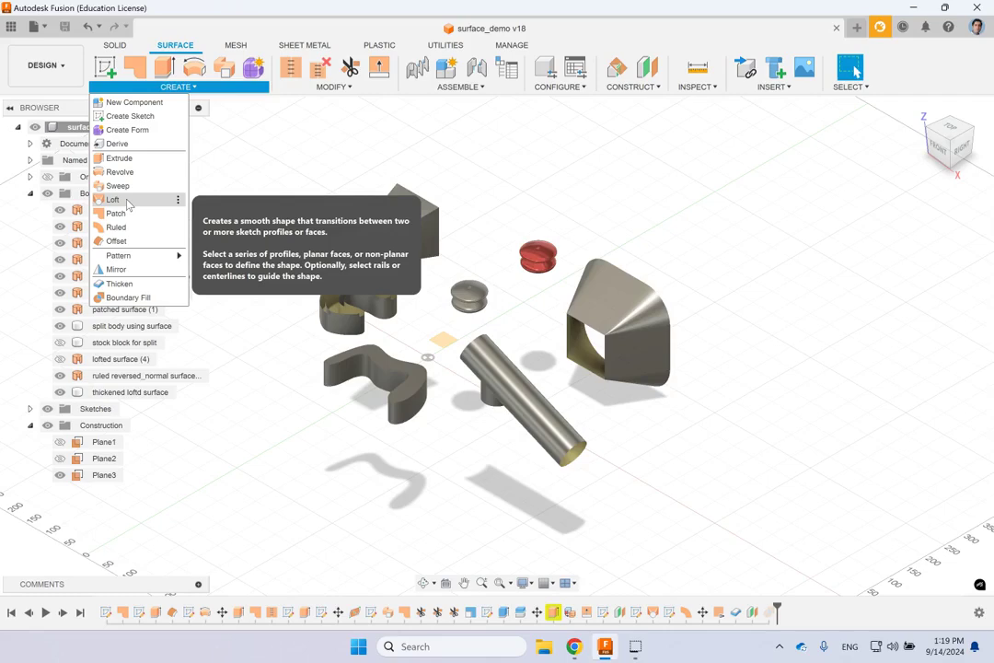
{"action": "scroll", "coordinate": [517, 228], "scroll_direction": "up", "scroll_amount": 5}
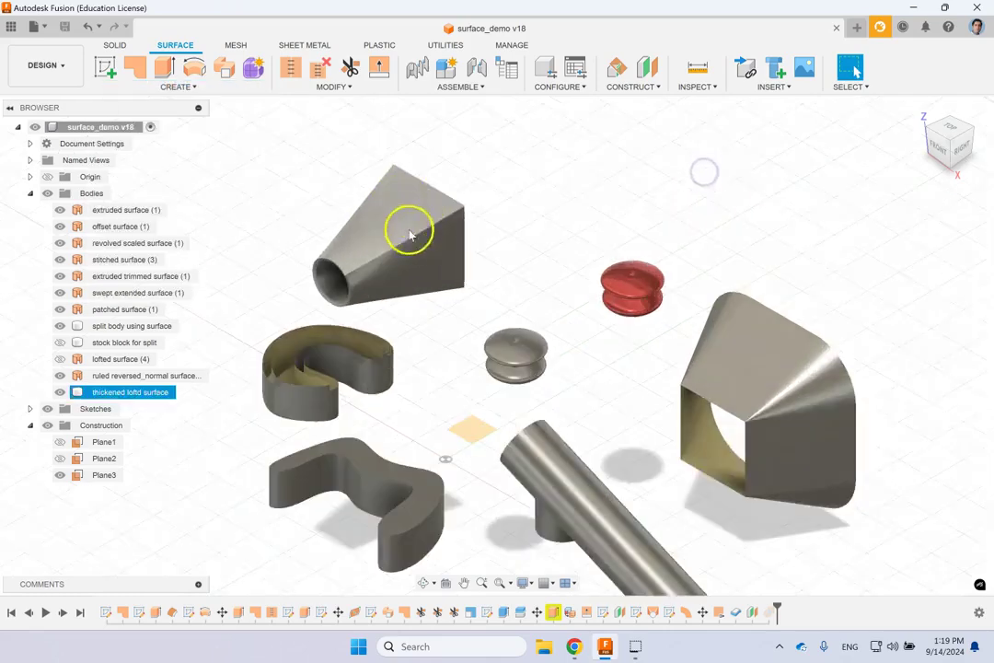
{"action": "left_click", "coordinate": [819, 379]}
{"action": "middle_click_drag", "start_coordinate": [819, 379], "coordinate": [854, 70], "text": "shift"}
{"action": "key", "text": "F5"}
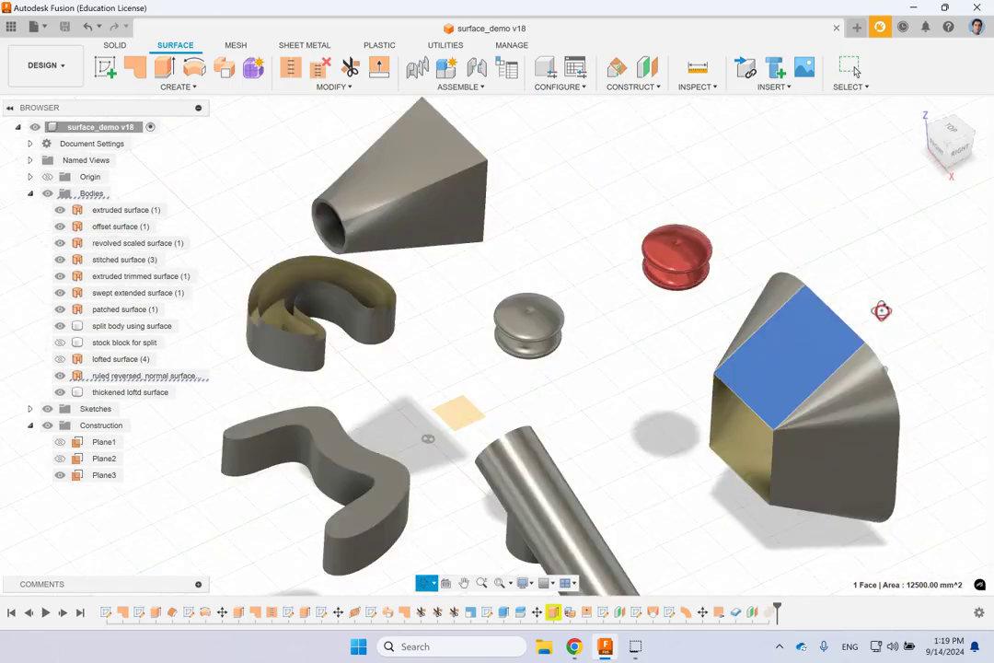
{"action": "scroll", "coordinate": [869, 317], "scroll_direction": "down", "scroll_amount": 3}
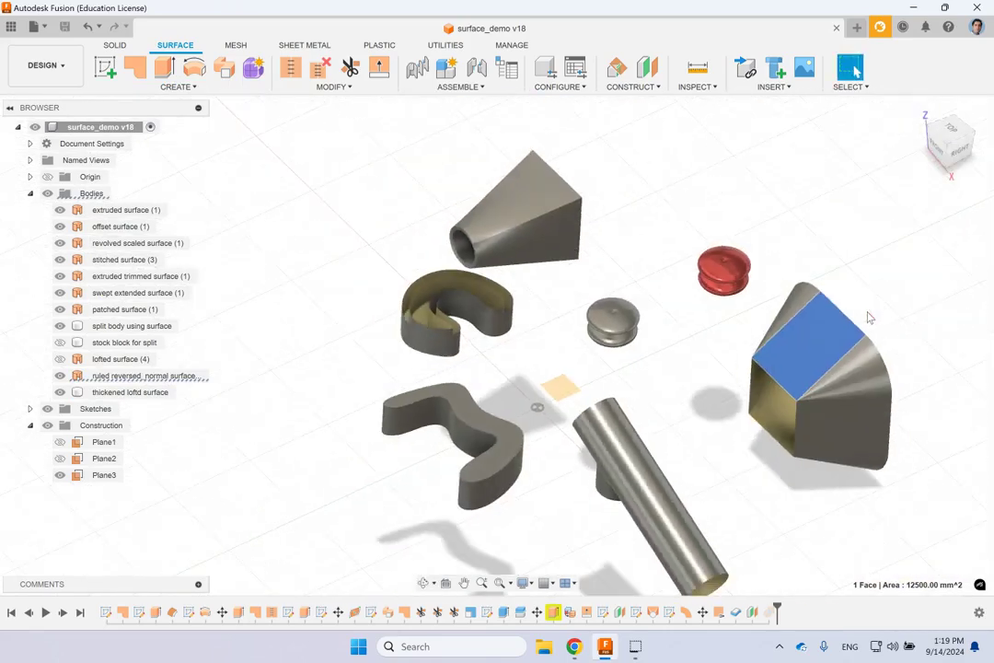
{"action": "left_click", "coordinate": [502, 585]}
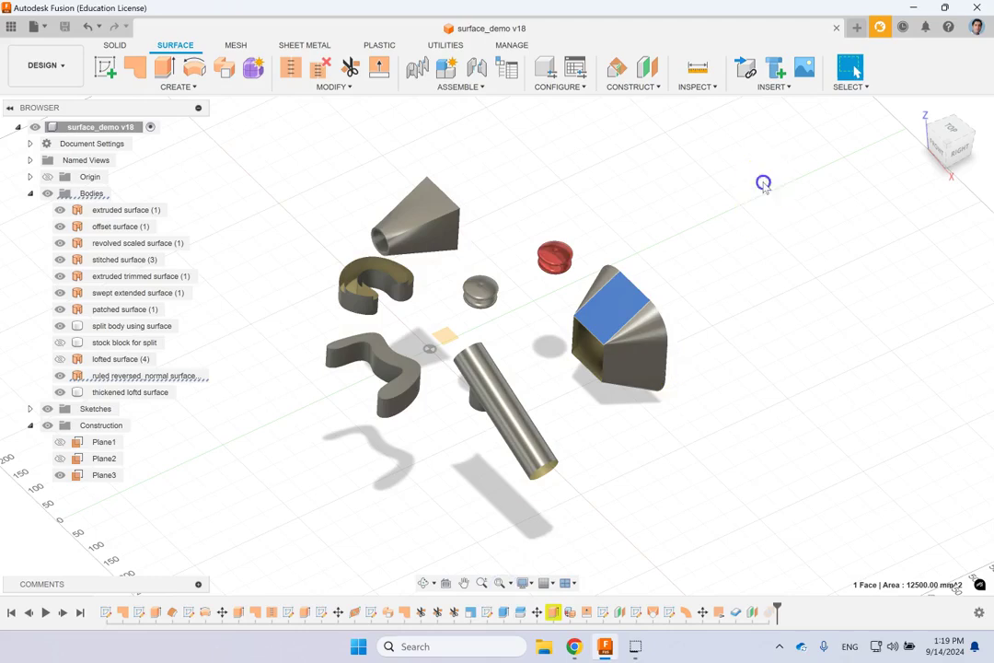
{"action": "left_click", "coordinate": [763, 184]}
Create a new design and start a surface sketch on the horizontal XY plane
{"action": "left_click", "coordinate": [37, 26]}
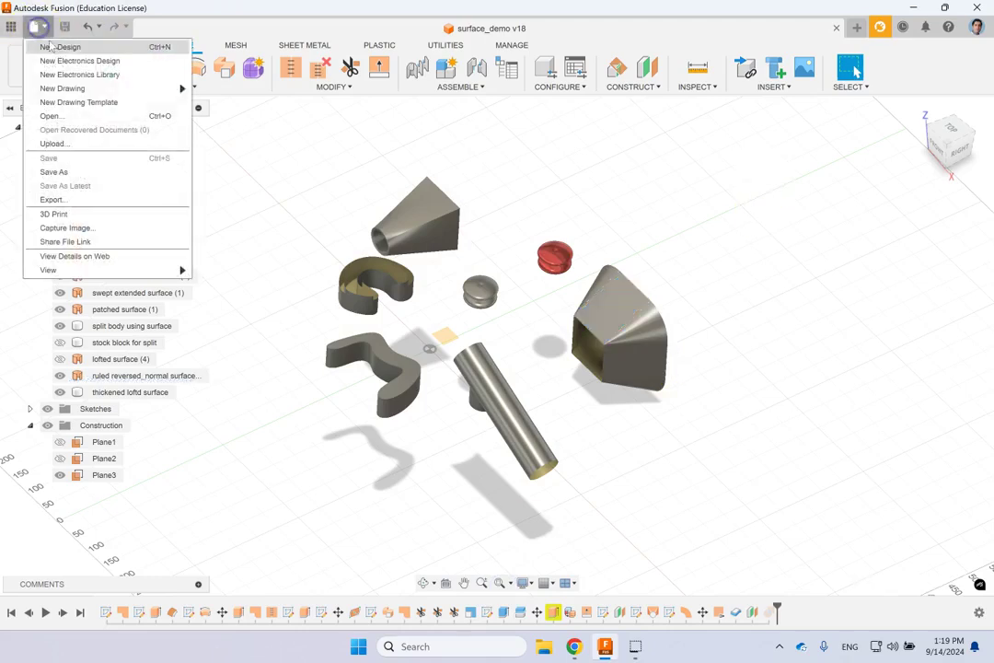
{"action": "left_click", "coordinate": [63, 46]}
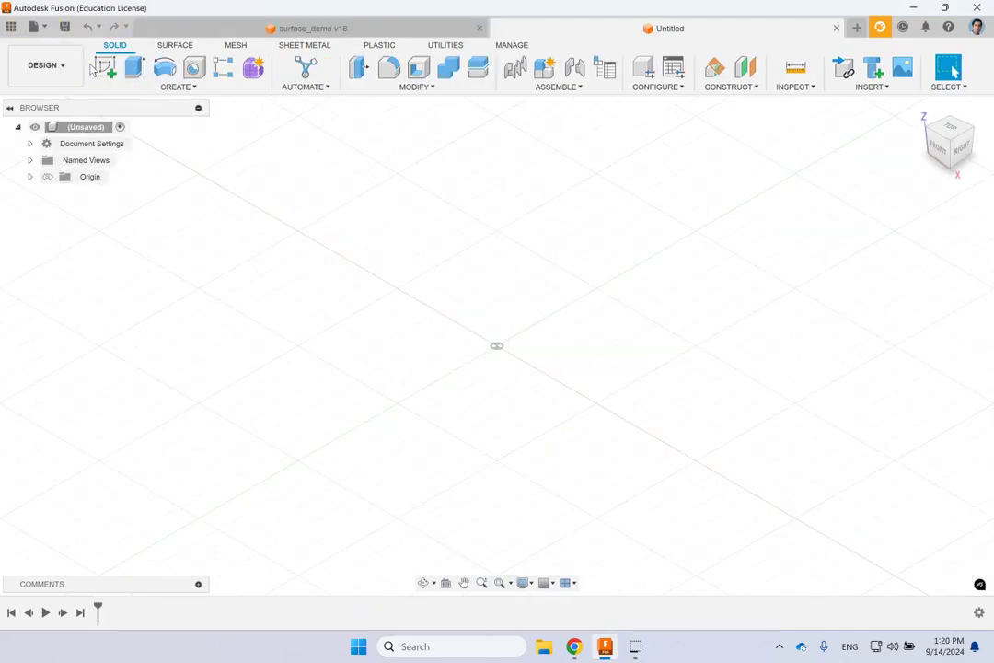
{"action": "left_click", "coordinate": [167, 46]}
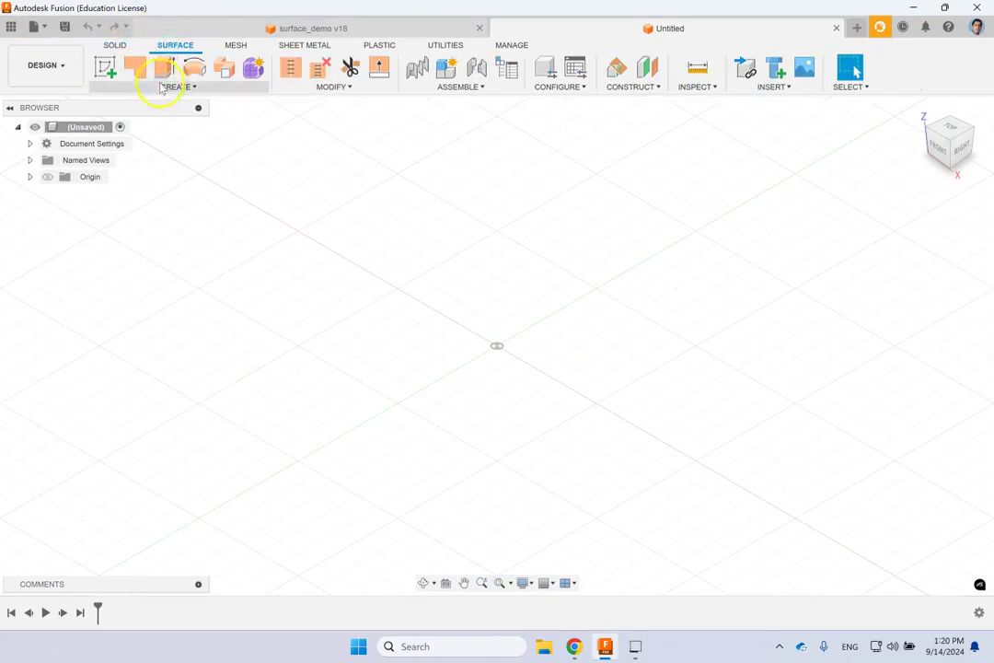
{"action": "left_click", "coordinate": [105, 66]}
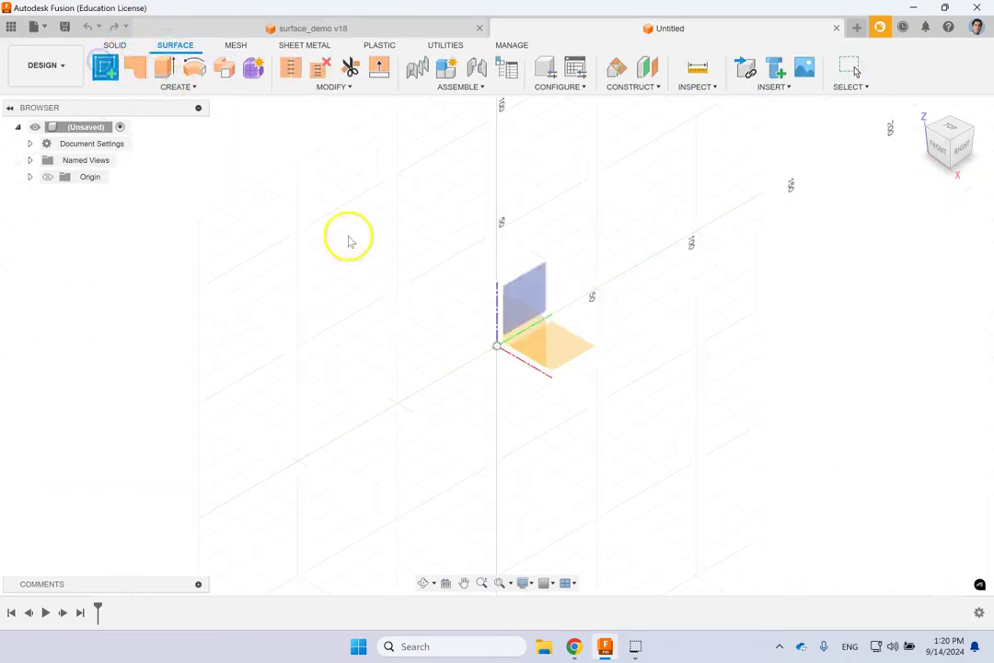
{"action": "left_click", "coordinate": [561, 357]}
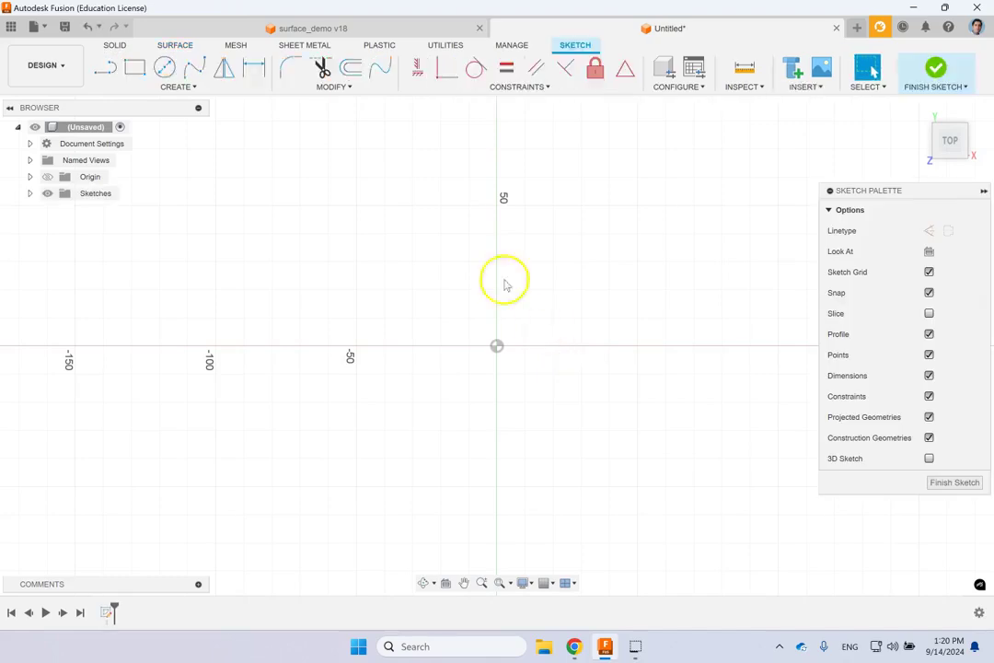
{"action": "left_click", "coordinate": [379, 68]}
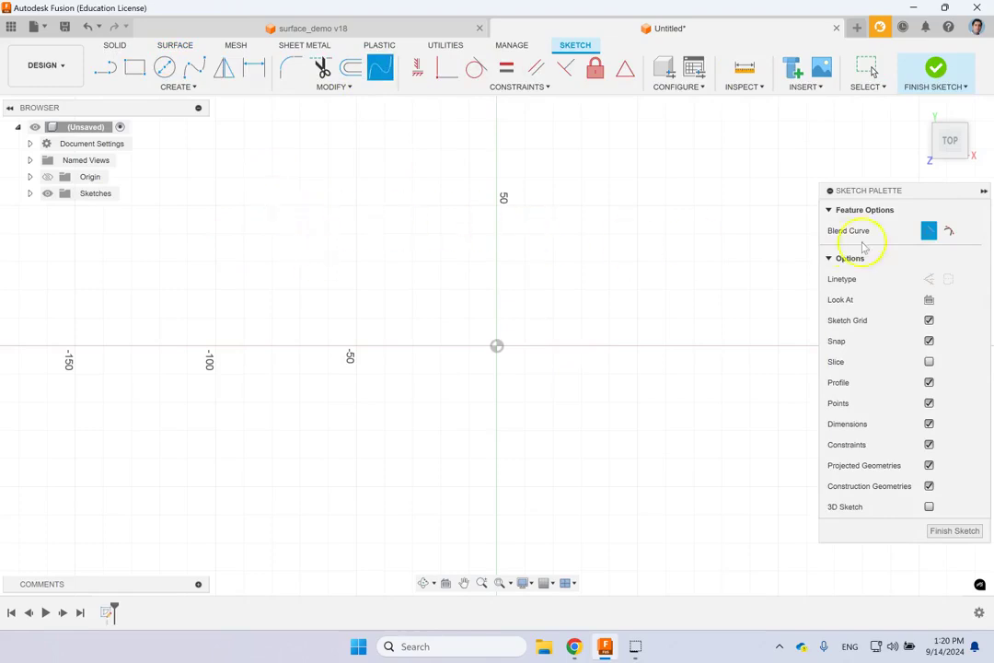
{"action": "left_click", "coordinate": [829, 190]}
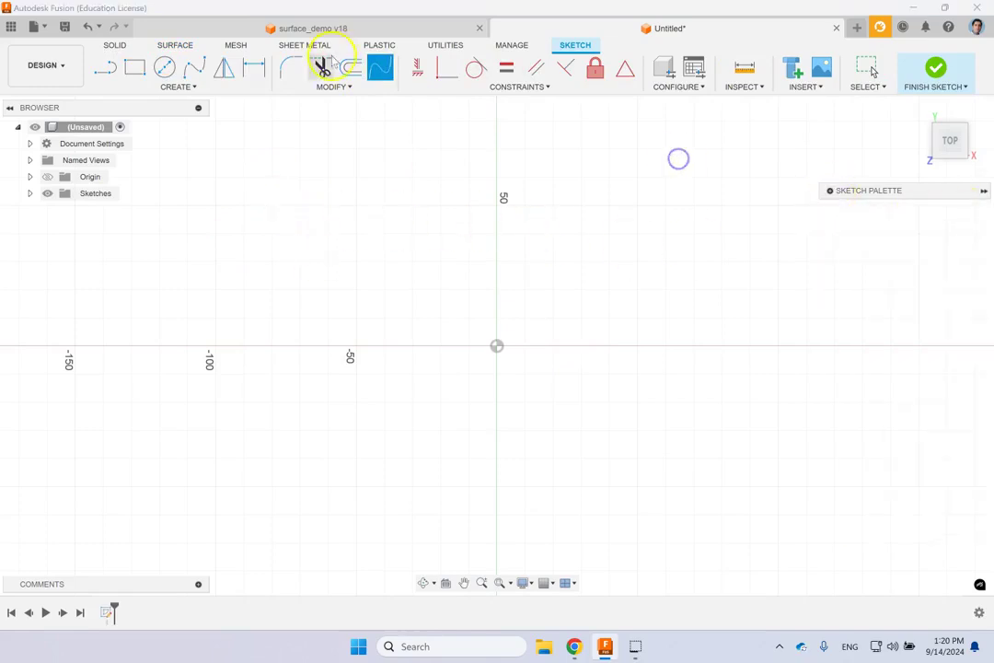
{"action": "left_click", "coordinate": [339, 86]}
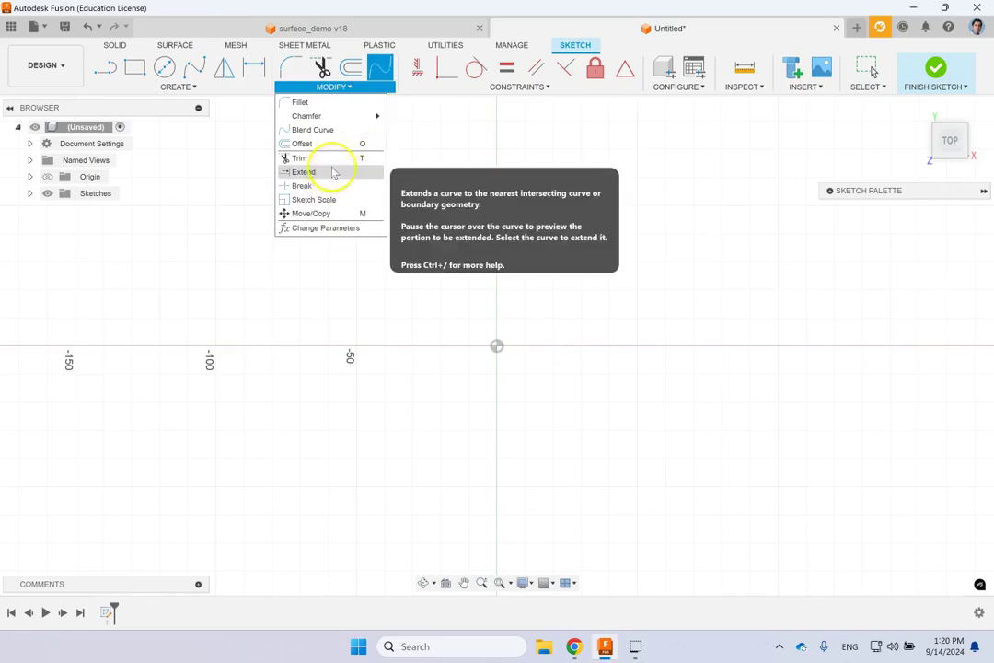
Sketch an open S-shaped fit point spline about 55 mm tall, above and to the left of the origin, and finish the sketch
{"action": "left_click", "coordinate": [177, 86]}
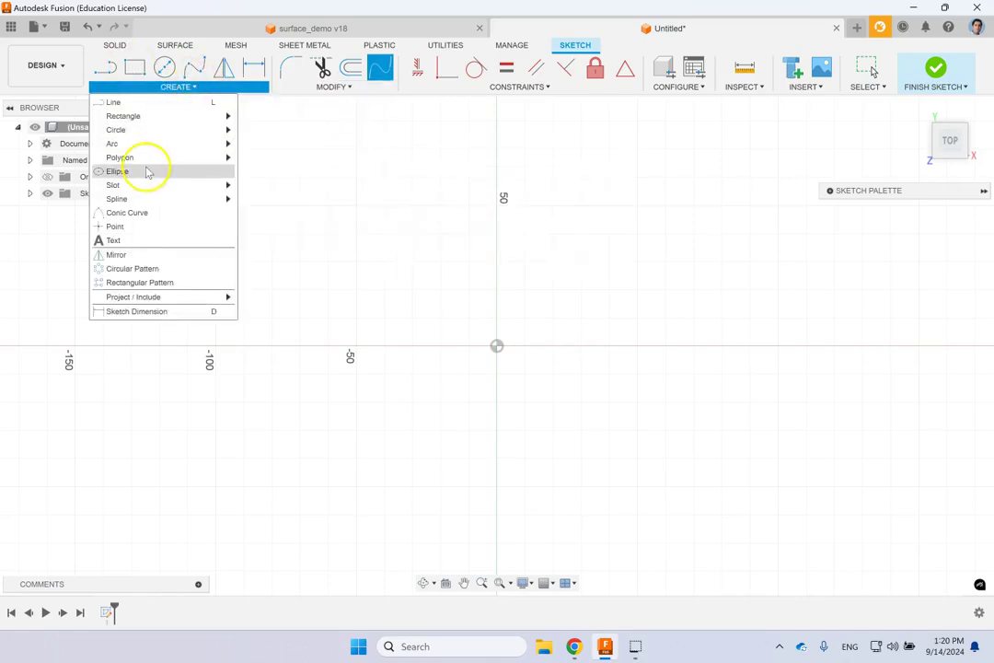
{"action": "mouse_move", "coordinate": [215, 198]}
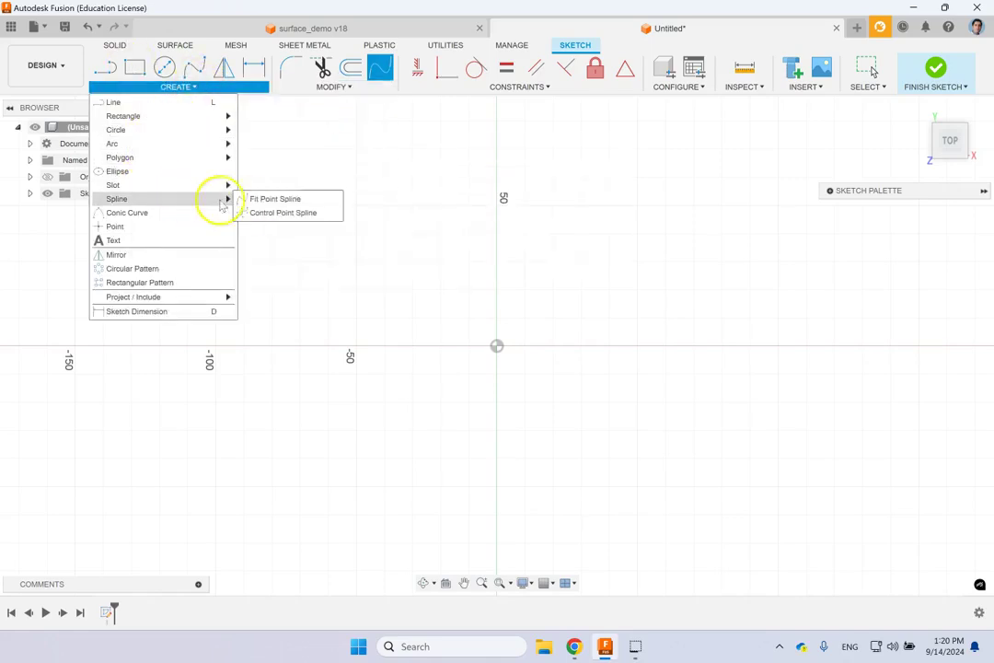
{"action": "left_click", "coordinate": [271, 203]}
{"action": "left_click", "coordinate": [245, 300]}
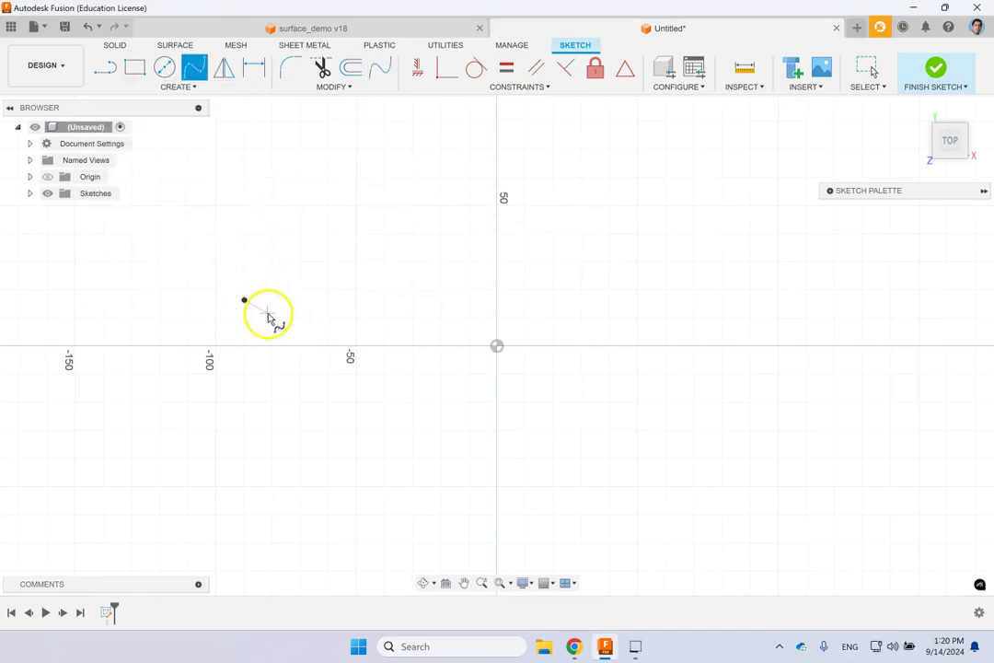
{"action": "left_click", "coordinate": [300, 318]}
{"action": "left_click", "coordinate": [328, 307]}
{"action": "left_click", "coordinate": [335, 269]}
{"action": "left_click", "coordinate": [244, 213]}
{"action": "left_click", "coordinate": [257, 181]}
{"action": "left_click", "coordinate": [318, 169]}
{"action": "left_click", "coordinate": [732, 215]}
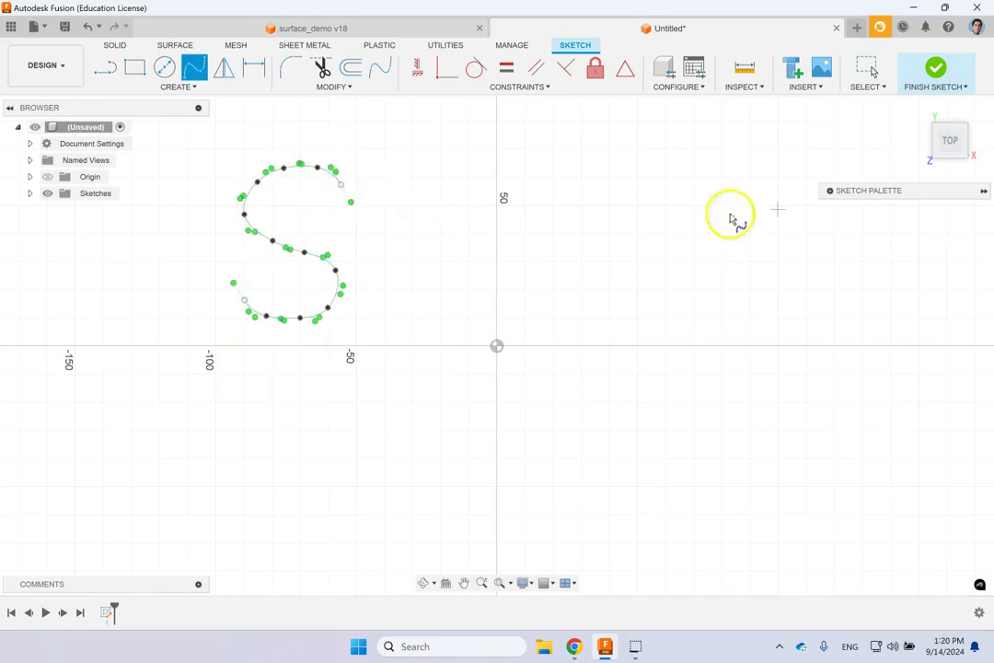
{"action": "left_click", "coordinate": [940, 76]}
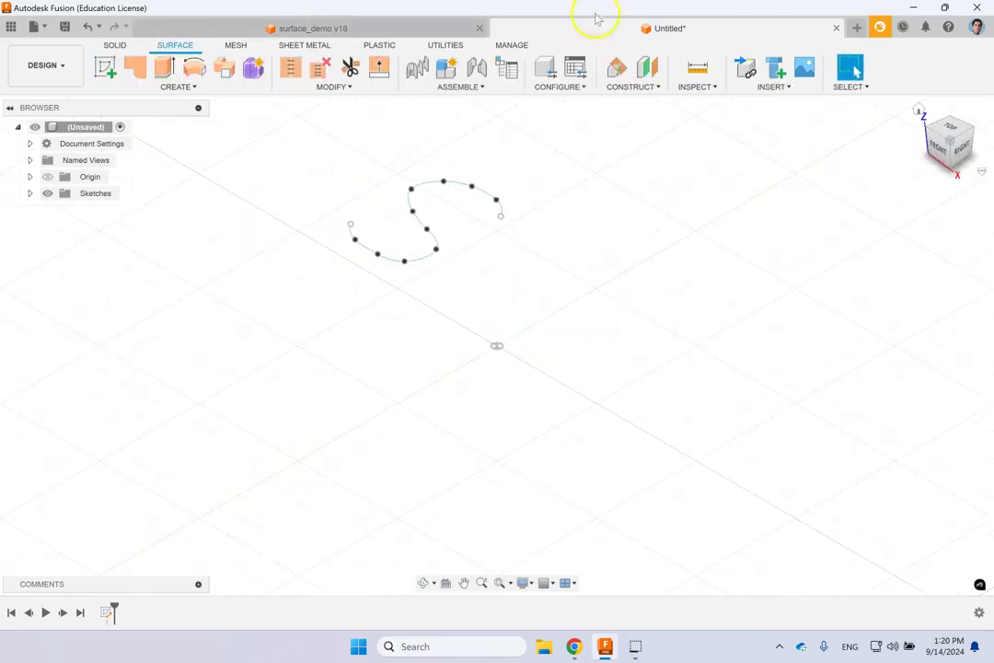
Extrude the S-shaped spline upward as a surface with a distance of 30 mm, one-sided from the profile plane
{"action": "left_click", "coordinate": [166, 73]}
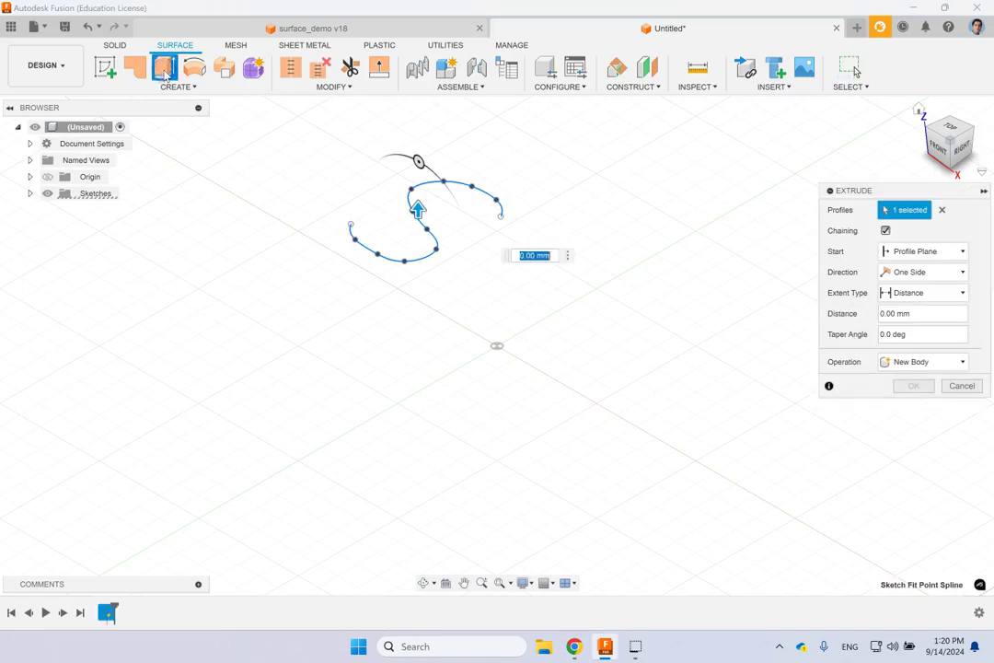
{"action": "left_click_drag", "start_coordinate": [418, 208], "coordinate": [426, 143]}
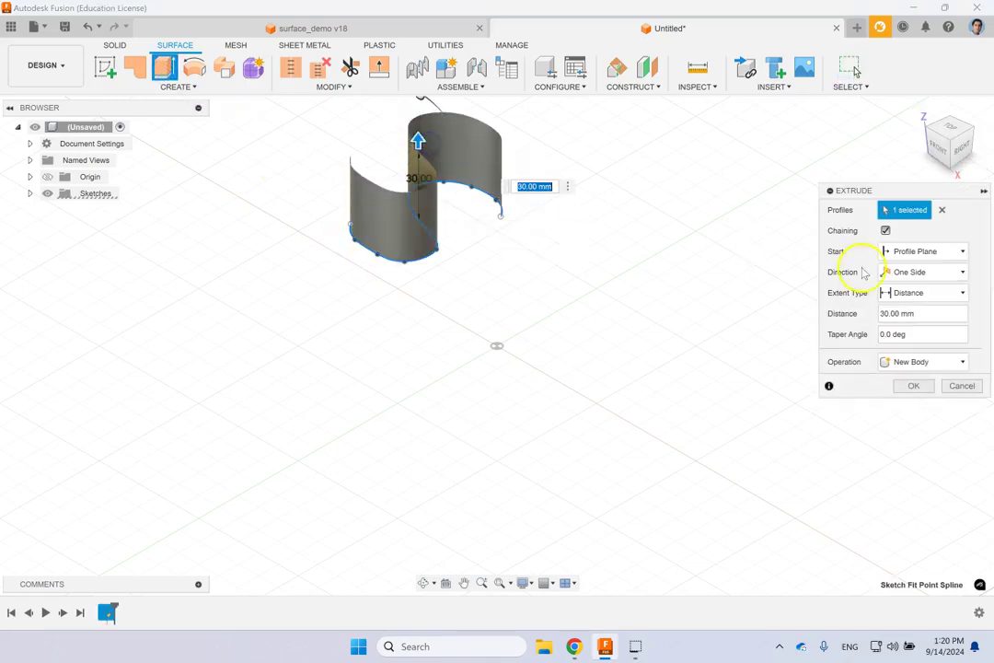
{"action": "left_click", "coordinate": [953, 273]}
{"action": "left_click", "coordinate": [953, 273]}
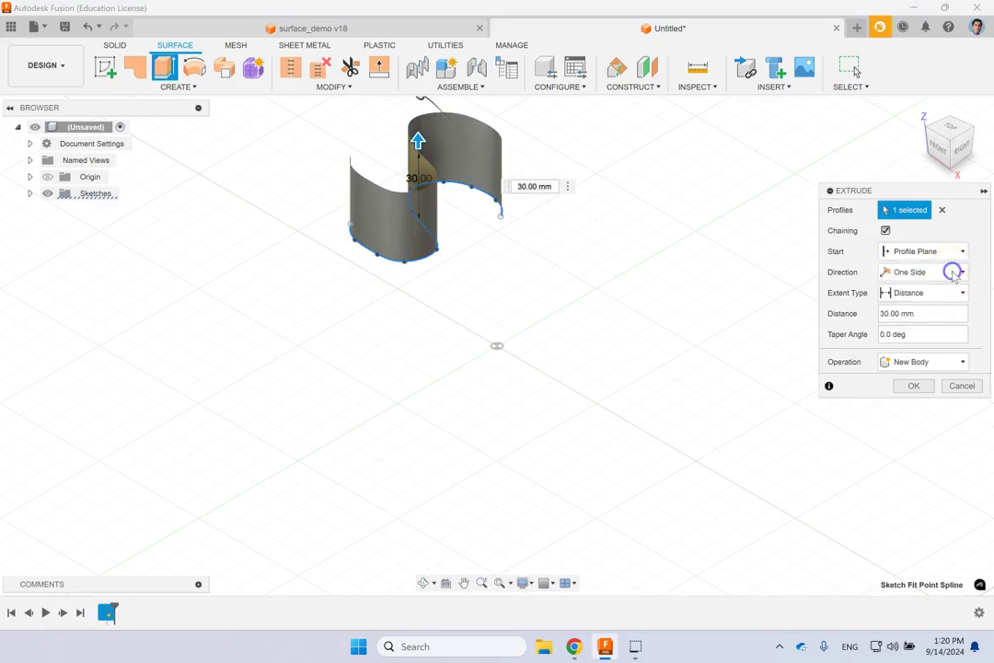
{"action": "left_click", "coordinate": [948, 256]}
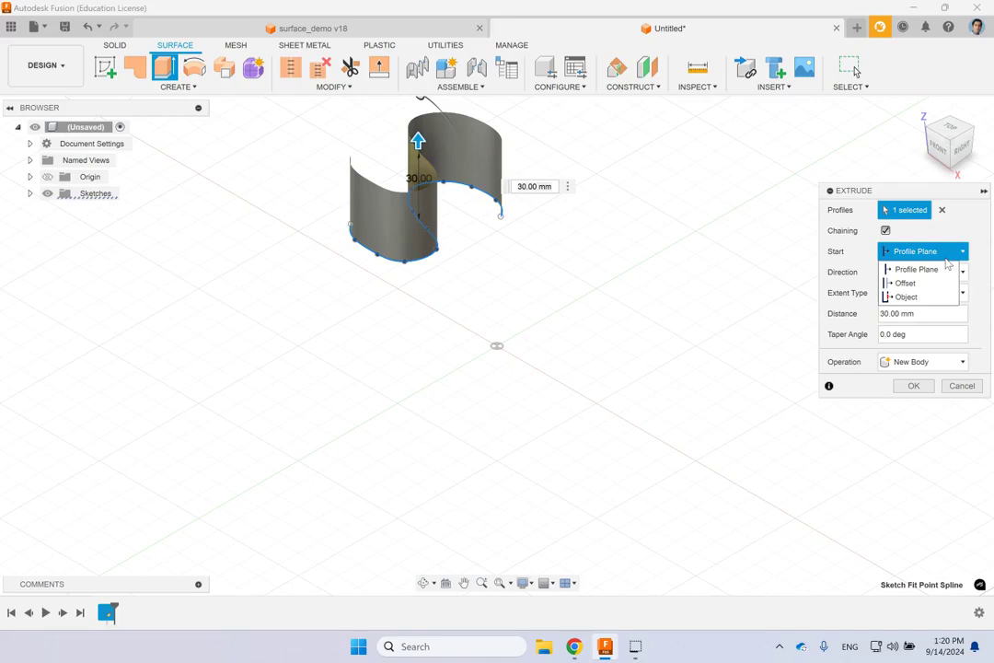
{"action": "left_click", "coordinate": [947, 262]}
Set the extrusion's taper angle to 30 degrees and complete it as a new surface body
{"action": "left_click", "coordinate": [928, 332]}
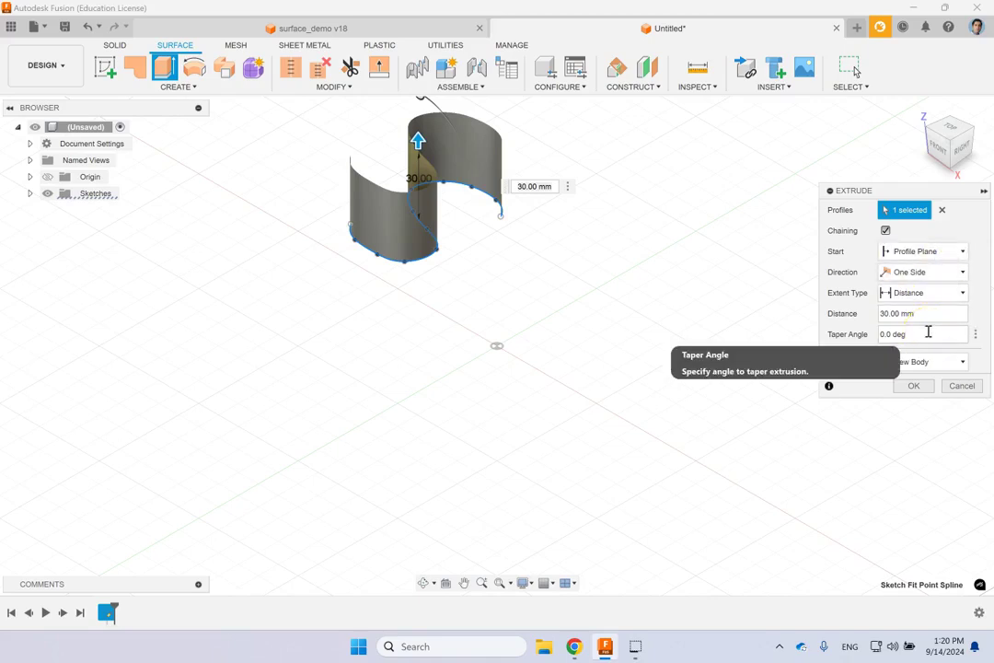
{"action": "double_click", "coordinate": [929, 332]}
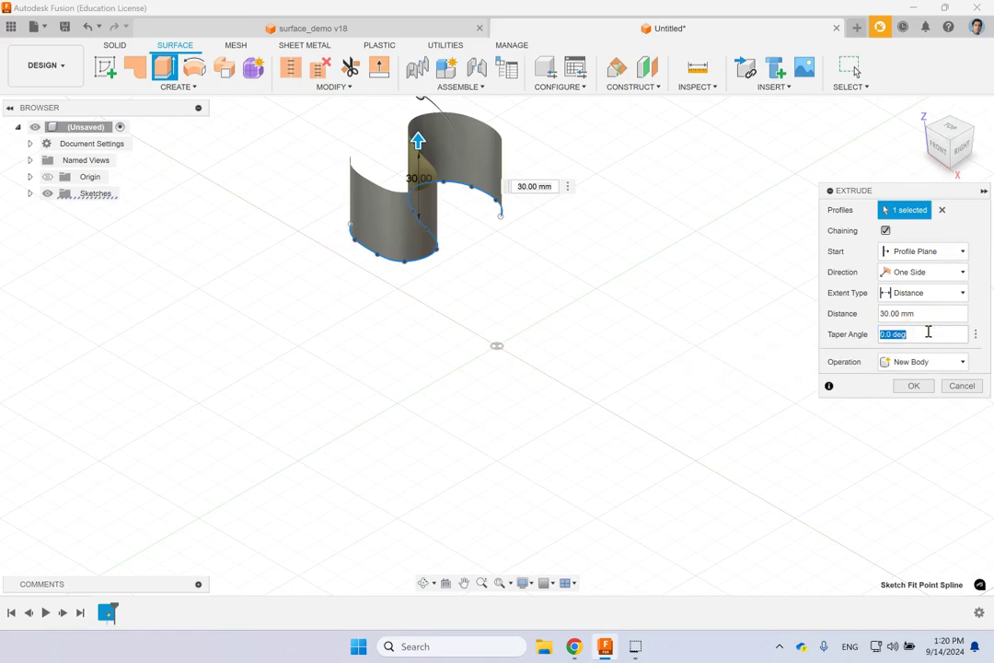
{"action": "type", "text": "30"}
{"action": "left_click", "coordinate": [511, 390]}
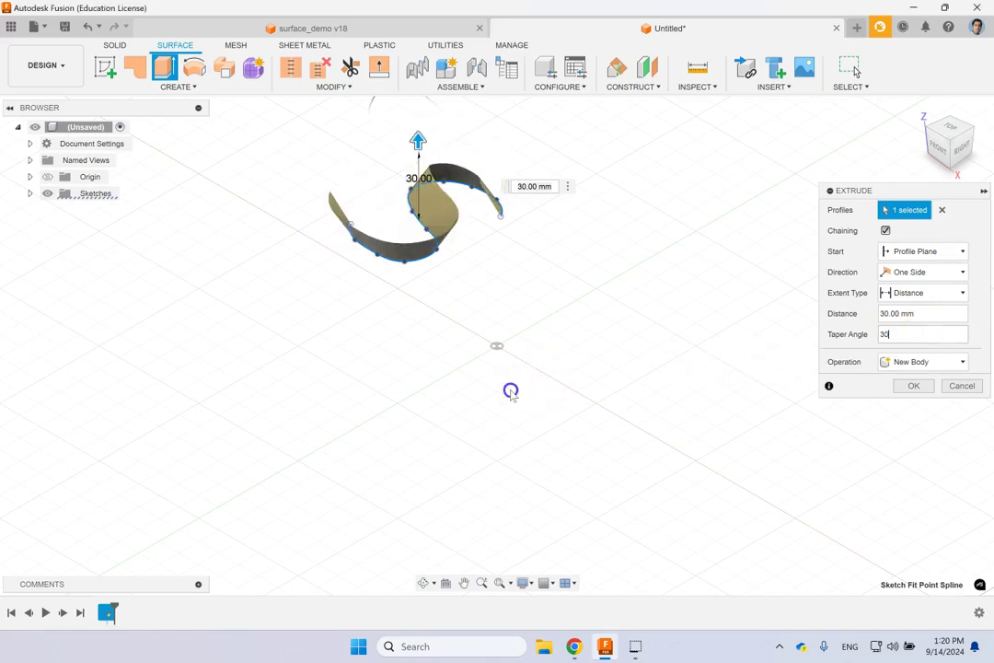
{"action": "left_click", "coordinate": [497, 283]}
{"action": "middle_click_drag", "start_coordinate": [497, 284], "coordinate": [517, 311], "text": "shift"}
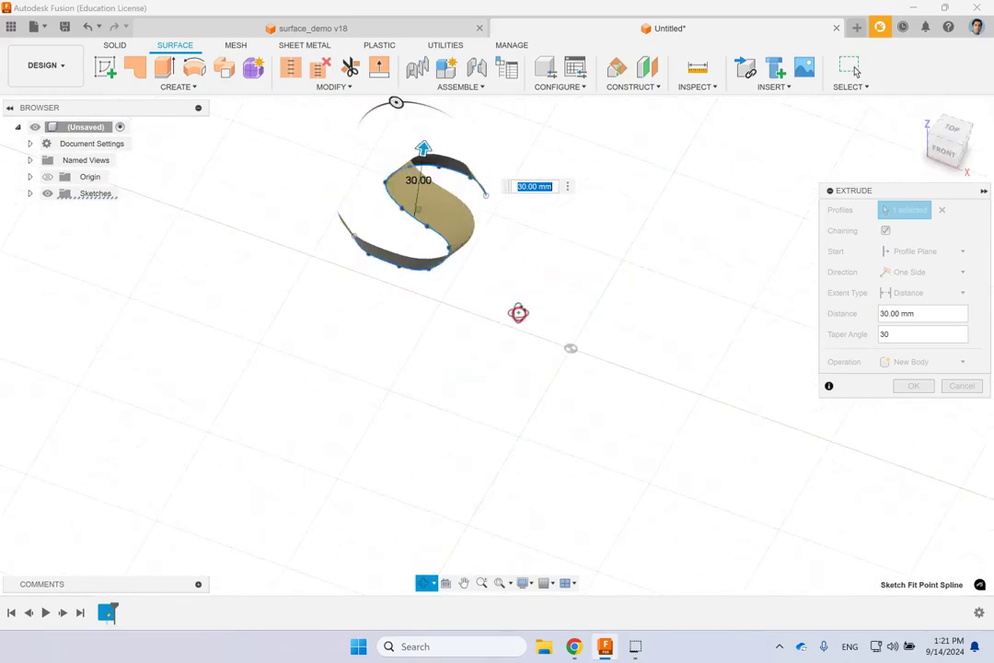
{"action": "left_click", "coordinate": [913, 386]}
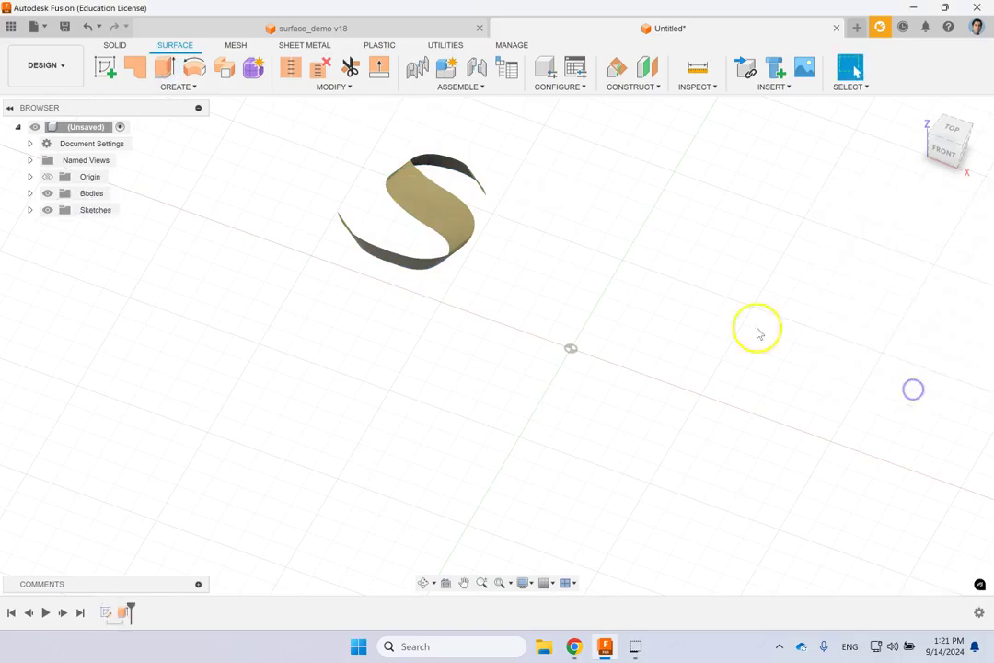
Start a second sketch on the horizontal XY plane
{"action": "mouse_move", "coordinate": [623, 211]}
{"action": "middle_mouse_down", "text": "shift"}
{"action": "mouse_move", "coordinate": [490, 169]}
{"action": "mouse_move", "coordinate": [641, 211]}
{"action": "middle_mouse_up", "text": "shift"}
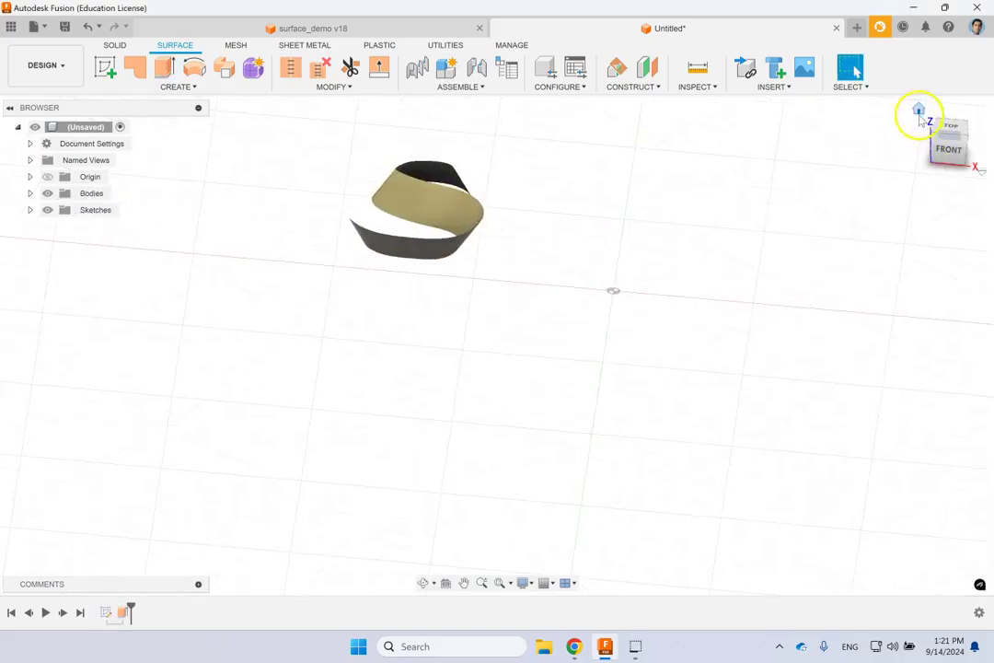
{"action": "left_click", "coordinate": [919, 111]}
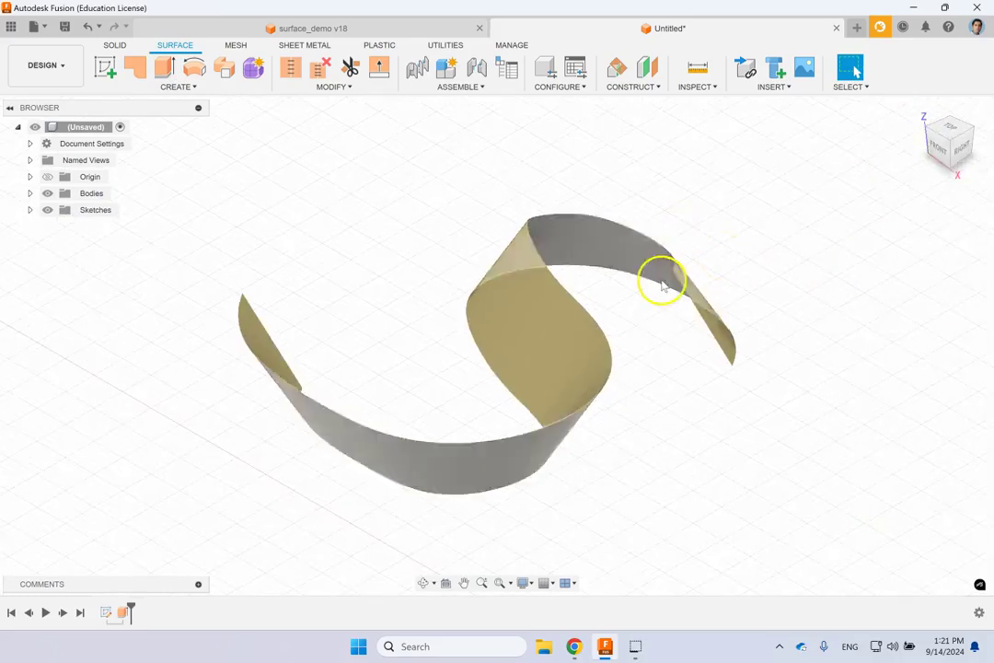
{"action": "scroll", "coordinate": [605, 220], "scroll_direction": "up", "scroll_amount": 2}
{"action": "scroll", "coordinate": [607, 223], "scroll_direction": "down", "scroll_amount": 5}
{"action": "scroll", "coordinate": [607, 224], "scroll_direction": "down", "scroll_amount": 2}
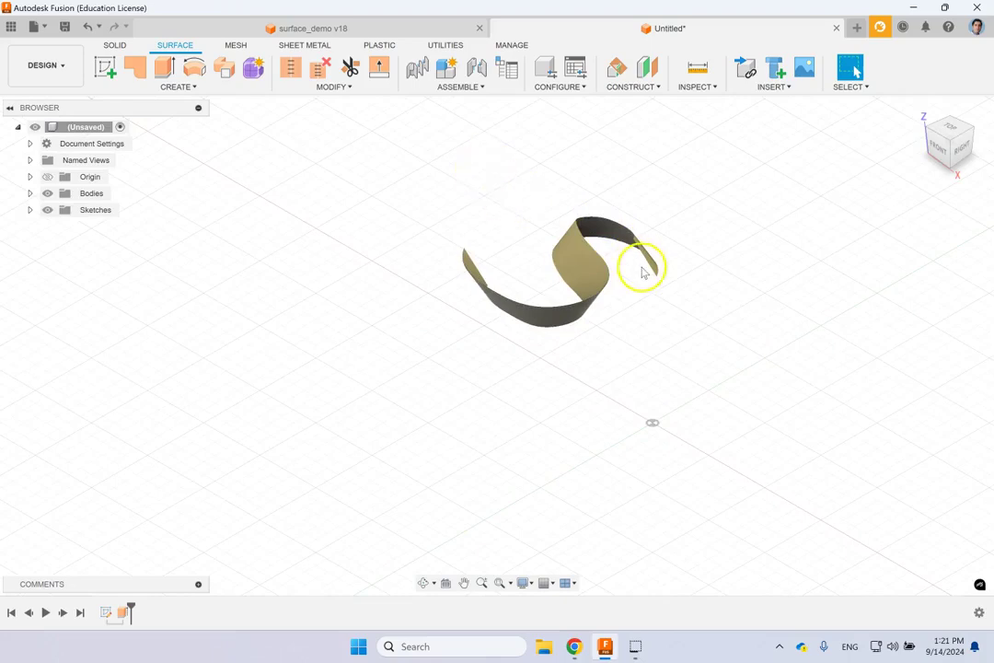
{"action": "left_click", "coordinate": [109, 70]}
{"action": "left_click", "coordinate": [688, 412]}
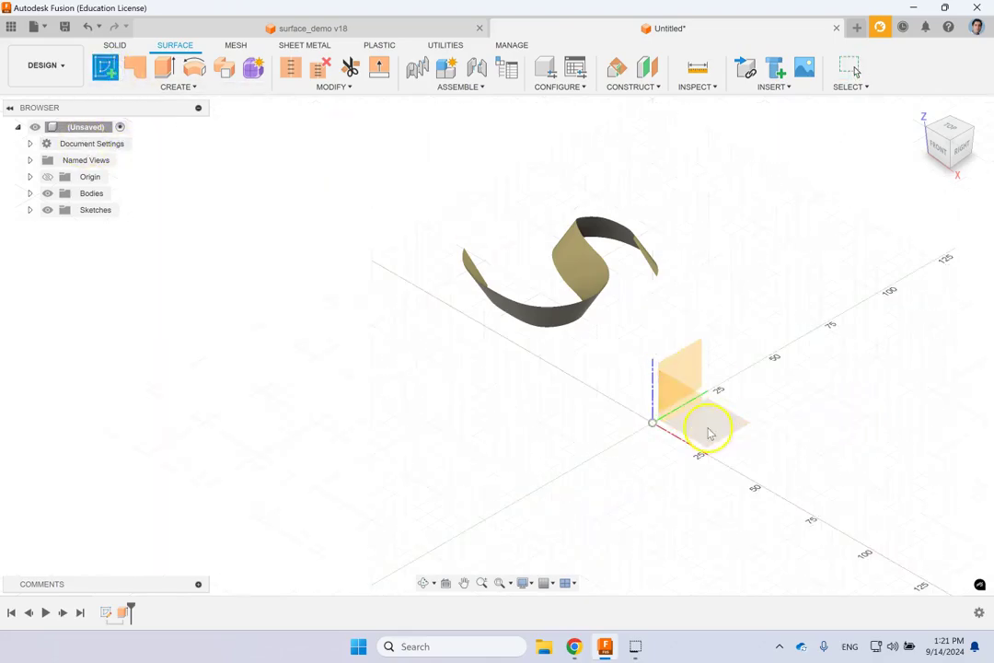
{"action": "left_click", "coordinate": [176, 135]}
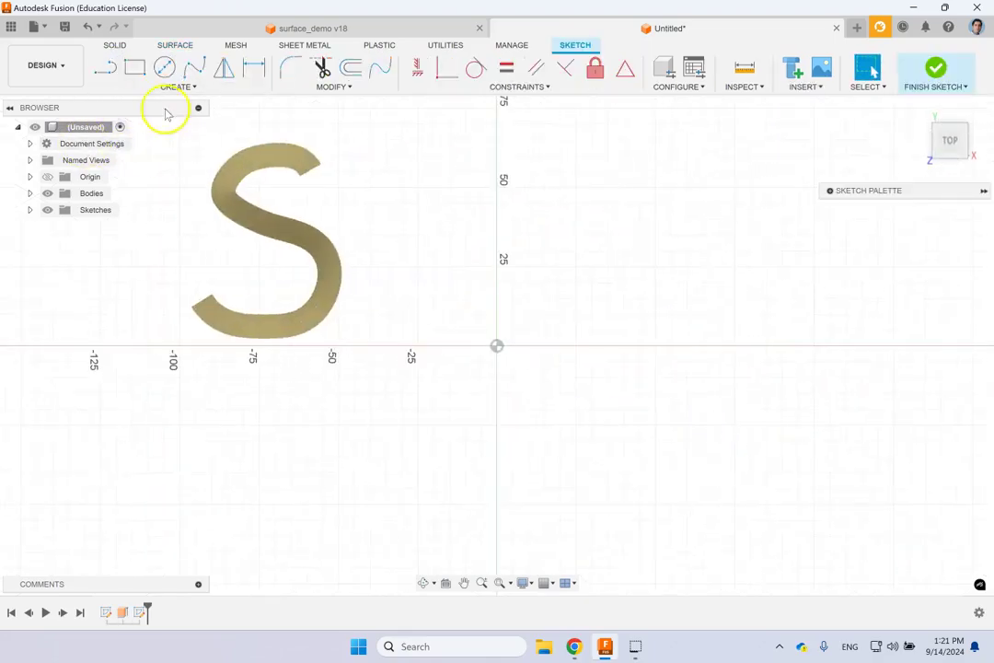
Sketch an open S-shaped fit point spline about 65 mm tall, above and to the right of the origin
{"action": "left_click", "coordinate": [179, 86]}
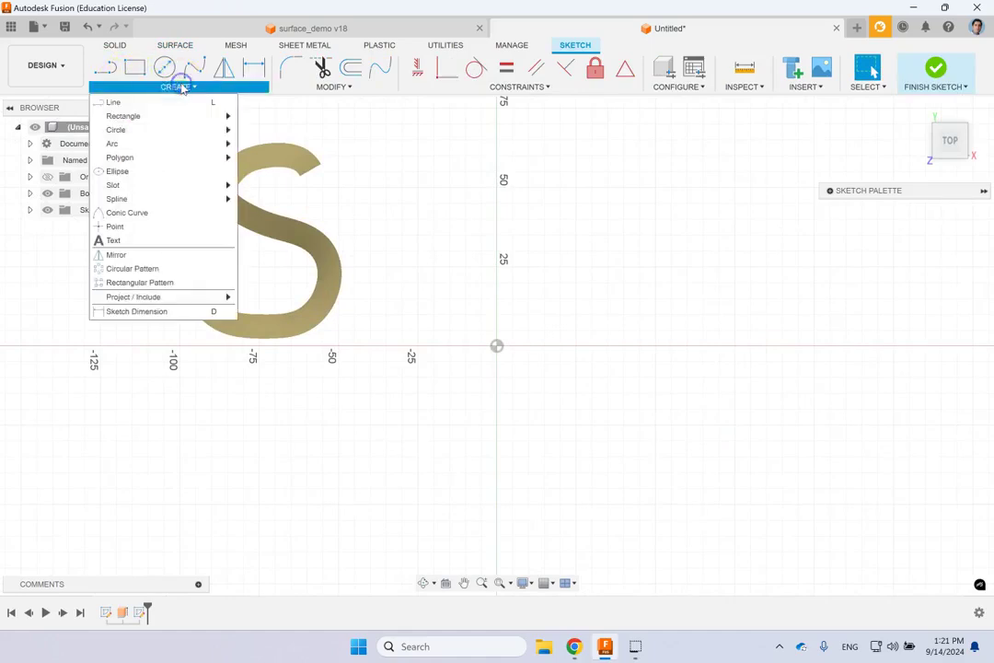
{"action": "mouse_move", "coordinate": [152, 187]}
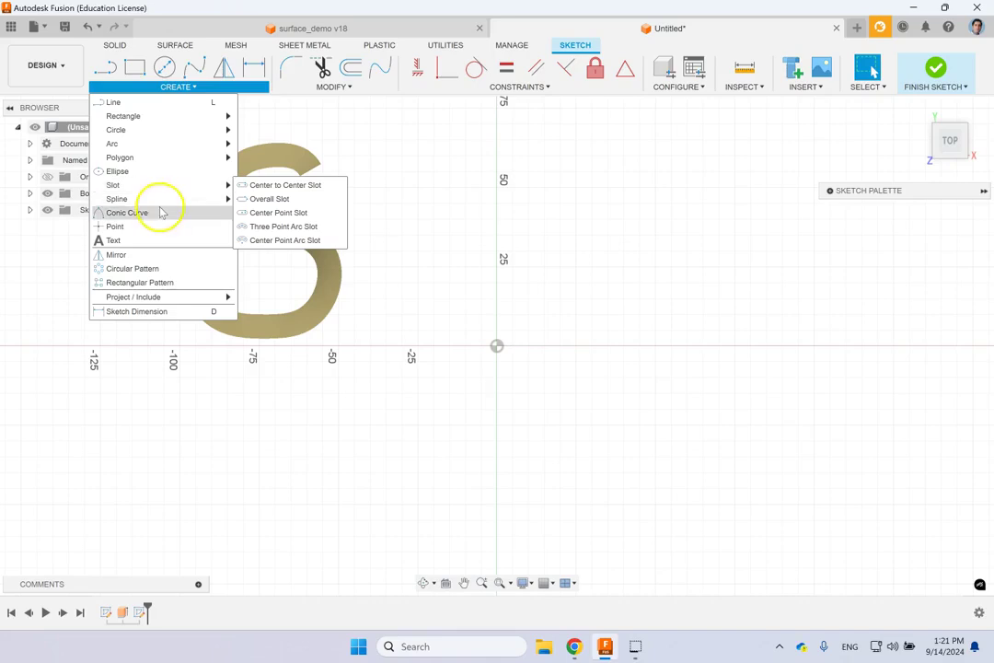
{"action": "left_click", "coordinate": [251, 204]}
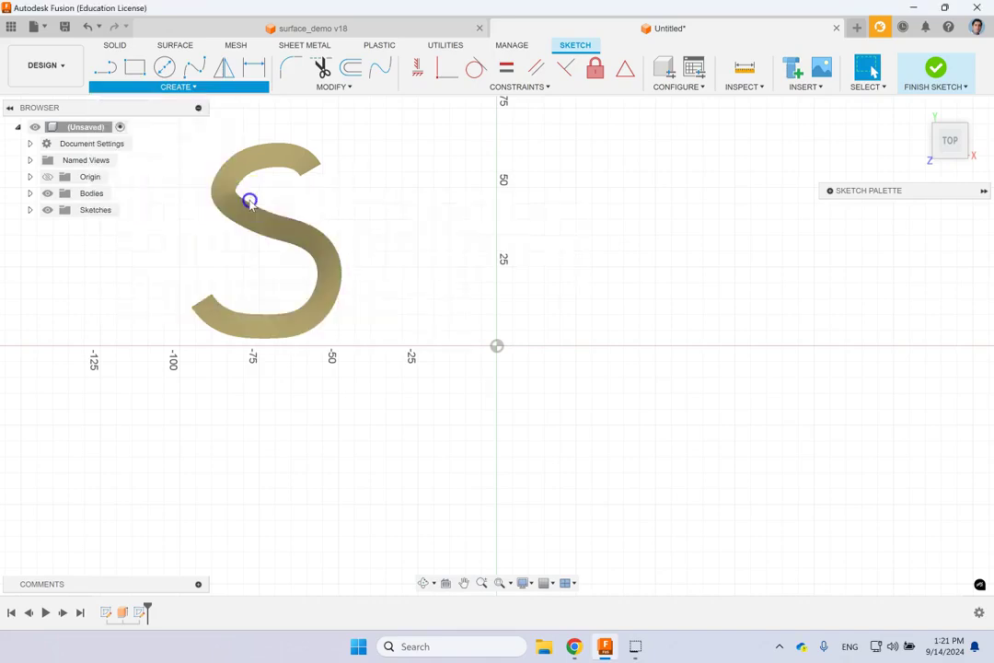
{"action": "left_click", "coordinate": [646, 130]}
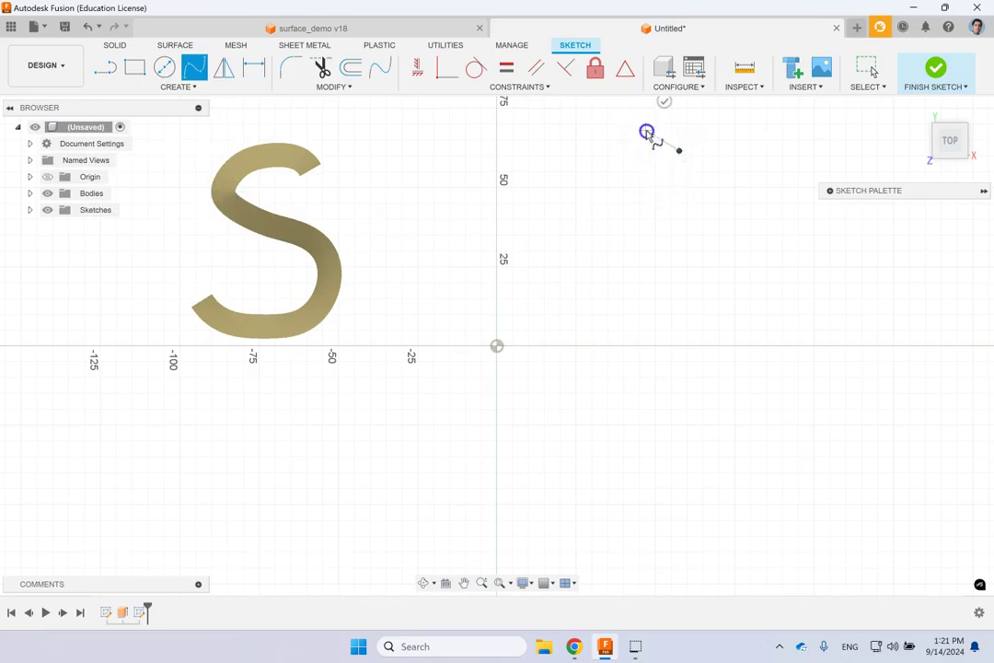
{"action": "left_click", "coordinate": [591, 141]}
{"action": "left_click", "coordinate": [573, 181]}
{"action": "left_click", "coordinate": [600, 215]}
{"action": "left_click", "coordinate": [644, 244]}
{"action": "left_click", "coordinate": [675, 277]}
{"action": "left_click", "coordinate": [657, 323]}
{"action": "left_click", "coordinate": [598, 337]}
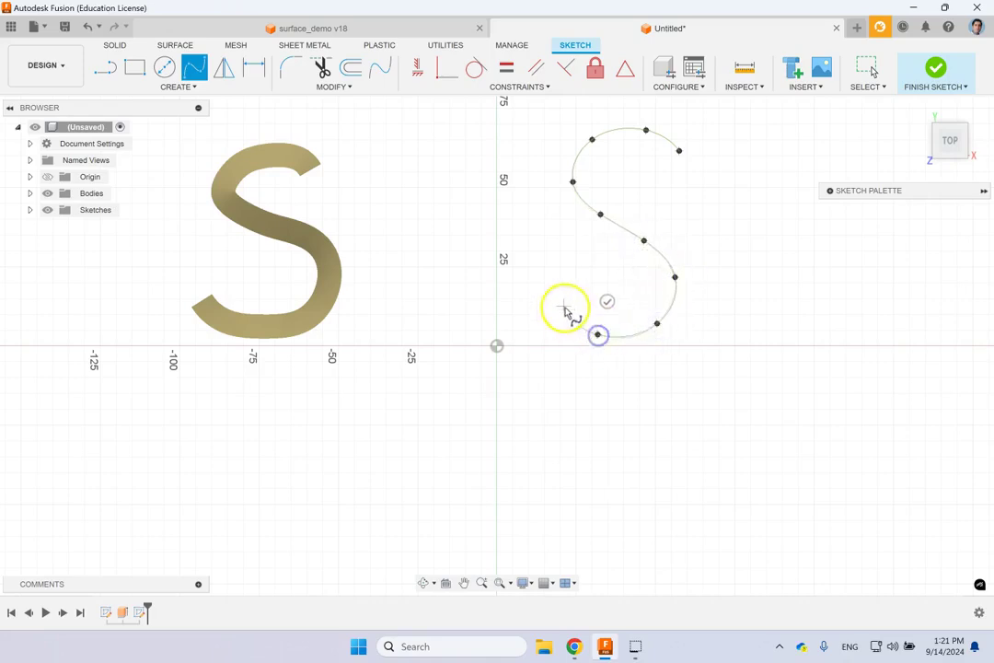
{"action": "double_click", "coordinate": [556, 297]}
{"action": "key", "text": "Escape"}
{"action": "left_click_drag", "start_coordinate": [621, 276], "coordinate": [667, 257]}
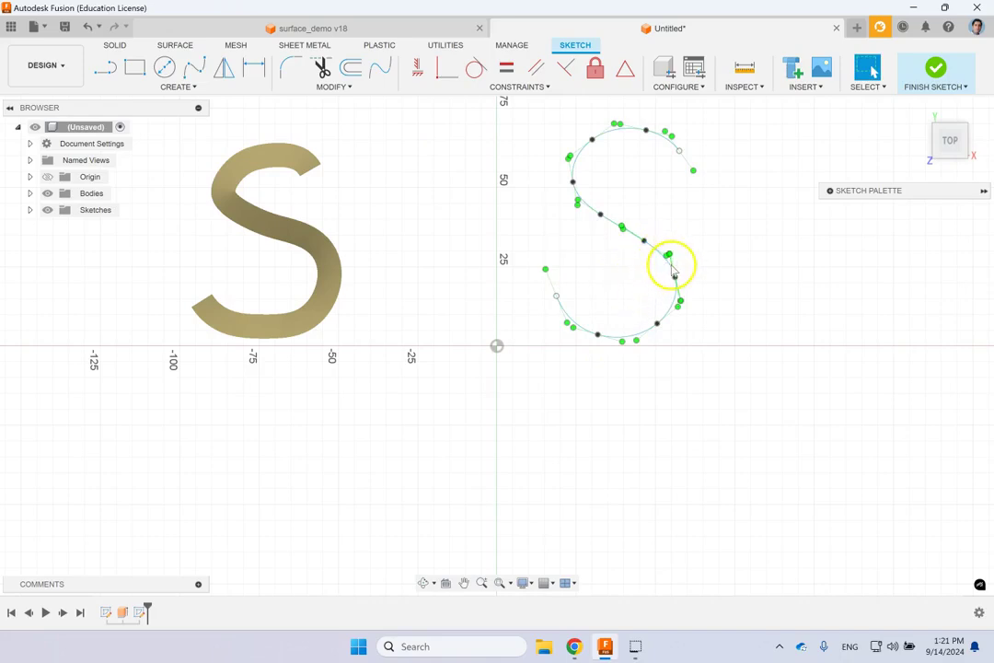
Offset the S-shaped spline by 4 mm, flipped to its opposite side
{"action": "left_click", "coordinate": [348, 79]}
{"action": "left_click", "coordinate": [595, 134]}
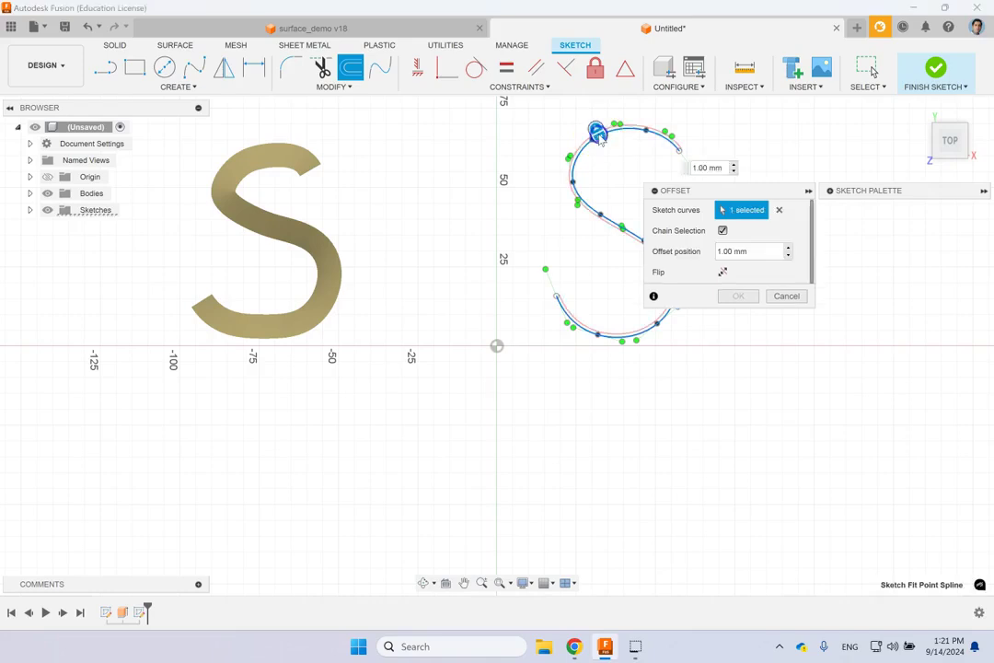
{"action": "double_click", "coordinate": [773, 251]}
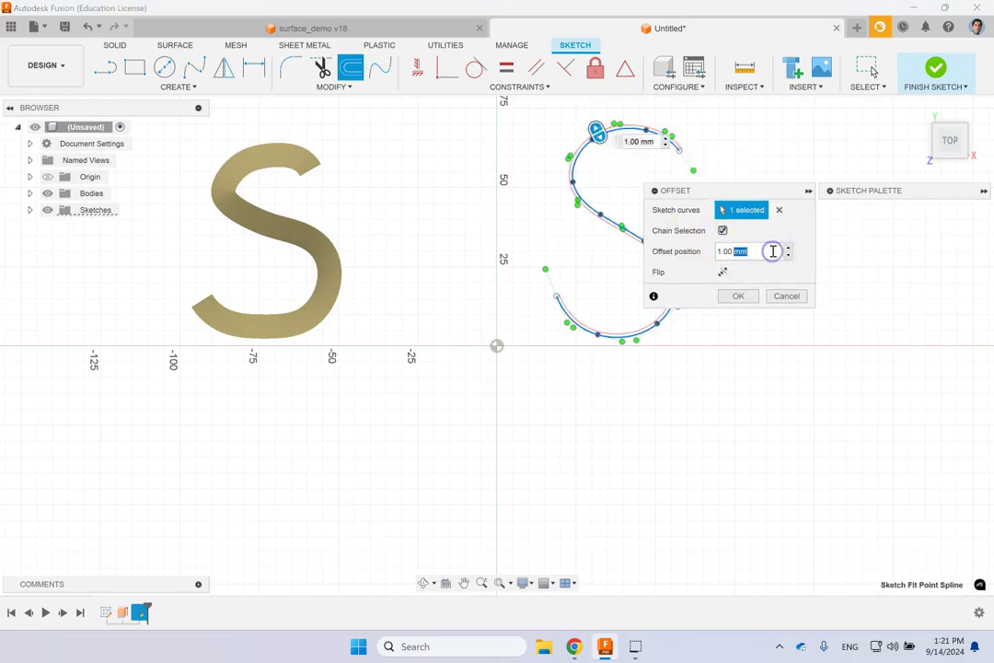
{"action": "type", "text": "4"}
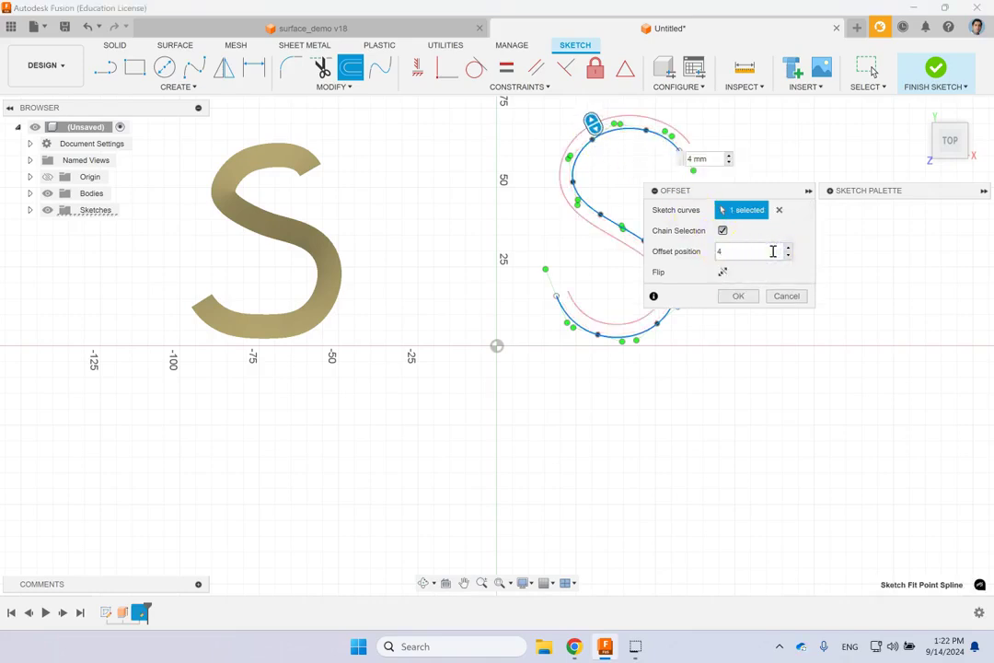
{"action": "left_click", "coordinate": [724, 272]}
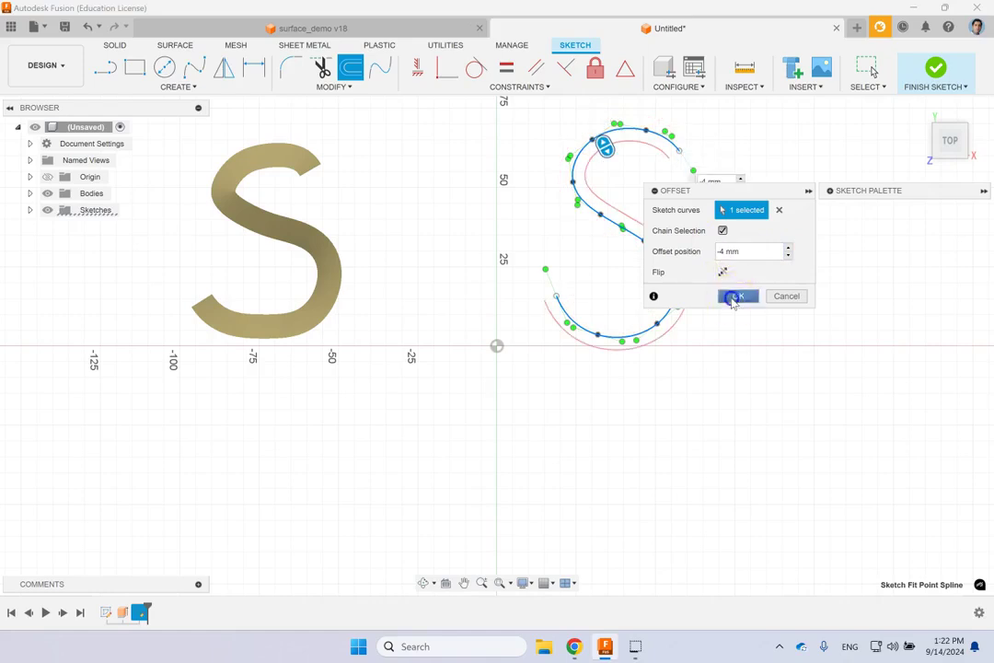
{"action": "left_click", "coordinate": [736, 295]}
Close both open ends between the spline and its offset with short lines and finish the sketch
{"action": "left_click", "coordinate": [106, 68]}
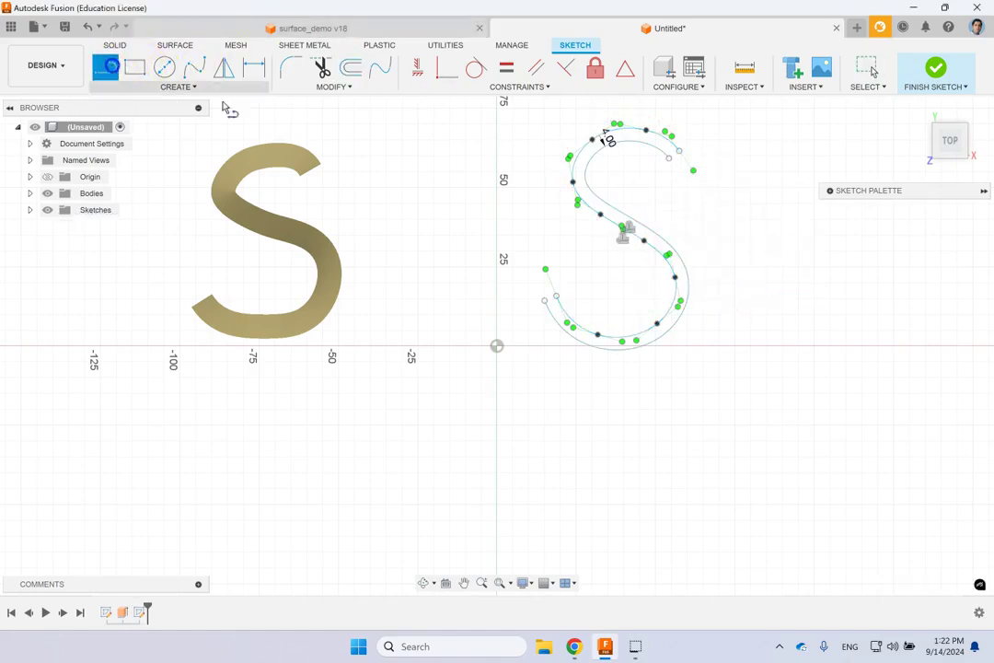
{"action": "left_click", "coordinate": [545, 302]}
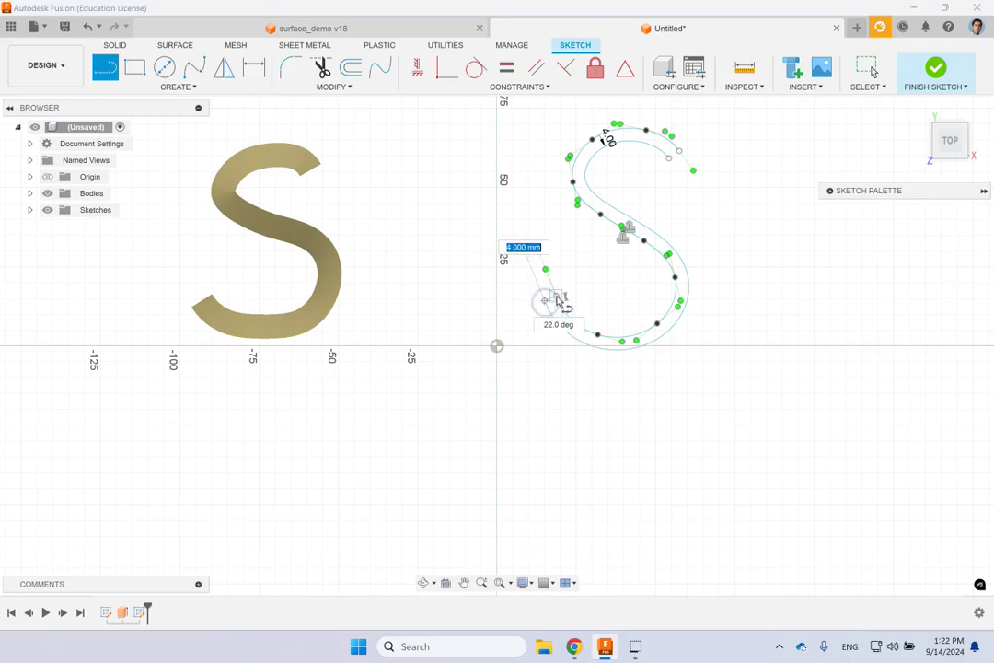
{"action": "left_click", "coordinate": [673, 160]}
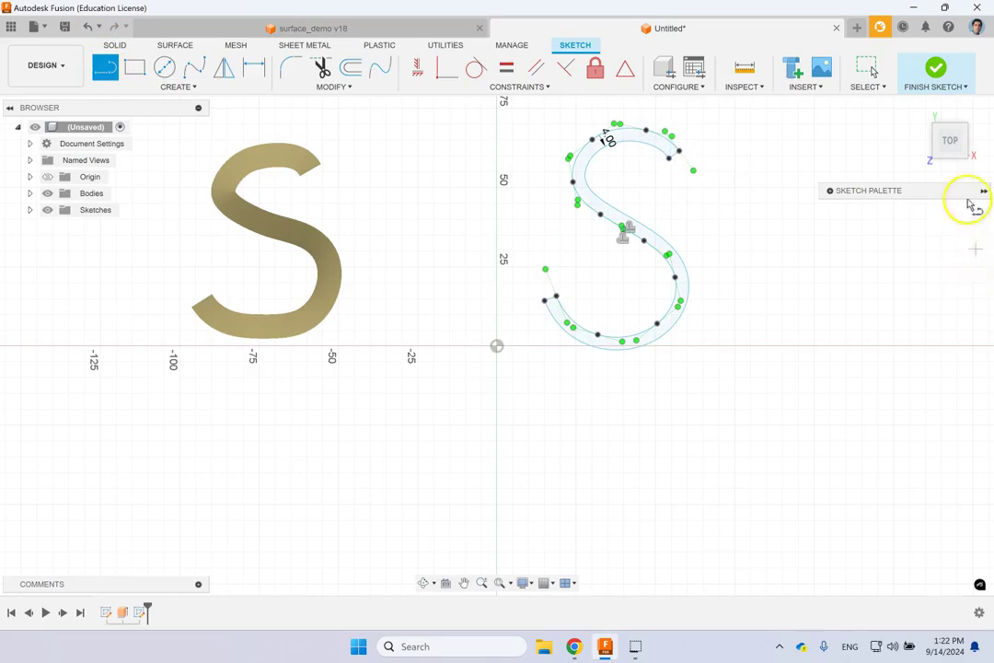
{"action": "left_click", "coordinate": [936, 66]}
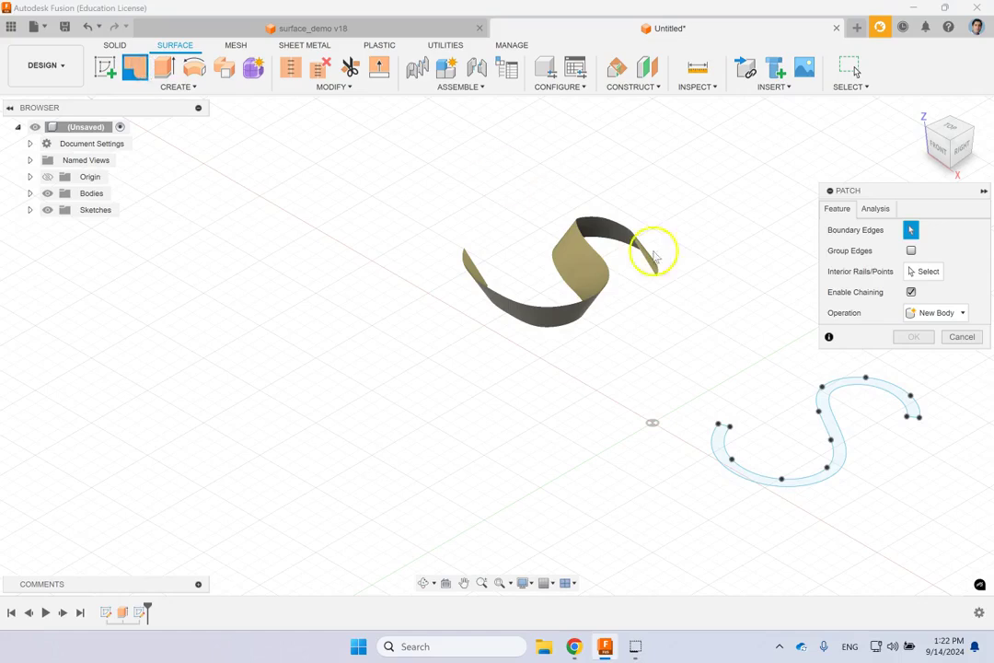
Patch the closed S-shaped outline as a new surface body with chaining enabled
{"action": "left_click", "coordinate": [821, 396]}
{"action": "left_click_drag", "start_coordinate": [918, 191], "coordinate": [659, 110]}
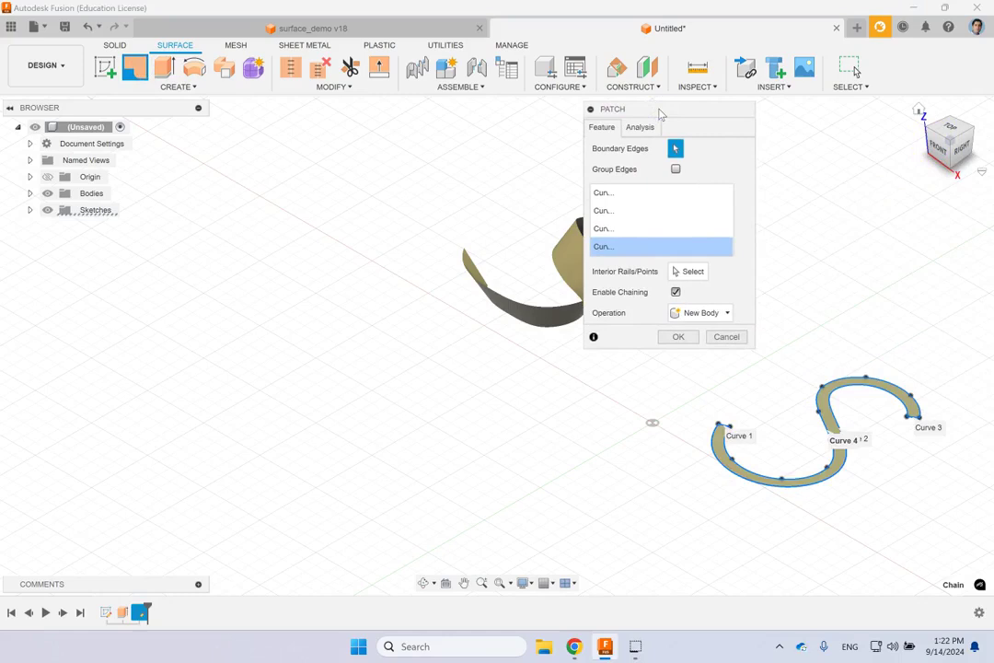
{"action": "left_click", "coordinate": [694, 292]}
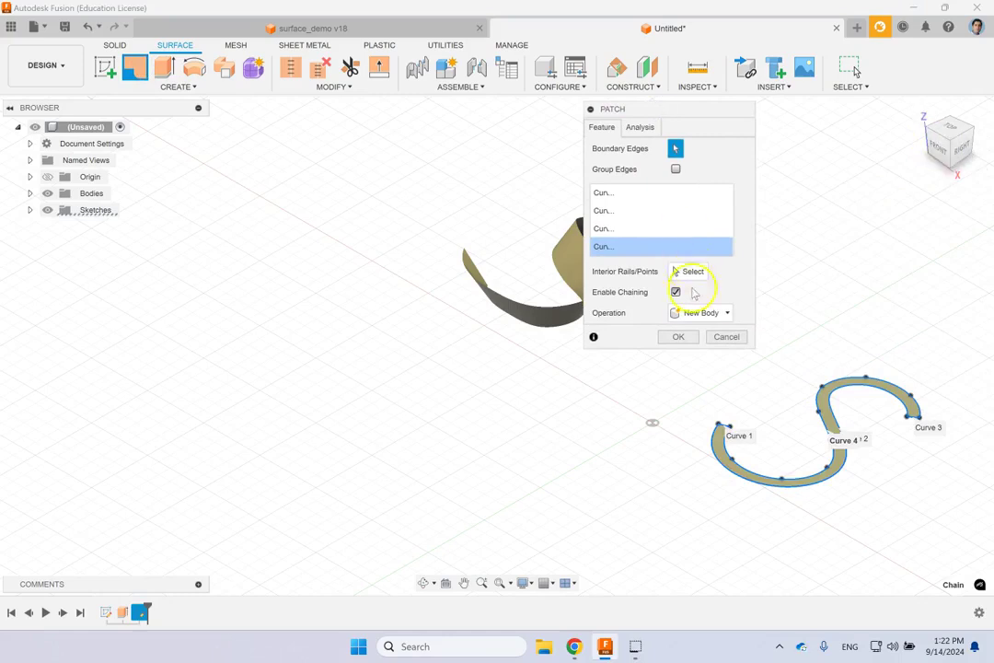
{"action": "left_click", "coordinate": [695, 336]}
{"action": "scroll", "coordinate": [824, 274], "scroll_direction": "down", "scroll_amount": 3}
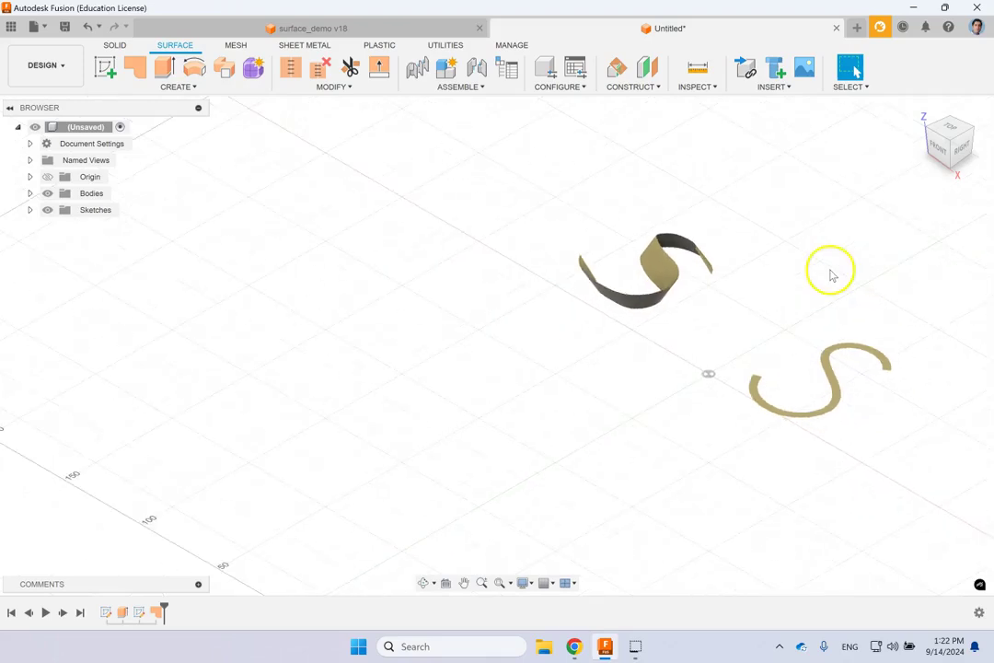
{"action": "scroll", "coordinate": [942, 377], "scroll_direction": "down", "scroll_amount": 1}
{"action": "scroll", "coordinate": [911, 343], "scroll_direction": "up", "scroll_amount": 2}
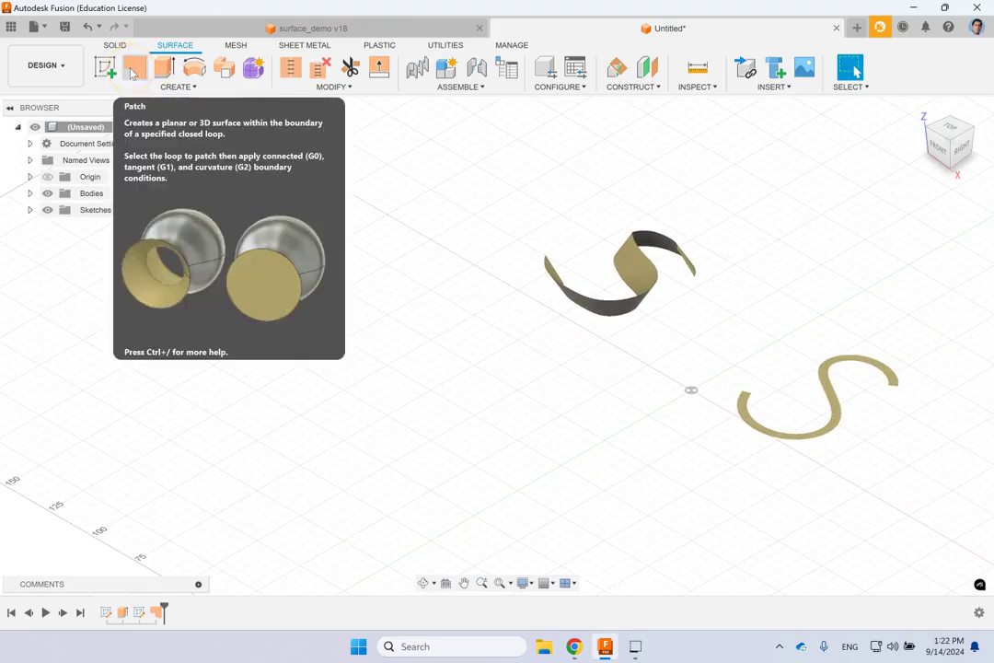
Start a third sketch on the horizontal XY plane
{"action": "left_click", "coordinate": [180, 89]}
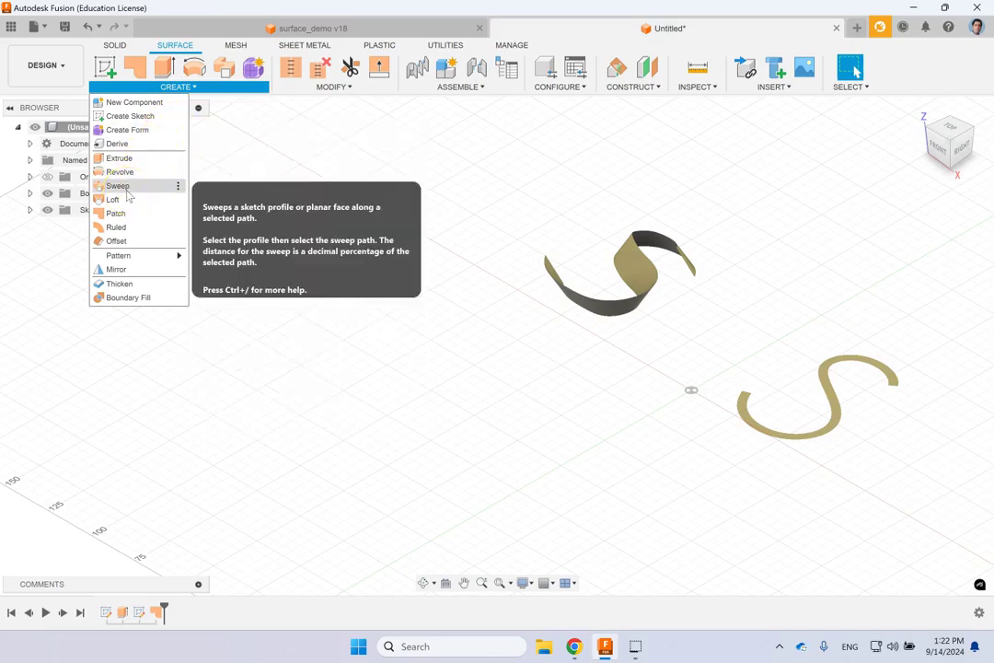
{"action": "left_click", "coordinate": [779, 307]}
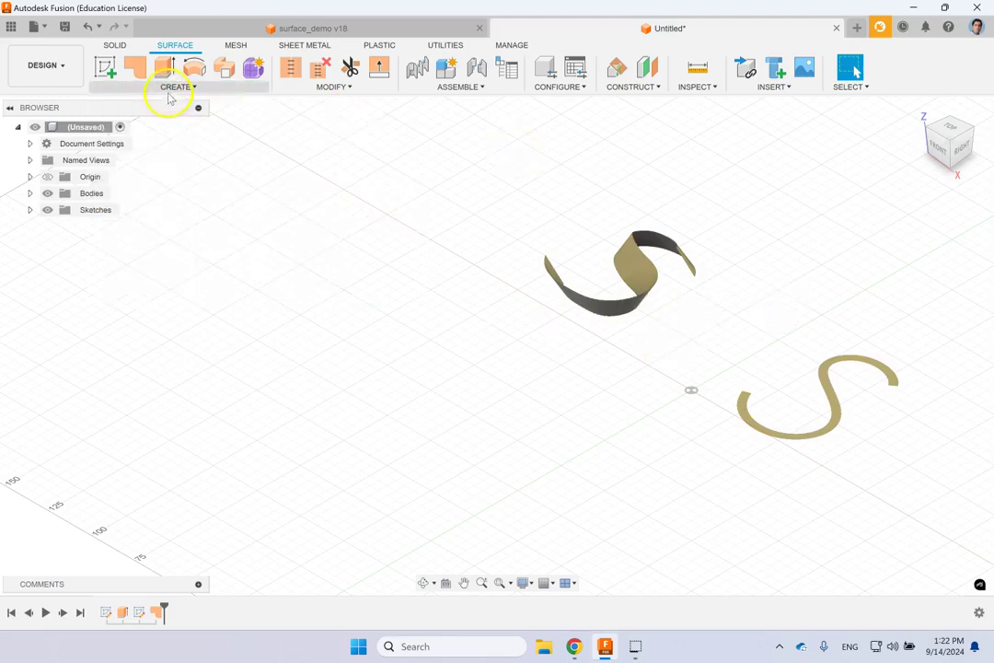
{"action": "left_click", "coordinate": [105, 67]}
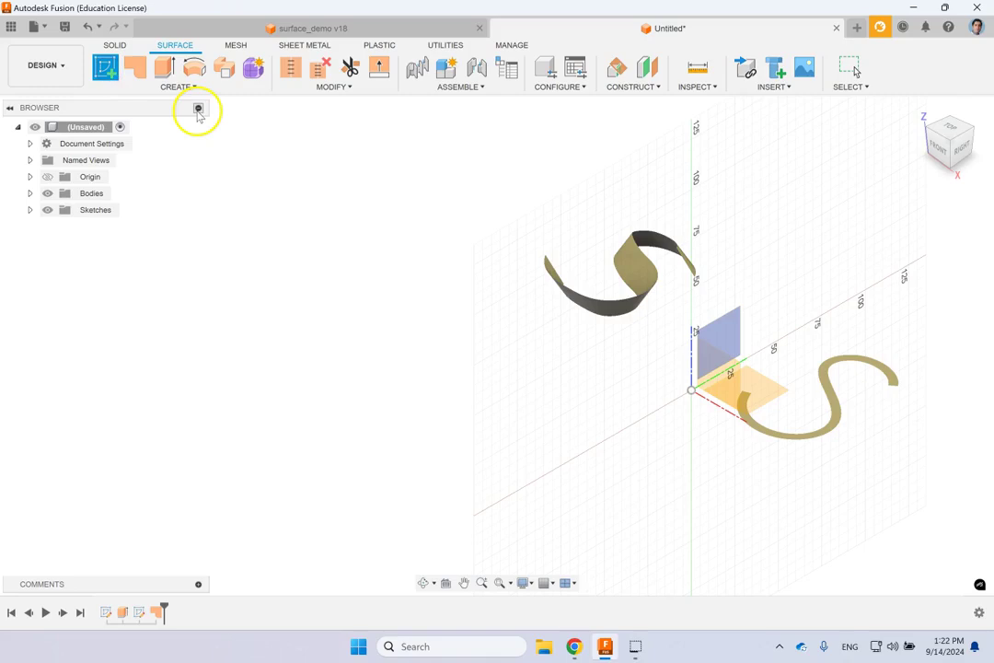
{"action": "left_click", "coordinate": [750, 377]}
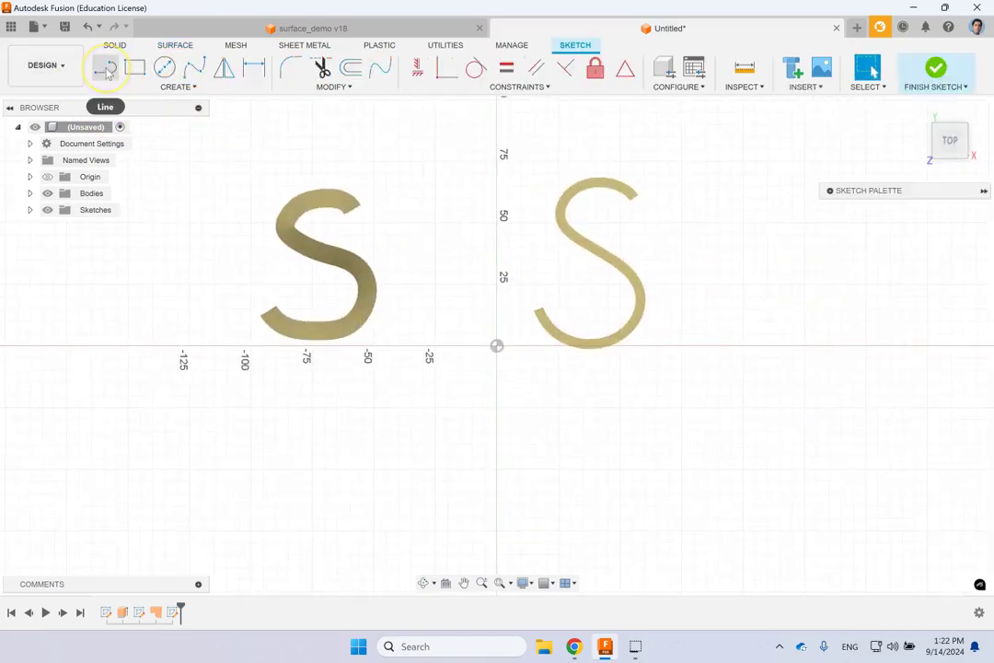
Sketch an open S-shaped fit point spline about 77 mm tall, to the right of the patched S, and finish the sketch
{"action": "left_click", "coordinate": [108, 71]}
{"action": "left_click", "coordinate": [181, 88]}
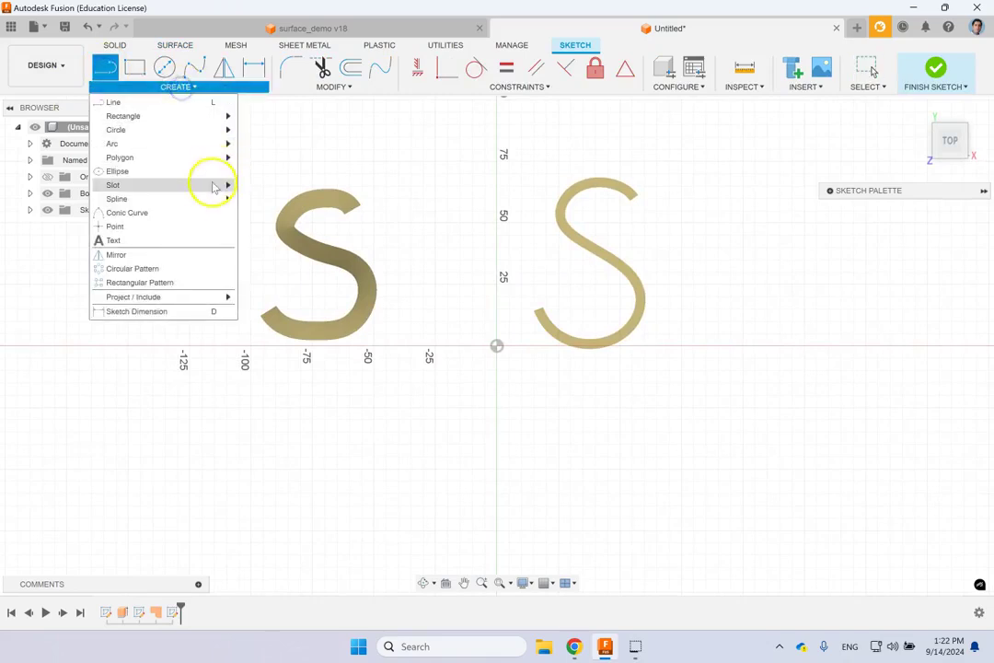
{"action": "mouse_move", "coordinate": [206, 199]}
{"action": "left_click", "coordinate": [267, 198]}
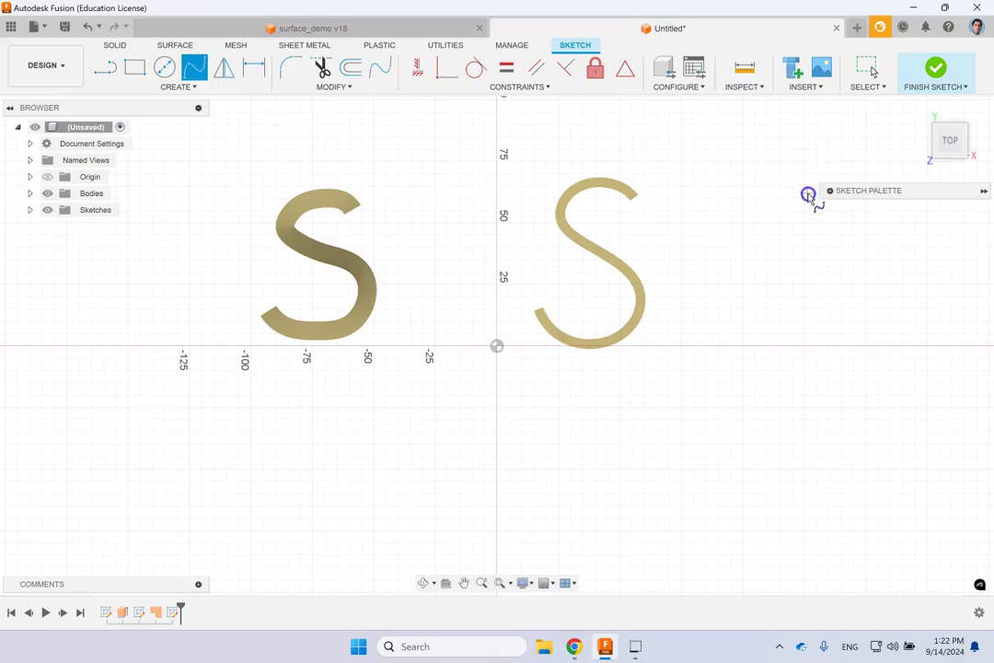
{"action": "left_click", "coordinate": [779, 175]}
{"action": "left_click", "coordinate": [722, 180]}
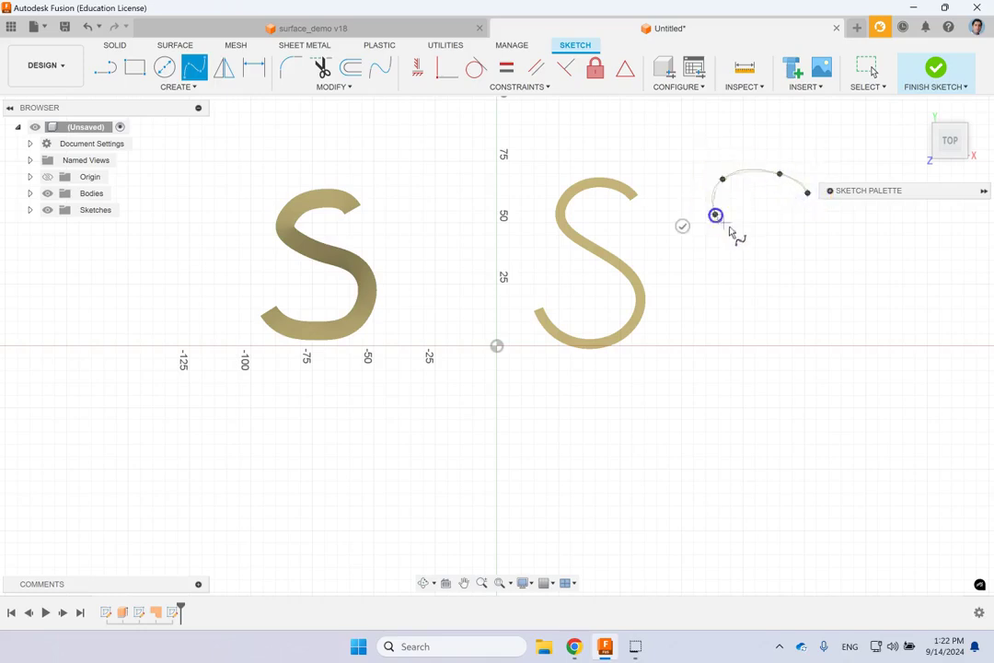
{"action": "left_click", "coordinate": [803, 288]}
{"action": "left_click", "coordinate": [801, 342]}
{"action": "left_click", "coordinate": [731, 355]}
{"action": "left_click", "coordinate": [707, 323]}
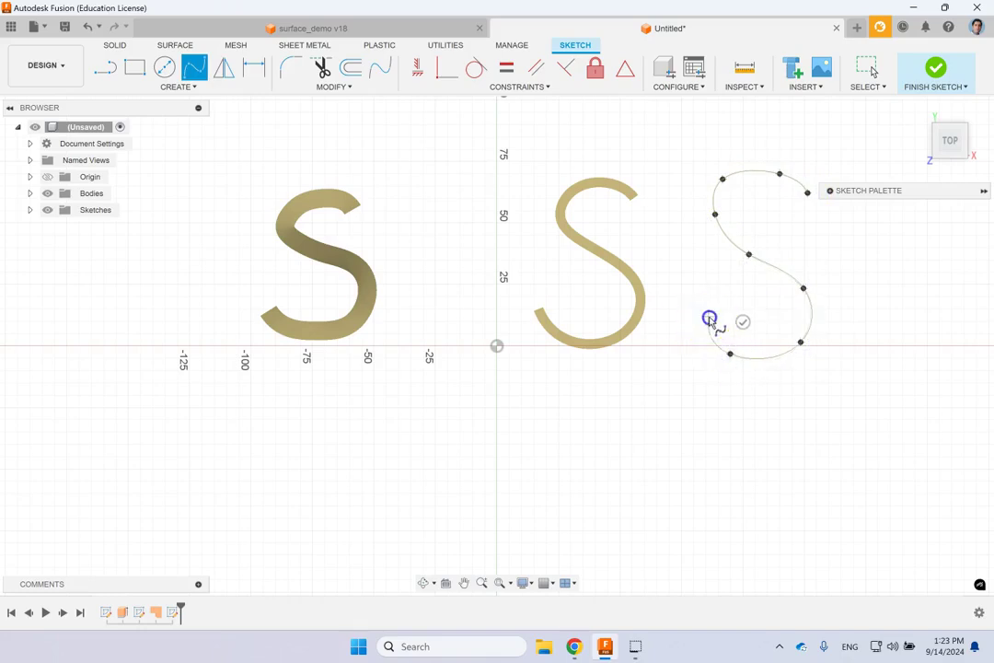
{"action": "left_click", "coordinate": [710, 320]}
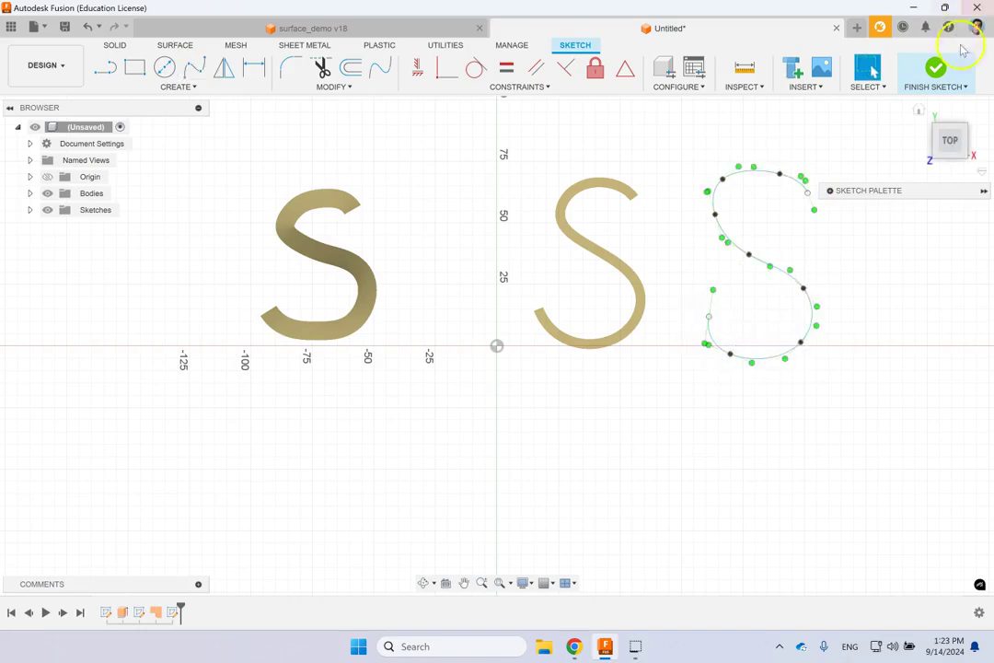
{"action": "left_click", "coordinate": [937, 67]}
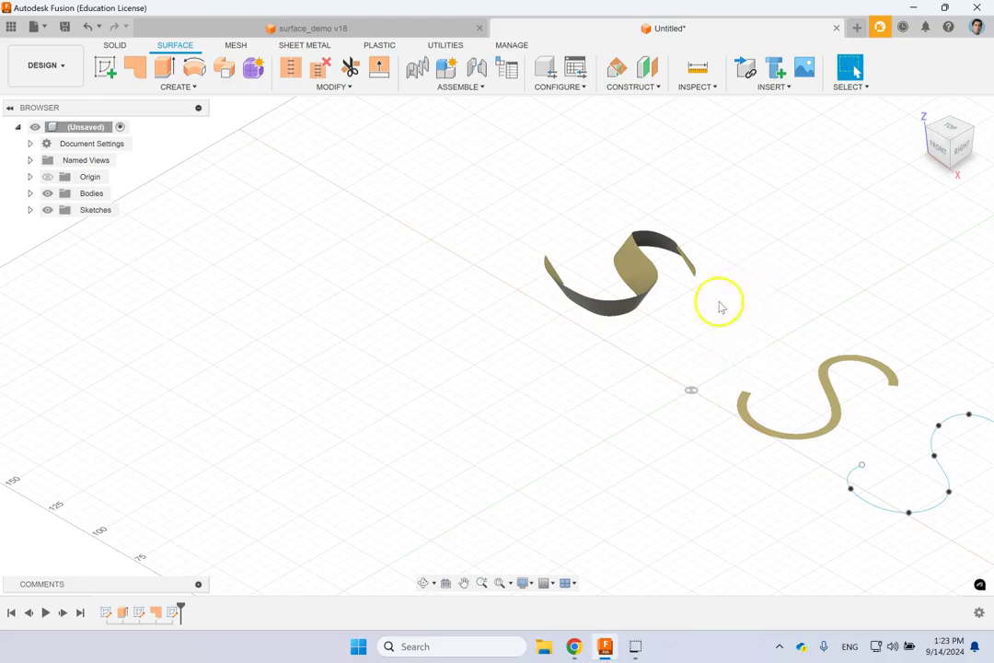
Create a construction plane along the third S-shaped spline, positioned at its upper end point
{"action": "left_click", "coordinate": [499, 584]}
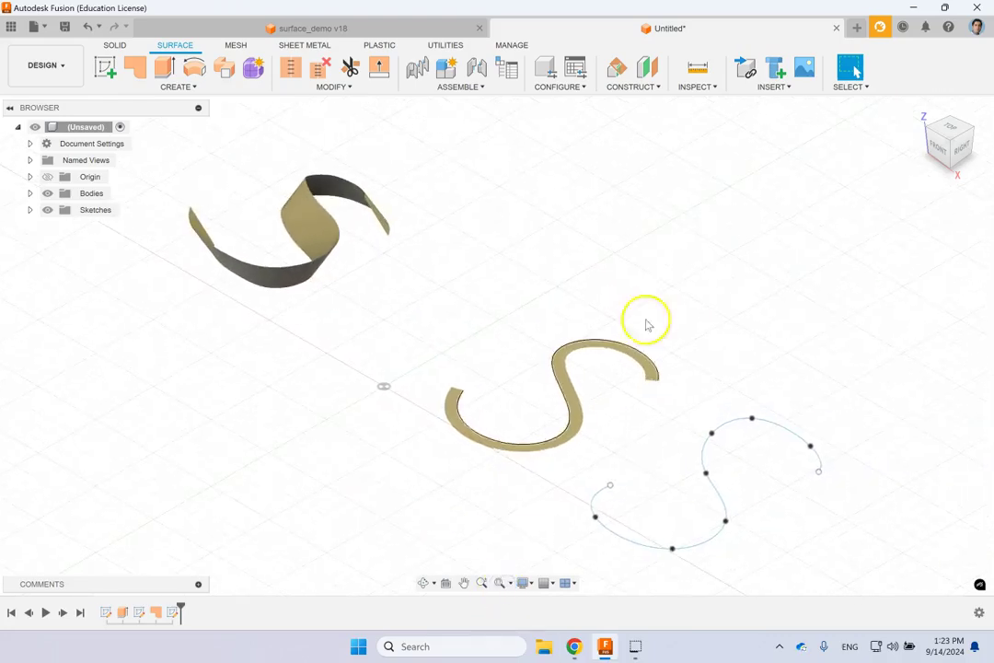
{"action": "left_click", "coordinate": [657, 87]}
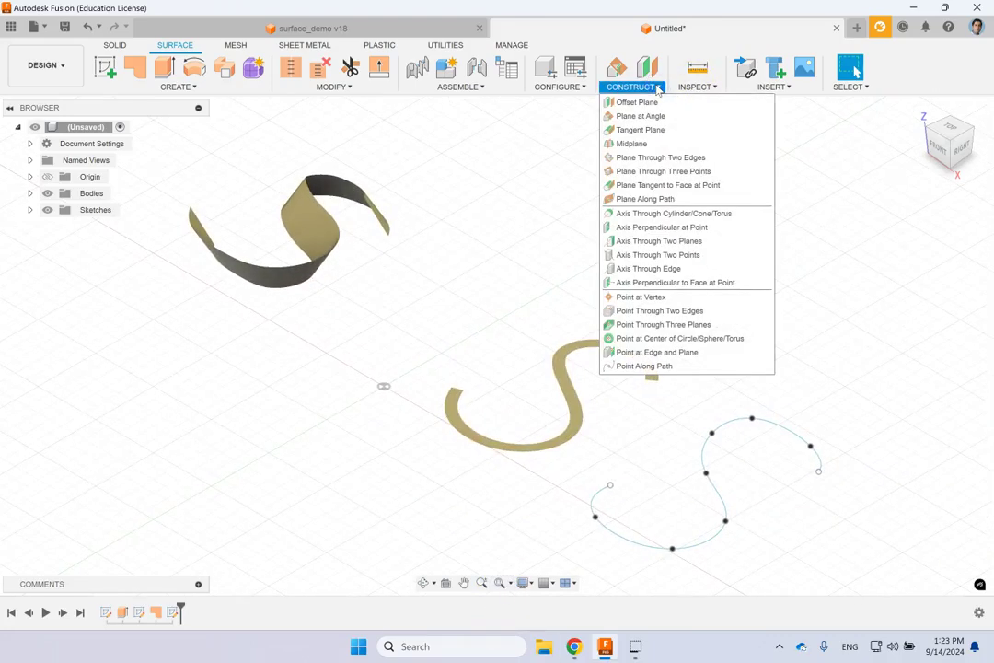
{"action": "left_click", "coordinate": [686, 199]}
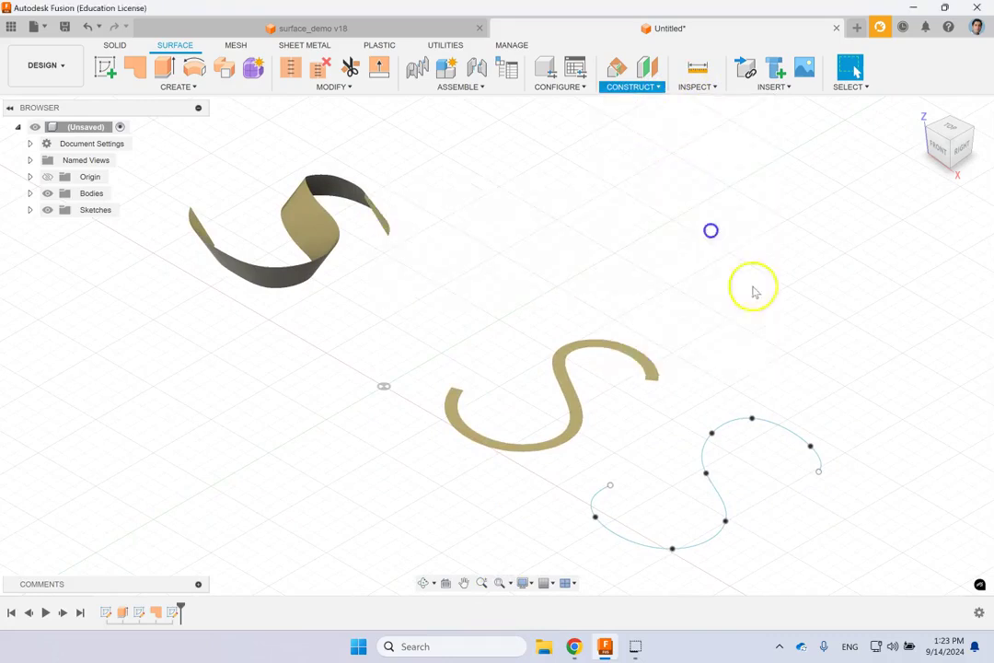
{"action": "left_click", "coordinate": [794, 434]}
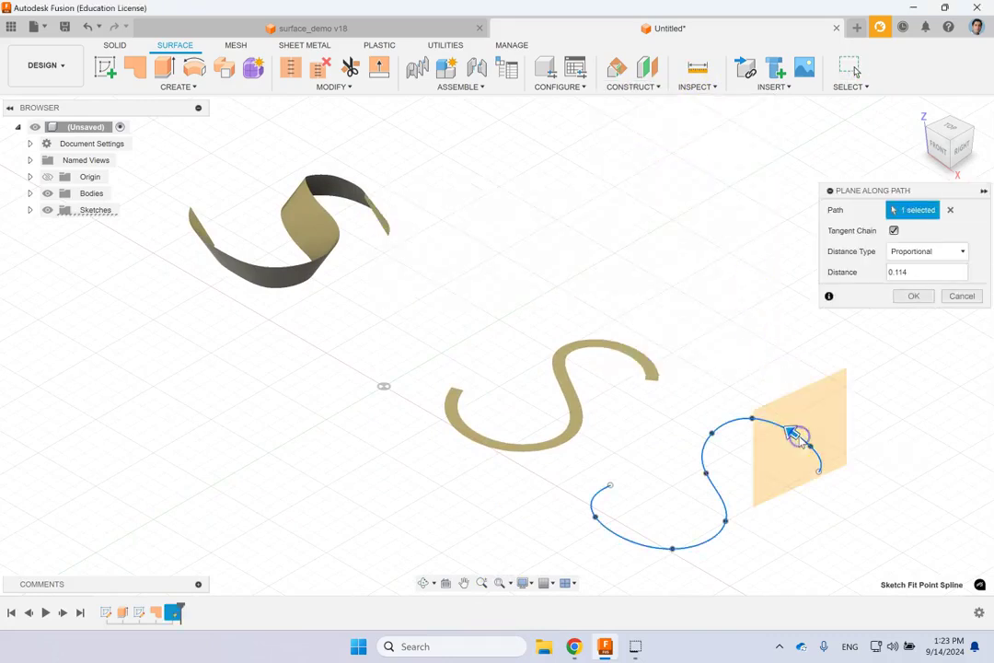
{"action": "double_click", "coordinate": [943, 271]}
{"action": "left_click", "coordinate": [914, 299]}
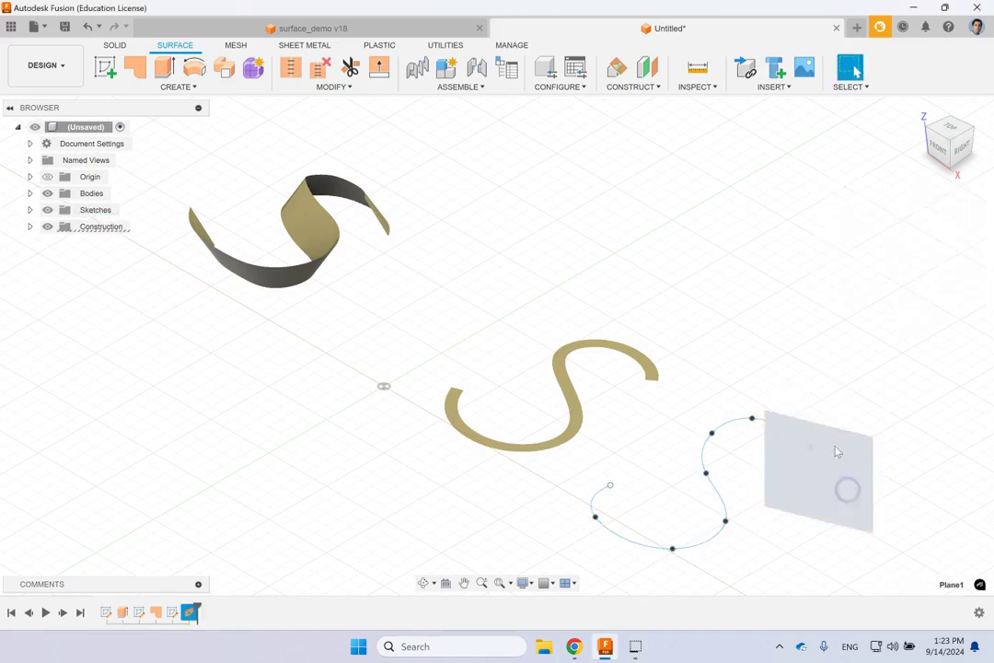
Sketch a small circle centred on the spline's upper end on the new construction plane and finish the sketch
{"action": "left_click", "coordinate": [839, 455]}
{"action": "left_click", "coordinate": [104, 66]}
{"action": "left_click", "coordinate": [164, 67]}
{"action": "left_click", "coordinate": [497, 348]}
{"action": "left_click", "coordinate": [498, 347]}
{"action": "left_click", "coordinate": [498, 341]}
{"action": "left_click", "coordinate": [937, 66]}
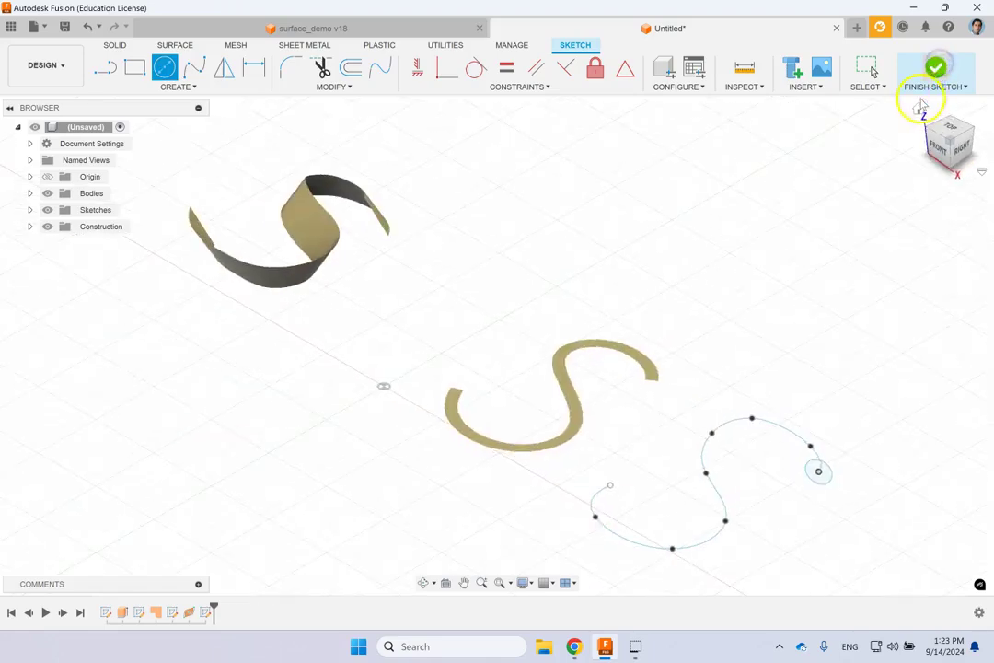
Sweep the circle along the third S spline as a new surface body, using a single path and perpendicular orientation
{"action": "left_click", "coordinate": [175, 115]}
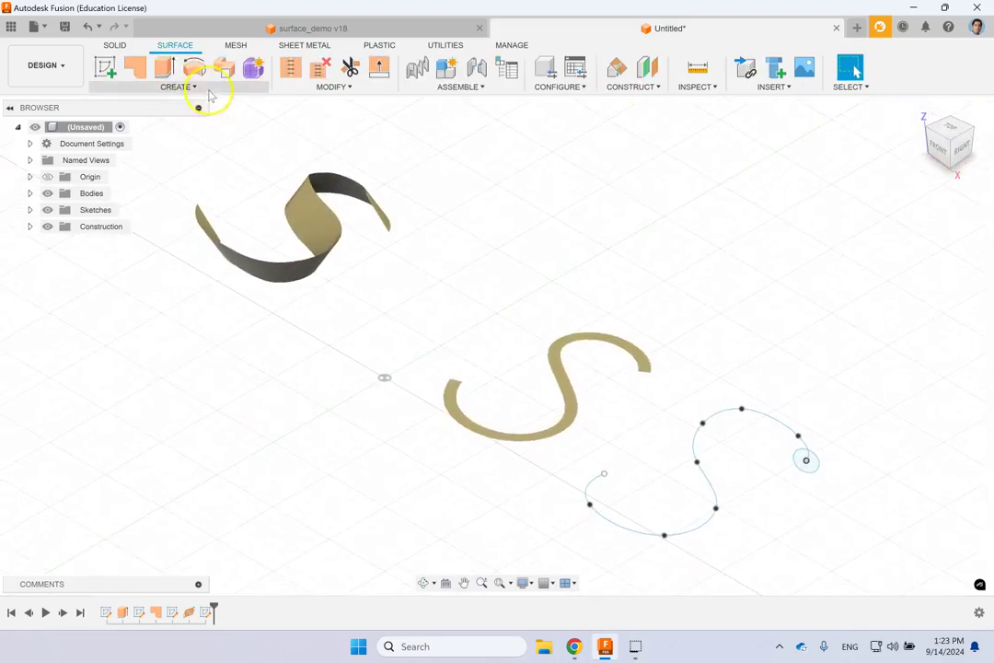
{"action": "left_click", "coordinate": [181, 87]}
{"action": "left_click", "coordinate": [153, 188]}
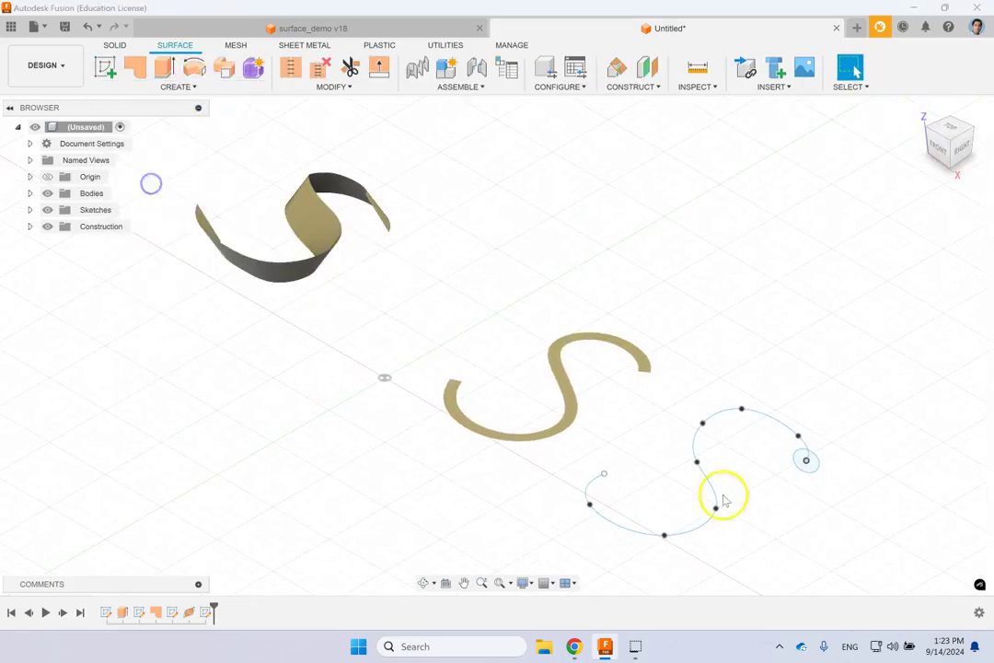
{"action": "left_click", "coordinate": [817, 468]}
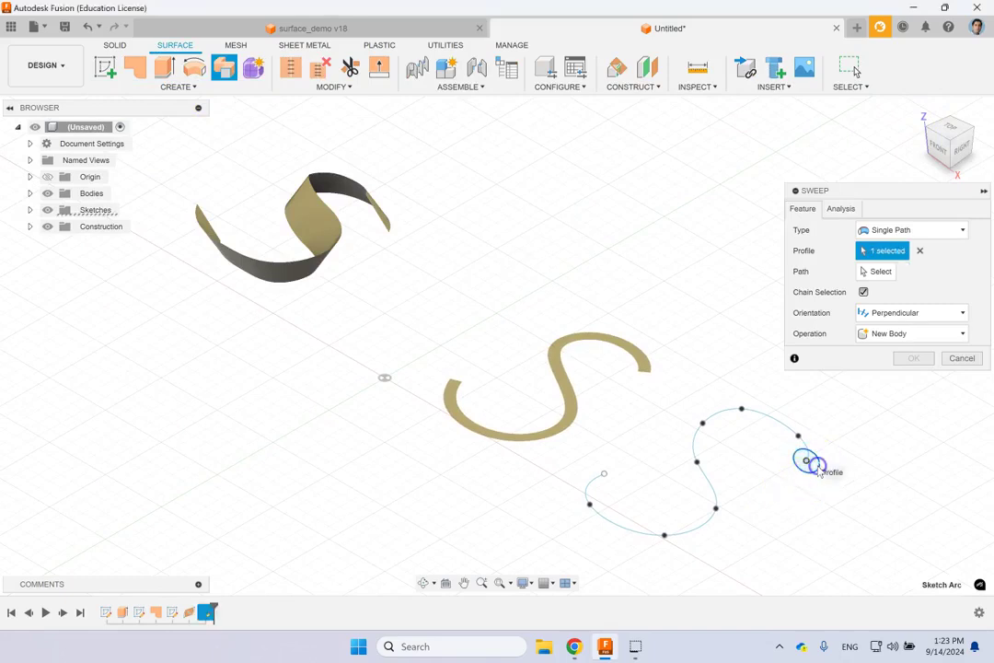
{"action": "left_click", "coordinate": [884, 272]}
{"action": "left_click", "coordinate": [782, 423]}
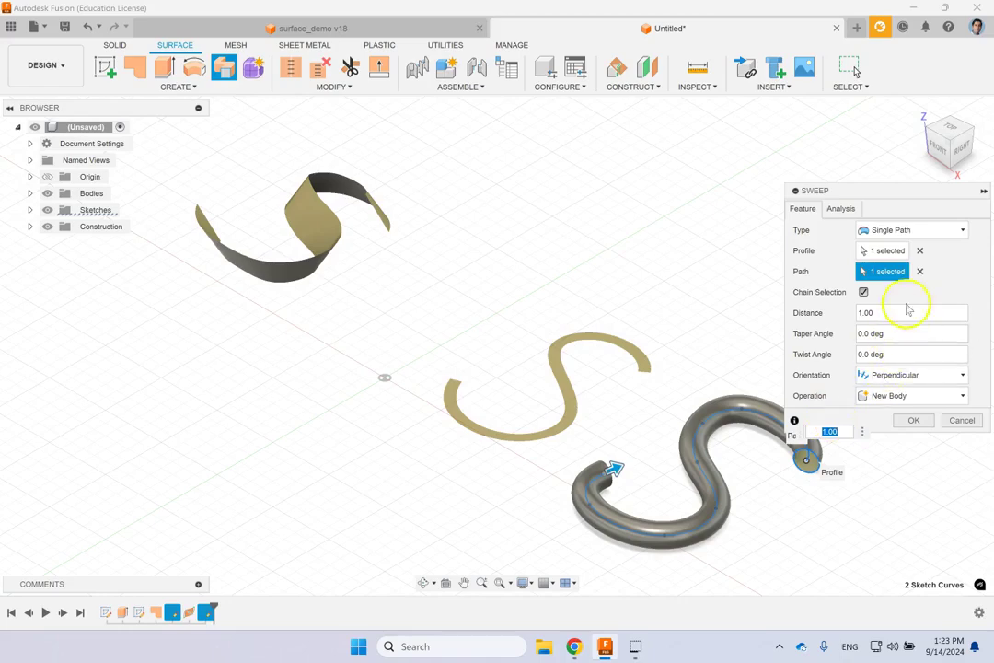
{"action": "left_click", "coordinate": [914, 375]}
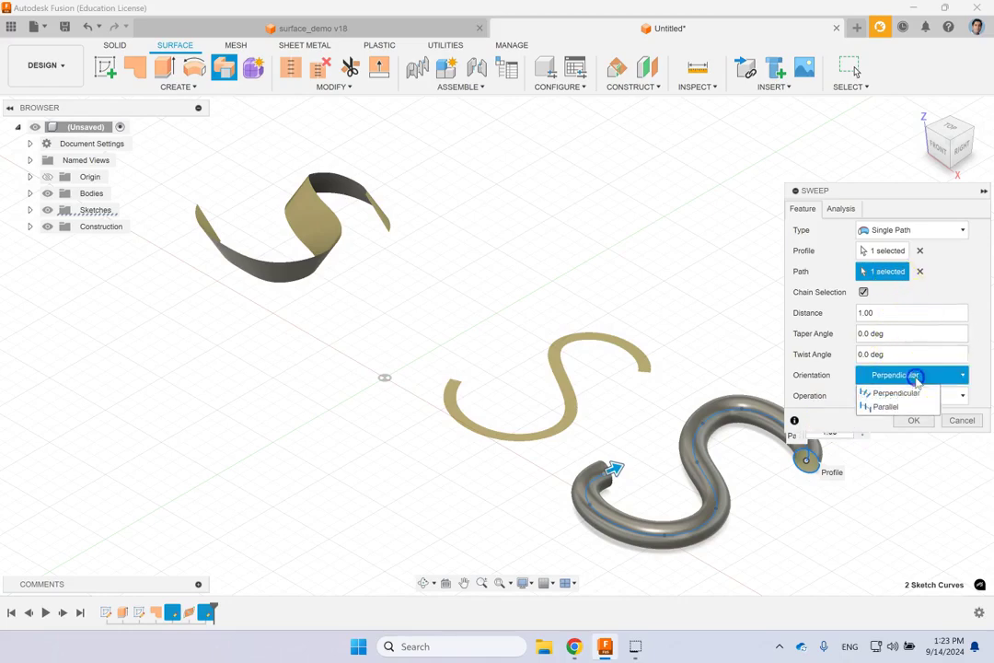
{"action": "left_click", "coordinate": [957, 281]}
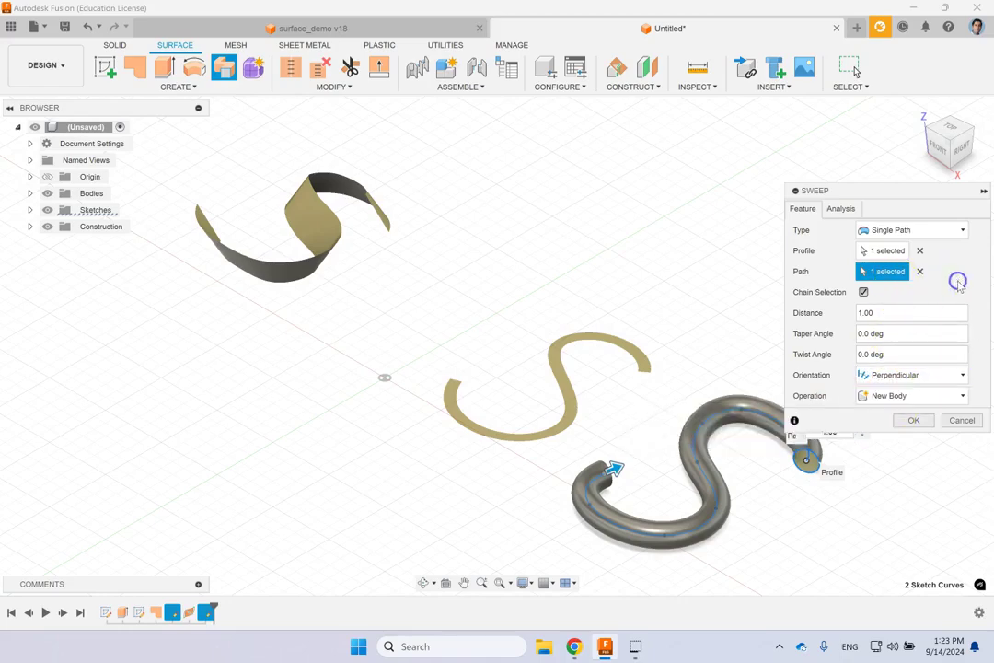
{"action": "left_click", "coordinate": [913, 420]}
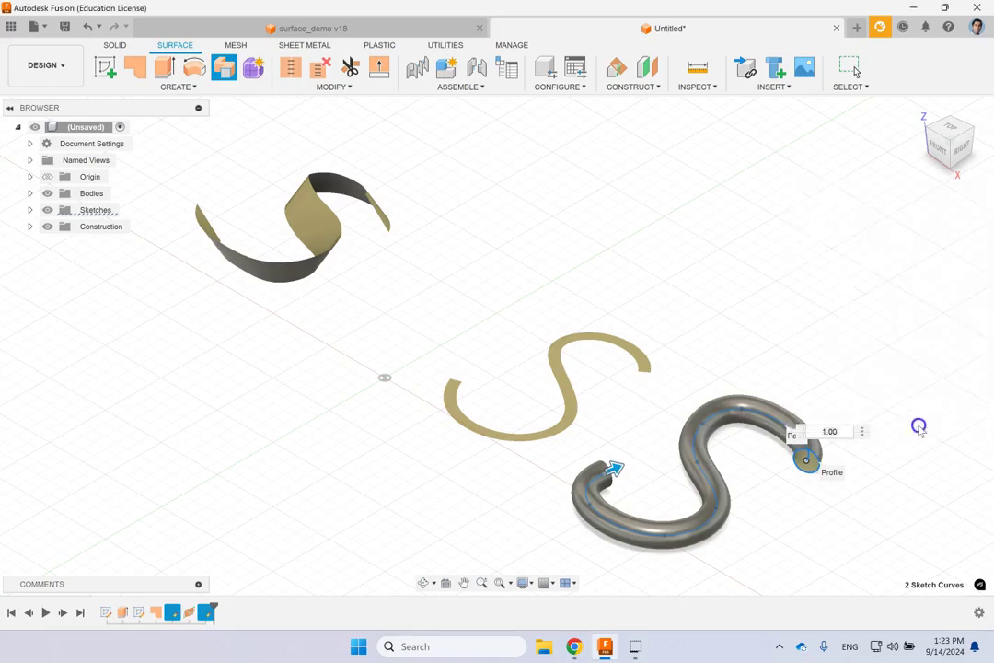
Move the extruded S body along the X axis closer to the patched S and restore the home view
{"action": "middle_click_drag", "start_coordinate": [805, 320], "coordinate": [834, 355], "text": "shift"}
{"action": "left_click", "coordinate": [335, 88]}
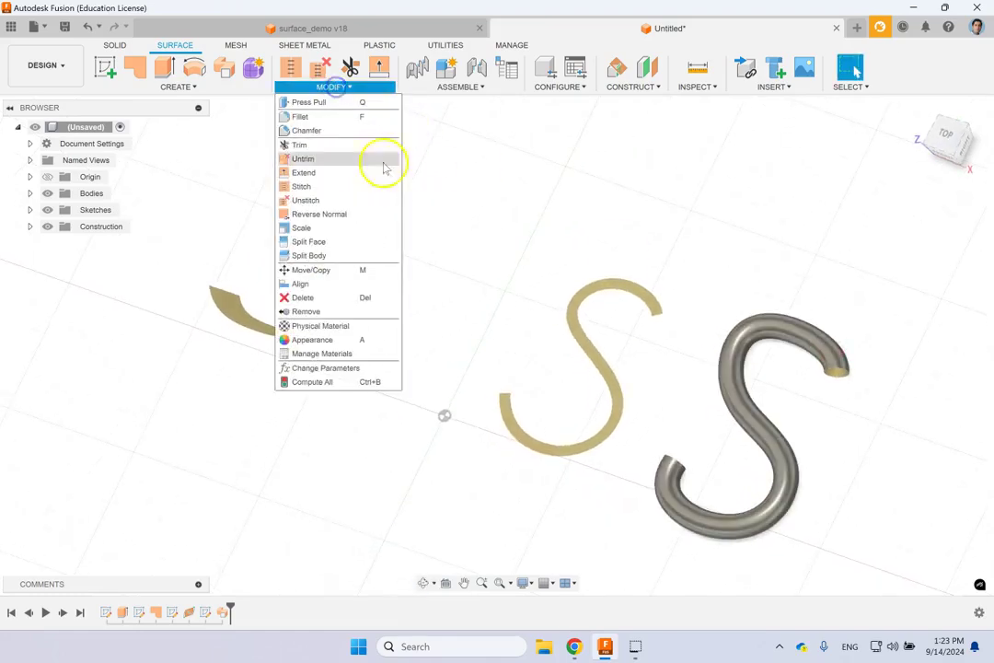
{"action": "left_click", "coordinate": [350, 270]}
{"action": "left_click", "coordinate": [333, 278]}
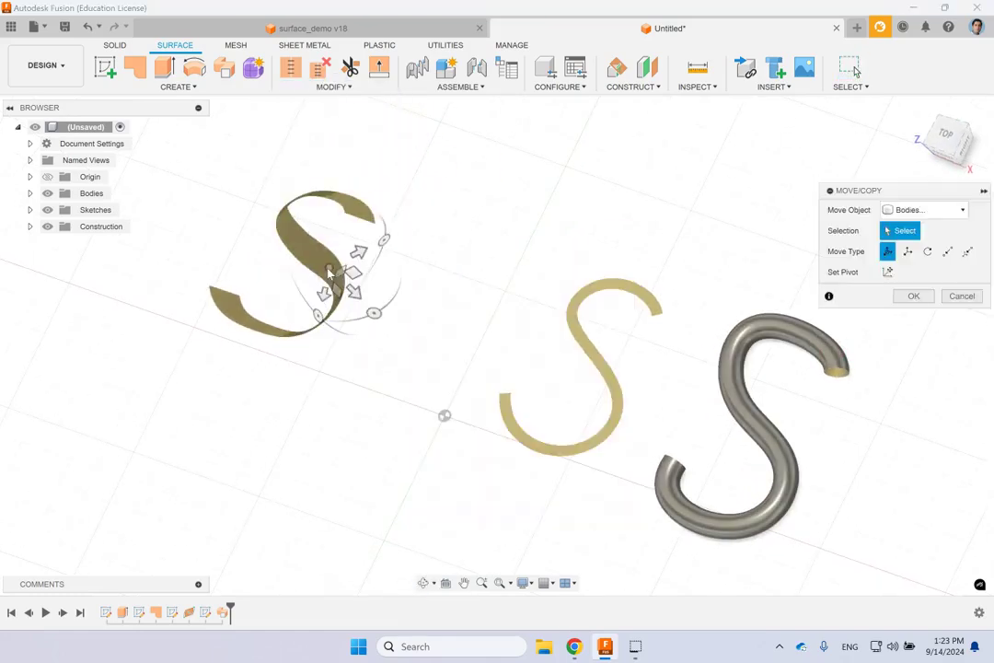
{"action": "left_click_drag", "start_coordinate": [352, 292], "coordinate": [477, 300]}
{"action": "left_click", "coordinate": [913, 441]}
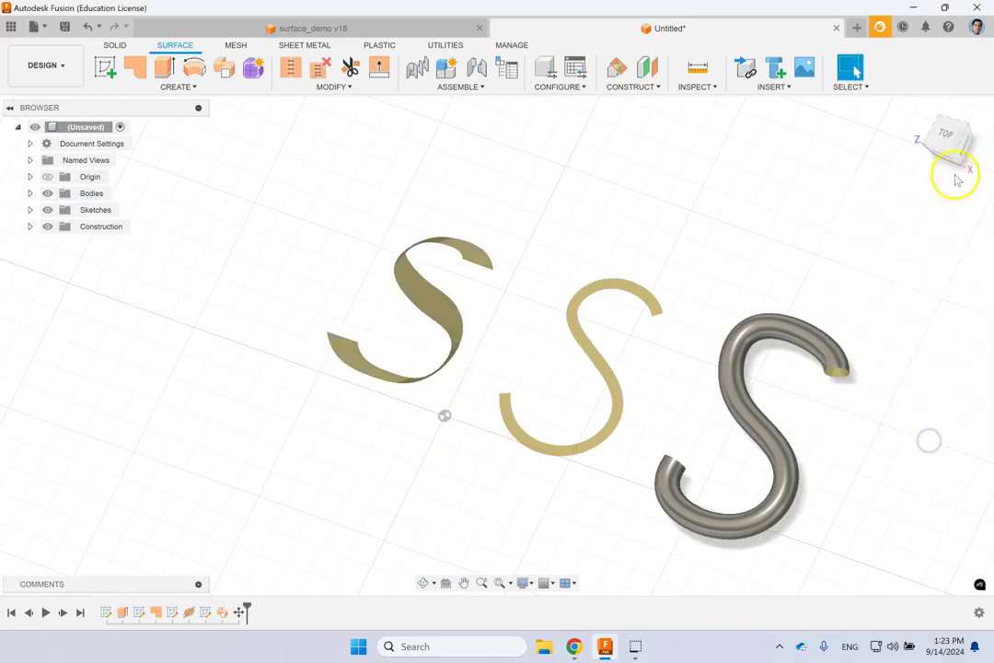
{"action": "left_click", "coordinate": [918, 110]}
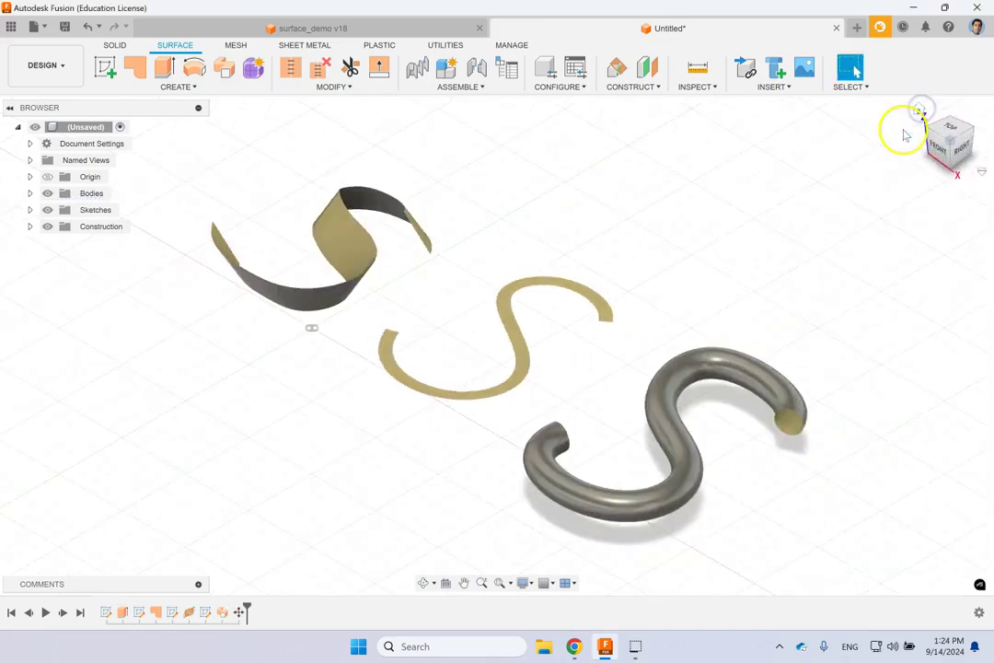
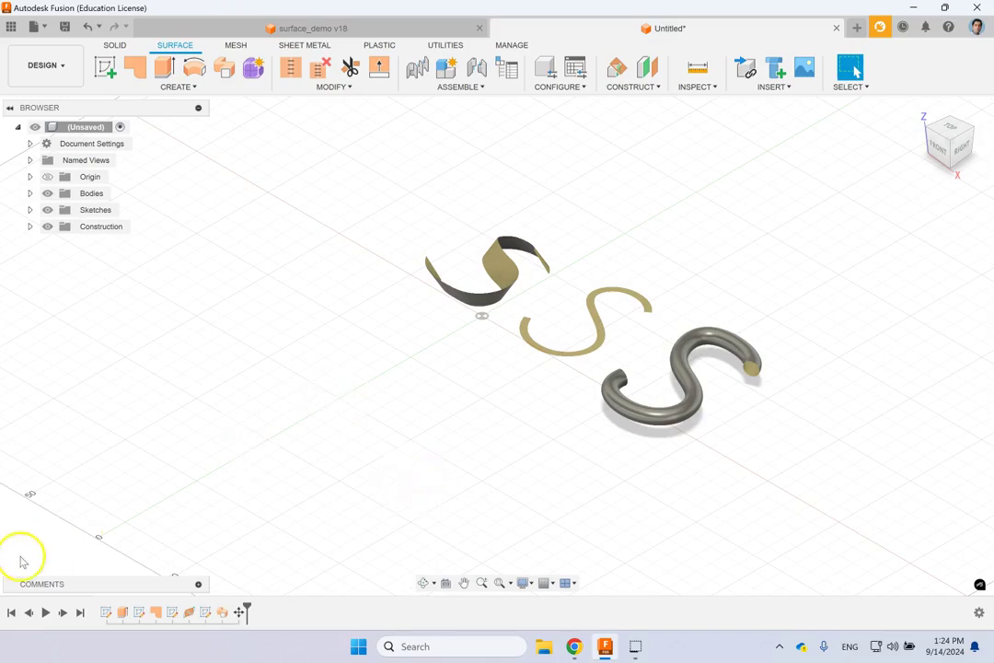
Sketch an upright S-shaped fit point spline about 65 mm tall on the front XZ plane, left of the extruded S, and finish the sketch
{"action": "left_click", "coordinate": [105, 69]}
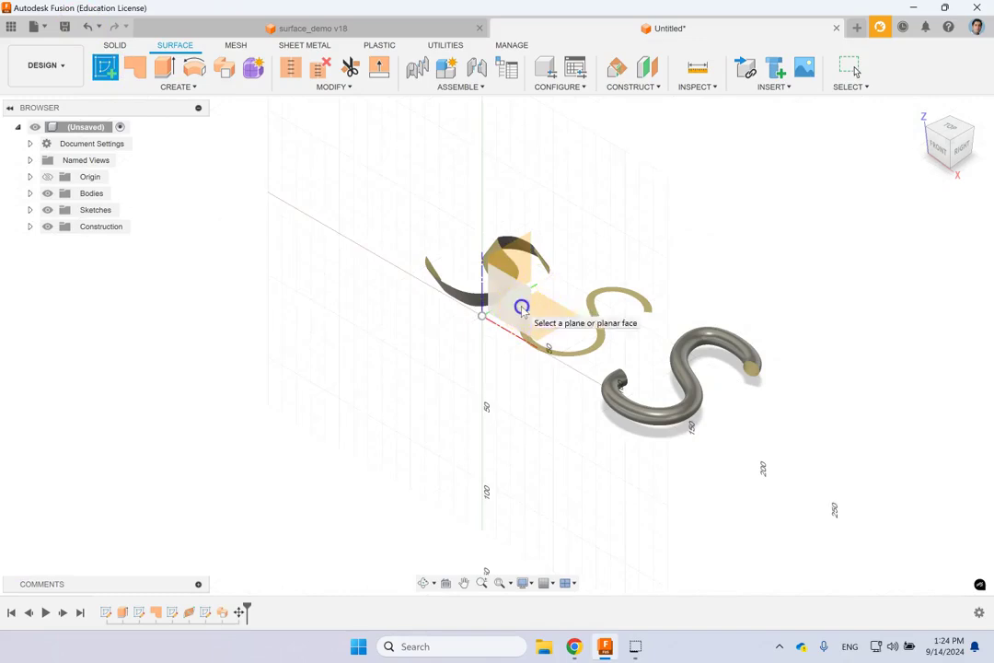
{"action": "left_click", "coordinate": [522, 310]}
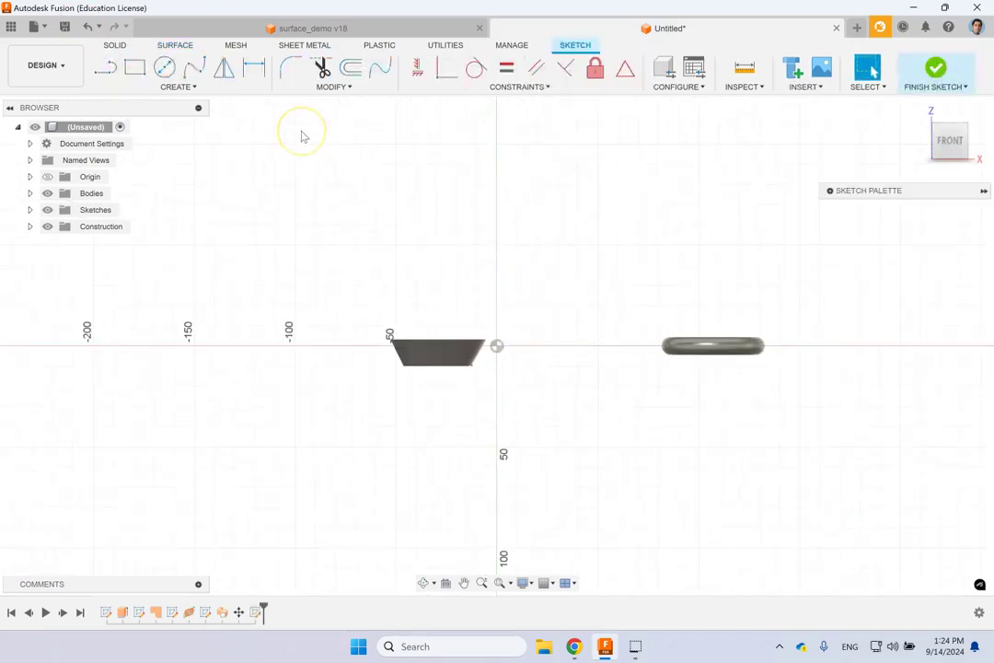
{"action": "left_click", "coordinate": [195, 68]}
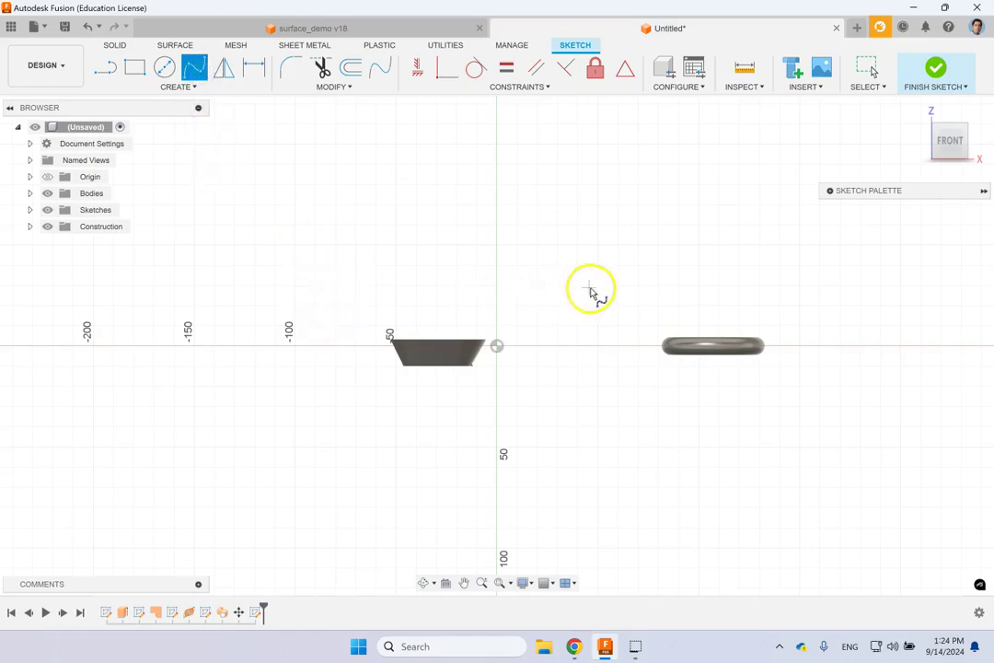
{"action": "left_click", "coordinate": [306, 248]}
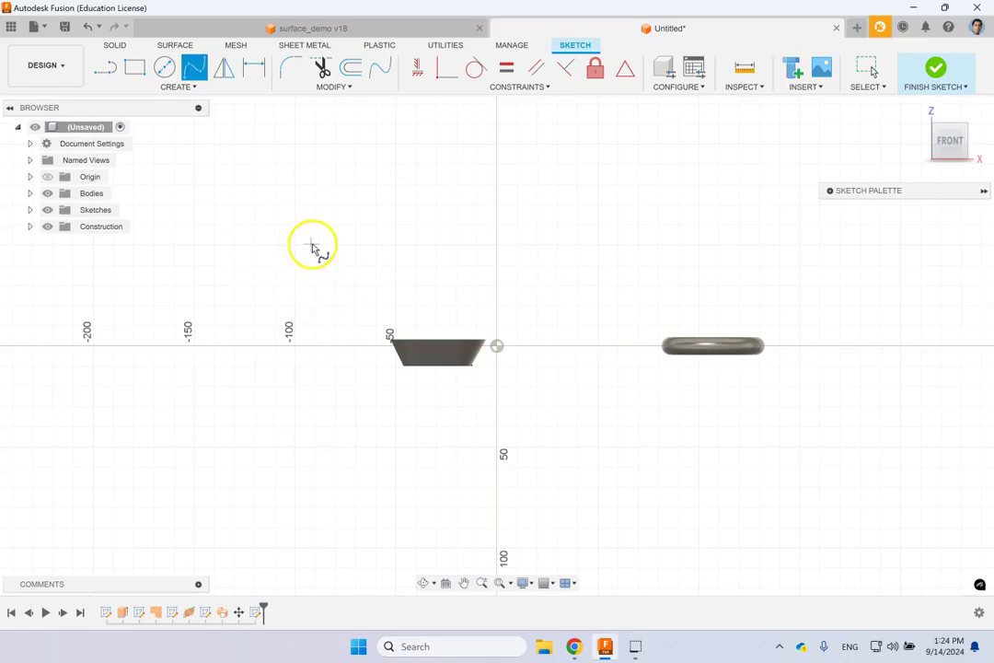
{"action": "left_click", "coordinate": [296, 222]}
{"action": "left_click", "coordinate": [255, 221]}
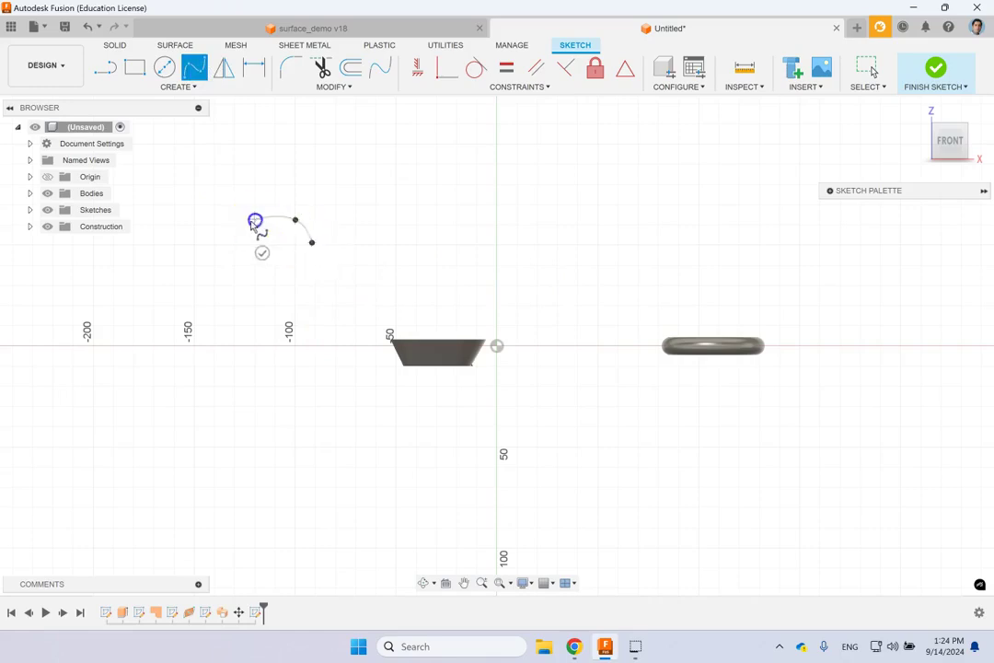
{"action": "left_click", "coordinate": [242, 251]}
{"action": "left_click", "coordinate": [312, 299]}
{"action": "left_click", "coordinate": [307, 333]}
{"action": "left_click", "coordinate": [270, 345]}
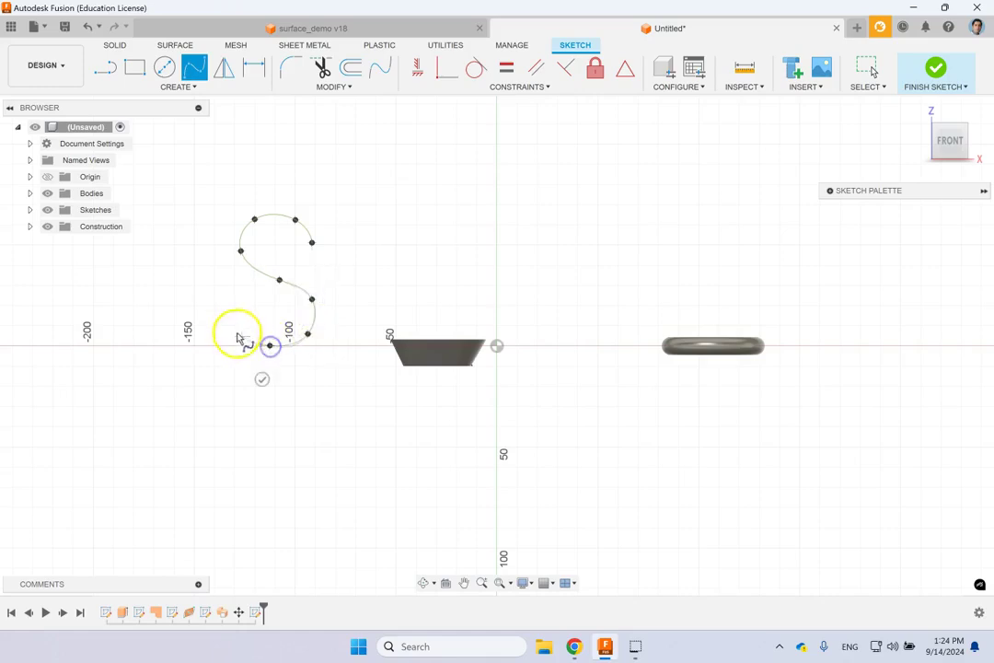
{"action": "double_click", "coordinate": [236, 326]}
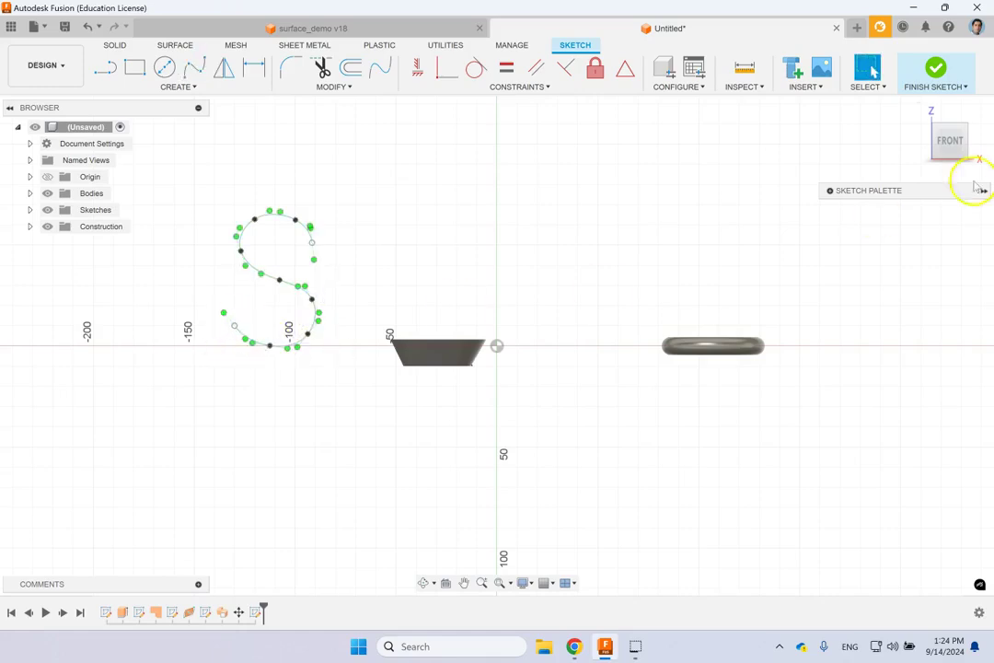
{"action": "left_click", "coordinate": [935, 68]}
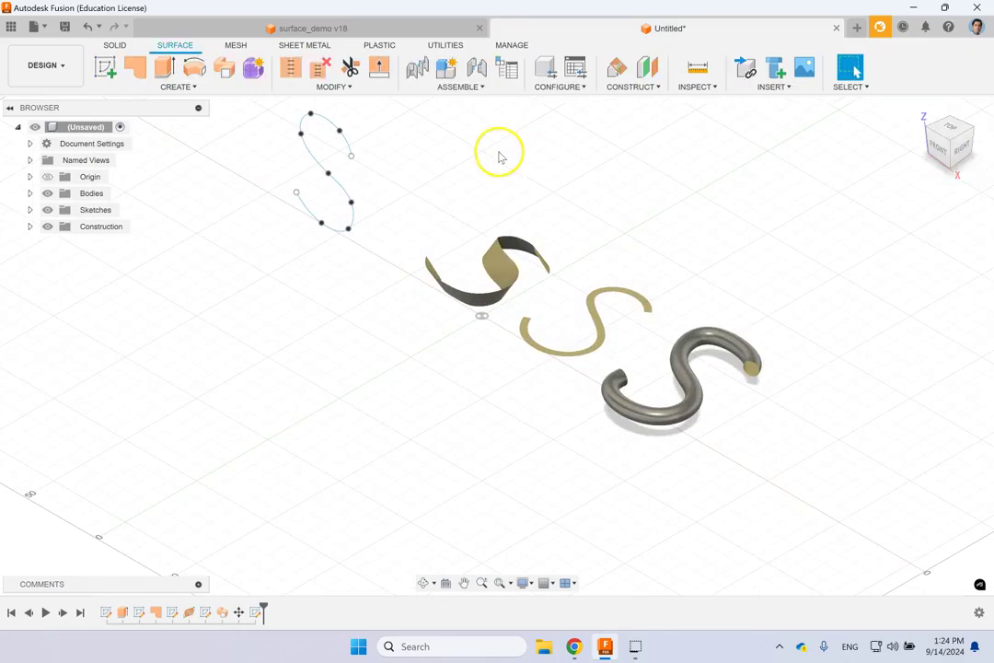
Start another sketch on the front XZ plane and draw a vertical line about 74 mm long just left of the upright S spline
{"action": "scroll", "coordinate": [415, 122], "scroll_direction": "down", "scroll_amount": 3}
{"action": "scroll", "coordinate": [387, 114], "scroll_direction": "up", "scroll_amount": 4}
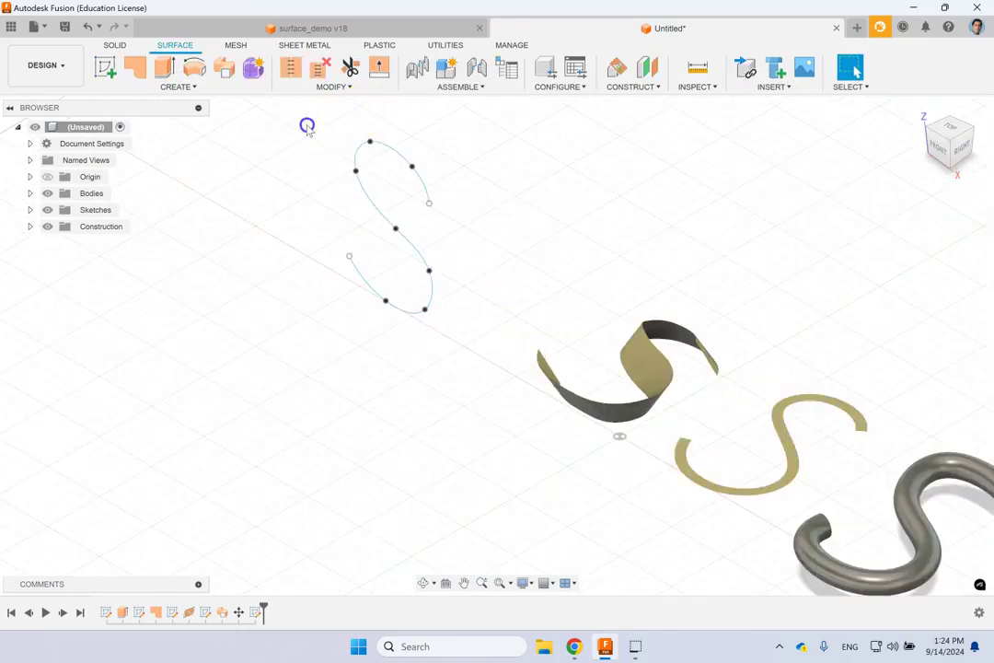
{"action": "left_click", "coordinate": [105, 70]}
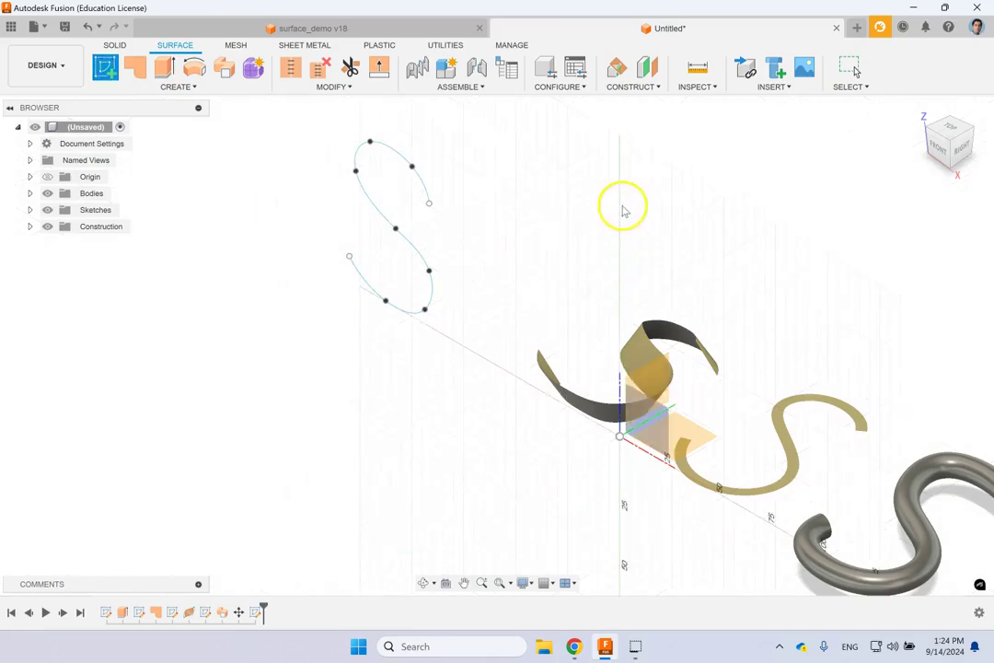
{"action": "left_click", "coordinate": [638, 405]}
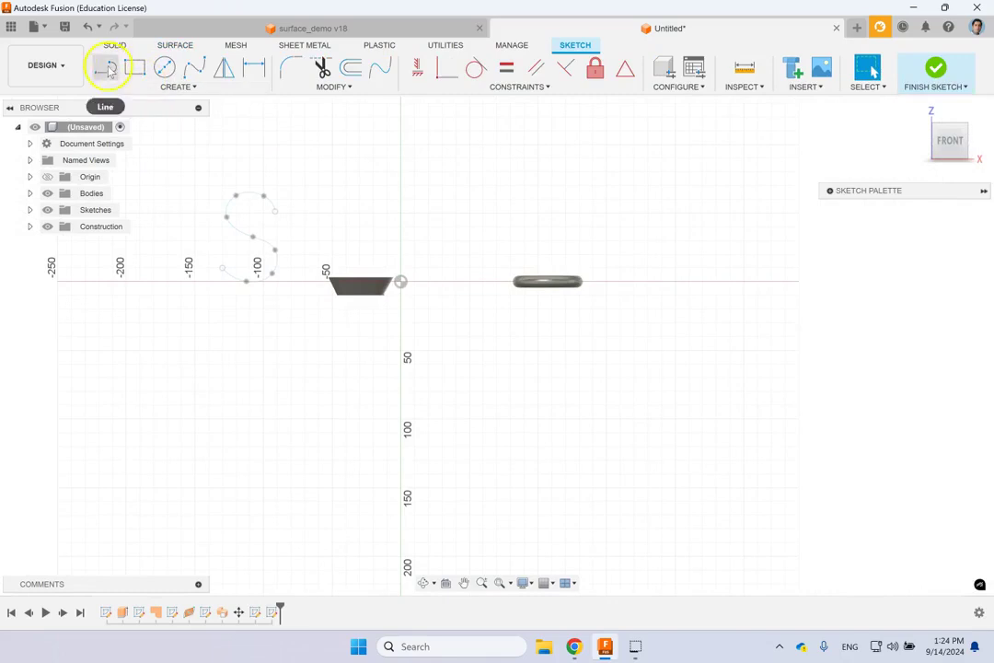
{"action": "left_click", "coordinate": [105, 67]}
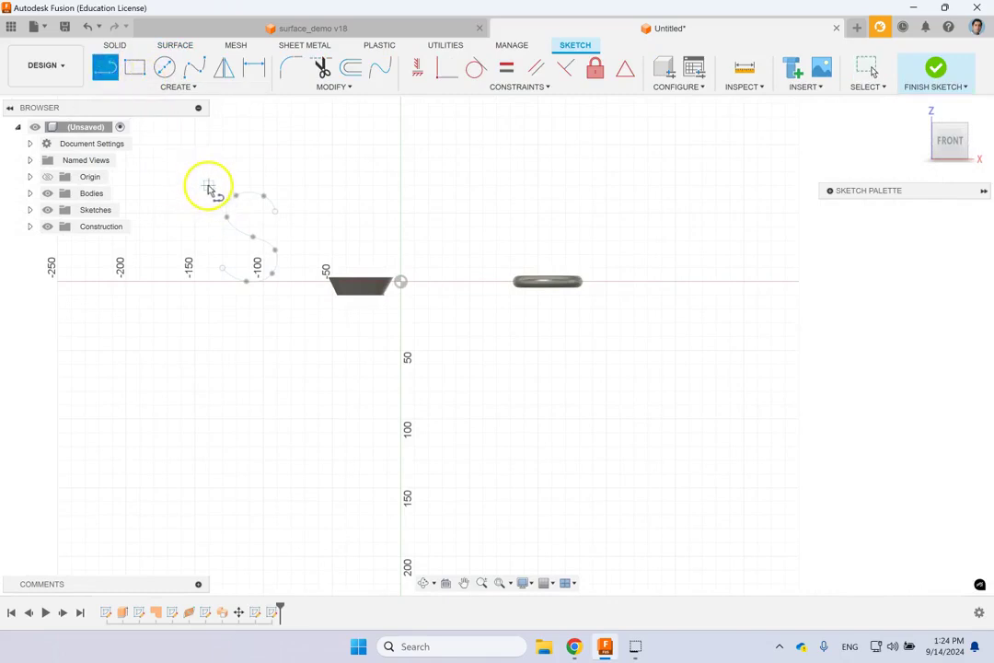
{"action": "left_click", "coordinate": [209, 190]}
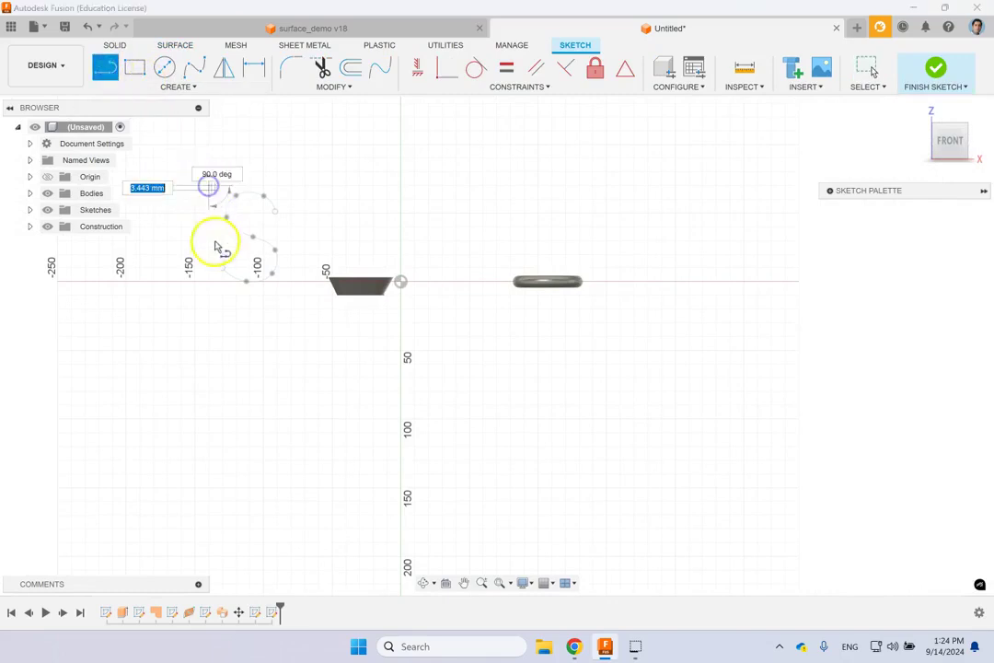
{"action": "left_click", "coordinate": [207, 289]}
{"action": "key", "text": "Escape"}
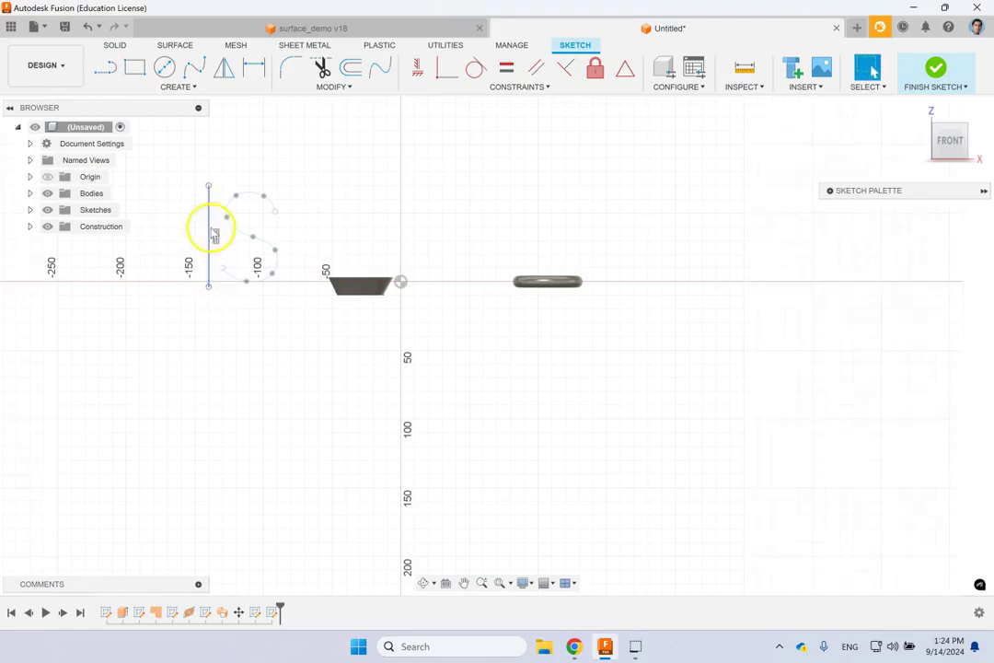
Change the vertical line beside the upright S spline to a construction line
{"action": "left_click", "coordinate": [210, 211]}
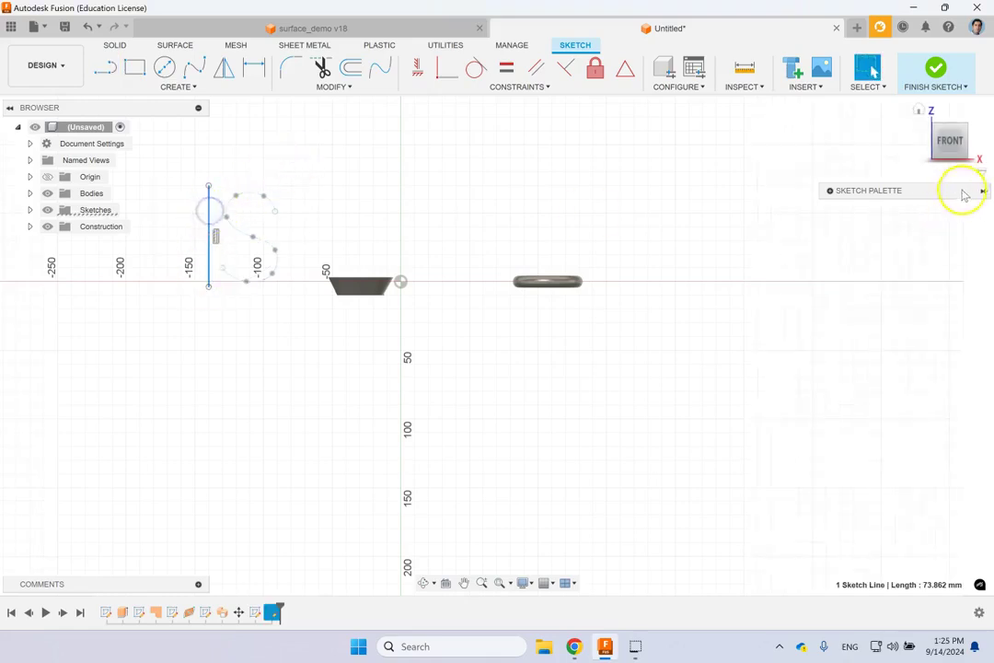
{"action": "left_click", "coordinate": [830, 191]}
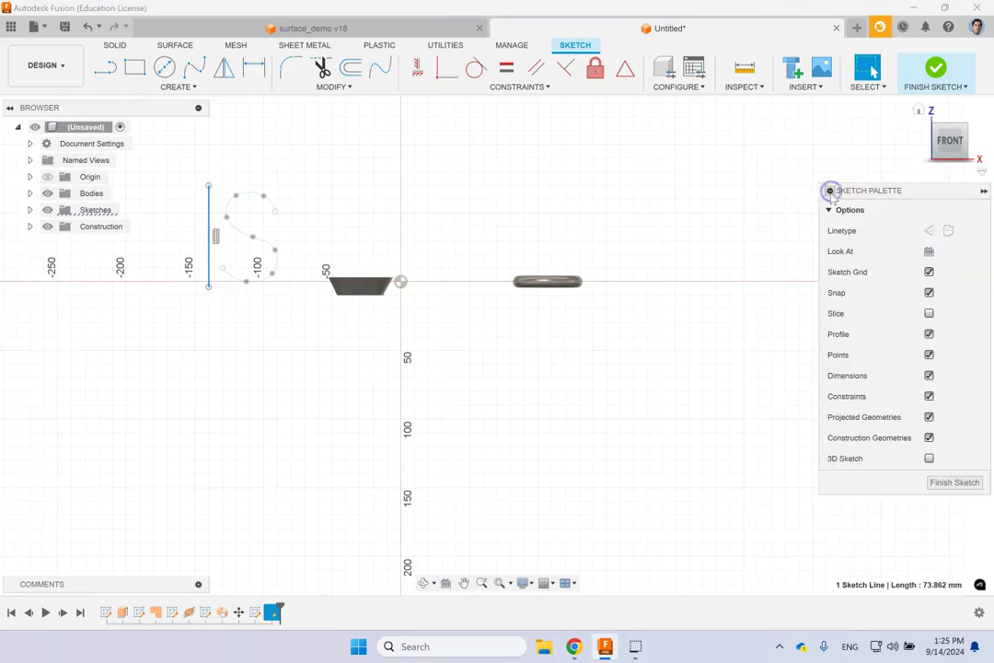
{"action": "left_click", "coordinate": [946, 232]}
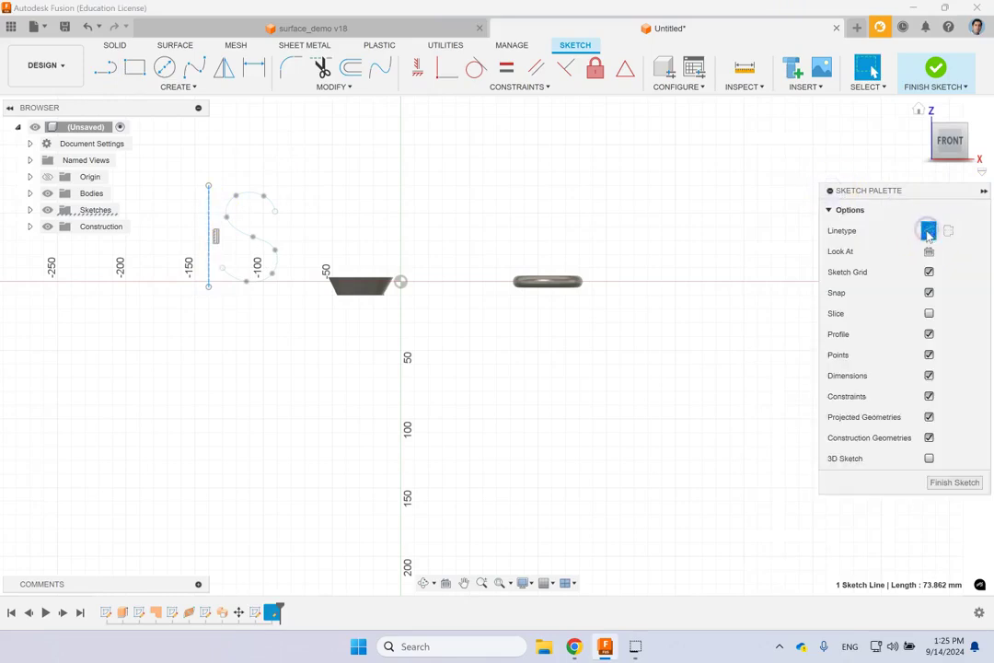
Finish the sketch and revolve the upright S spline 360 degrees about the vertical construction line as a new surface body
{"action": "left_click", "coordinate": [935, 69]}
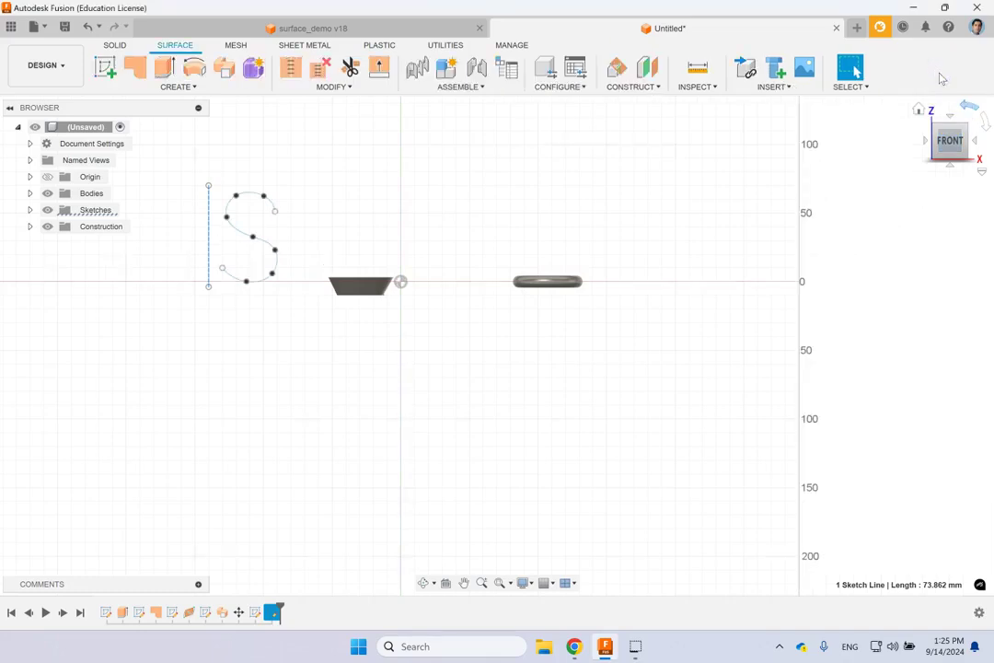
{"action": "left_click", "coordinate": [916, 110]}
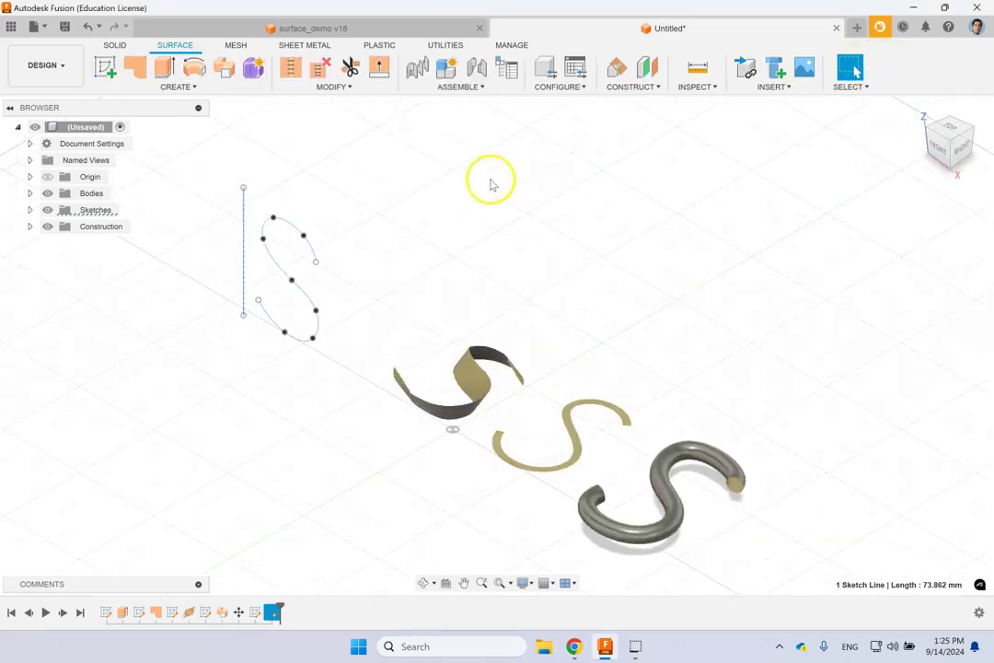
{"action": "left_click", "coordinate": [195, 87]}
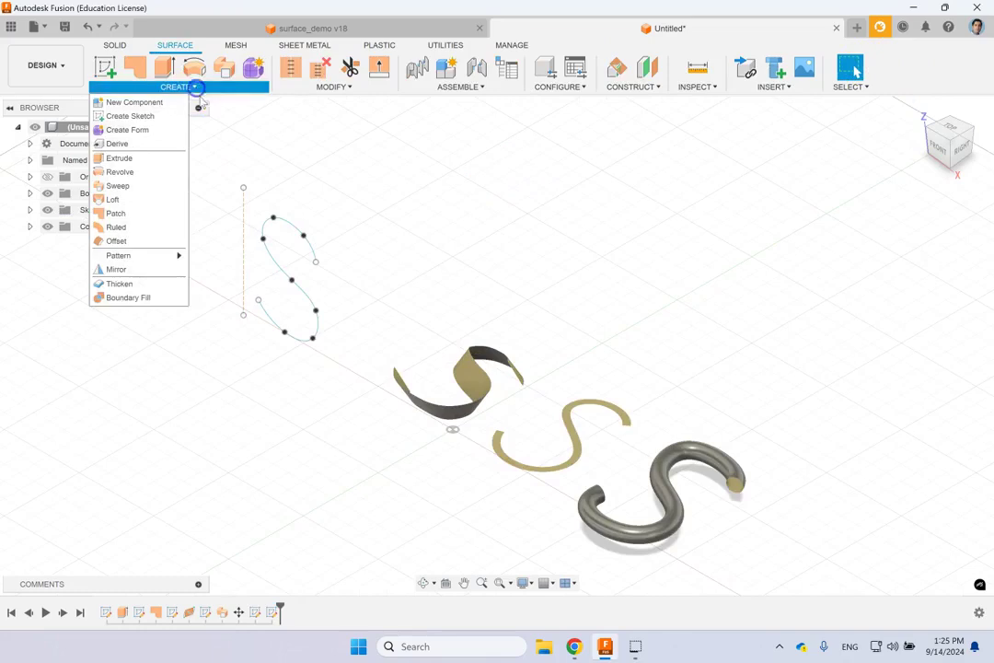
{"action": "left_click", "coordinate": [121, 172]}
{"action": "left_click", "coordinate": [284, 225]}
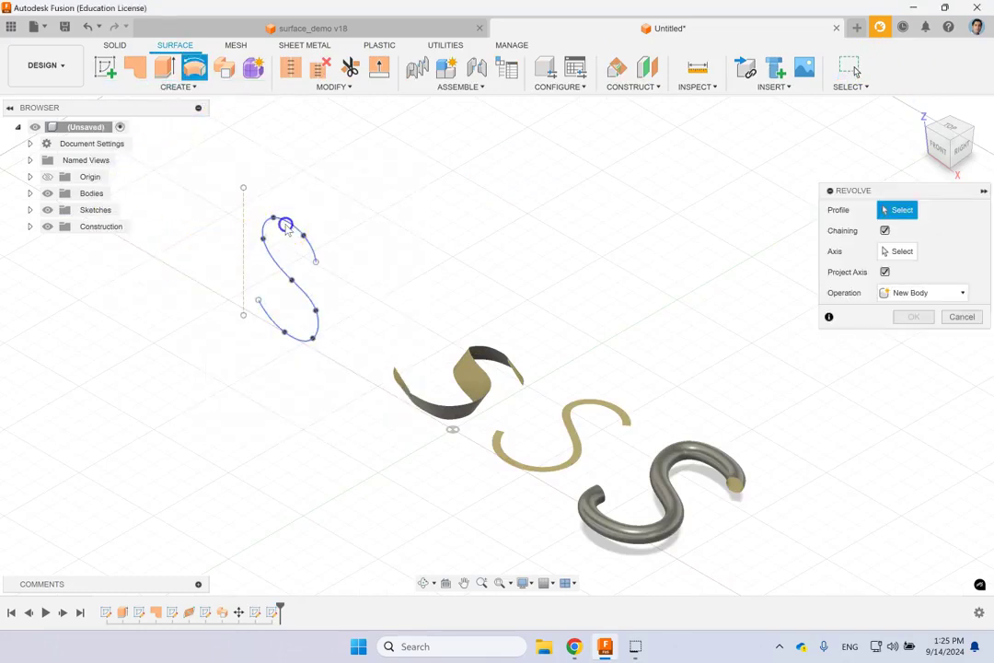
{"action": "left_click", "coordinate": [897, 251]}
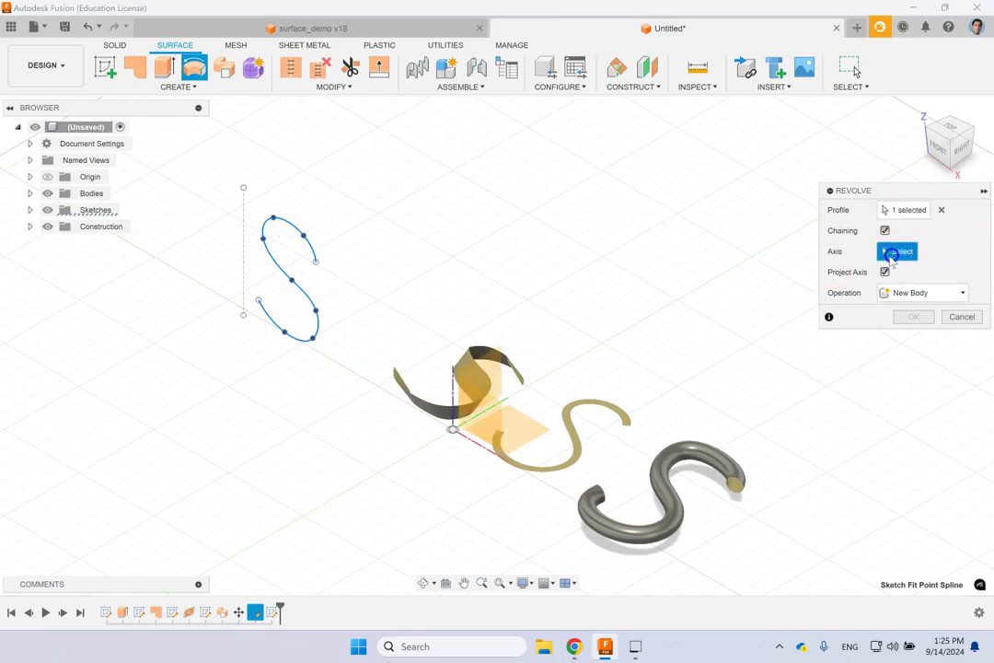
{"action": "left_click", "coordinate": [245, 228]}
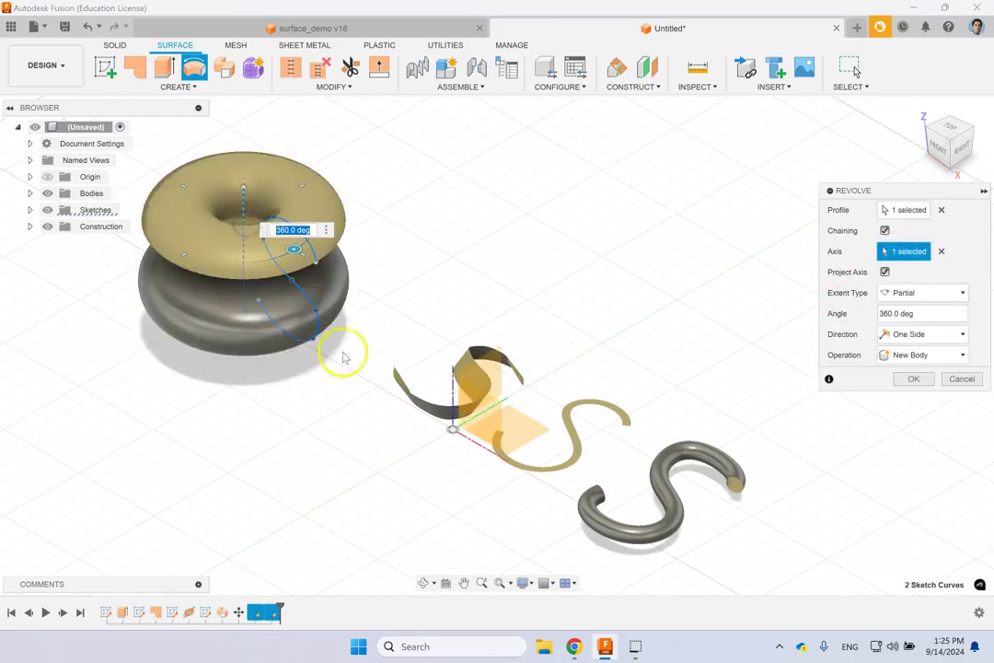
{"action": "left_click", "coordinate": [920, 378]}
{"action": "mouse_move", "coordinate": [408, 275]}
{"action": "middle_mouse_down", "text": "shift"}
{"action": "mouse_move", "coordinate": [442, 213]}
{"action": "mouse_move", "coordinate": [449, 228]}
{"action": "mouse_move", "coordinate": [390, 193]}
{"action": "mouse_move", "coordinate": [390, 248]}
{"action": "mouse_move", "coordinate": [406, 277]}
{"action": "mouse_move", "coordinate": [401, 284]}
{"action": "mouse_move", "coordinate": [371, 270]}
{"action": "mouse_move", "coordinate": [397, 277]}
{"action": "middle_mouse_up", "text": "shift"}
{"action": "left_click", "coordinate": [851, 69]}
{"action": "left_click", "coordinate": [953, 103]}
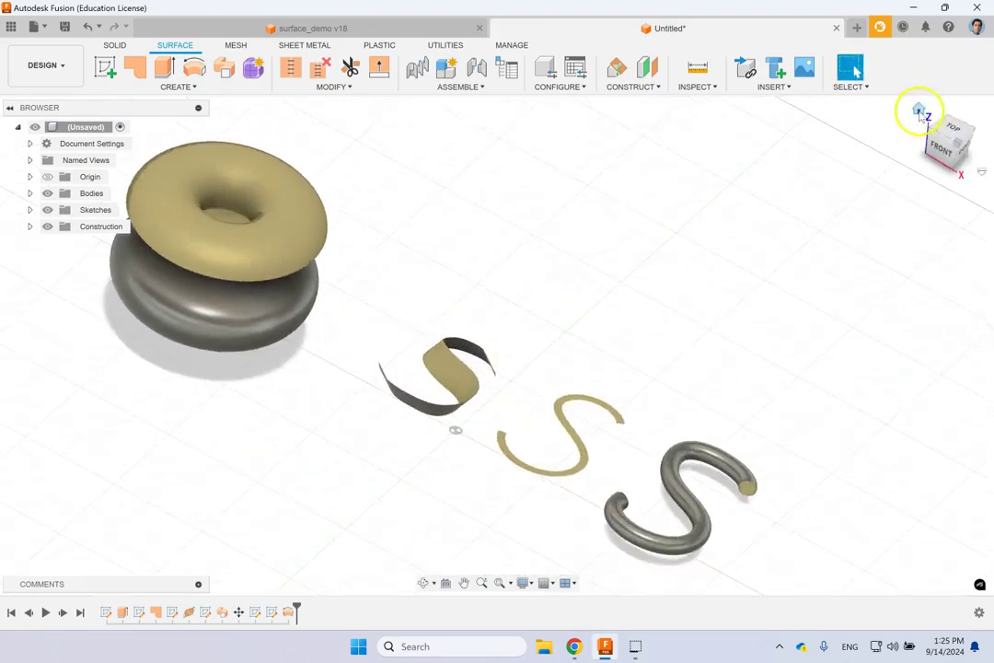
{"action": "left_click", "coordinate": [918, 111]}
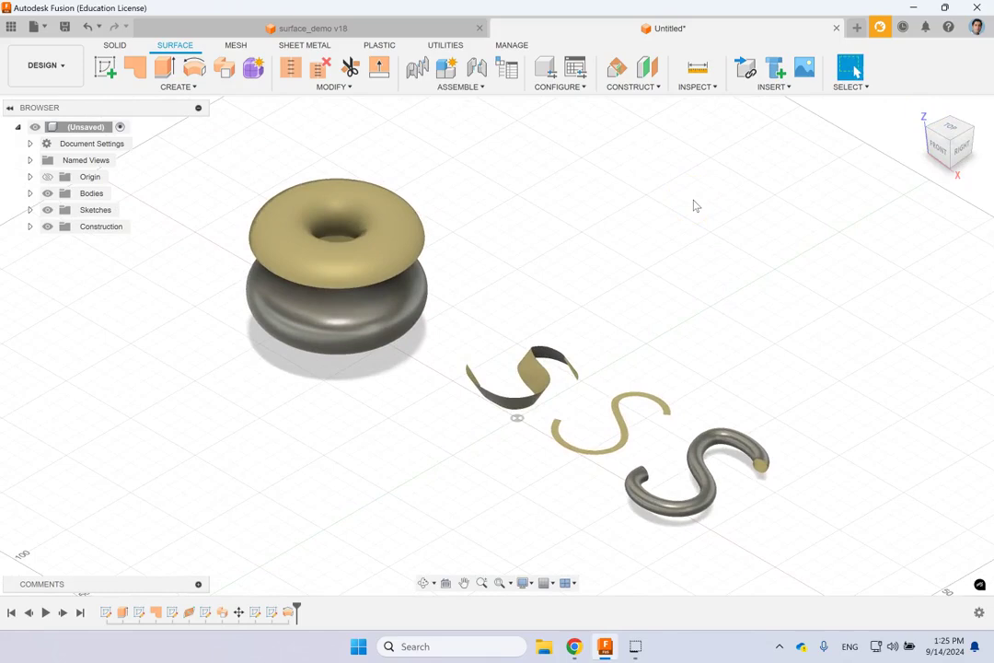
{"action": "left_click", "coordinate": [199, 87]}
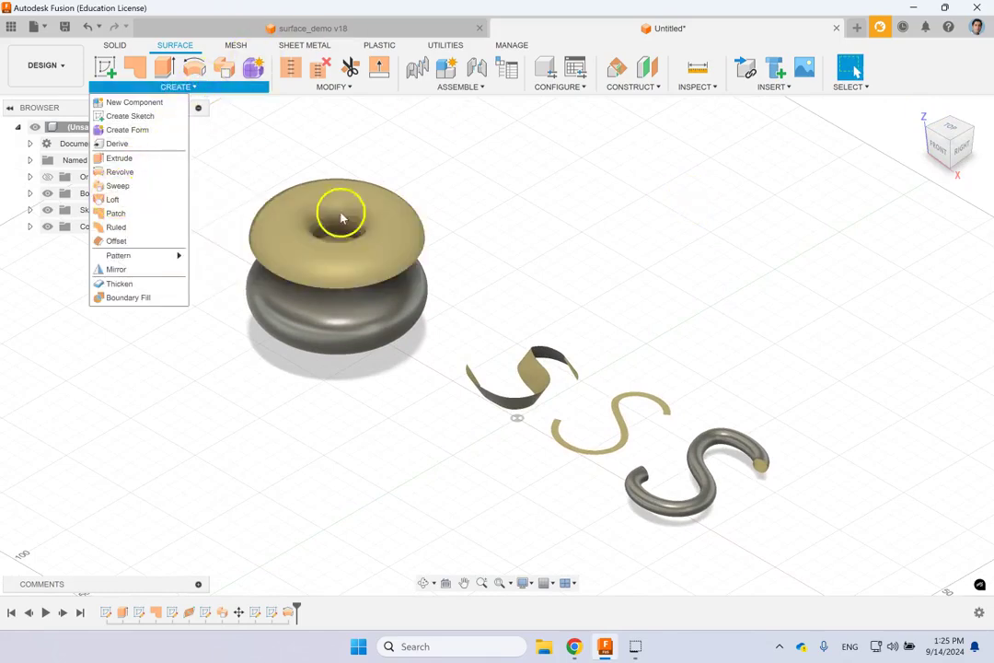
{"action": "left_click", "coordinate": [673, 193]}
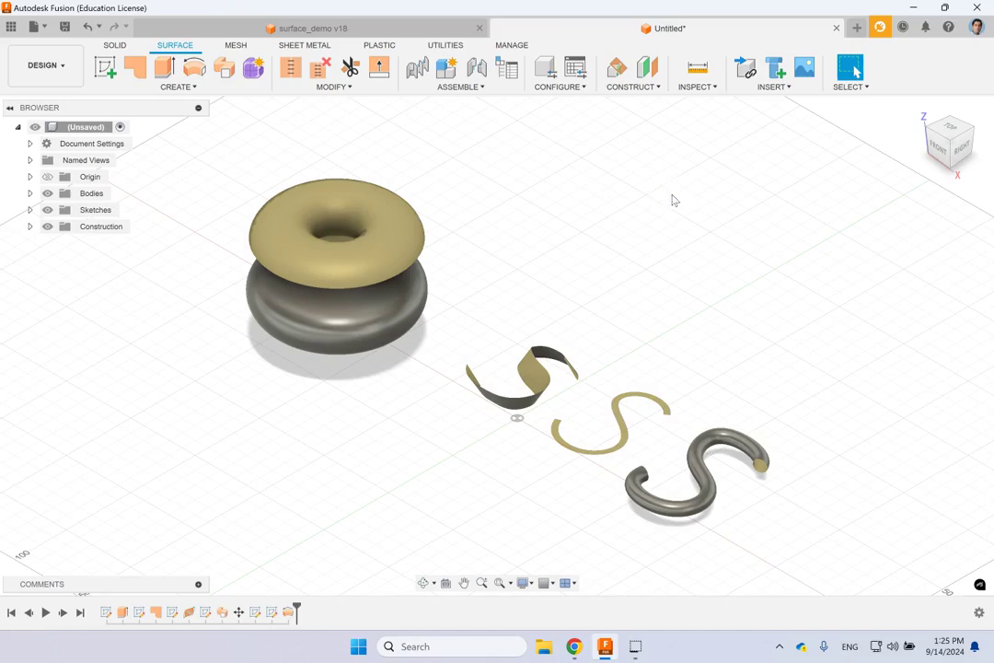
Sketch a circle about 40 mm in diameter on the front XZ plane, above the extruded S, and finish the sketch
{"action": "left_click", "coordinate": [104, 65]}
{"action": "left_click", "coordinate": [567, 412]}
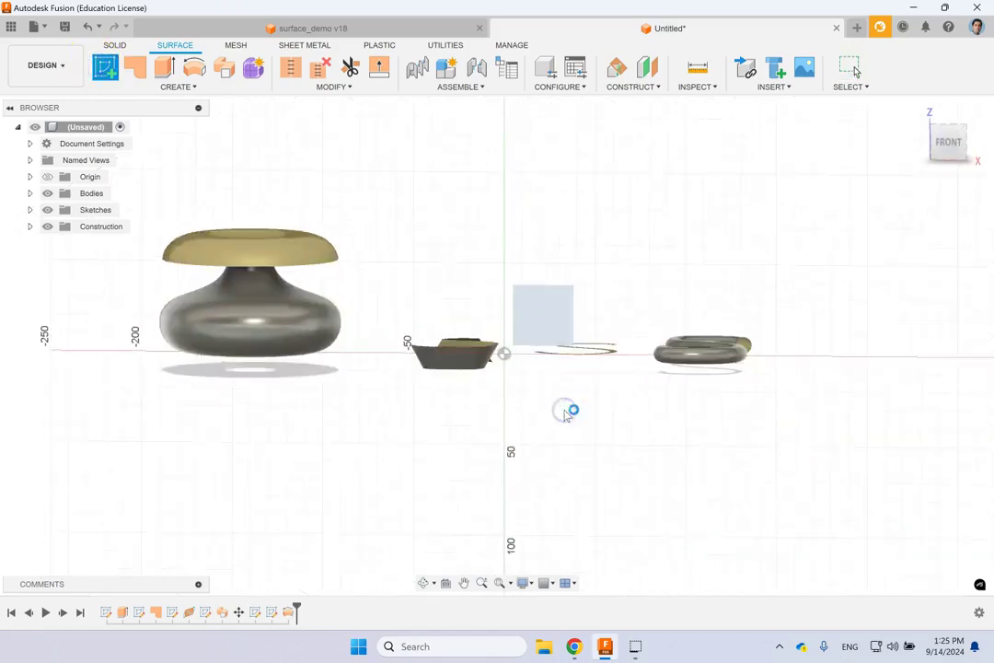
{"action": "left_click", "coordinate": [165, 67]}
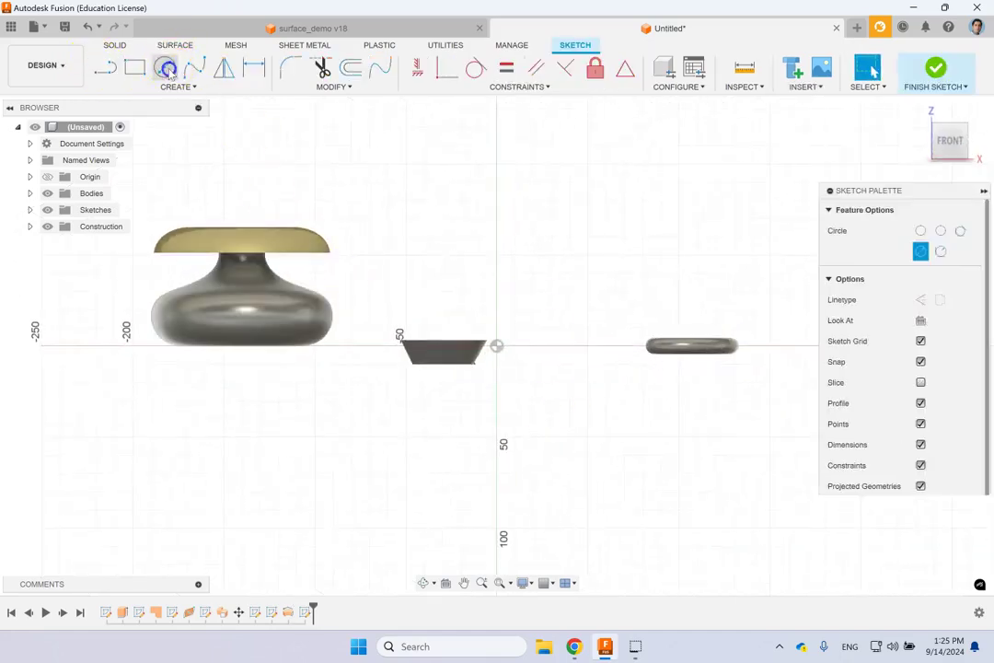
{"action": "left_click", "coordinate": [425, 255]}
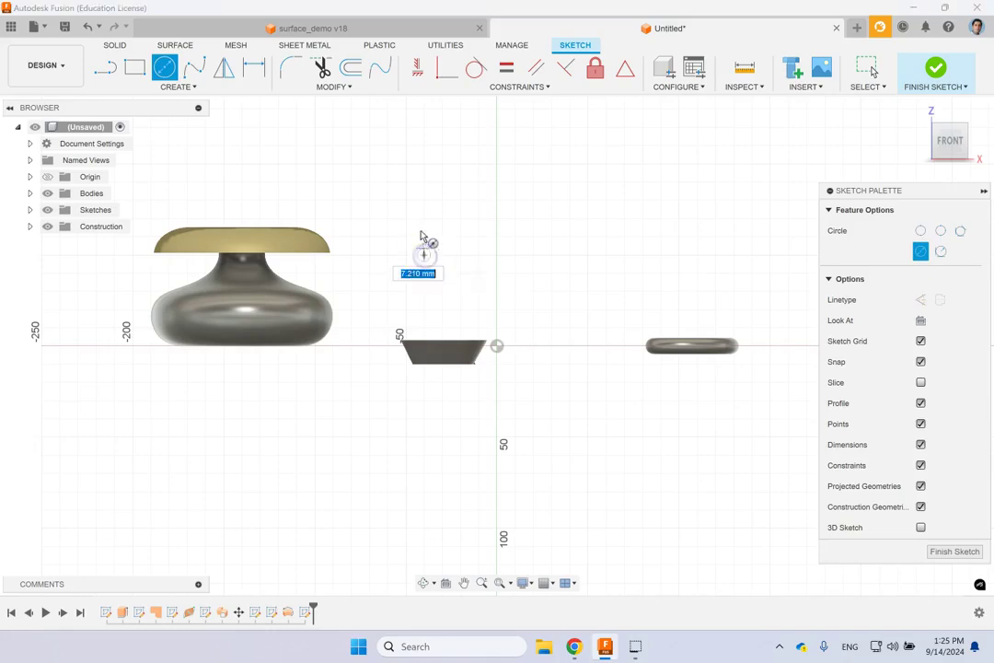
{"action": "left_click", "coordinate": [424, 220]}
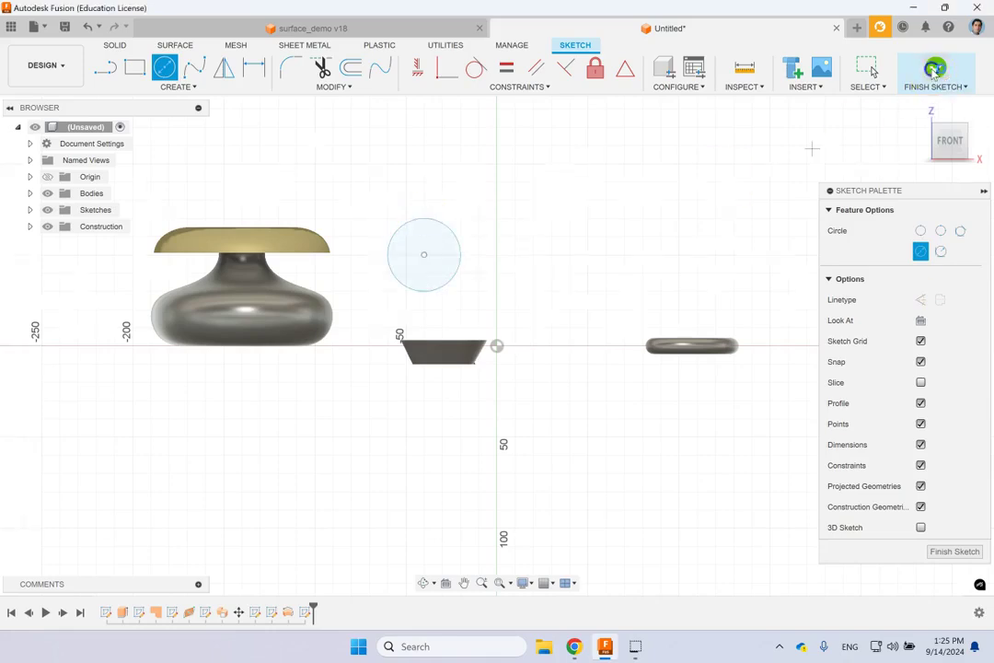
{"action": "left_click", "coordinate": [935, 74]}
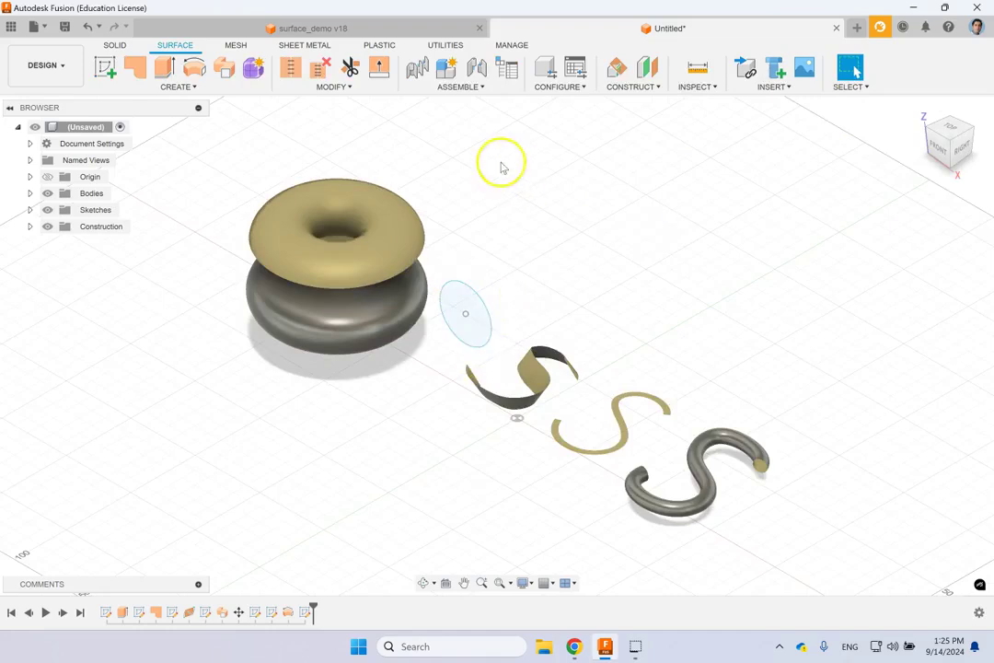
Create a construction plane offset 100 mm from the XZ plane
{"action": "left_click", "coordinate": [648, 88]}
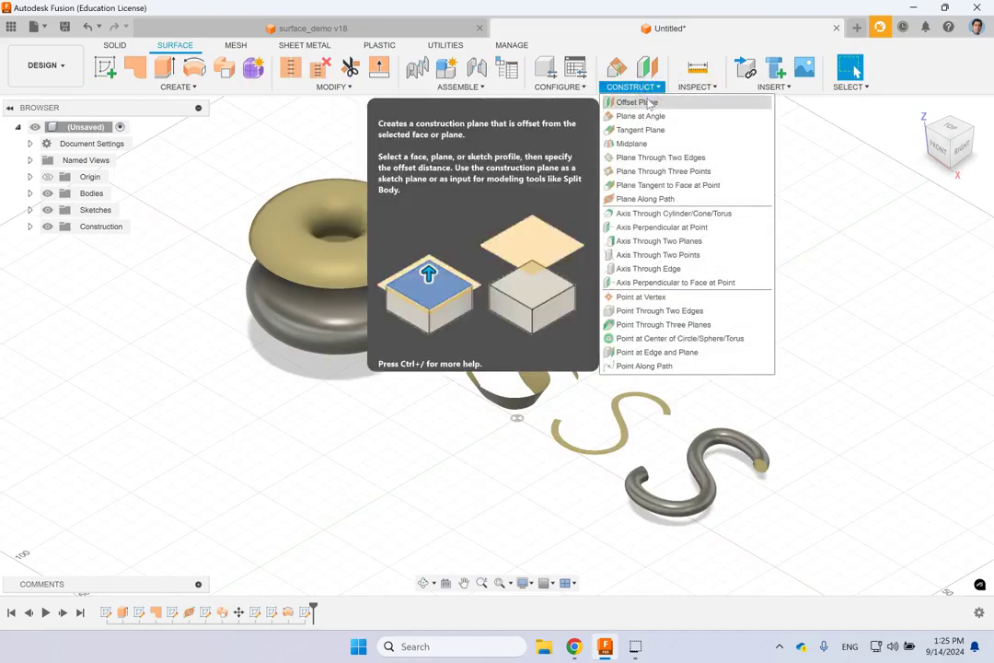
{"action": "left_click", "coordinate": [634, 102]}
{"action": "left_click", "coordinate": [545, 403]}
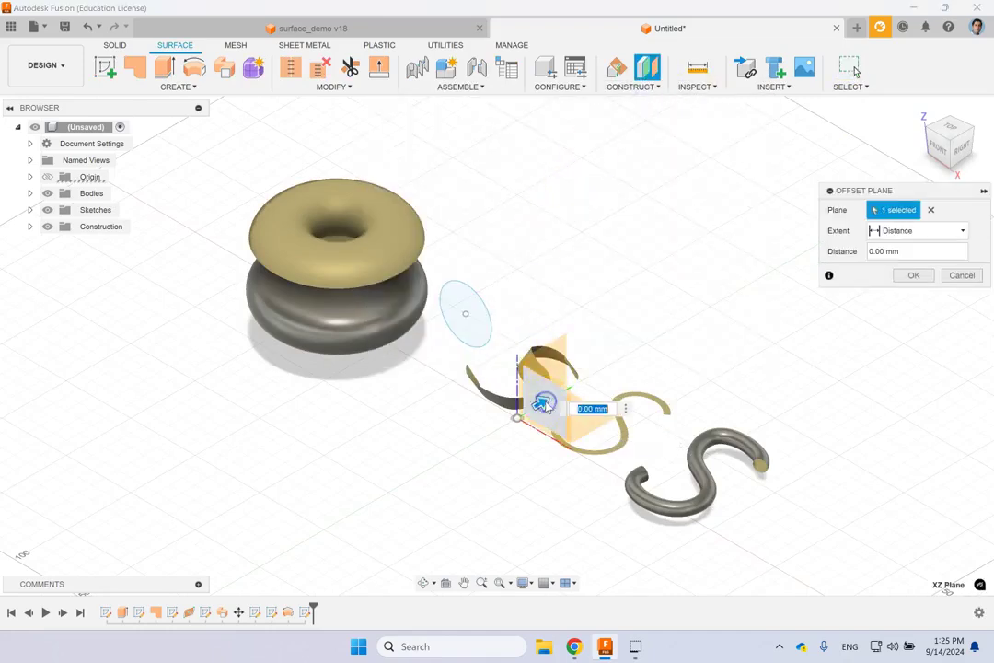
{"action": "left_click", "coordinate": [905, 253]}
{"action": "type", "text": "100"}
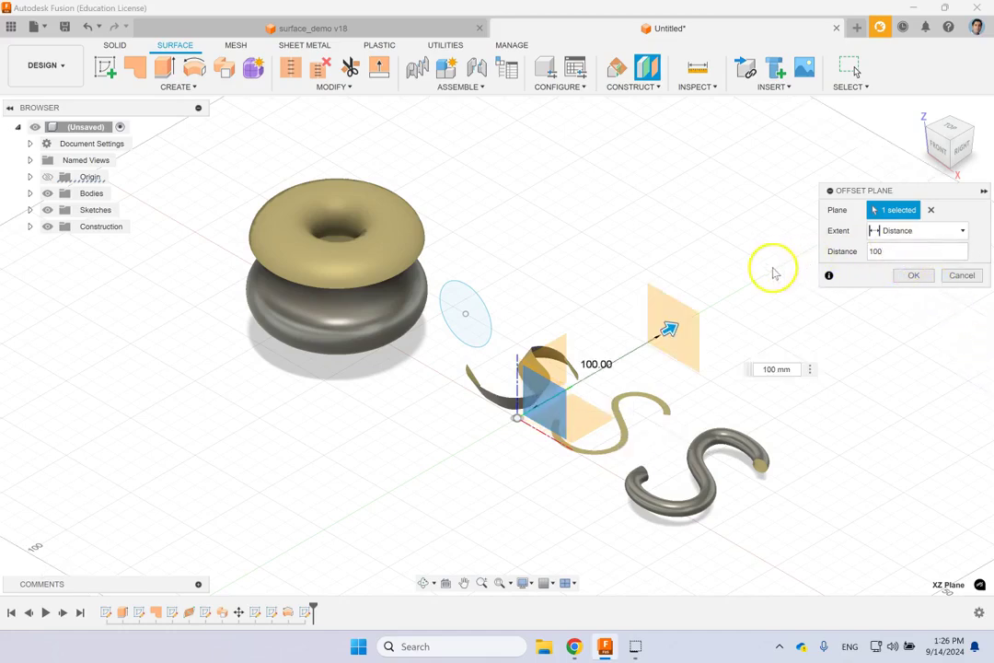
{"action": "left_click", "coordinate": [915, 276]}
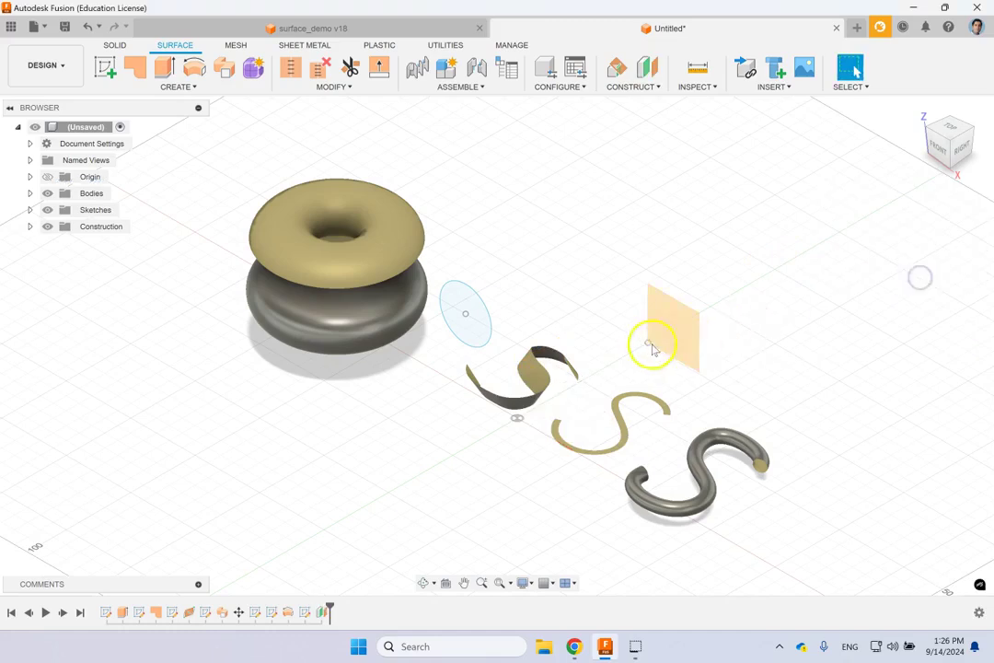
On the offset plane, sketch a center rectangle about 60 by 60 mm centered on the circle's center point
{"action": "left_click", "coordinate": [108, 68]}
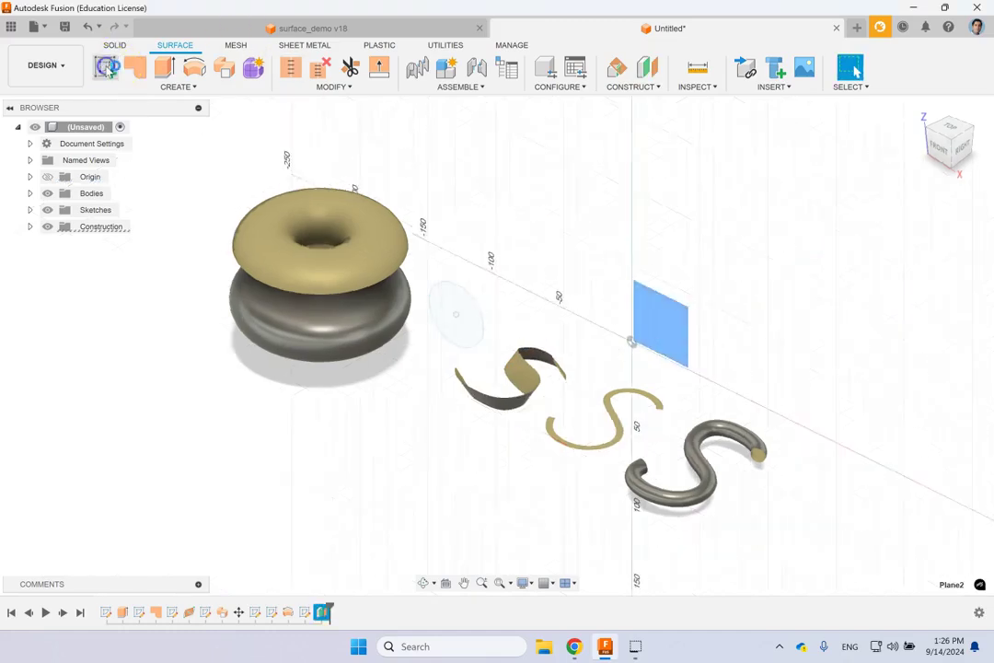
{"action": "left_click", "coordinate": [174, 87]}
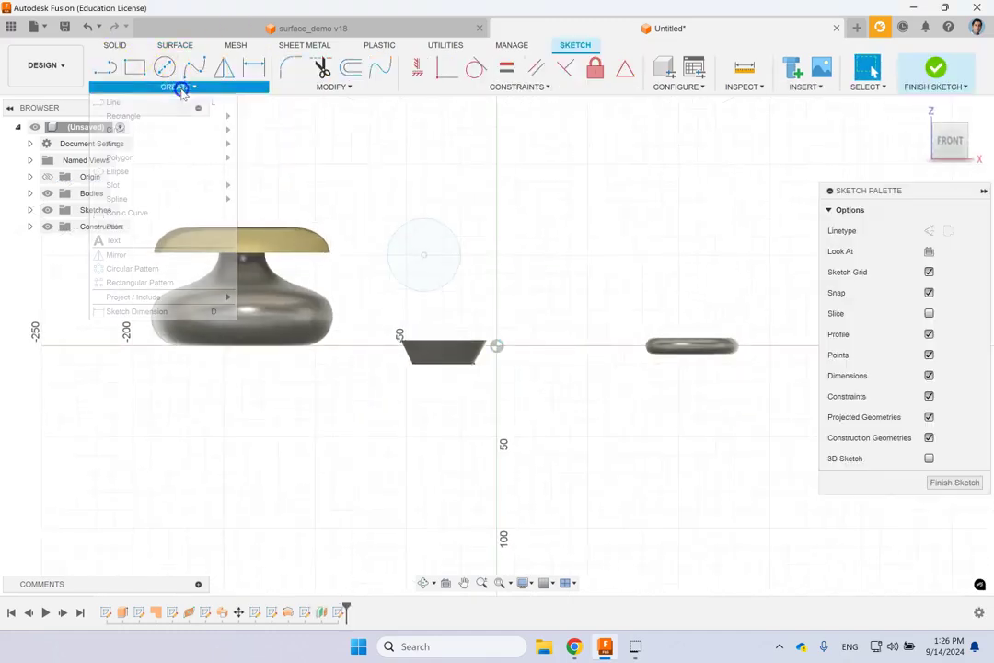
{"action": "mouse_move", "coordinate": [169, 120]}
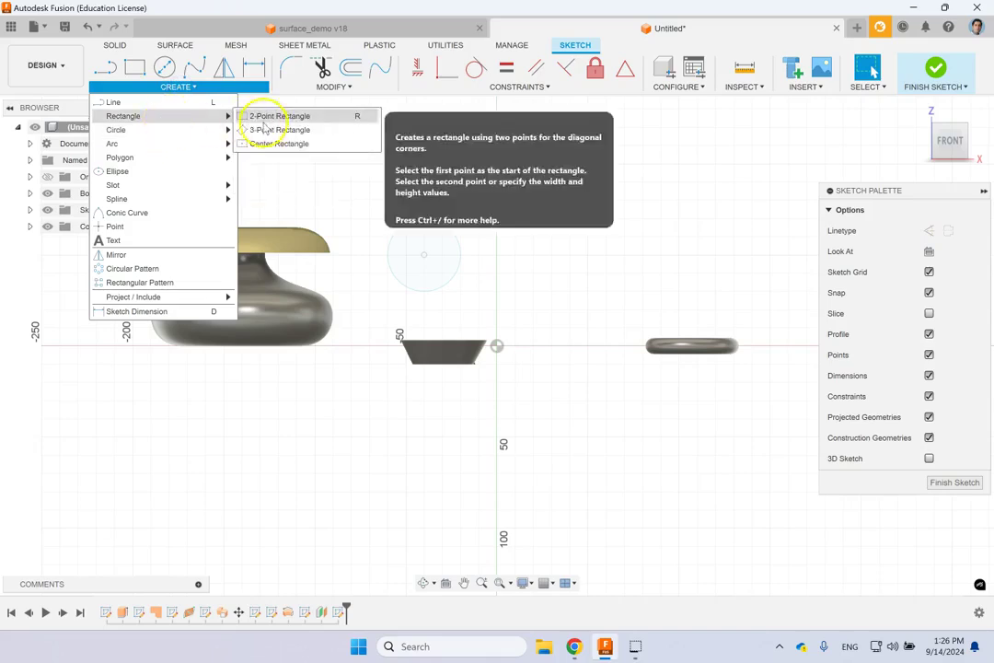
{"action": "left_click", "coordinate": [261, 140]}
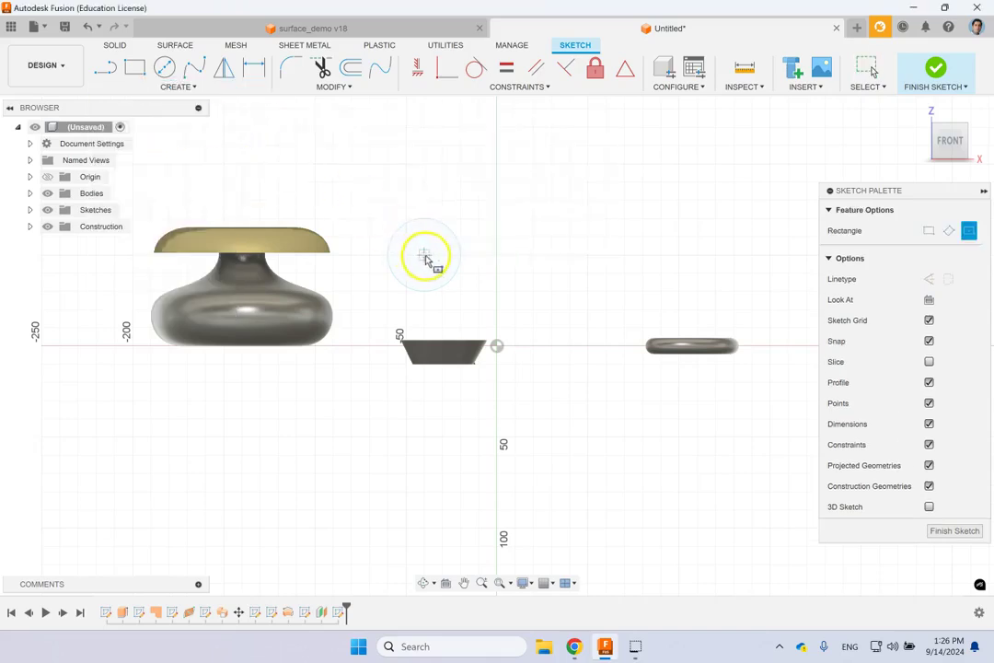
{"action": "left_click", "coordinate": [425, 257]}
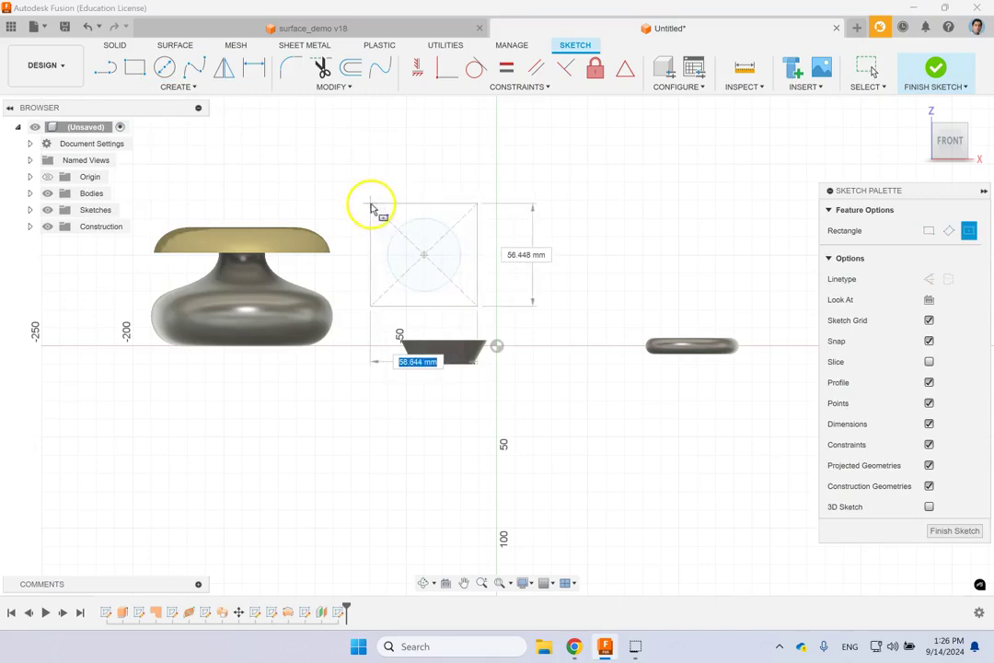
{"action": "left_click", "coordinate": [371, 201]}
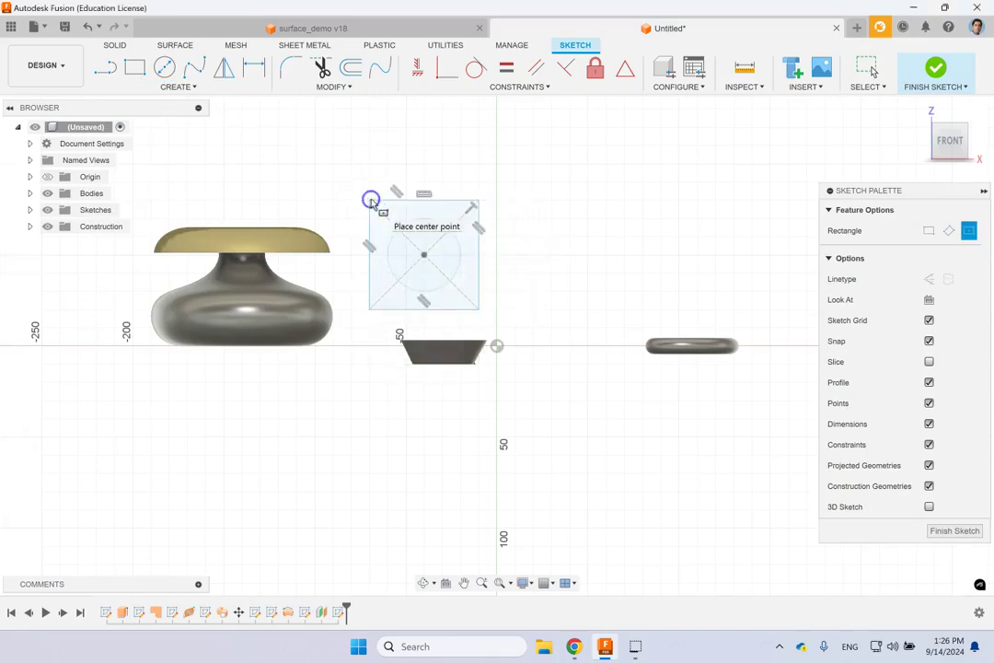
{"action": "key", "text": "Escape"}
Make the rectangle's top and left sides equal in length with an Equal constraint and finish the sketch
{"action": "left_click", "coordinate": [444, 201]}
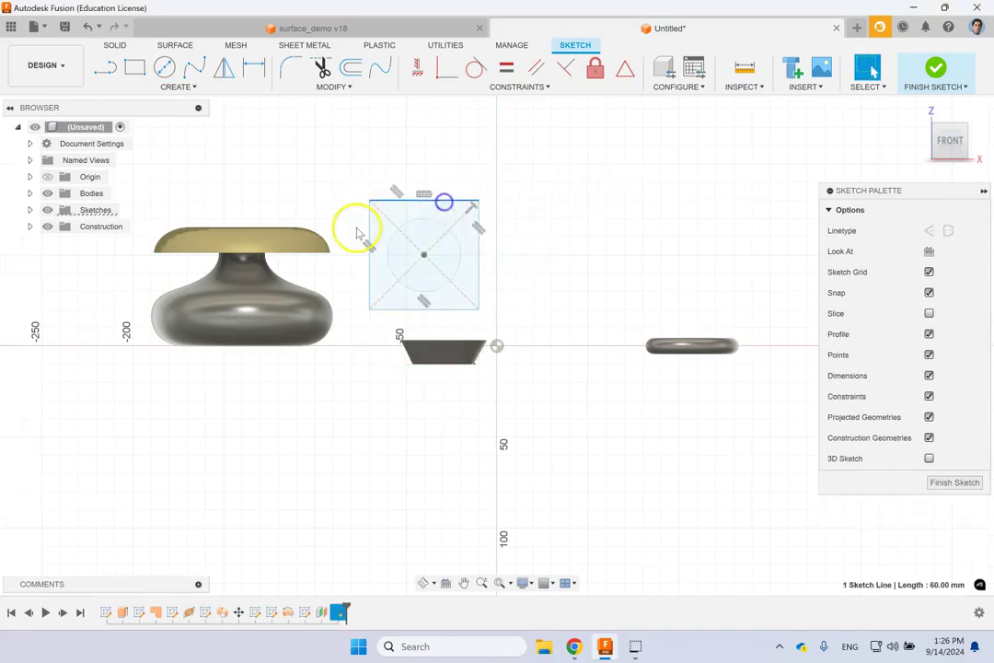
{"action": "left_click", "coordinate": [369, 222], "text": "shift"}
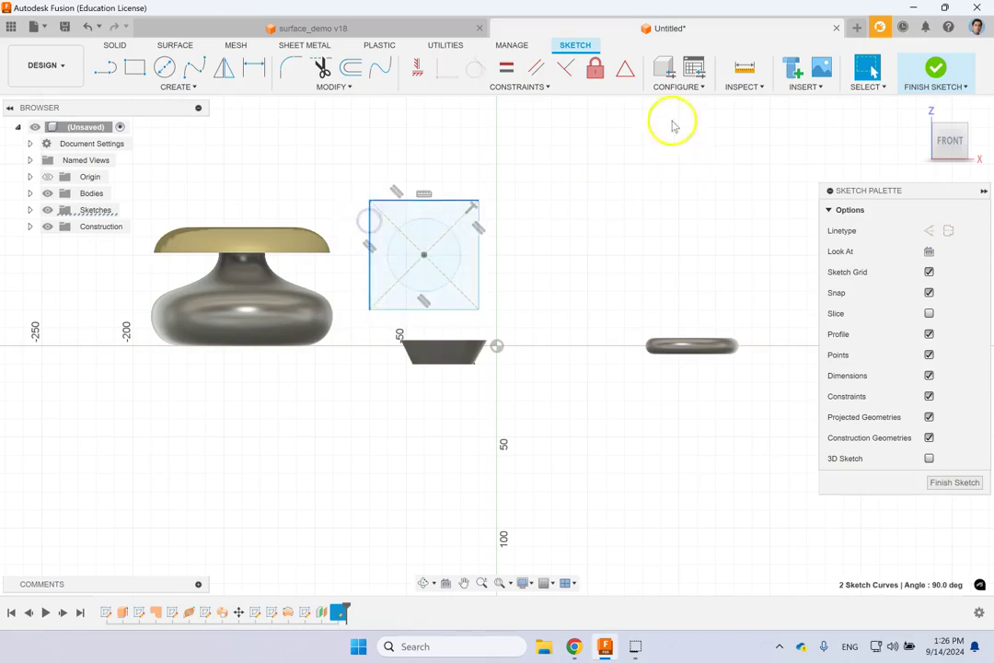
{"action": "left_click", "coordinate": [505, 69]}
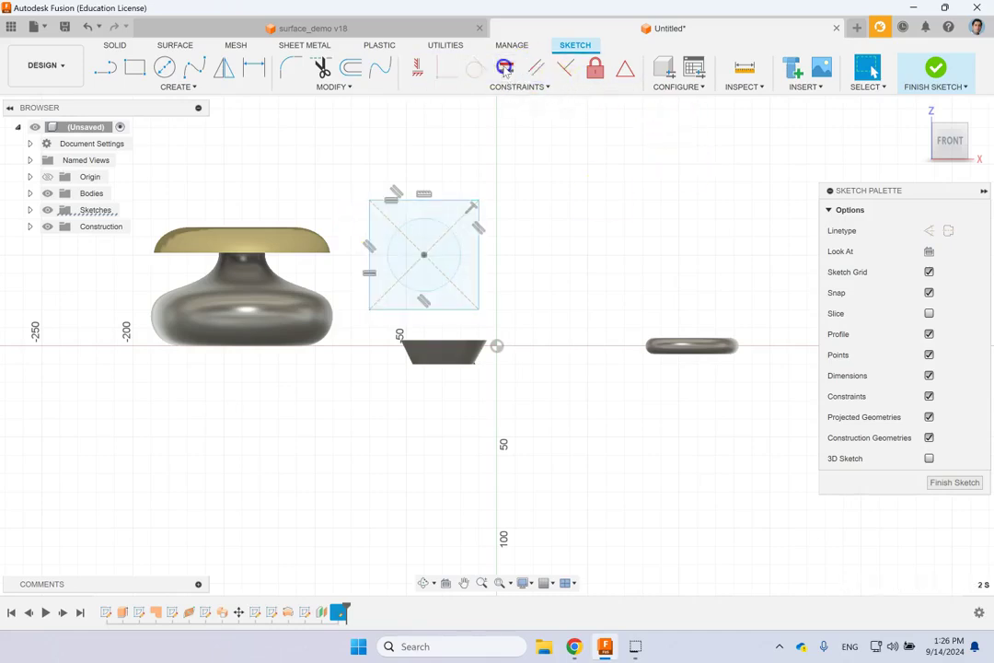
{"action": "left_click", "coordinate": [935, 68]}
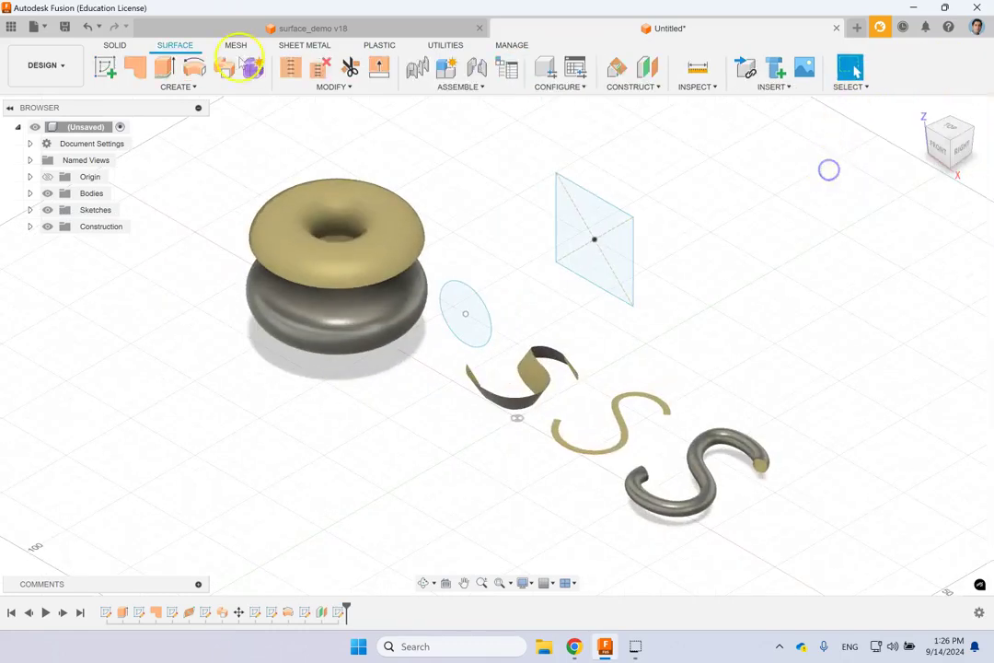
Start a surface Loft as a new body from the square profile to the circle profile
{"action": "left_click", "coordinate": [188, 86]}
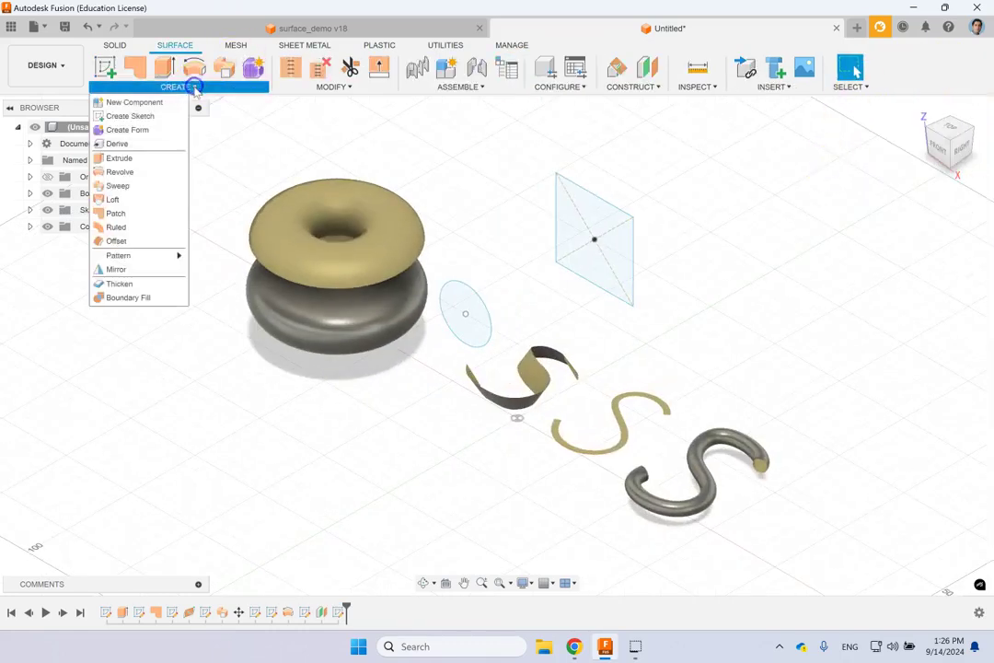
{"action": "left_click", "coordinate": [134, 199]}
{"action": "left_click", "coordinate": [569, 227]}
{"action": "left_click", "coordinate": [474, 293]}
{"action": "left_click", "coordinate": [473, 306]}
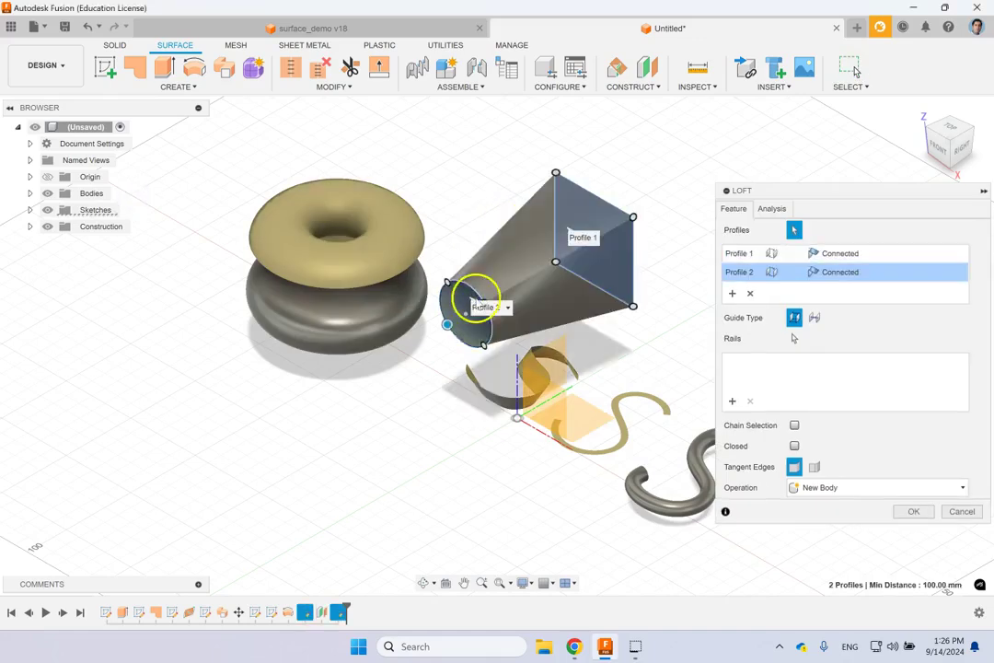
Reposition the loft's four connection points around the circle profile to align with the square's corners and complete the loft
{"action": "left_click", "coordinate": [446, 287]}
{"action": "mouse_move", "coordinate": [446, 283]}
{"action": "left_mouse_down"}
{"action": "mouse_move", "coordinate": [438, 290]}
{"action": "mouse_move", "coordinate": [465, 340]}
{"action": "left_mouse_up"}
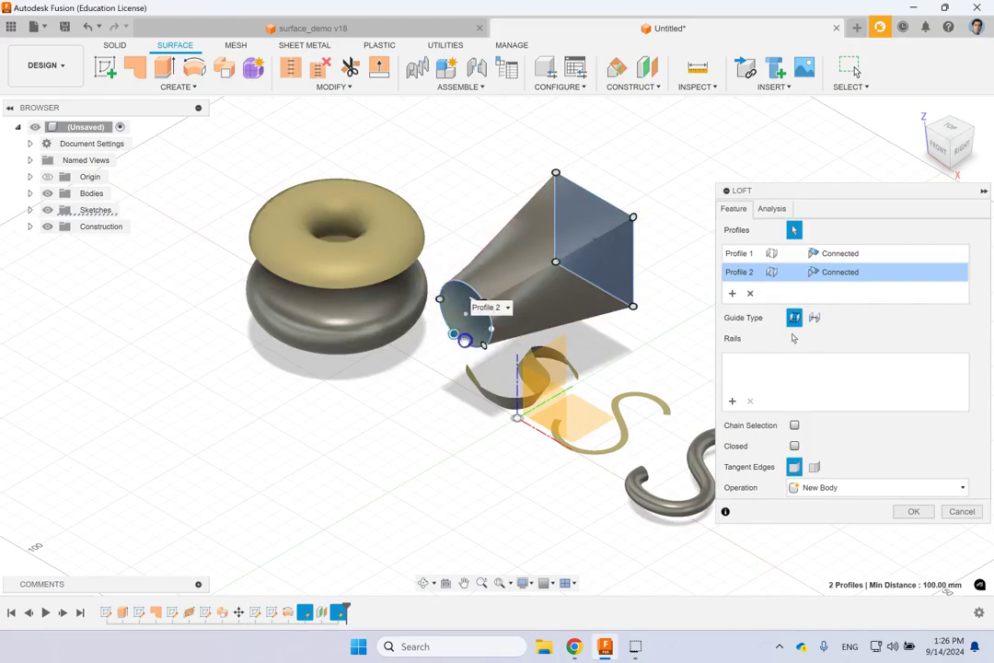
{"action": "left_click", "coordinate": [482, 348]}
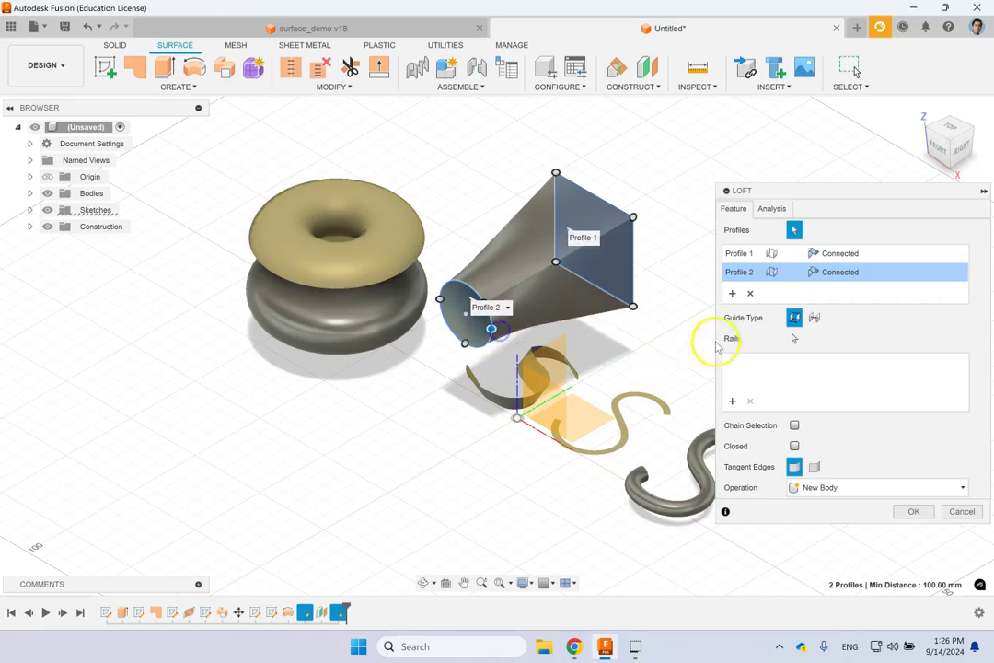
{"action": "scroll", "coordinate": [485, 286], "scroll_direction": "up", "scroll_amount": 3}
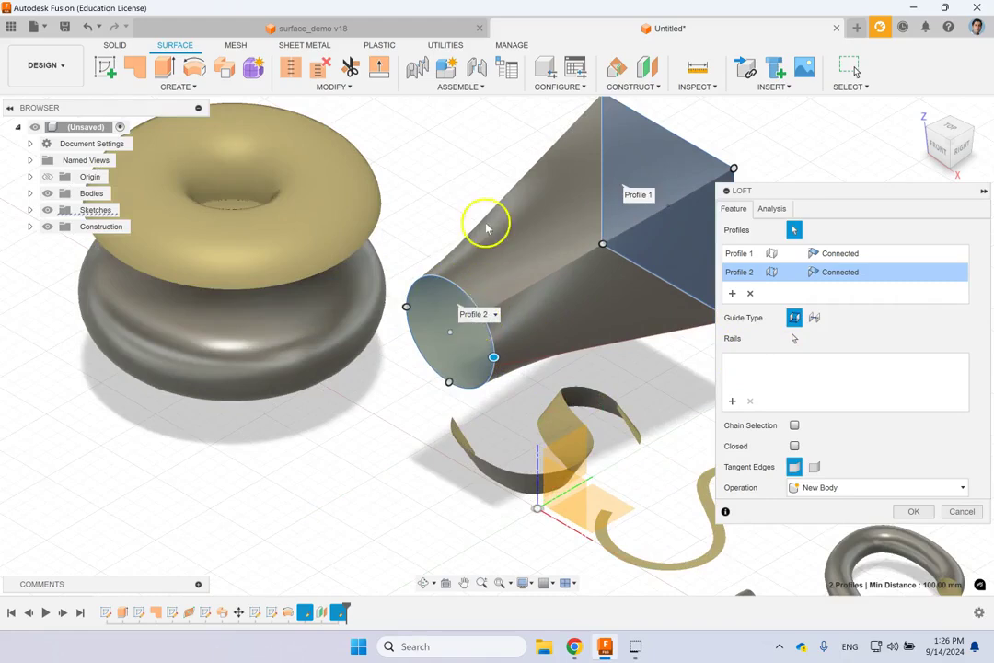
{"action": "scroll", "coordinate": [487, 227], "scroll_direction": "down", "scroll_amount": 3}
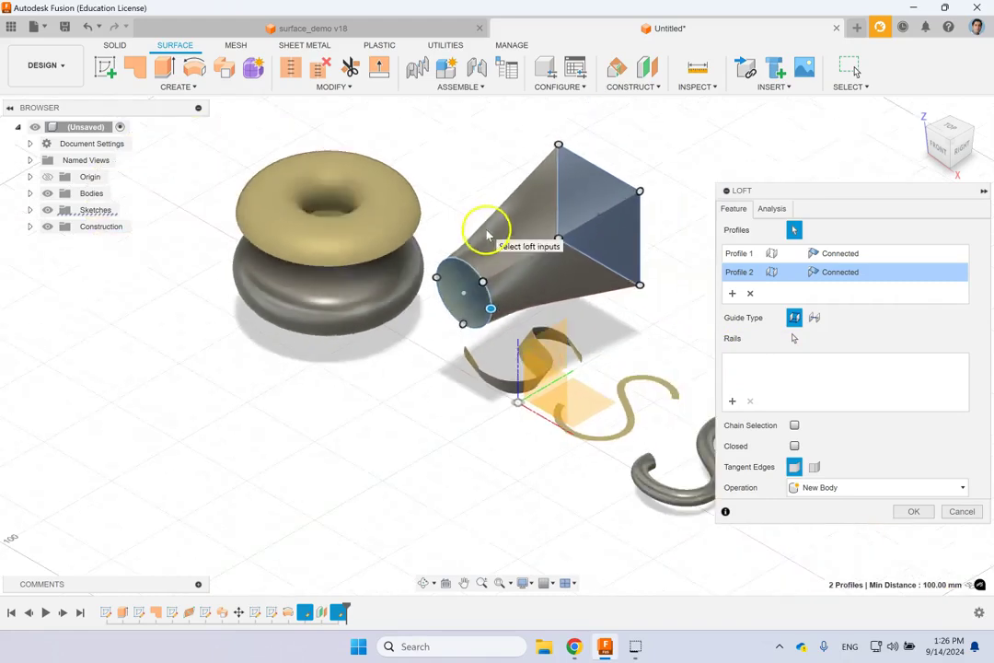
{"action": "left_click", "coordinate": [470, 279]}
{"action": "scroll", "coordinate": [483, 286], "scroll_direction": "up", "scroll_amount": 5}
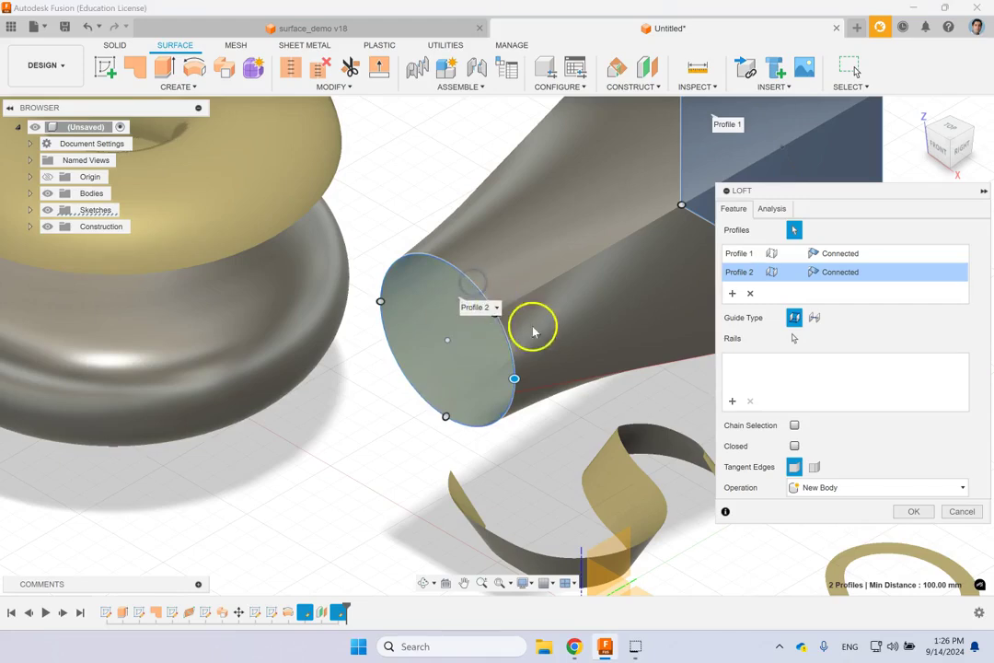
{"action": "middle_click_drag", "start_coordinate": [425, 448], "coordinate": [501, 231], "text": "shift"}
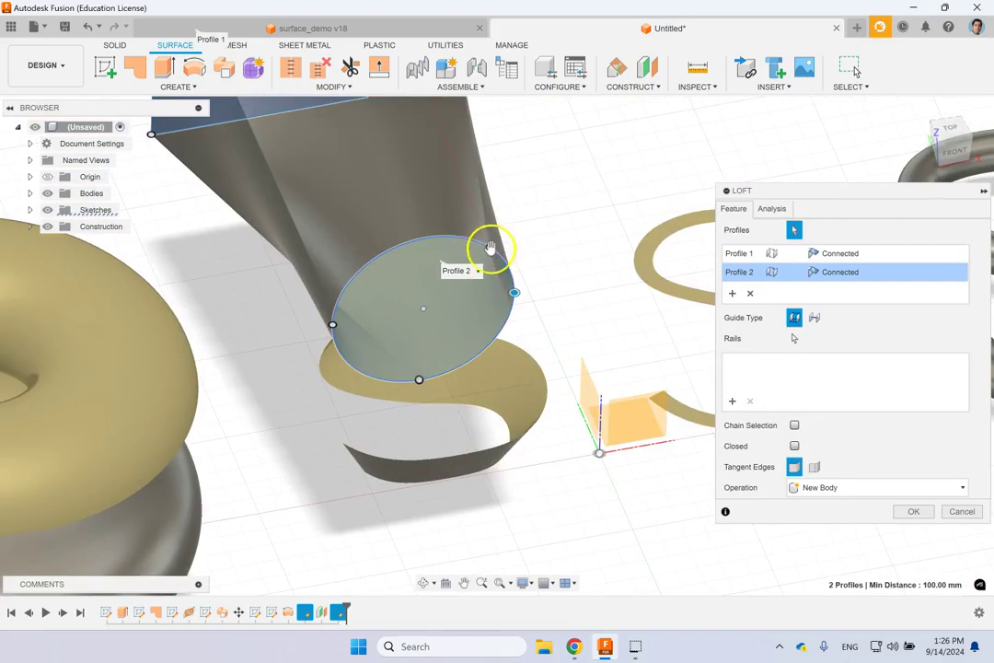
{"action": "left_click_drag", "start_coordinate": [487, 246], "coordinate": [408, 232]}
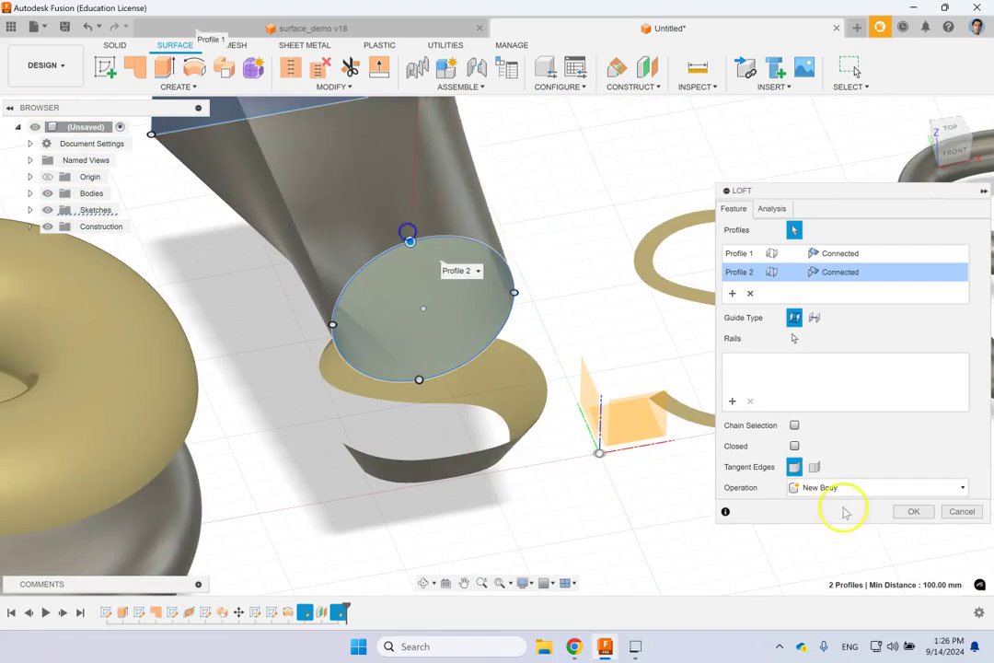
{"action": "left_click", "coordinate": [911, 512]}
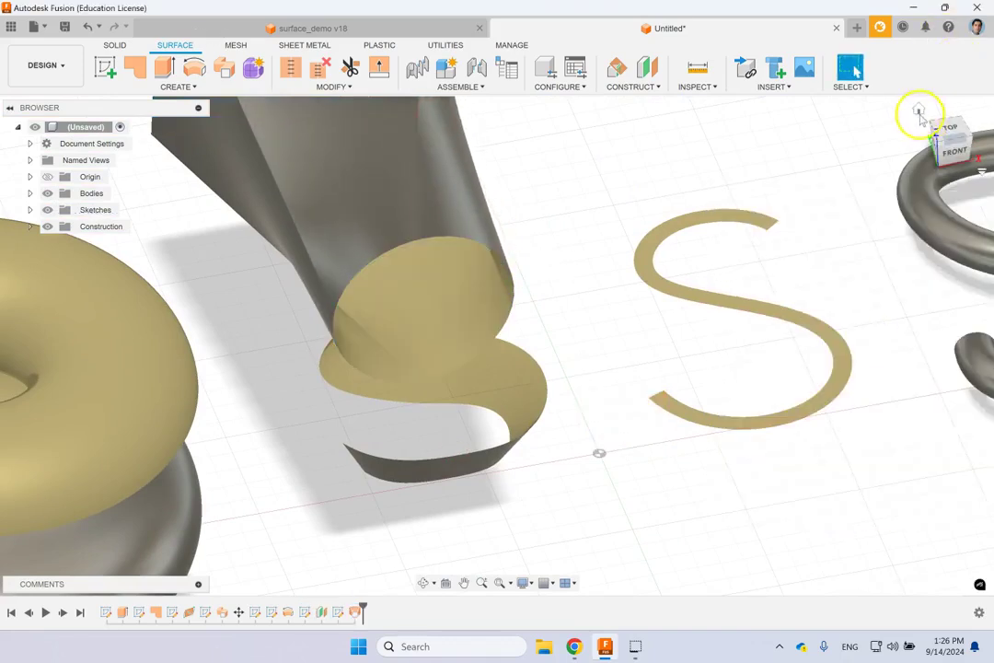
{"action": "left_click", "coordinate": [919, 112]}
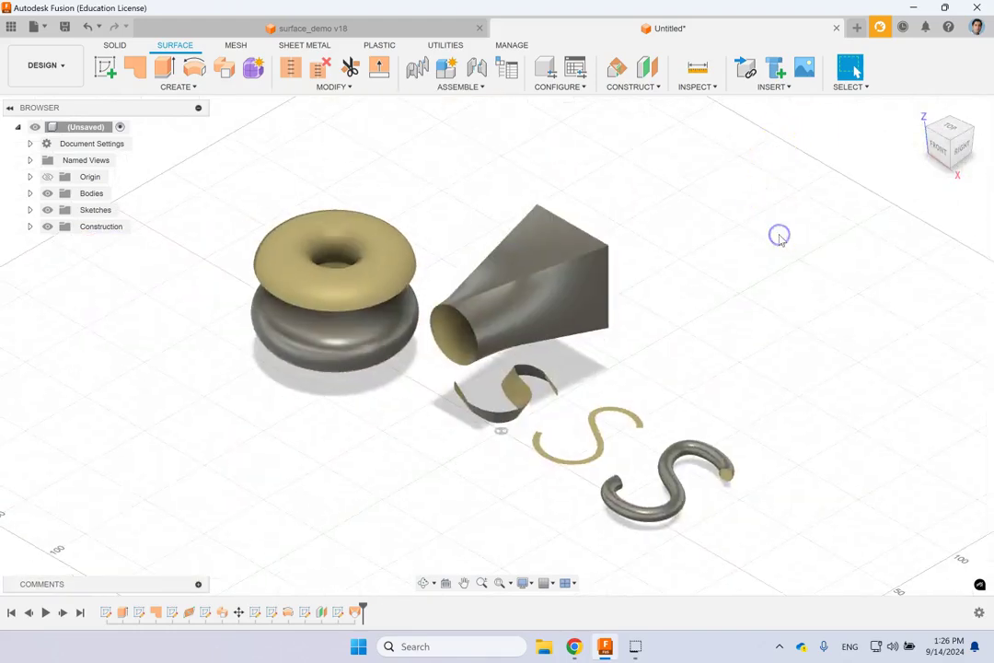
Move the lofted body -110 mm along the Y axis, away from the S-shaped surfaces
{"action": "left_click", "coordinate": [334, 87]}
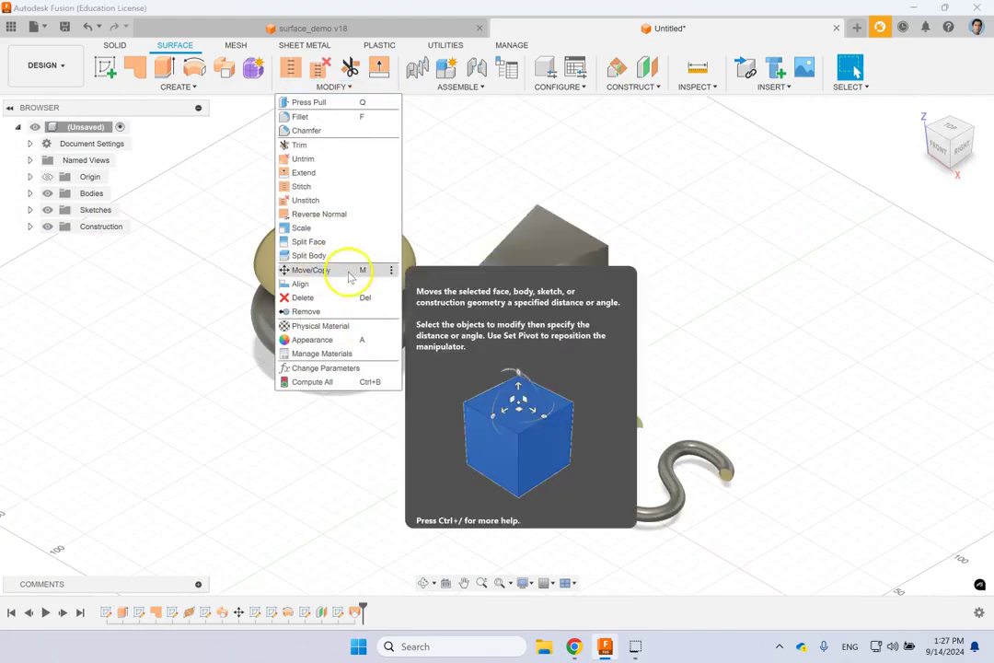
{"action": "left_click", "coordinate": [355, 272]}
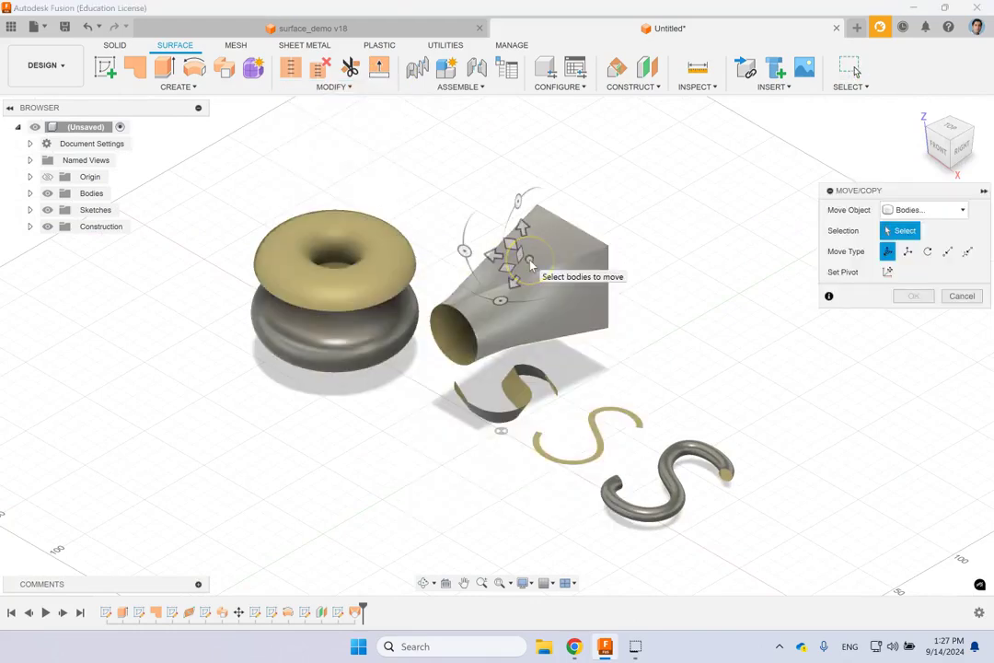
{"action": "left_click", "coordinate": [460, 332]}
{"action": "left_click_drag", "start_coordinate": [440, 329], "coordinate": [565, 277]}
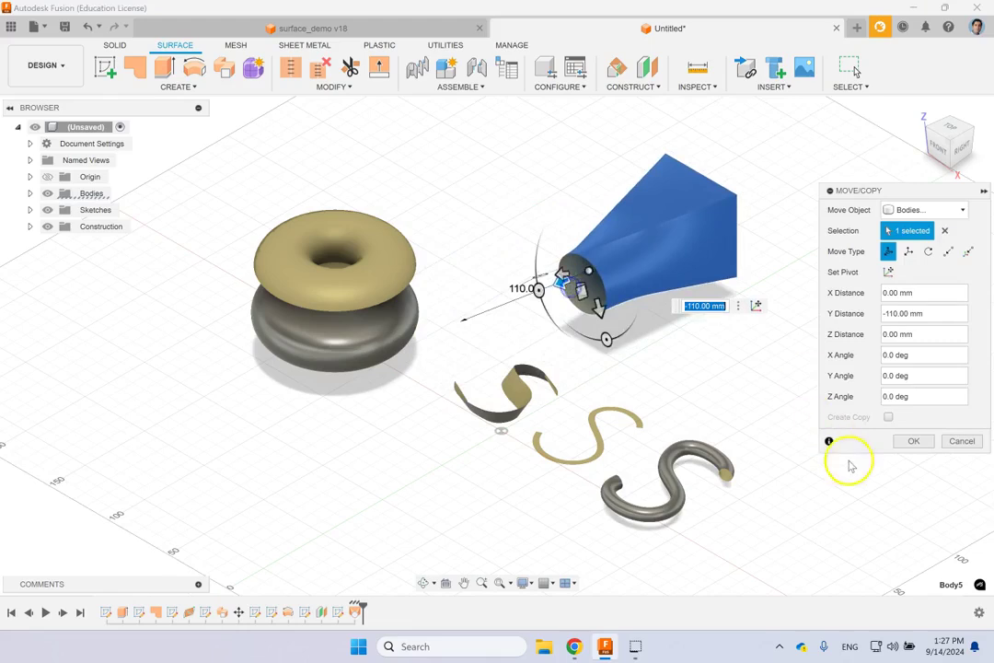
{"action": "left_click", "coordinate": [914, 442]}
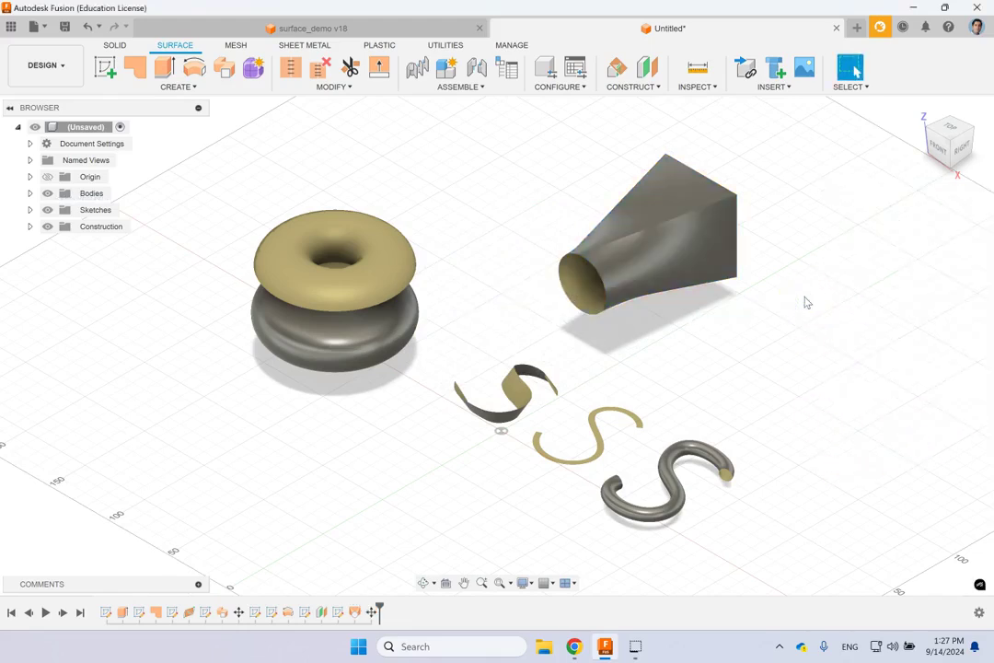
Start a Thicken as a new body on the upper face of the lofted surface
{"action": "left_click", "coordinate": [175, 88]}
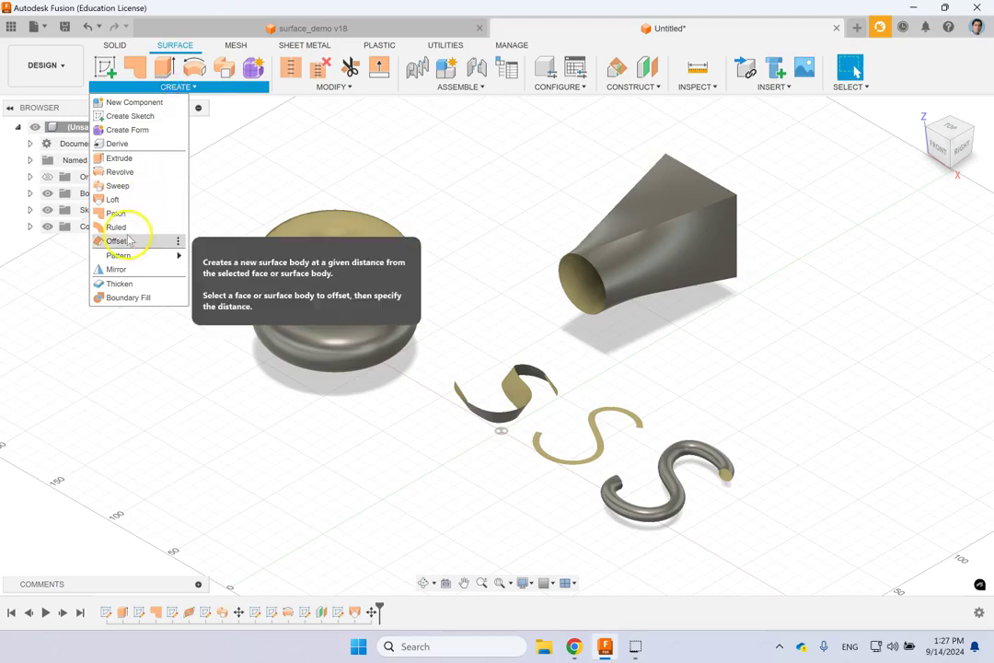
{"action": "left_click", "coordinate": [119, 284]}
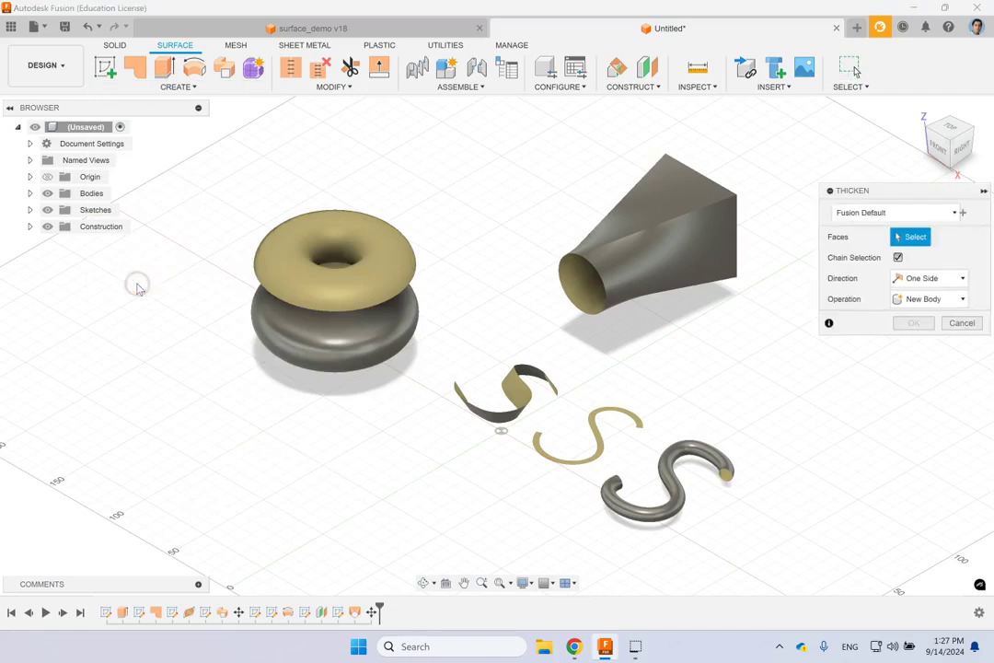
{"action": "left_click", "coordinate": [657, 210]}
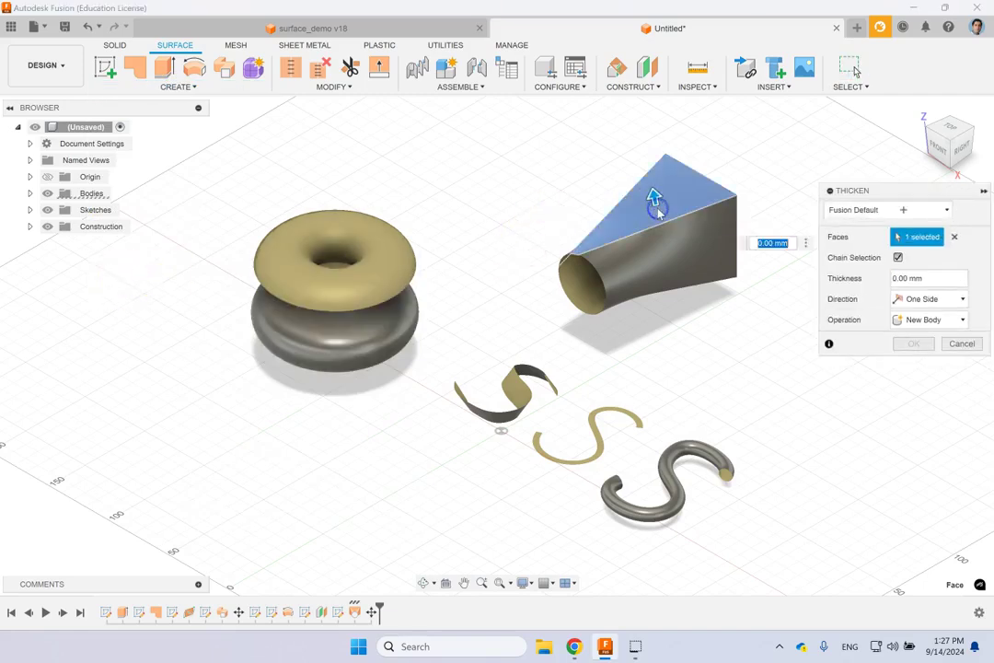
Try thicknesses of 4 mm, about -0.44 mm and about -50.55 mm on the loft's upper face
{"action": "left_click", "coordinate": [933, 278]}
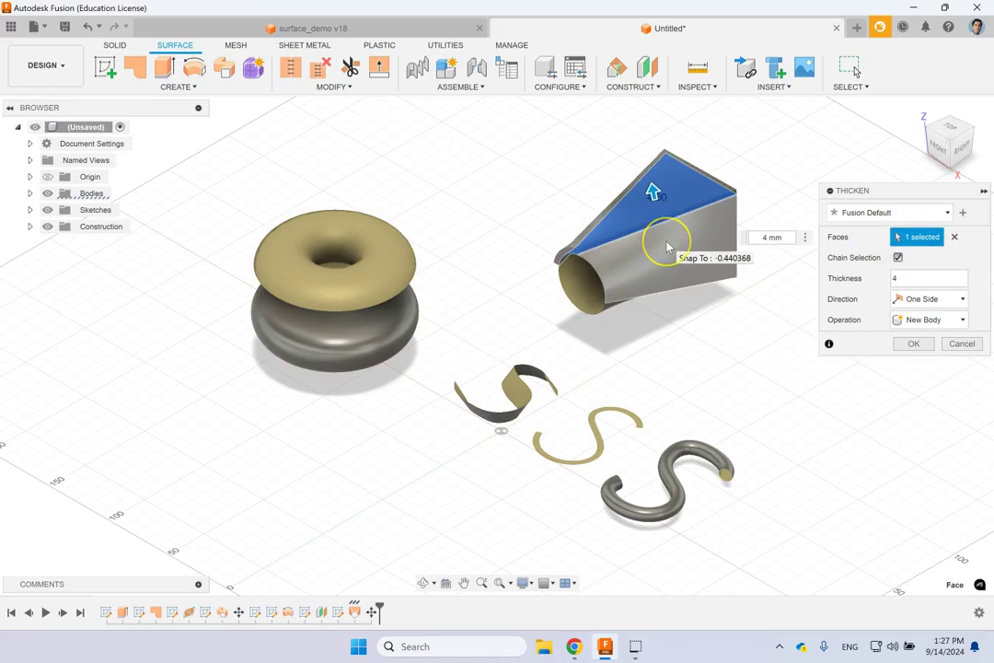
{"action": "left_click", "coordinate": [668, 247]}
{"action": "left_click", "coordinate": [743, 295]}
{"action": "left_click", "coordinate": [914, 243]}
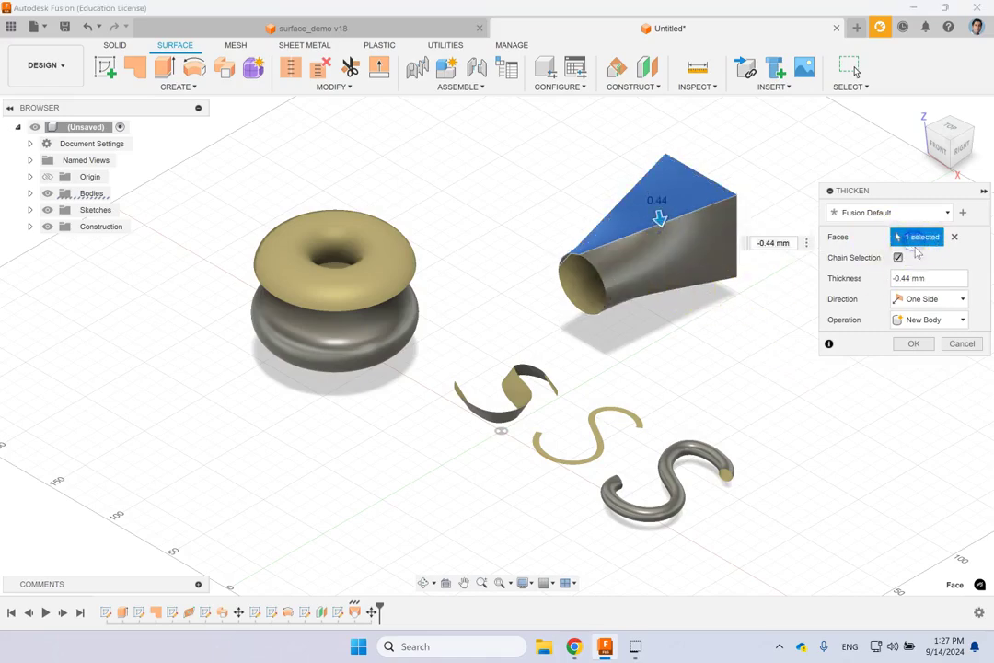
{"action": "middle_click_drag", "start_coordinate": [618, 339], "coordinate": [563, 253], "text": "shift"}
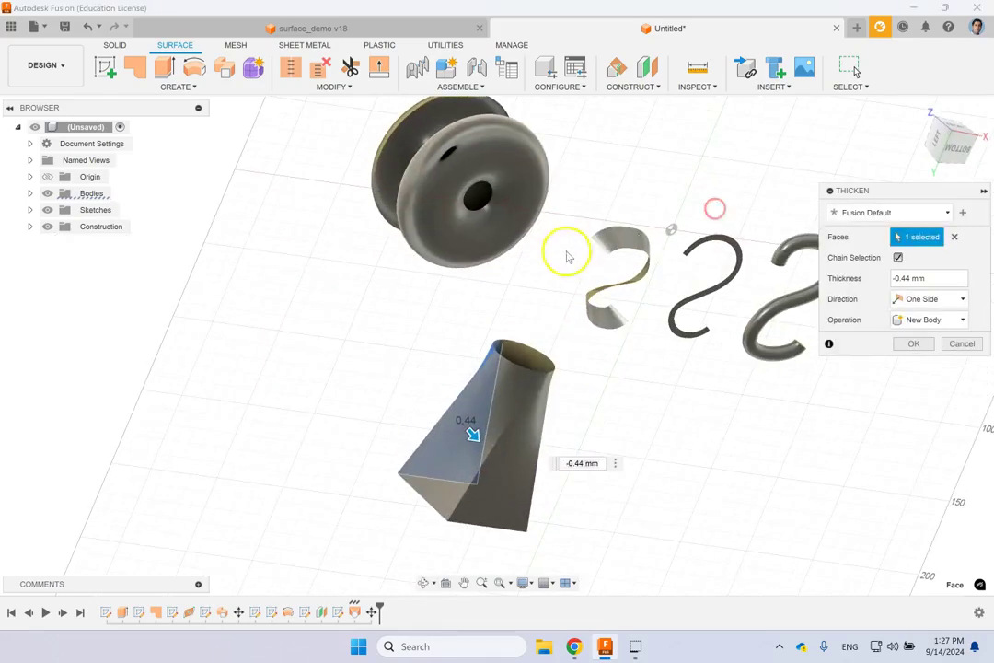
{"action": "left_click_drag", "start_coordinate": [516, 432], "coordinate": [606, 422]}
{"action": "middle_click_drag", "start_coordinate": [642, 392], "coordinate": [515, 460], "text": "shift"}
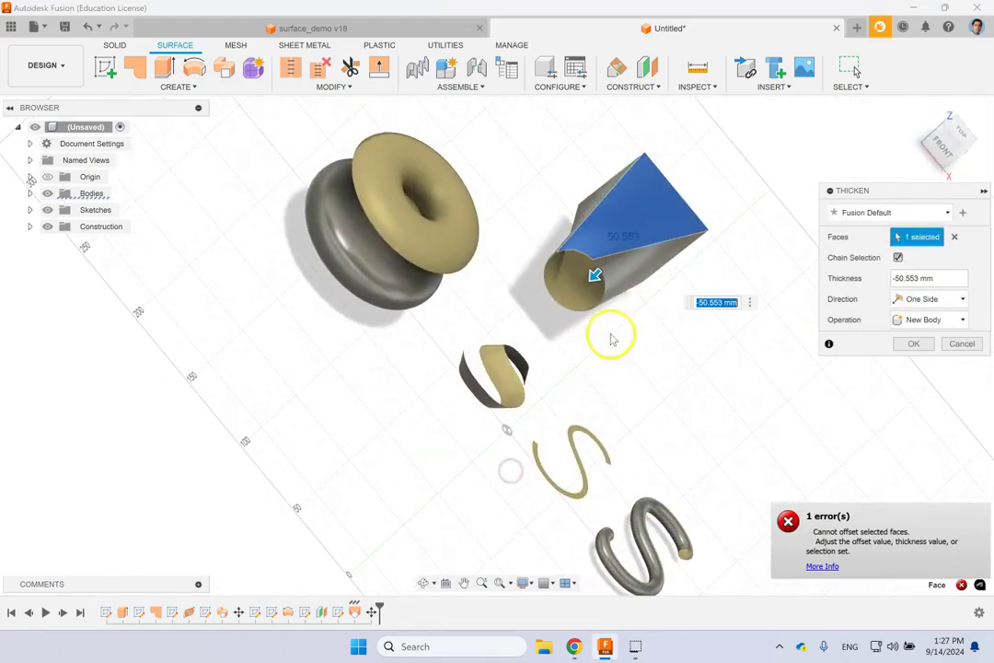
Add the loft's other three faces to the Thicken selection and set the thickness to 4 mm
{"action": "left_click", "coordinate": [665, 262]}
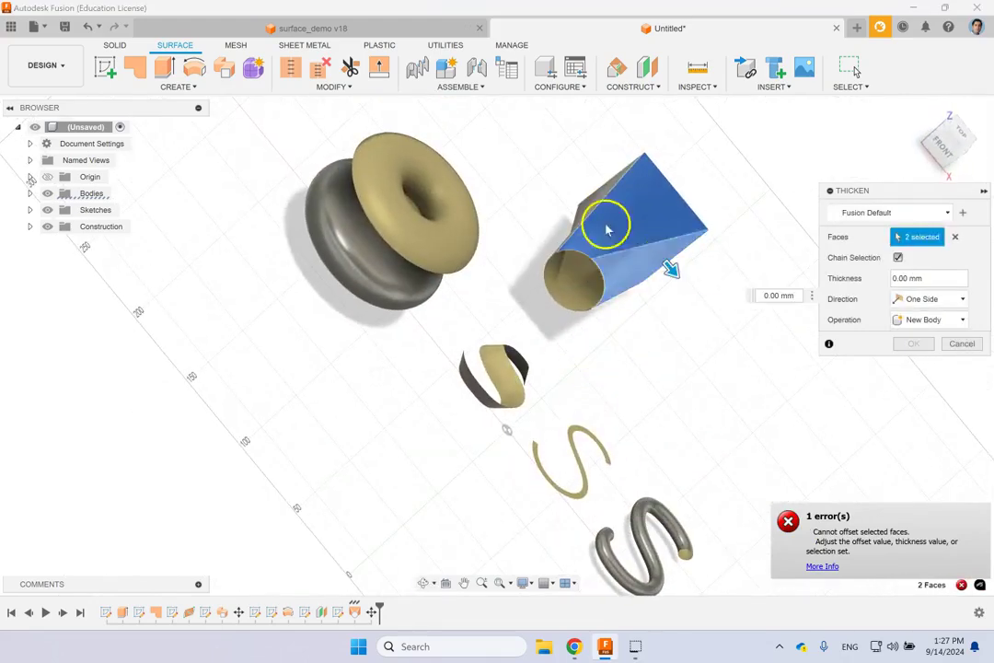
{"action": "middle_click_drag", "start_coordinate": [588, 204], "coordinate": [715, 357], "text": "shift"}
{"action": "left_click", "coordinate": [917, 109]}
{"action": "left_click", "coordinate": [931, 278]}
{"action": "type", "text": "4"}
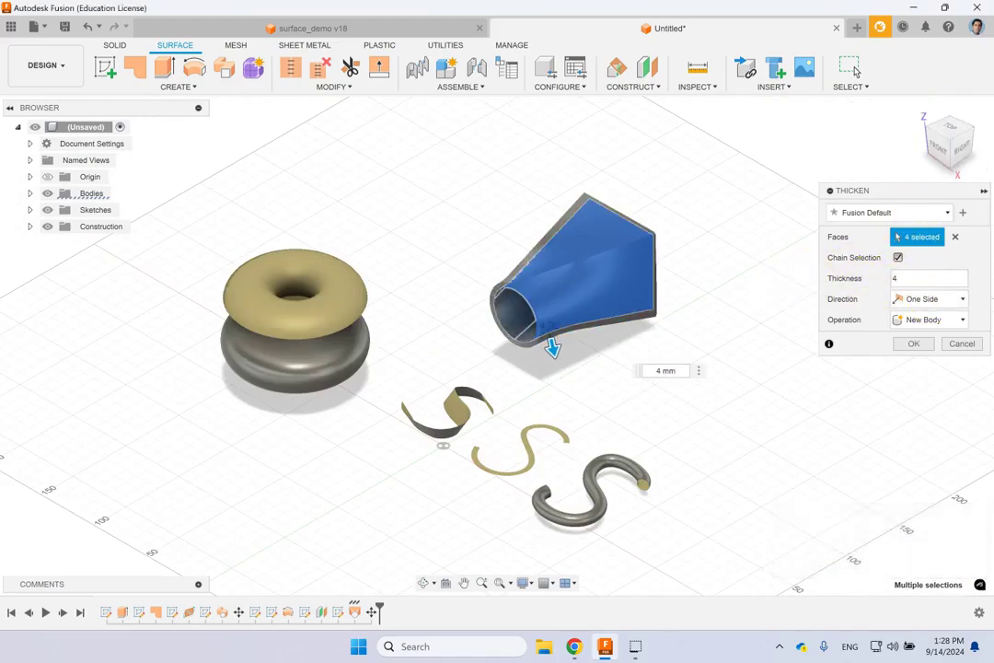
Thicken the four loft faces inward with a one-sided thickness of -5 mm as a new body
{"action": "left_click_drag", "start_coordinate": [552, 348], "coordinate": [550, 324]}
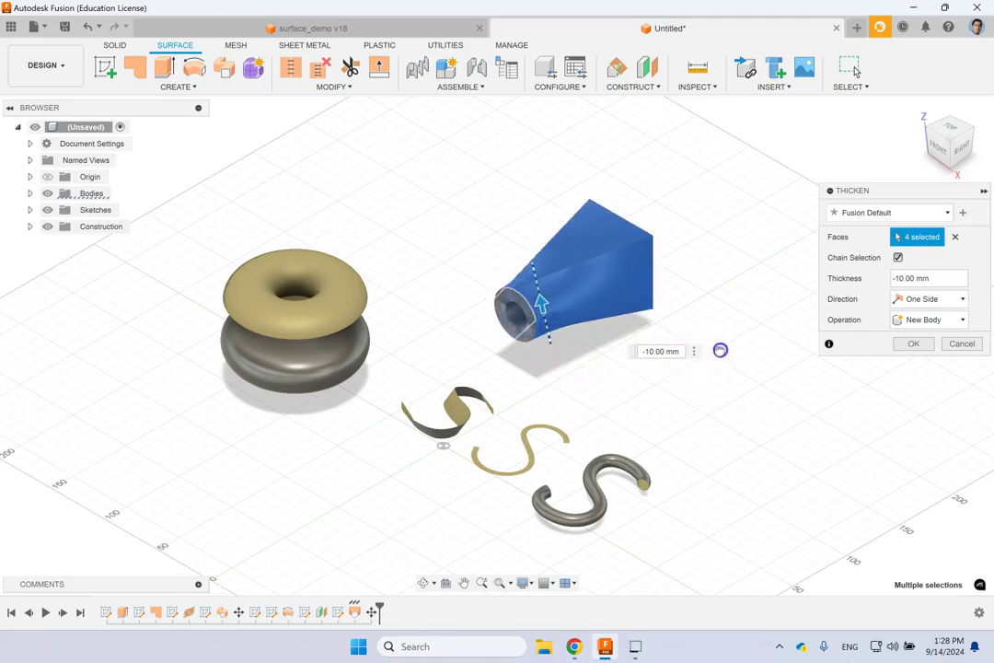
{"action": "left_click", "coordinate": [942, 281]}
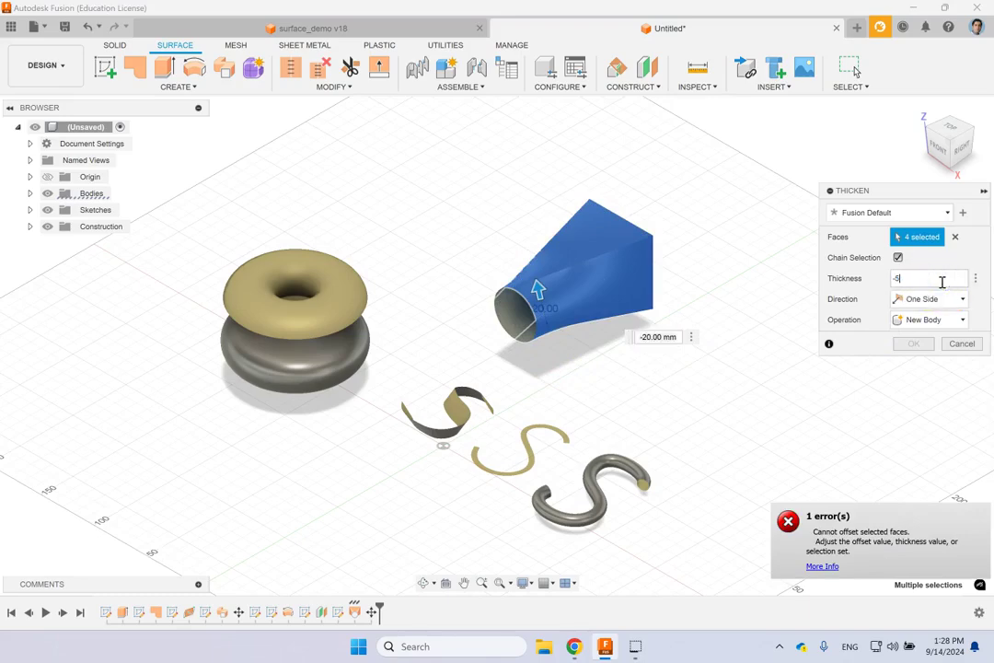
{"action": "left_click", "coordinate": [931, 300]}
{"action": "left_click", "coordinate": [934, 306]}
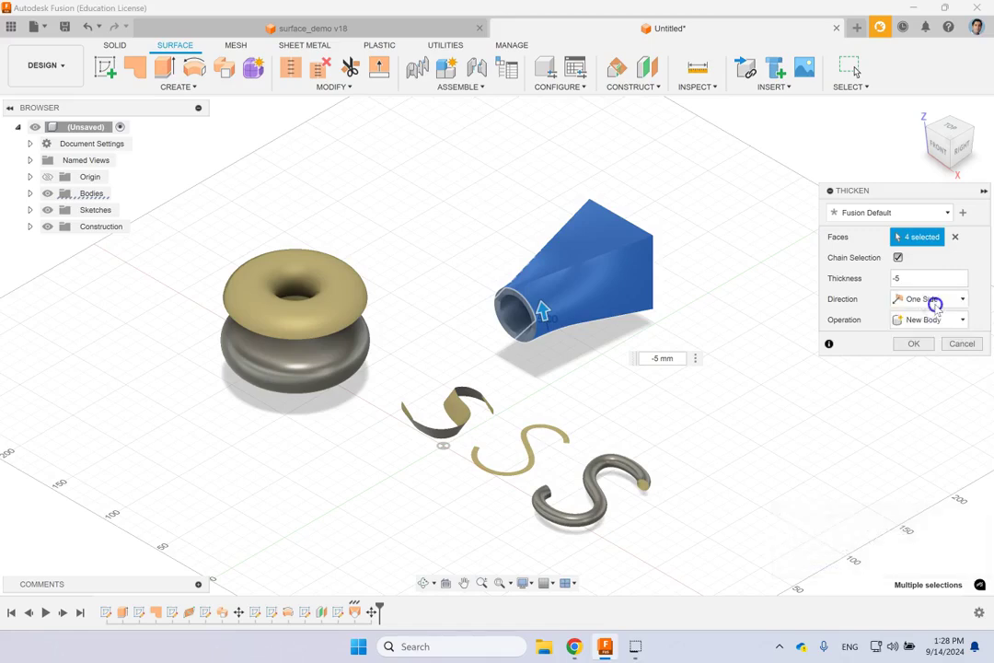
{"action": "left_click", "coordinate": [916, 343]}
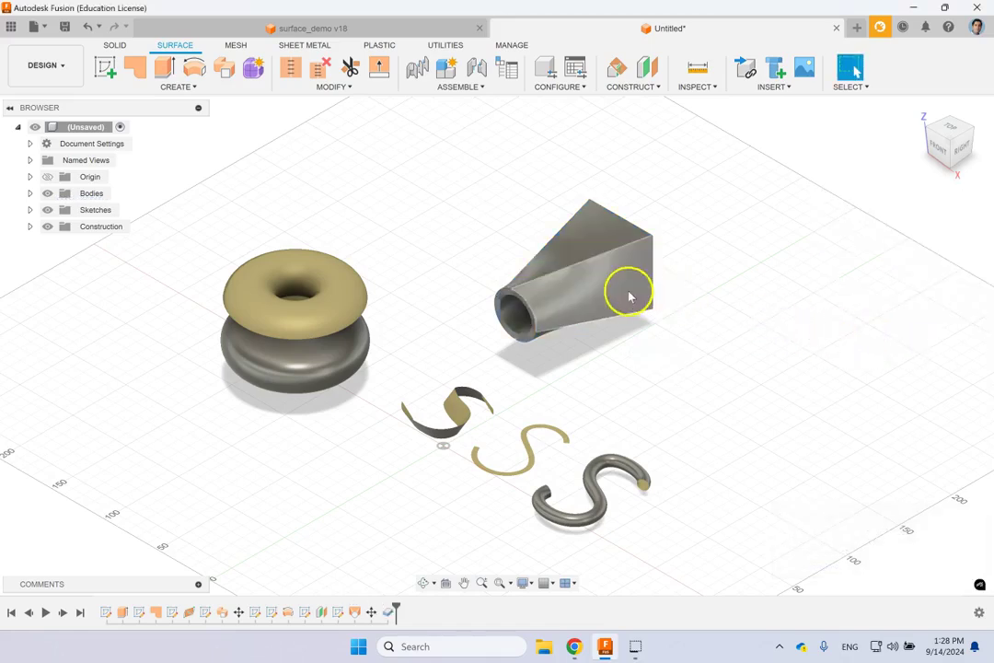
Examine the original loft surface body and the thickened solid body in the list of bodies
{"action": "left_click", "coordinate": [30, 193]}
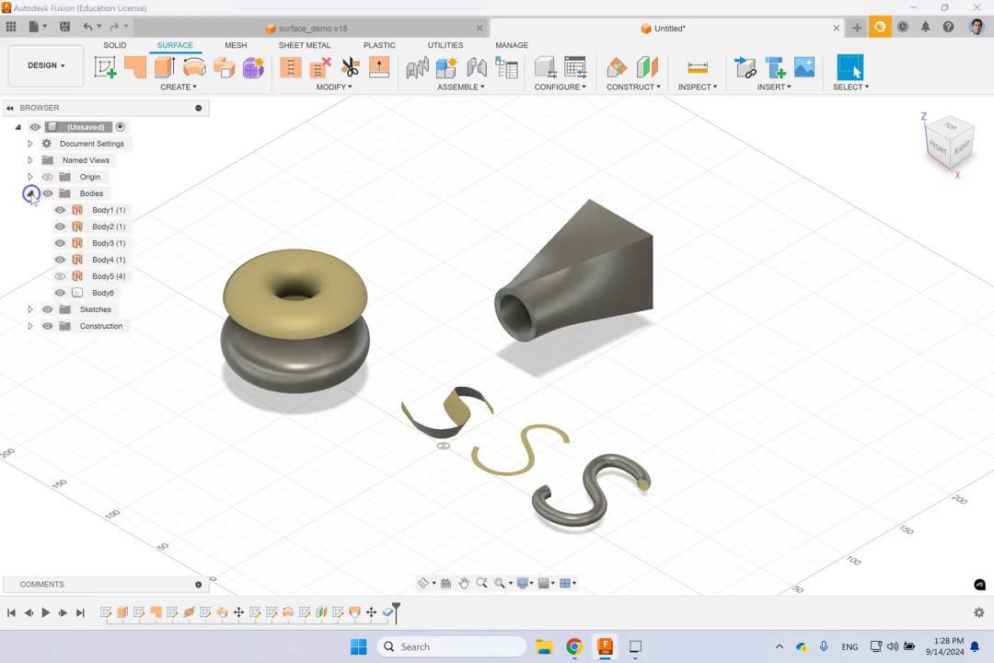
{"action": "left_click", "coordinate": [115, 277]}
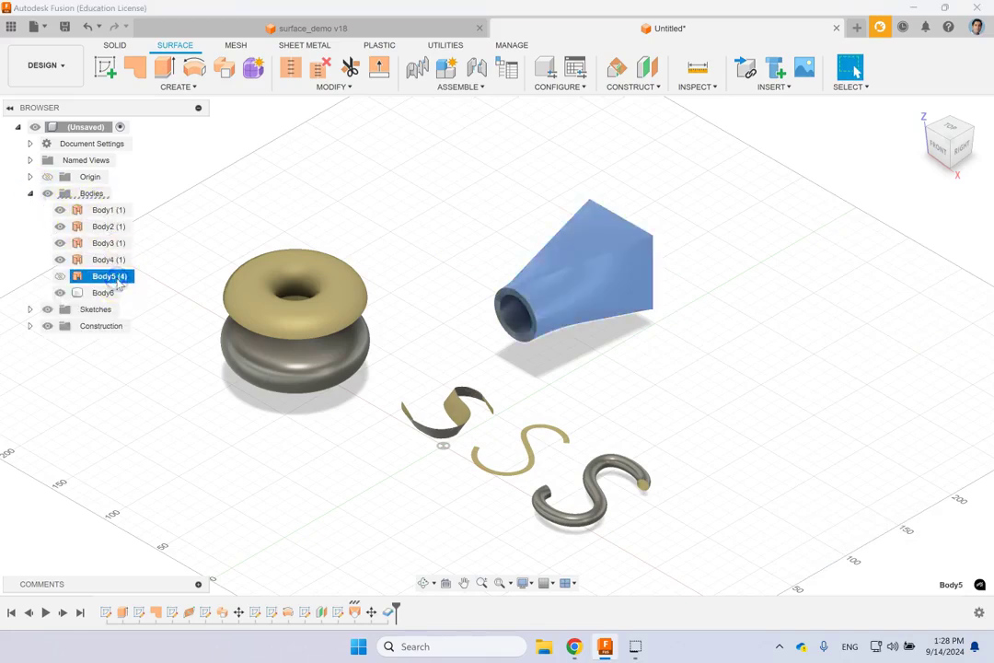
{"action": "left_click", "coordinate": [292, 177]}
{"action": "left_click", "coordinate": [106, 291]}
{"action": "left_click", "coordinate": [382, 196]}
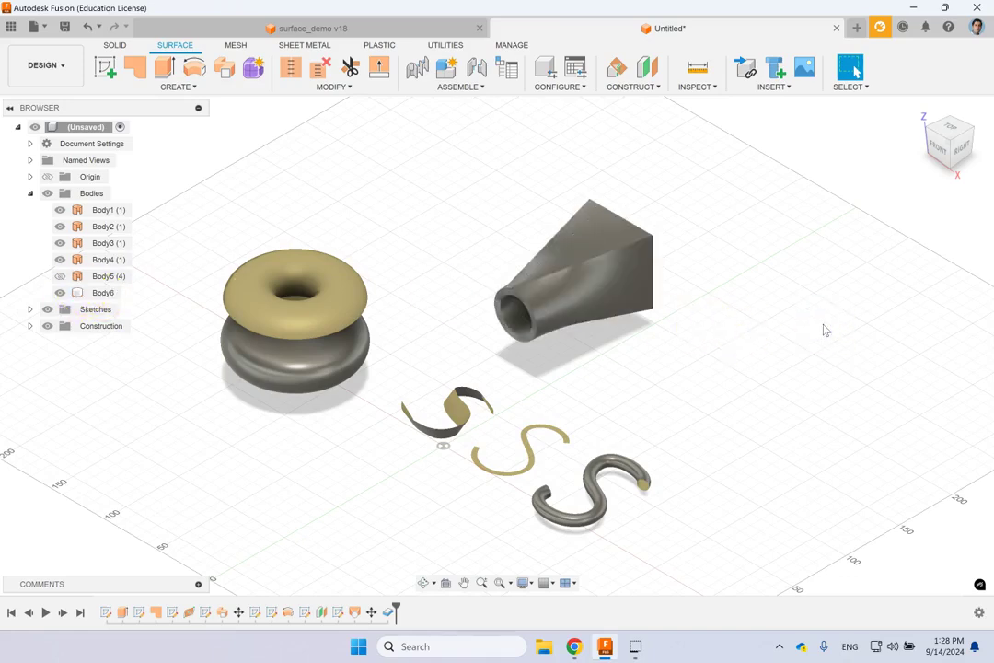
{"action": "left_click", "coordinate": [188, 87]}
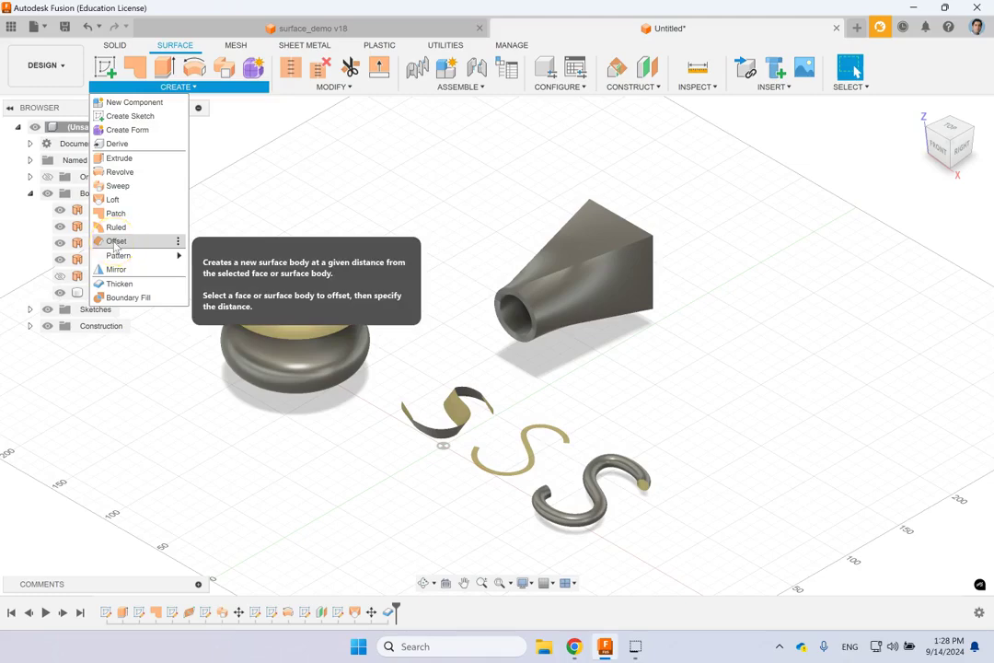
{"action": "left_click", "coordinate": [401, 174]}
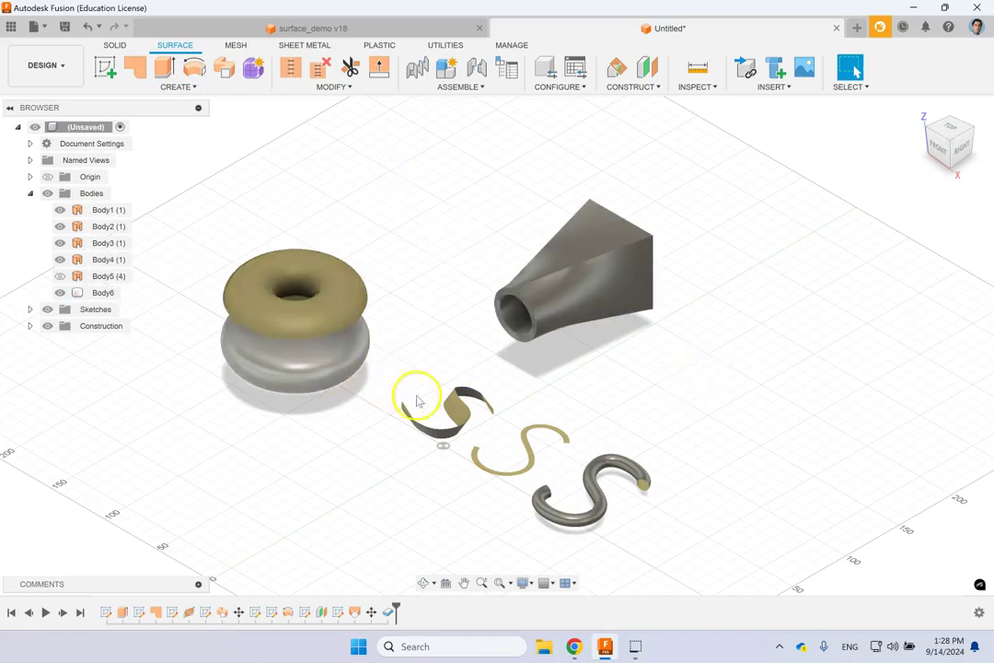
Edit the tapered S-shaped surface extrusion to a distance of 20 mm and a taper angle of 0
{"action": "left_click", "coordinate": [455, 412]}
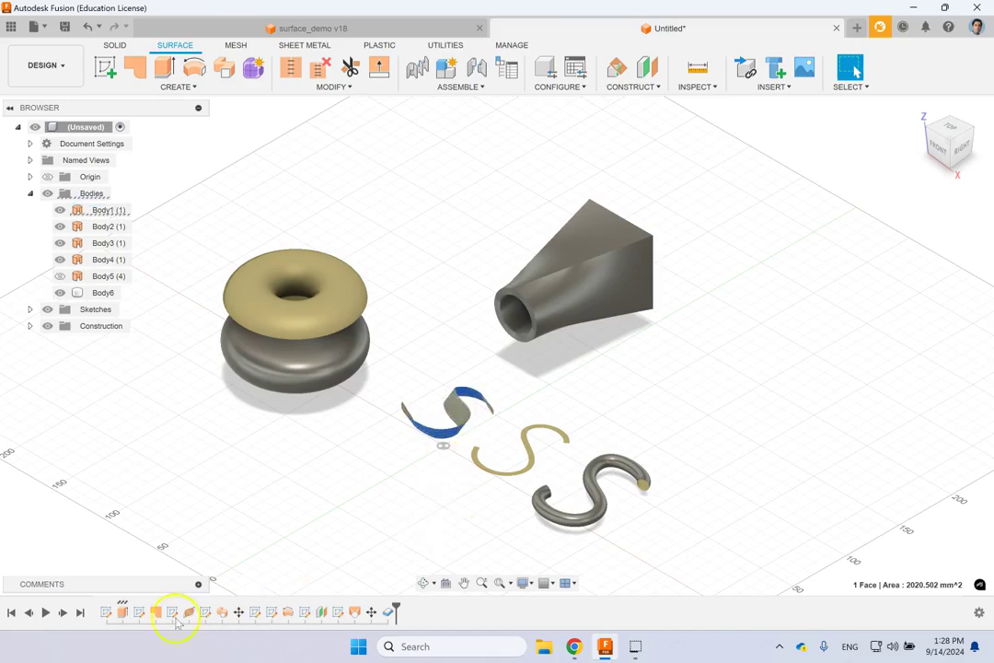
{"action": "left_click", "coordinate": [121, 612]}
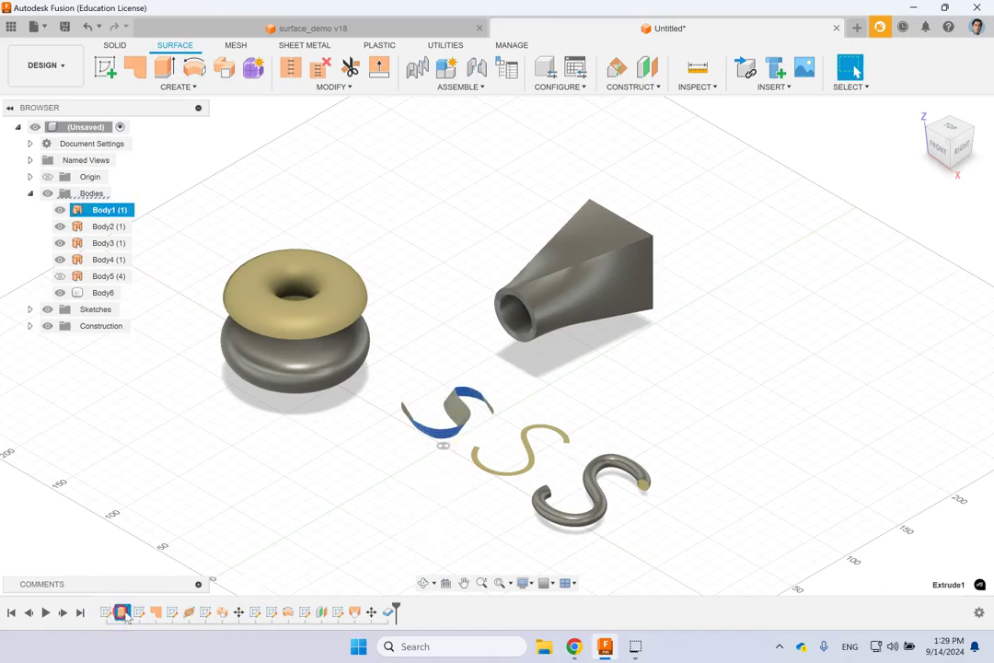
{"action": "right_click", "coordinate": [127, 615]}
{"action": "left_click", "coordinate": [173, 459]}
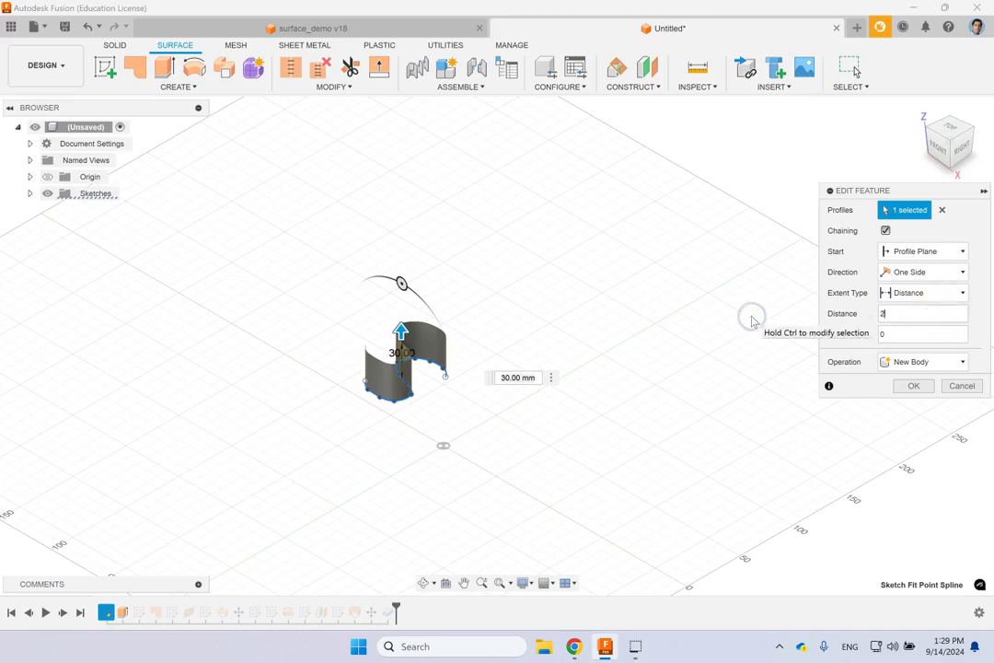
{"action": "type", "text": "20"}
{"action": "key", "text": "Return"}
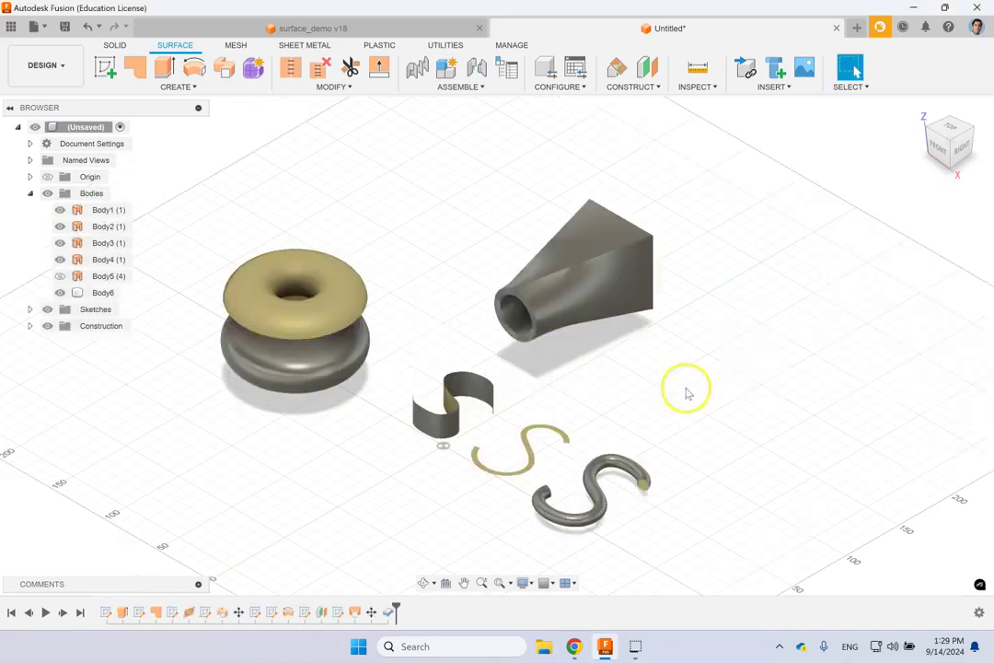
Offset the face of the S-shaped extruded surface by 5 mm as a new body
{"action": "left_click", "coordinate": [483, 471]}
{"action": "left_click", "coordinate": [428, 470]}
{"action": "middle_click_drag", "start_coordinate": [437, 487], "coordinate": [483, 393], "text": "shift"}
{"action": "left_click", "coordinate": [477, 384]}
{"action": "left_click", "coordinate": [478, 383]}
{"action": "left_click", "coordinate": [188, 88]}
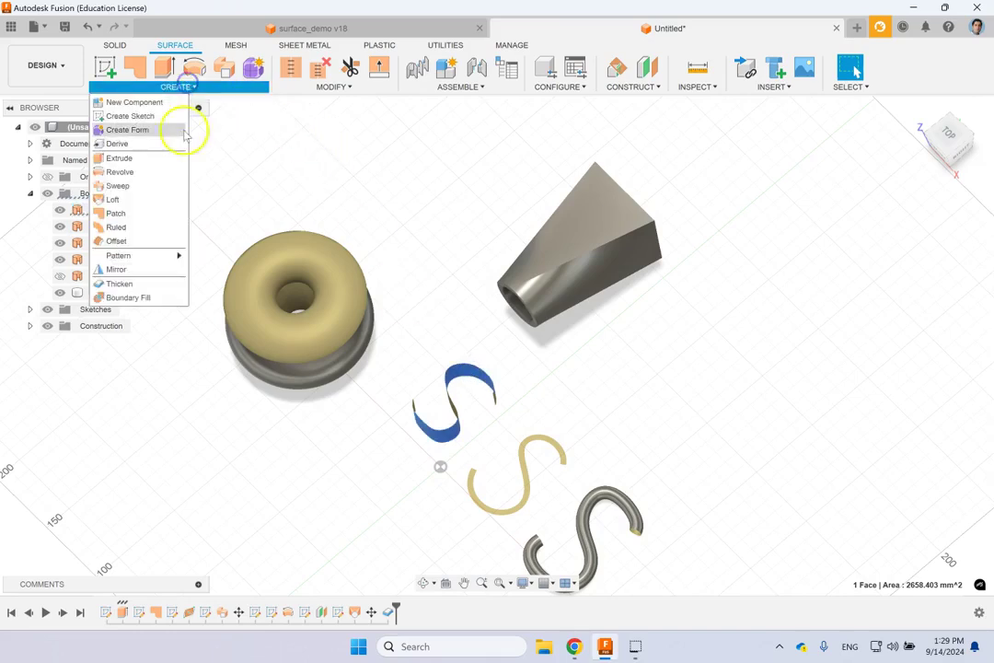
{"action": "left_click", "coordinate": [146, 239]}
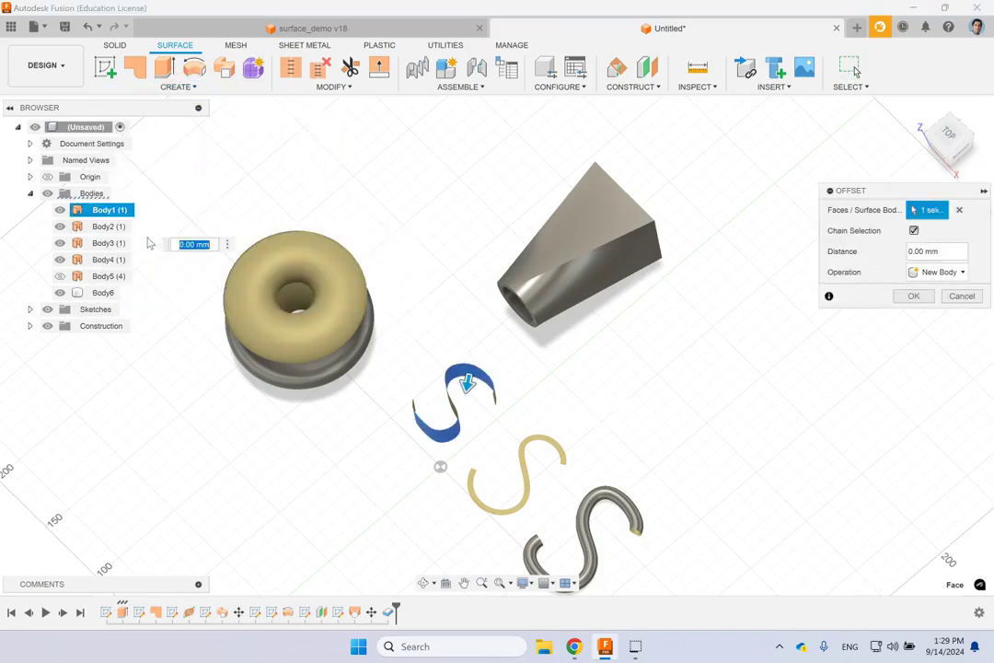
{"action": "left_click", "coordinate": [943, 253]}
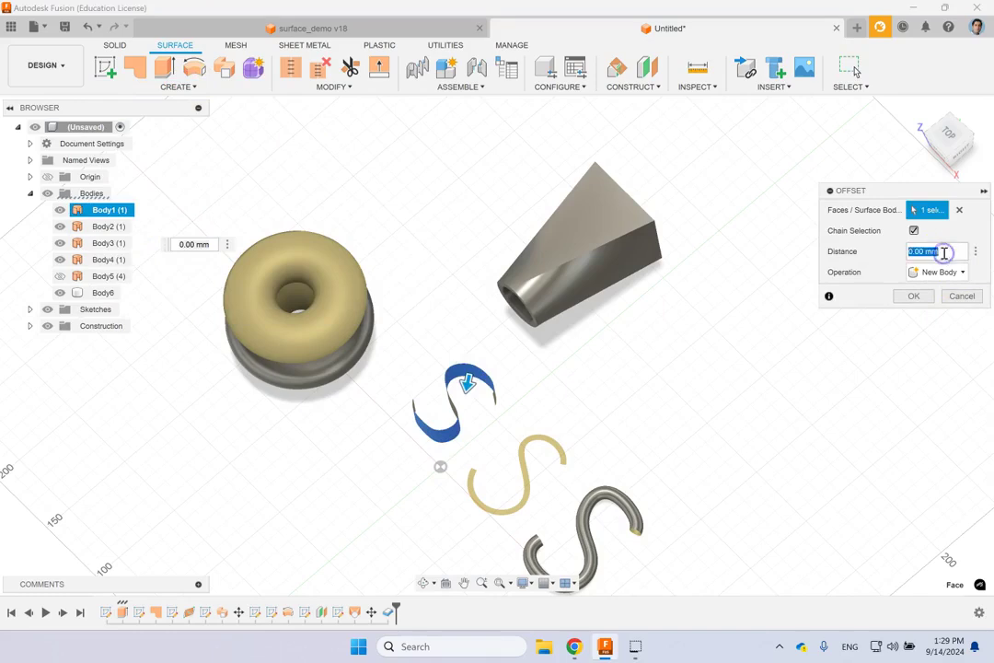
{"action": "left_click", "coordinate": [840, 285]}
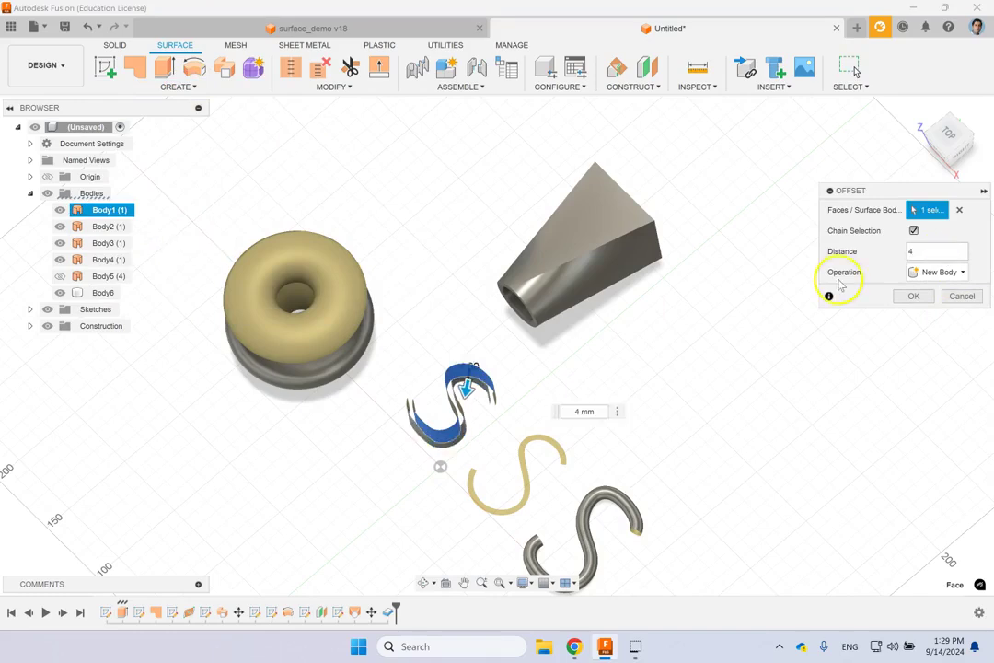
{"action": "left_click", "coordinate": [853, 257]}
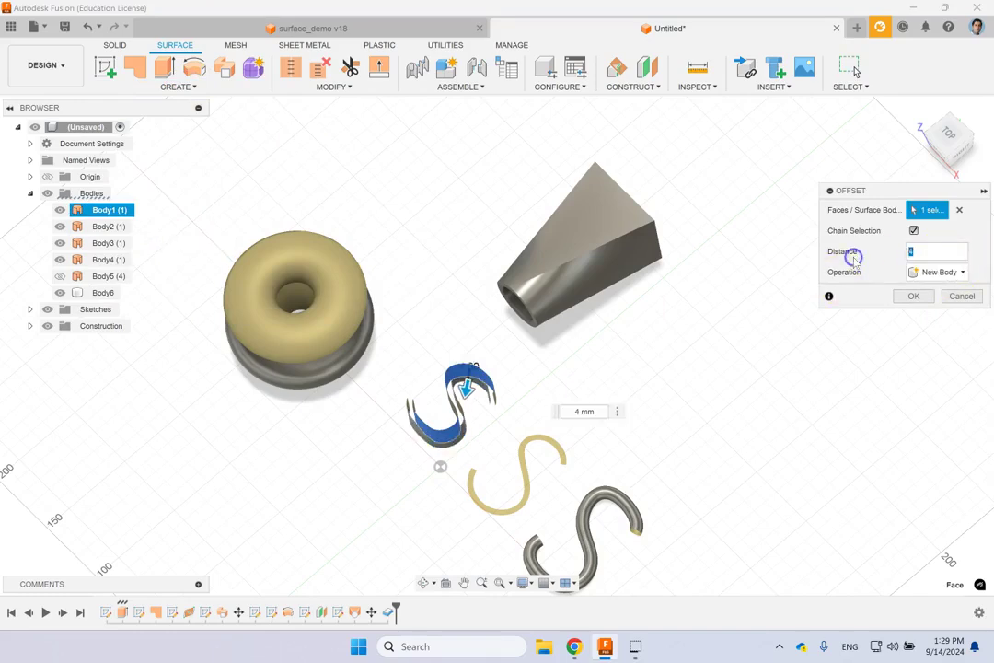
{"action": "type", "text": "5"}
{"action": "left_click", "coordinate": [911, 296]}
Examine the original S-shaped surface and its parallel offset copy up close
{"action": "middle_click_drag", "start_coordinate": [592, 402], "coordinate": [687, 382], "text": "shift"}
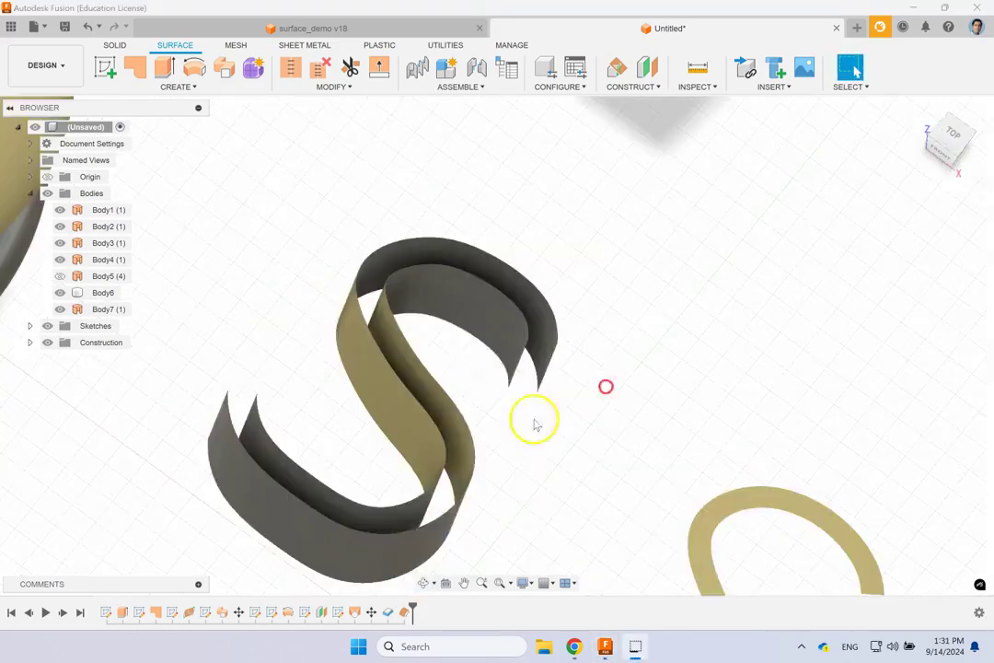
{"action": "left_click", "coordinate": [472, 295]}
{"action": "left_click", "coordinate": [424, 265]}
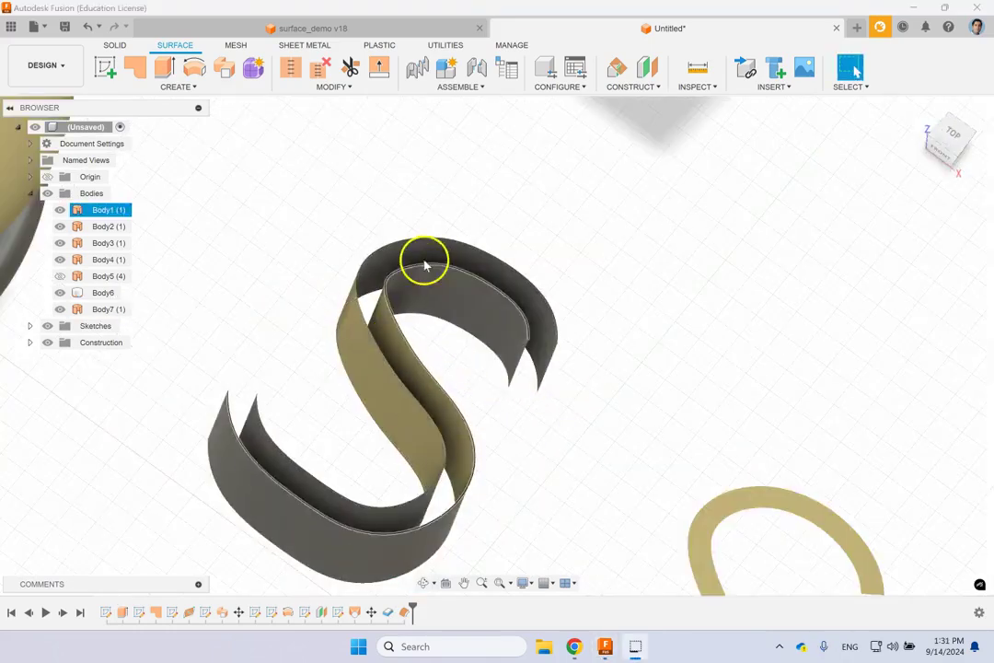
{"action": "left_click", "coordinate": [586, 359]}
{"action": "scroll", "coordinate": [585, 359], "scroll_direction": "down", "scroll_amount": 5}
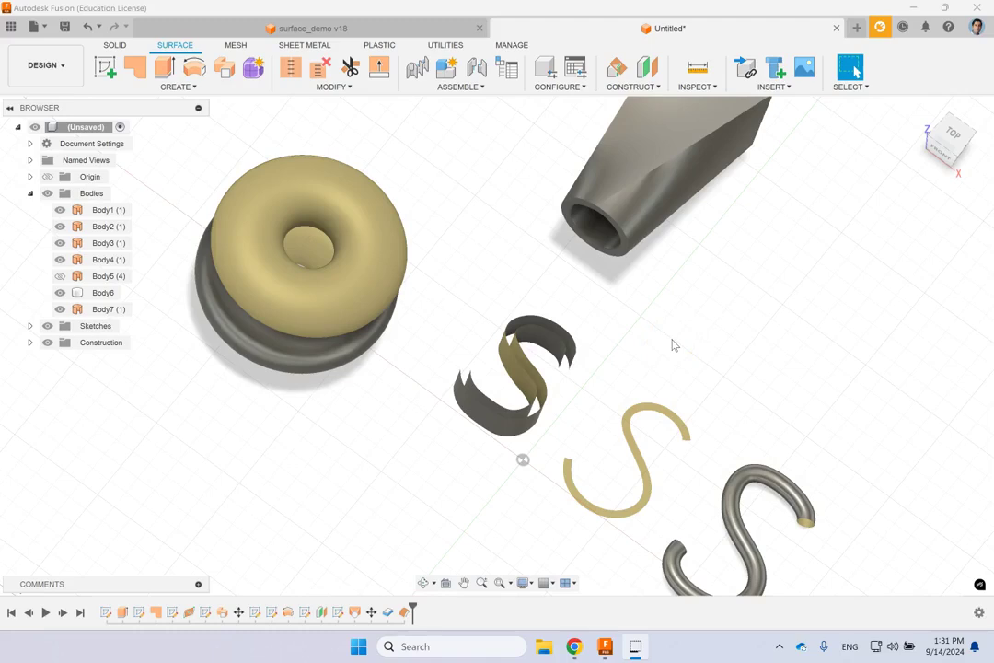
{"action": "left_click", "coordinate": [244, 93]}
{"action": "left_click", "coordinate": [605, 299]}
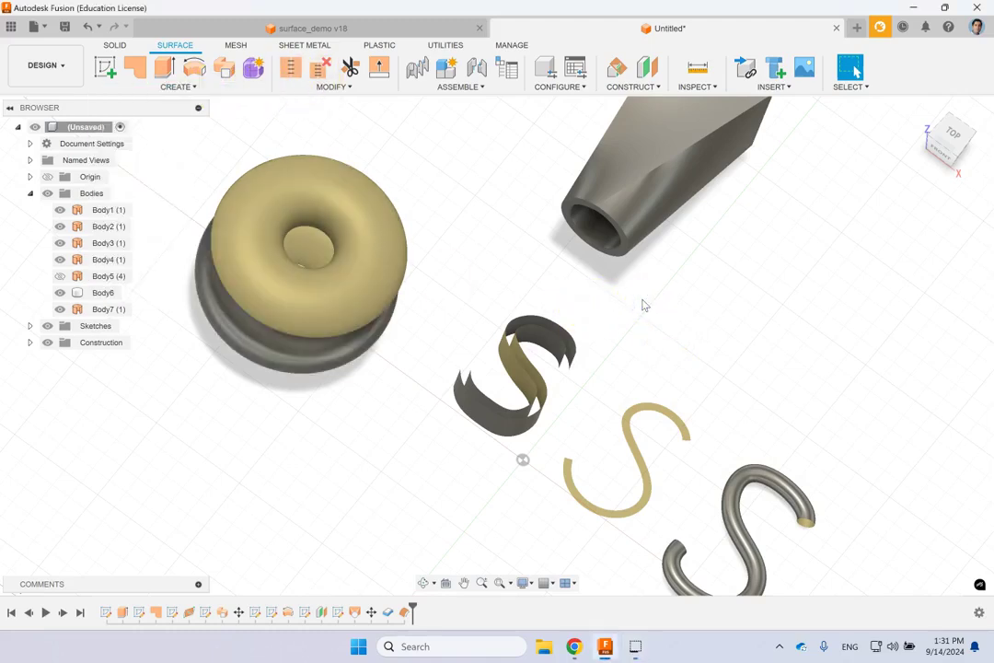
{"action": "left_click", "coordinate": [196, 87]}
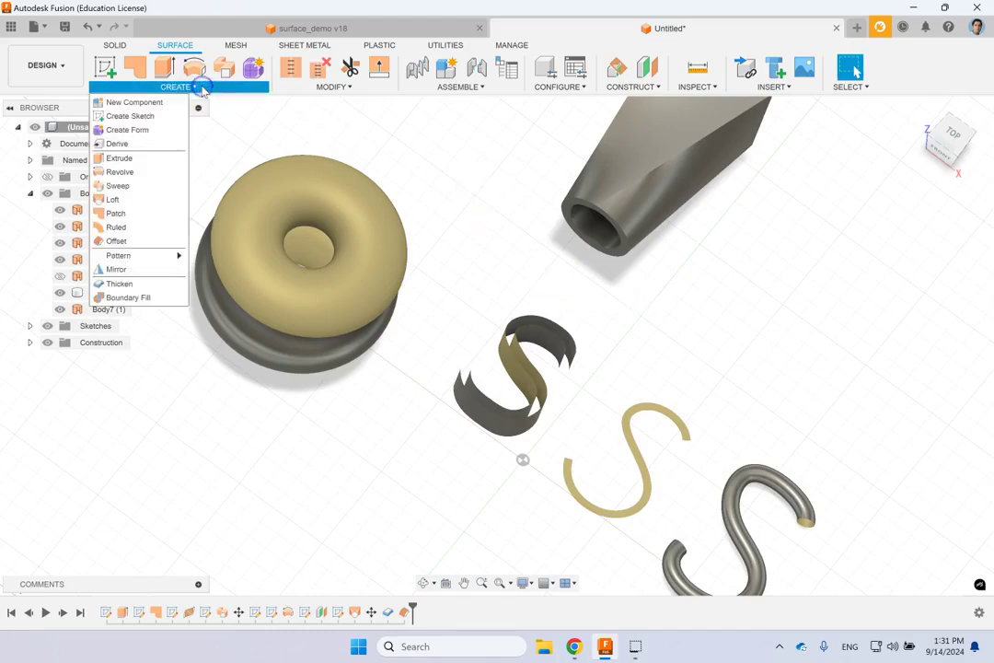
{"action": "left_click", "coordinate": [301, 84]}
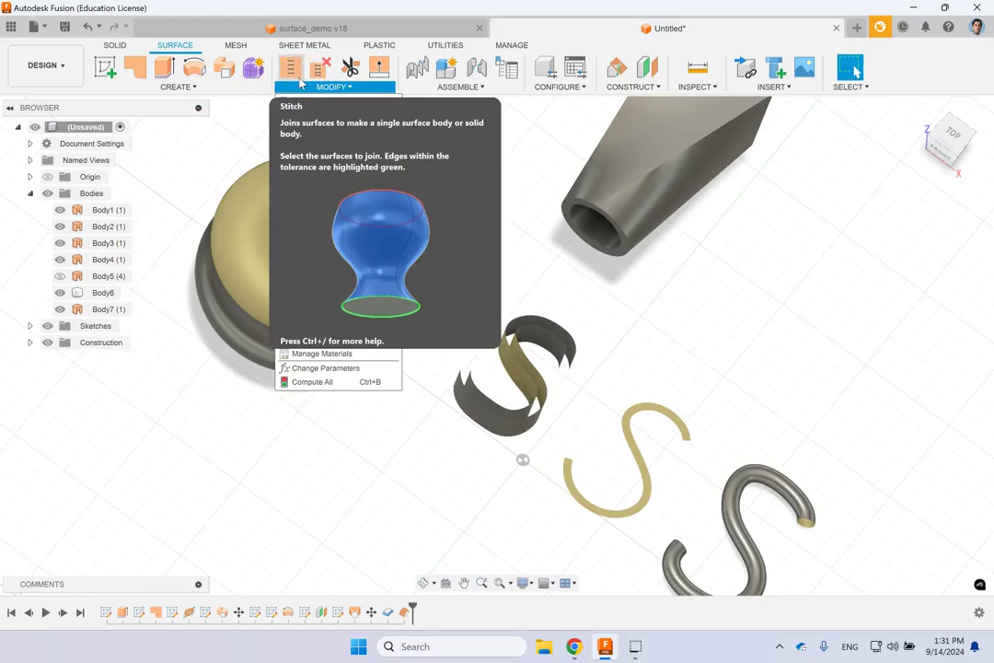
{"action": "left_click", "coordinate": [757, 324]}
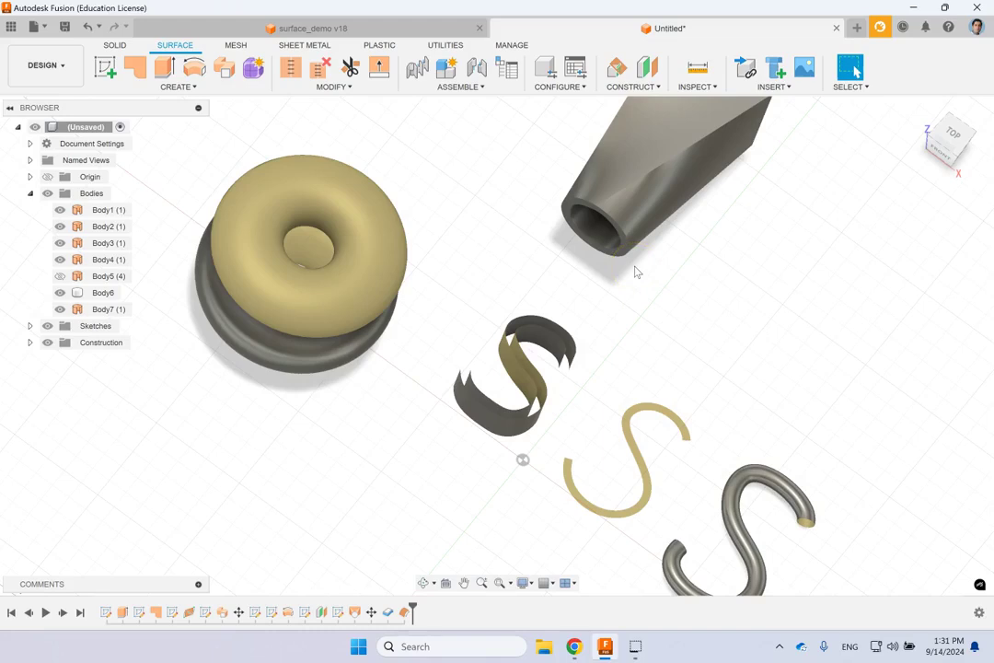
Sketch a circle about 40 mm in diameter on the horizontal origin plane, in front of the S shapes, and finish the sketch
{"action": "left_click", "coordinate": [107, 71]}
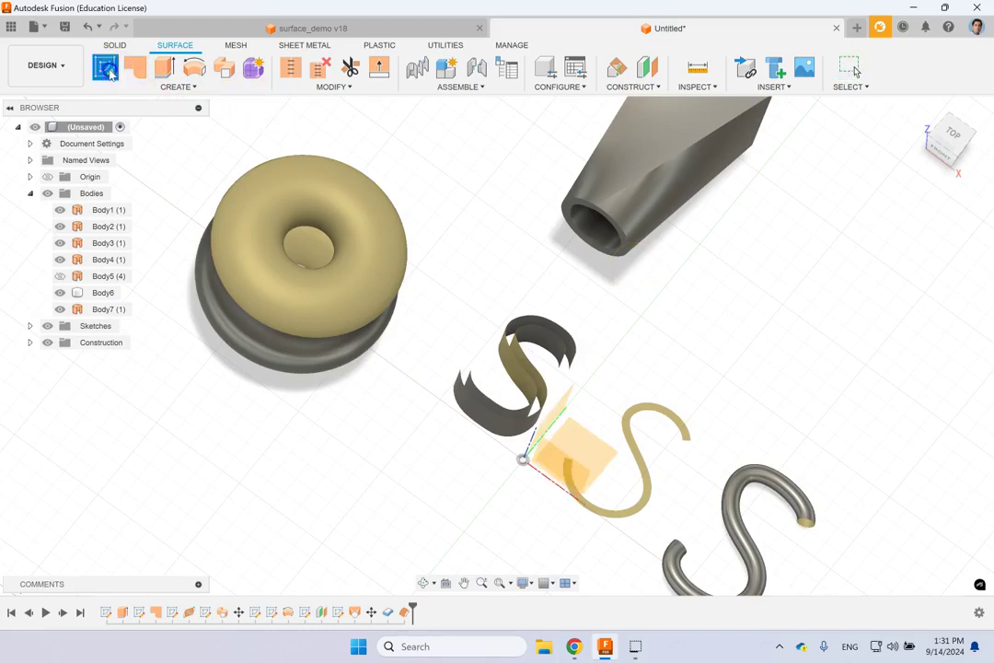
{"action": "left_click", "coordinate": [596, 460]}
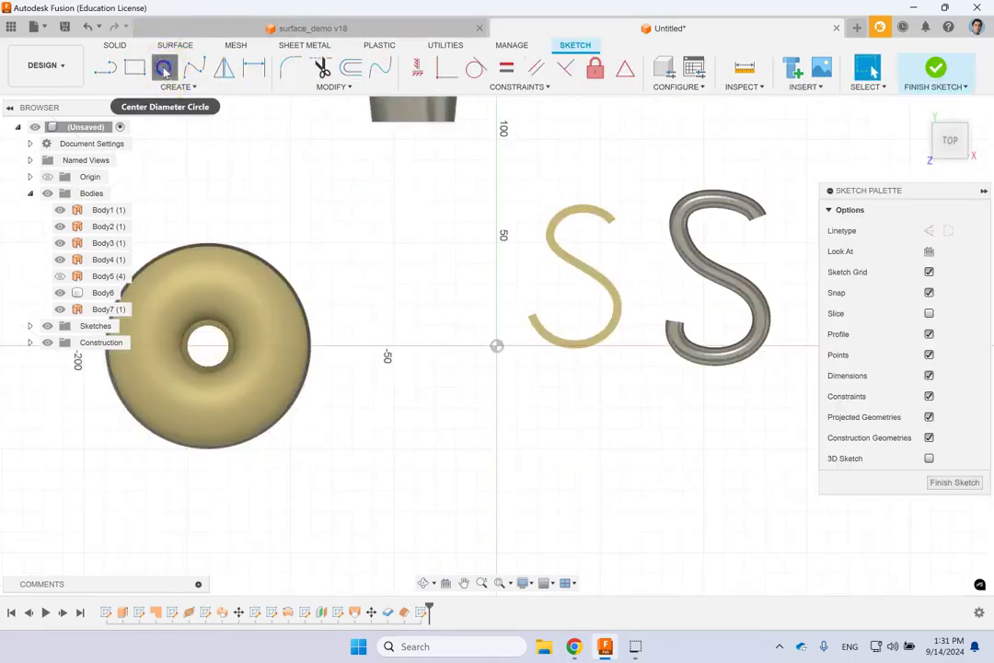
{"action": "left_click", "coordinate": [164, 67]}
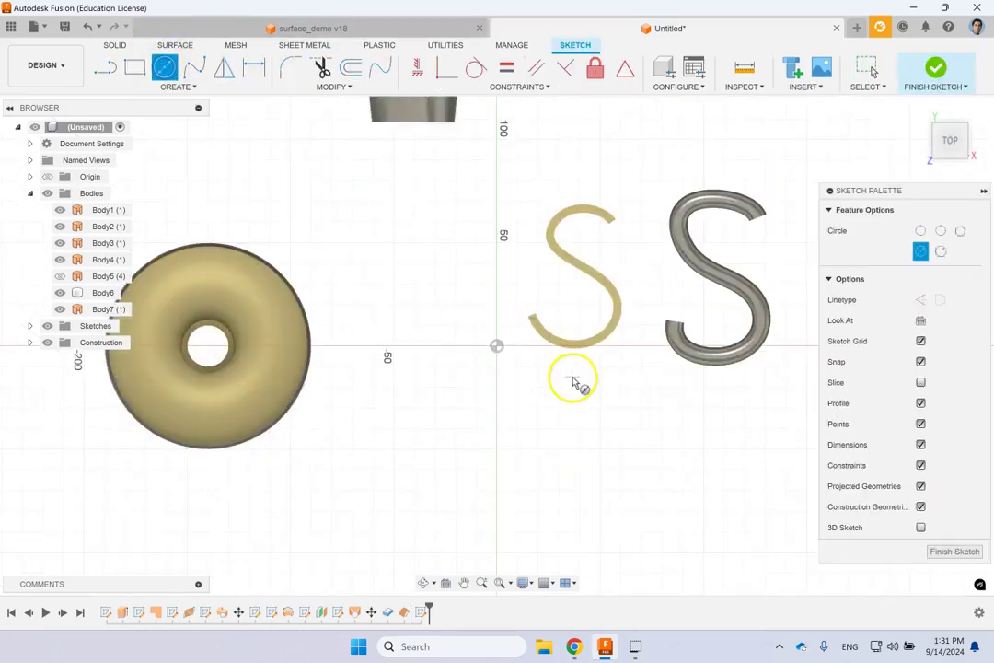
{"action": "left_click", "coordinate": [559, 470]}
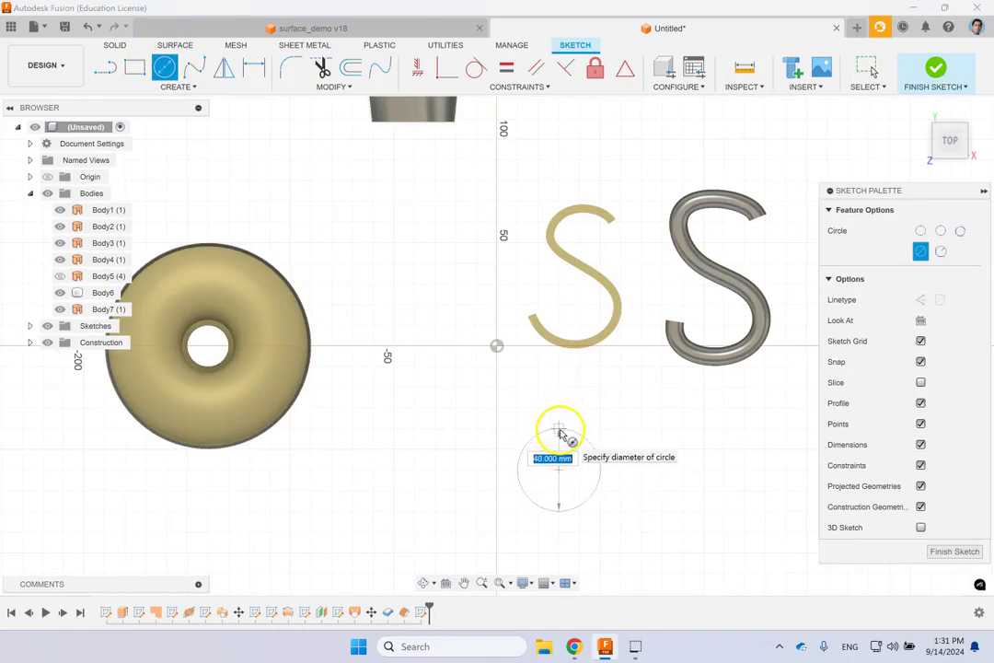
{"action": "left_click", "coordinate": [560, 430]}
{"action": "left_click", "coordinate": [931, 70]}
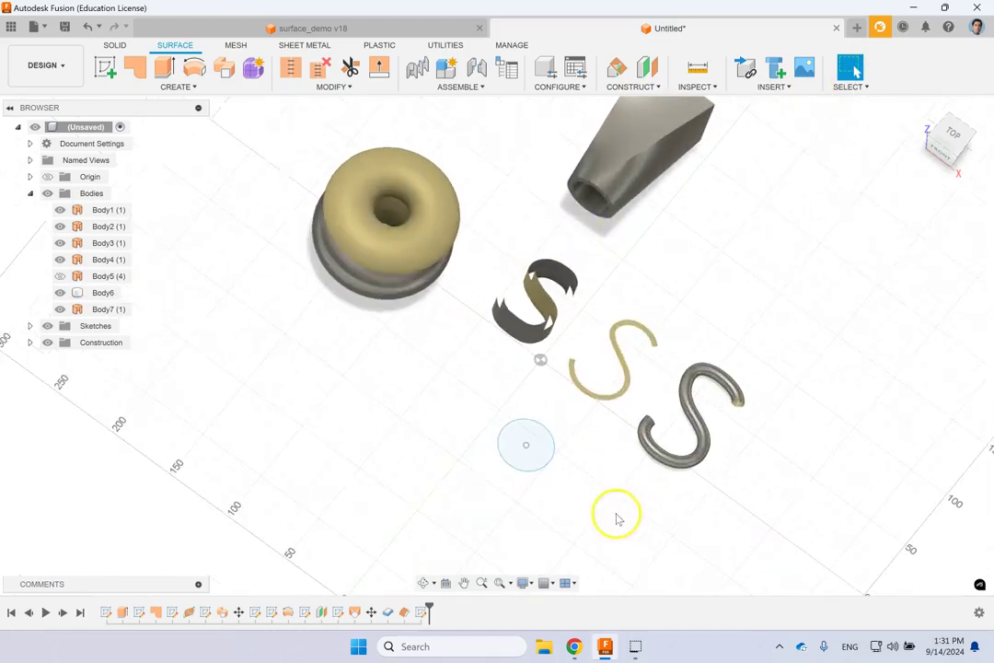
Extrude the circle upward as a 60 mm cylindrical surface with no taper, as a new body
{"action": "left_click", "coordinate": [163, 67]}
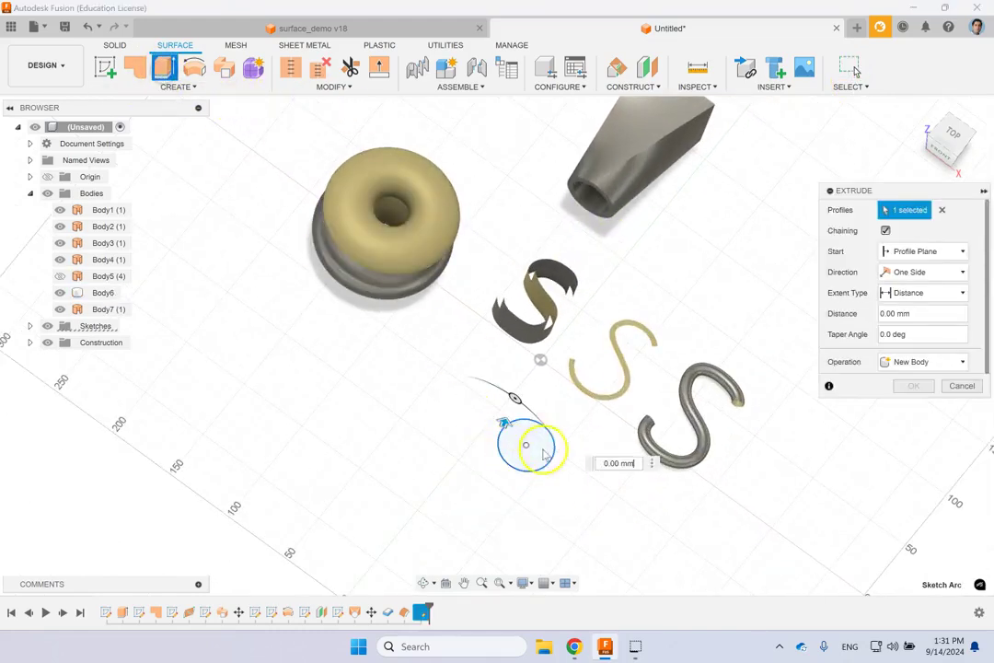
{"action": "left_click_drag", "start_coordinate": [508, 423], "coordinate": [506, 382]}
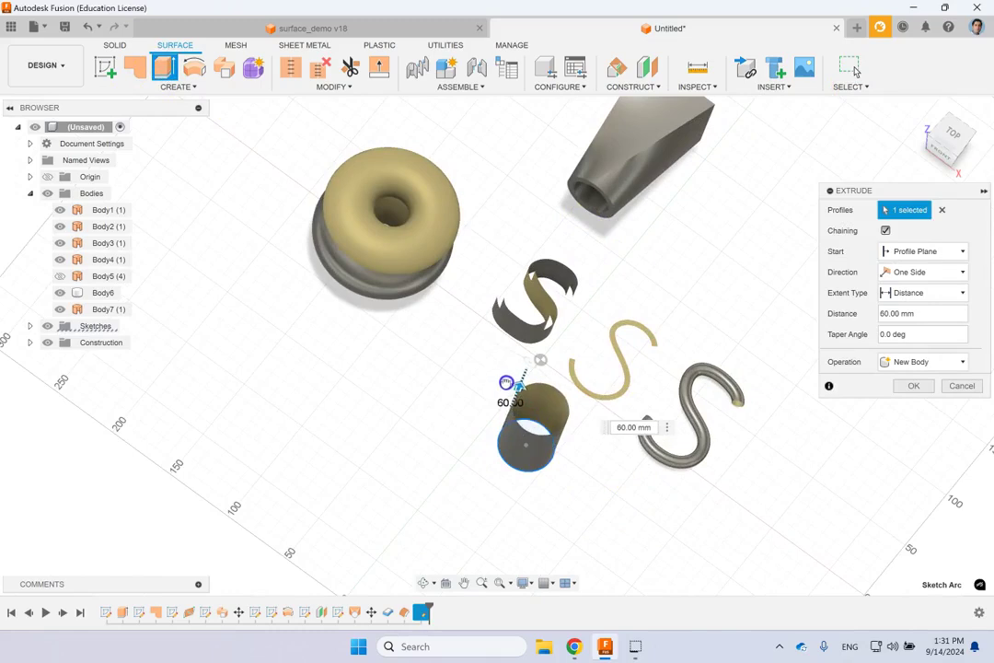
{"action": "left_click", "coordinate": [913, 385]}
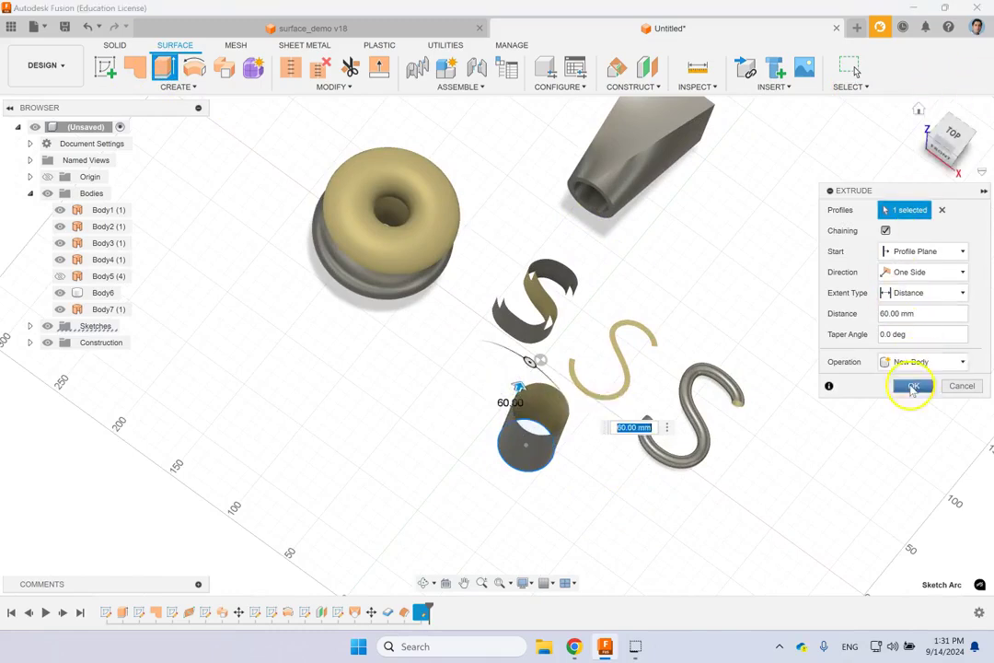
Patch the open top edge of the cylindrical surface as a new body
{"action": "left_click", "coordinate": [923, 109]}
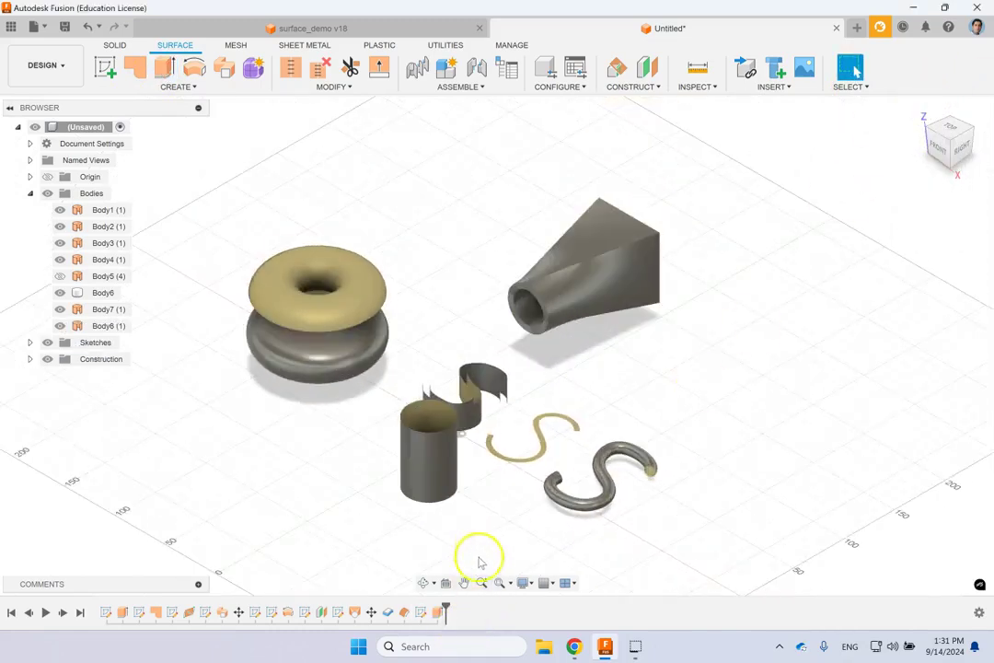
{"action": "left_click", "coordinate": [133, 67]}
{"action": "left_click", "coordinate": [413, 401]}
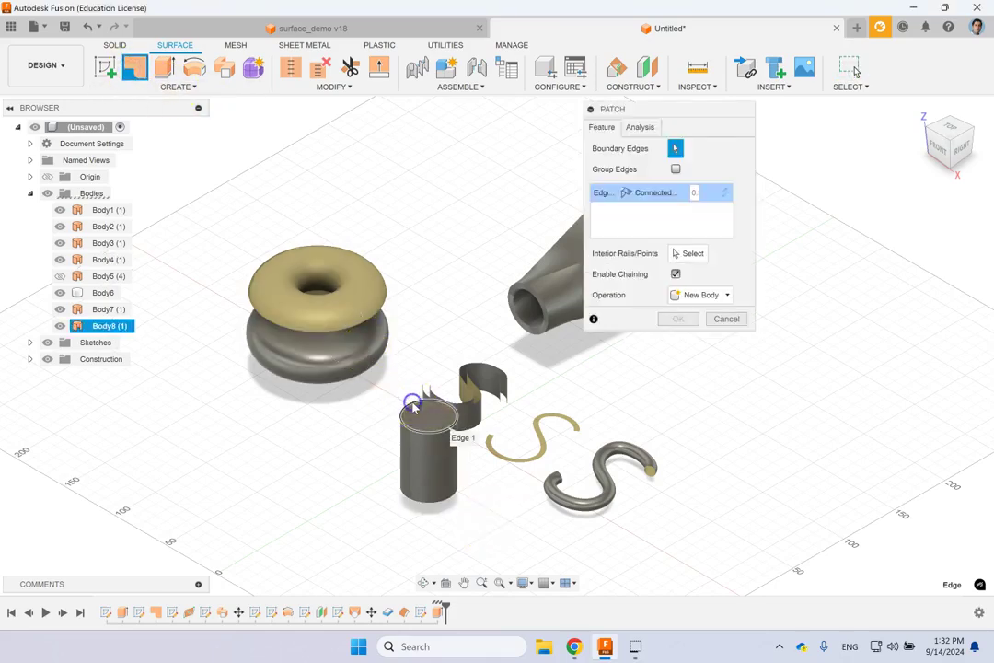
{"action": "left_click", "coordinate": [677, 320]}
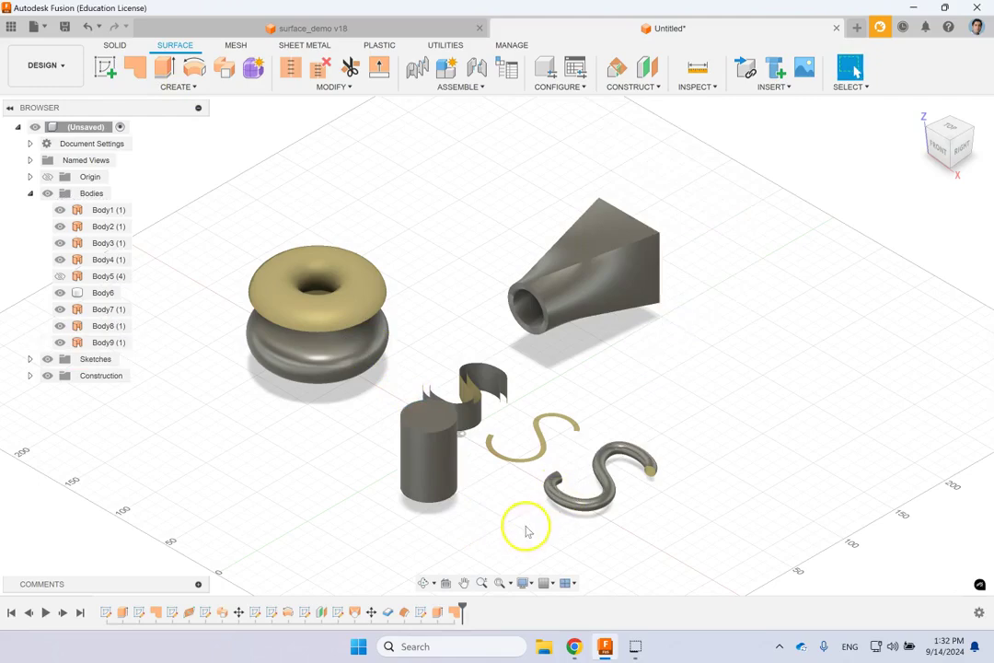
Patch the open bottom edge of the cylindrical surface as a new body
{"action": "middle_click_drag", "start_coordinate": [507, 515], "coordinate": [526, 419], "text": "shift"}
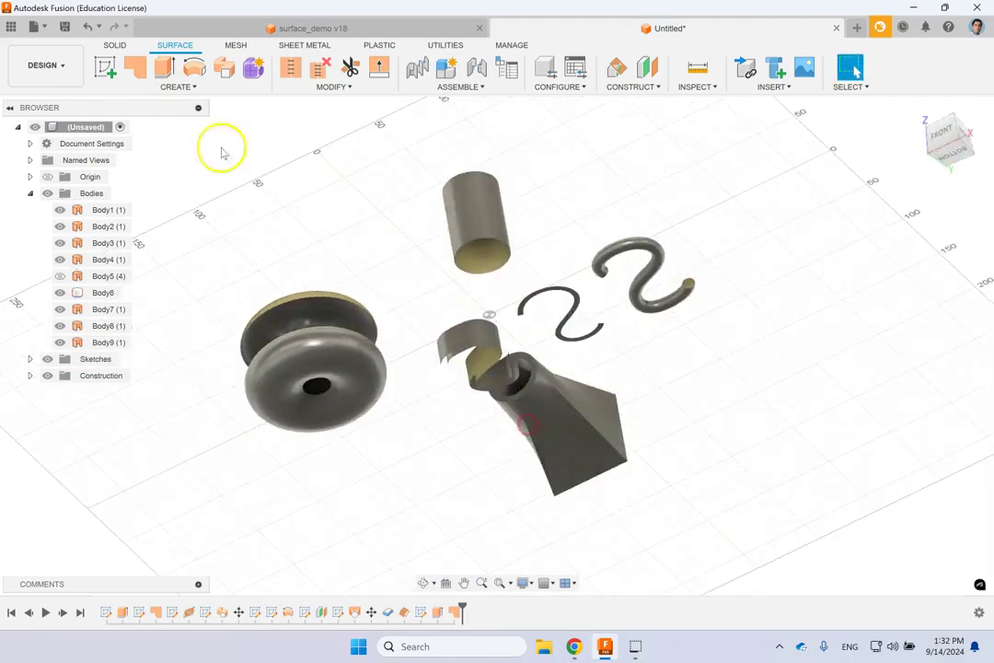
{"action": "left_click", "coordinate": [134, 68]}
{"action": "left_click", "coordinate": [467, 243]}
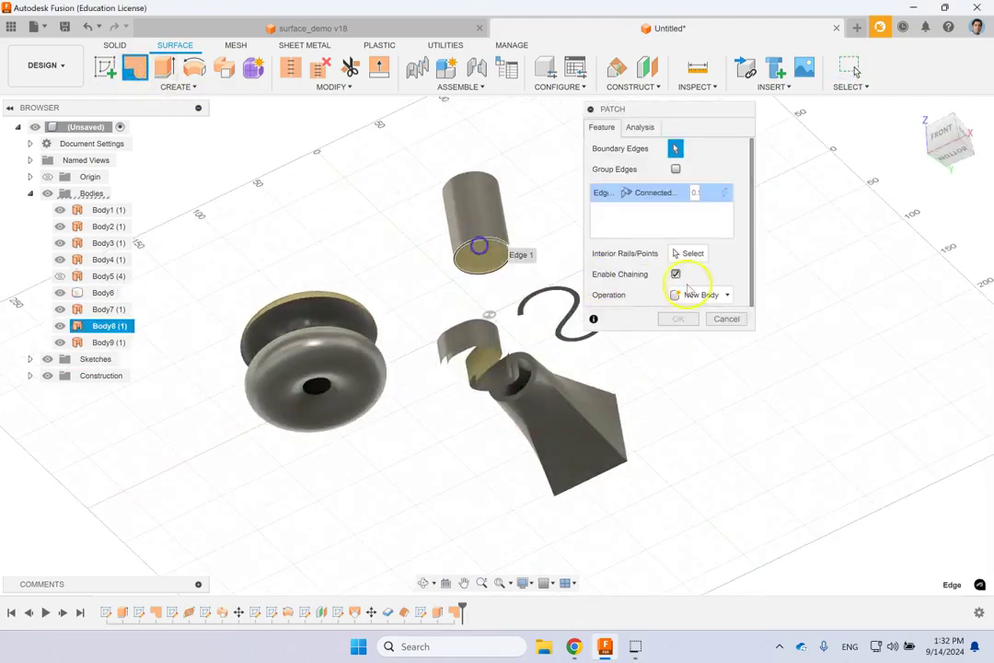
{"action": "left_click", "coordinate": [681, 319]}
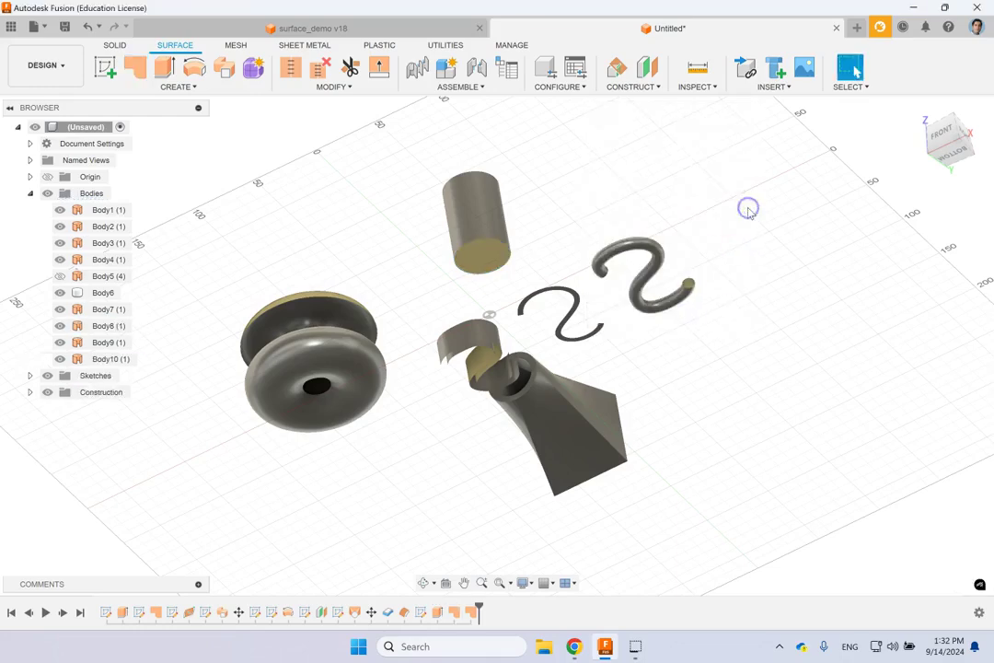
Stitch the cylindrical wall and its top and bottom patches into one closed solid body
{"action": "left_click", "coordinate": [920, 110]}
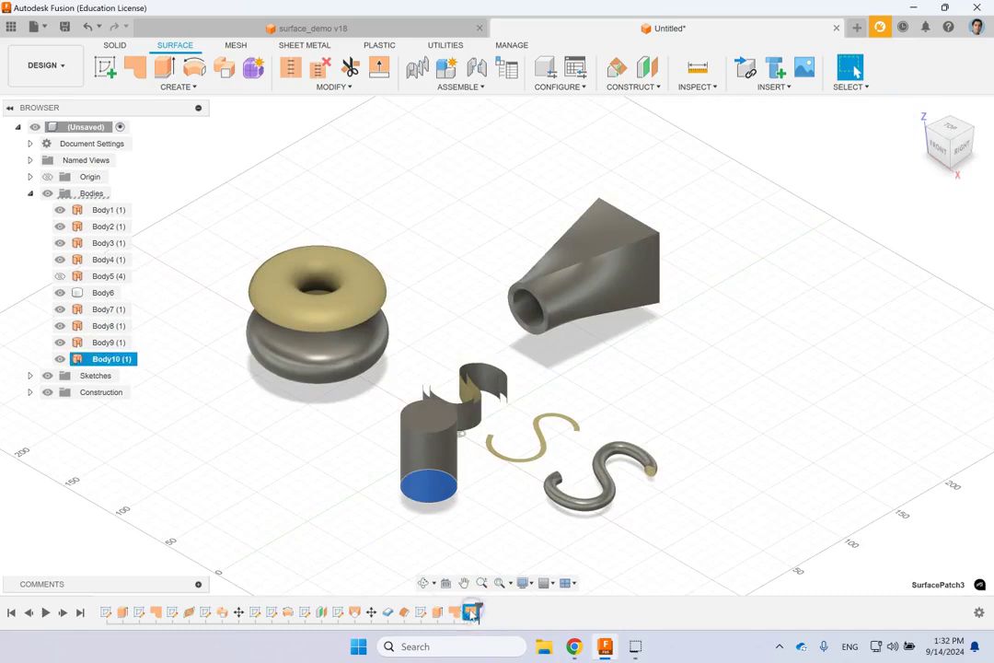
{"action": "left_click", "coordinate": [439, 614]}
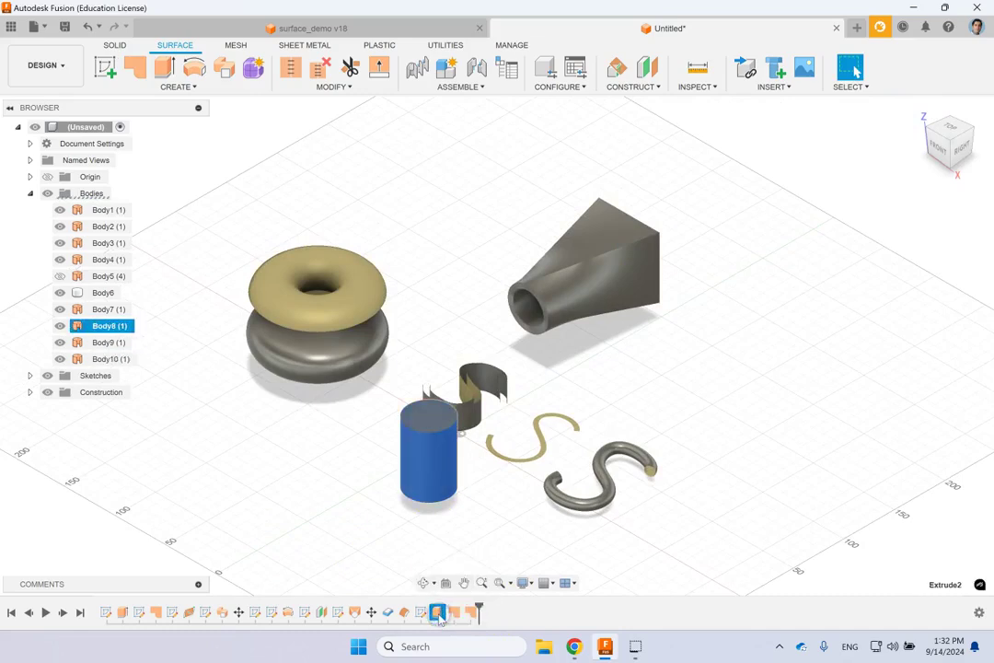
{"action": "left_click", "coordinate": [712, 412]}
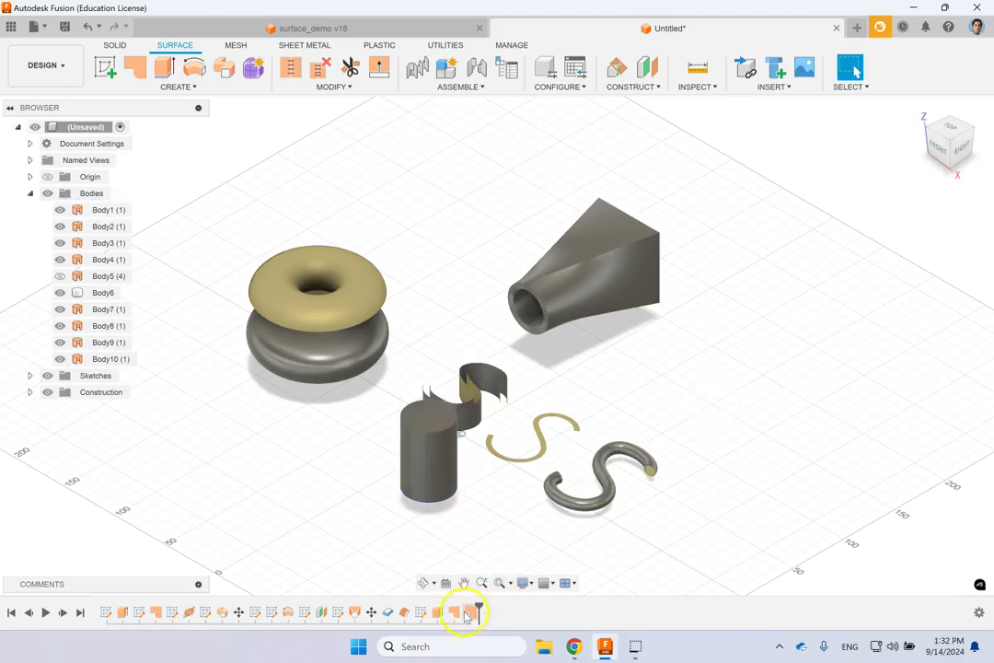
{"action": "left_click", "coordinate": [109, 357]}
{"action": "left_click", "coordinate": [110, 326], "text": "ctrl"}
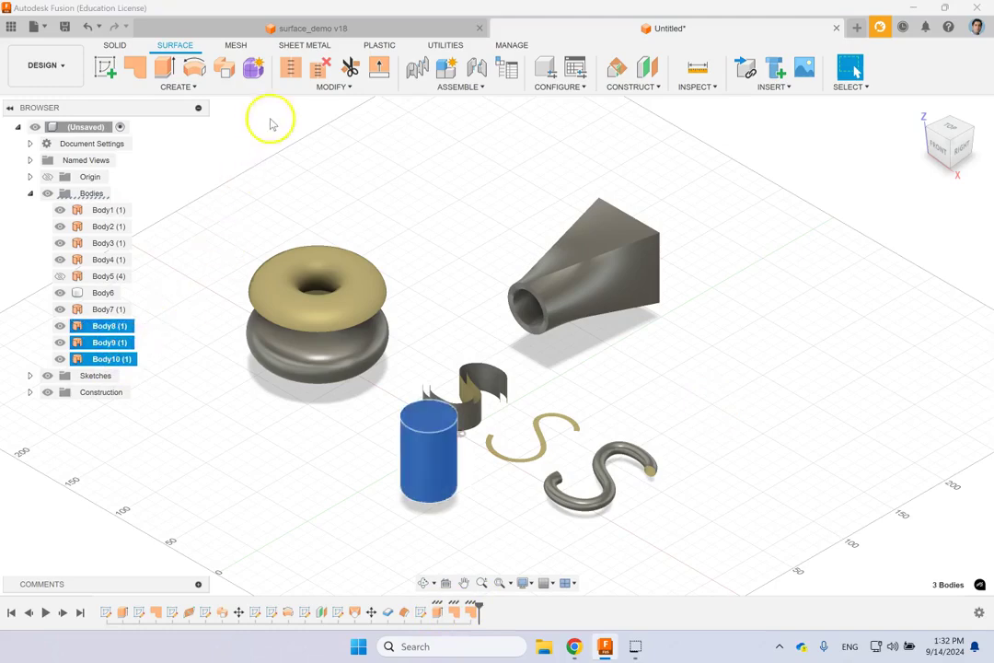
{"action": "left_click", "coordinate": [291, 74]}
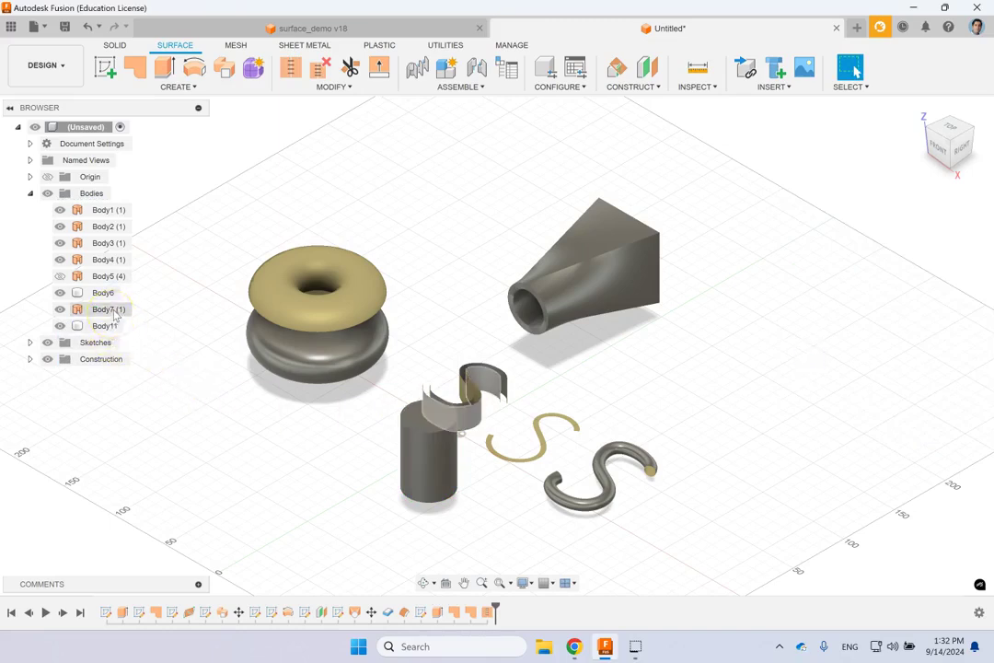
Compare the offset S surface body with the stitched cylinder body in the list of bodies
{"action": "left_click", "coordinate": [108, 309]}
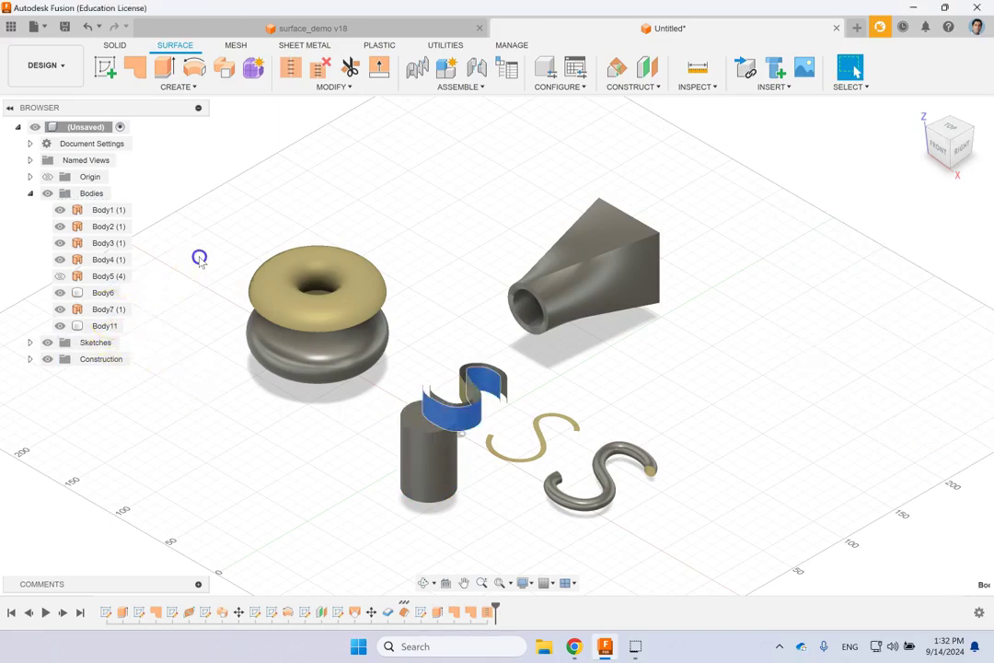
{"action": "left_click", "coordinate": [106, 327]}
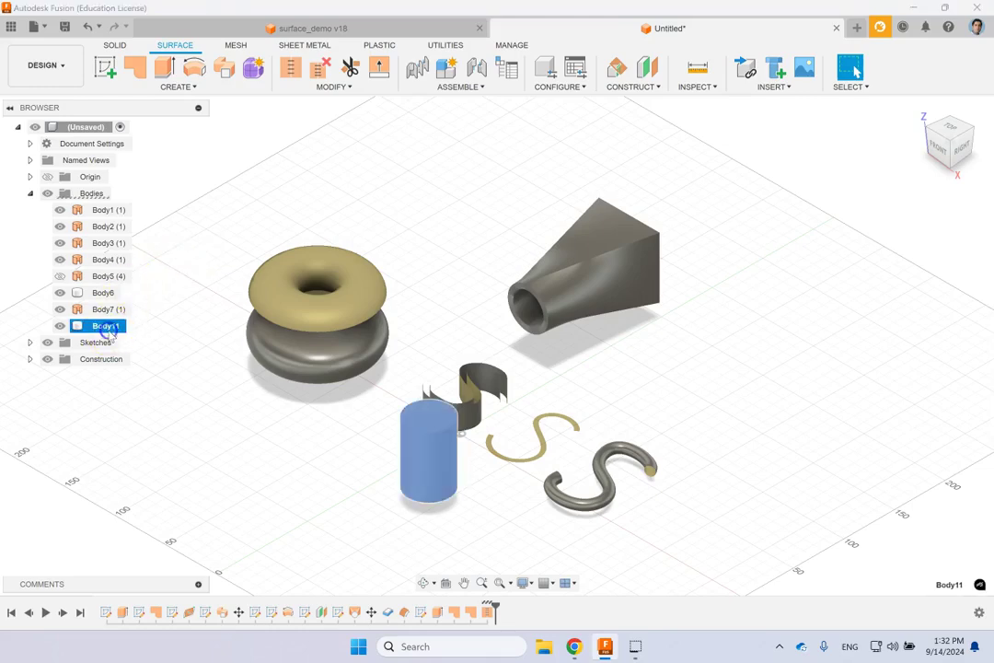
{"action": "scroll", "coordinate": [455, 510], "scroll_direction": "up", "scroll_amount": 5}
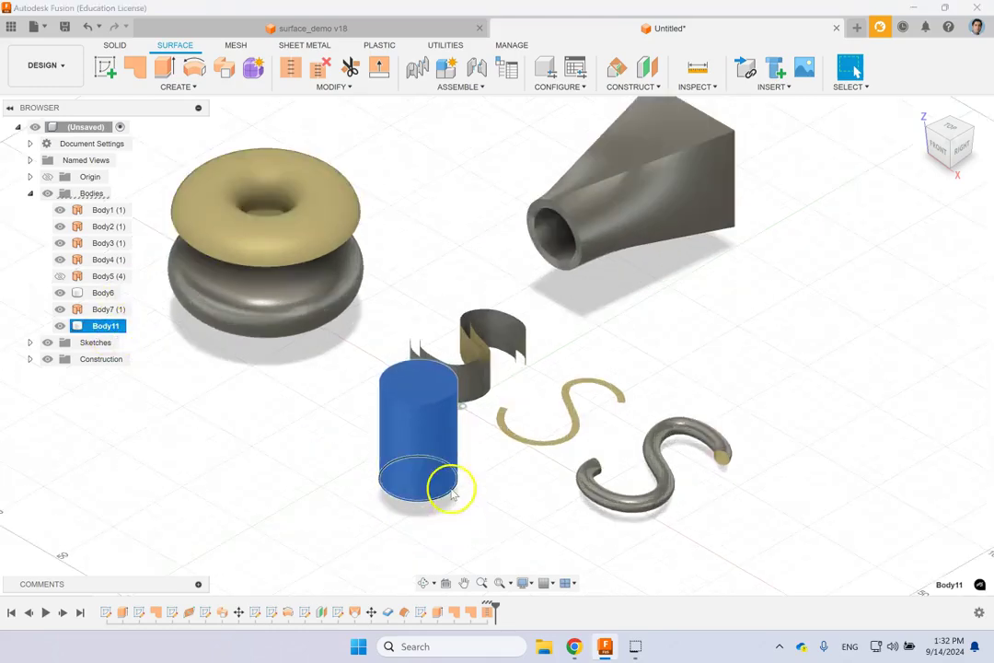
{"action": "left_click", "coordinate": [543, 494]}
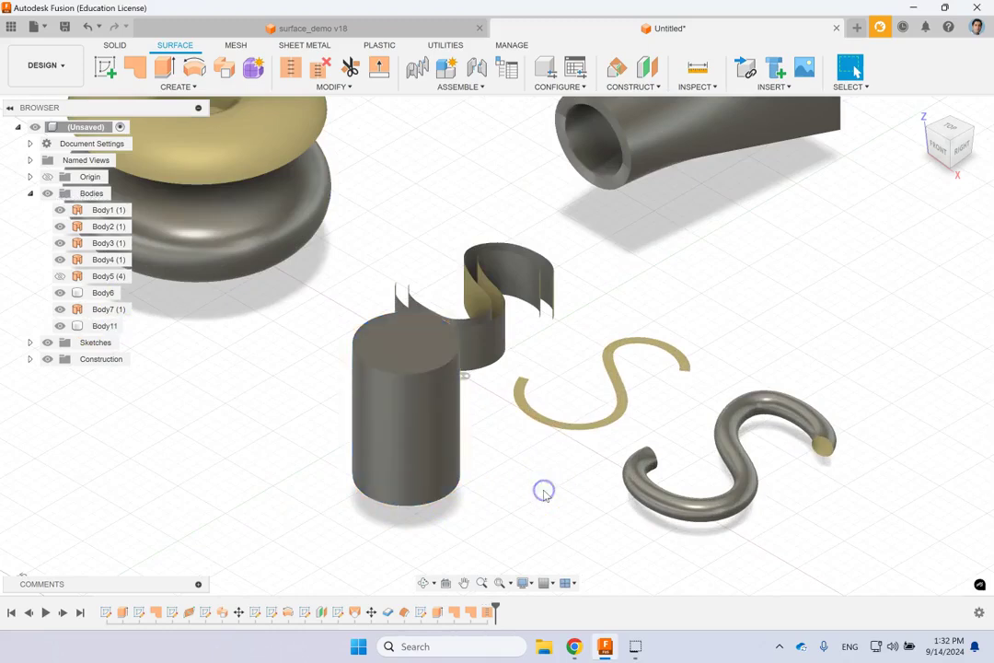
Edit the cylinder's stitch feature and change its operation to Join
{"action": "left_click", "coordinate": [439, 428]}
{"action": "left_click", "coordinate": [421, 355]}
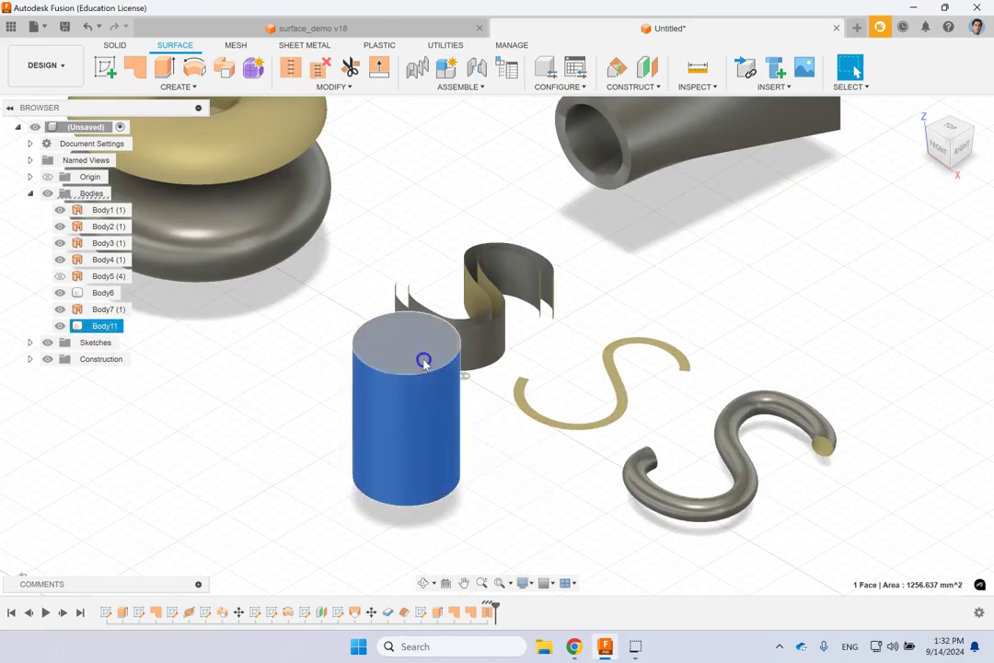
{"action": "left_click", "coordinate": [55, 307]}
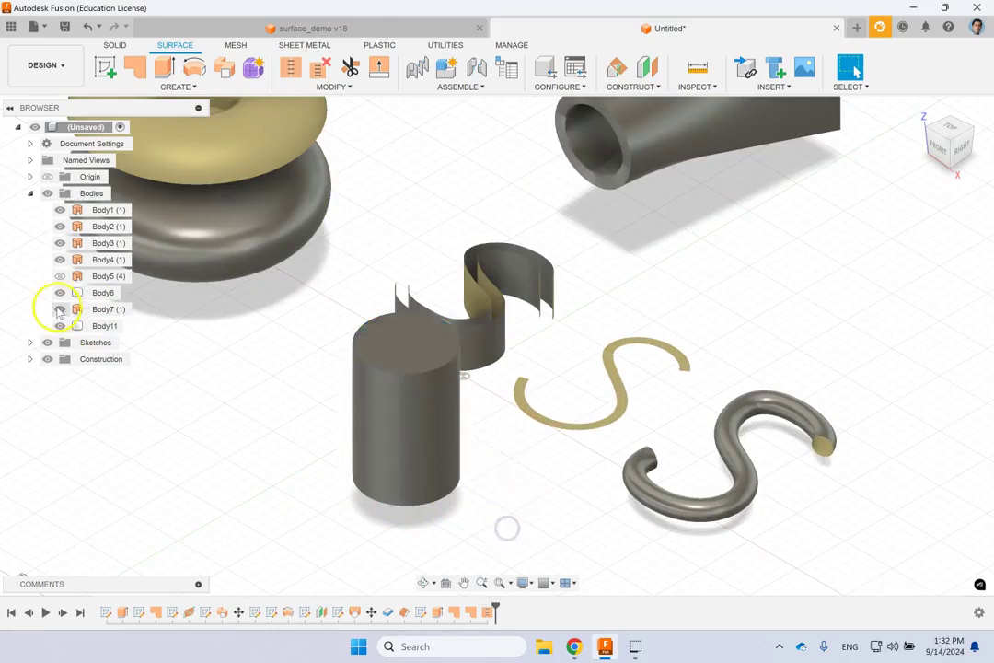
{"action": "right_click", "coordinate": [482, 612]}
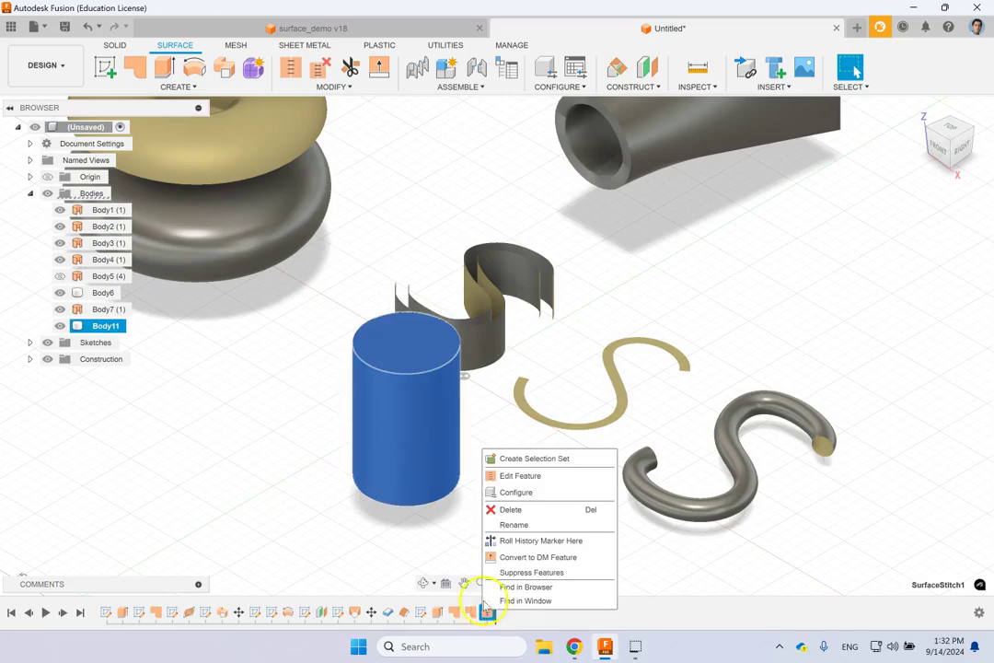
{"action": "left_click", "coordinate": [515, 474]}
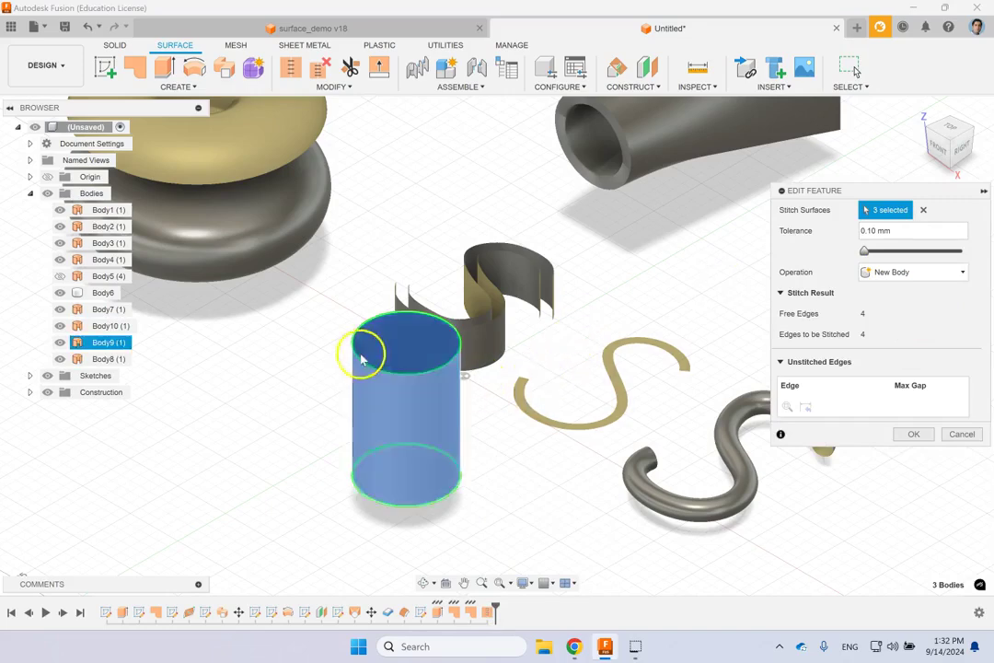
{"action": "left_click", "coordinate": [950, 275]}
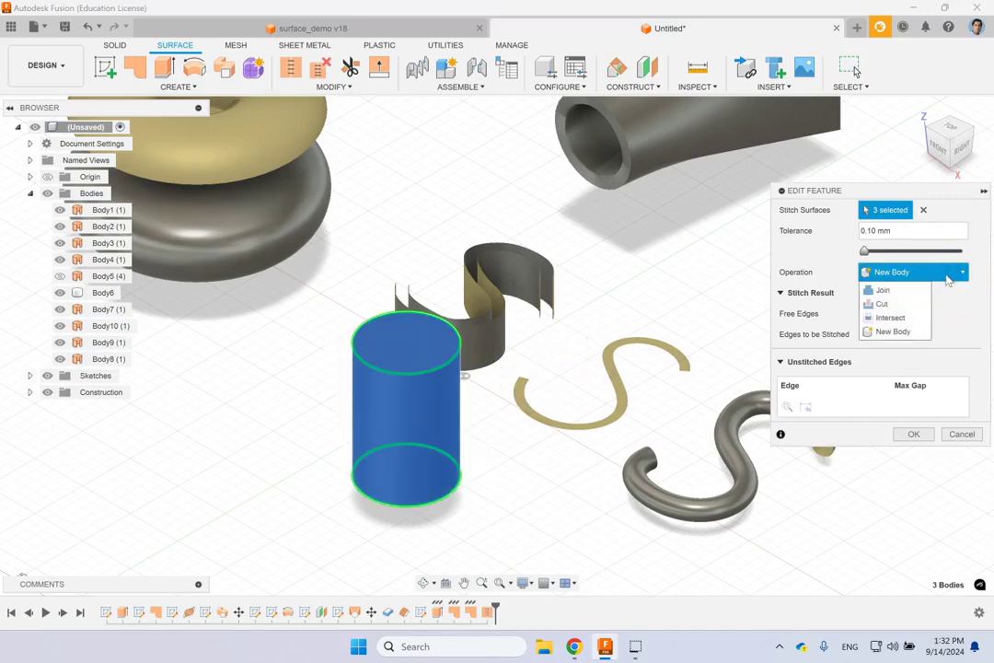
{"action": "left_click", "coordinate": [899, 291]}
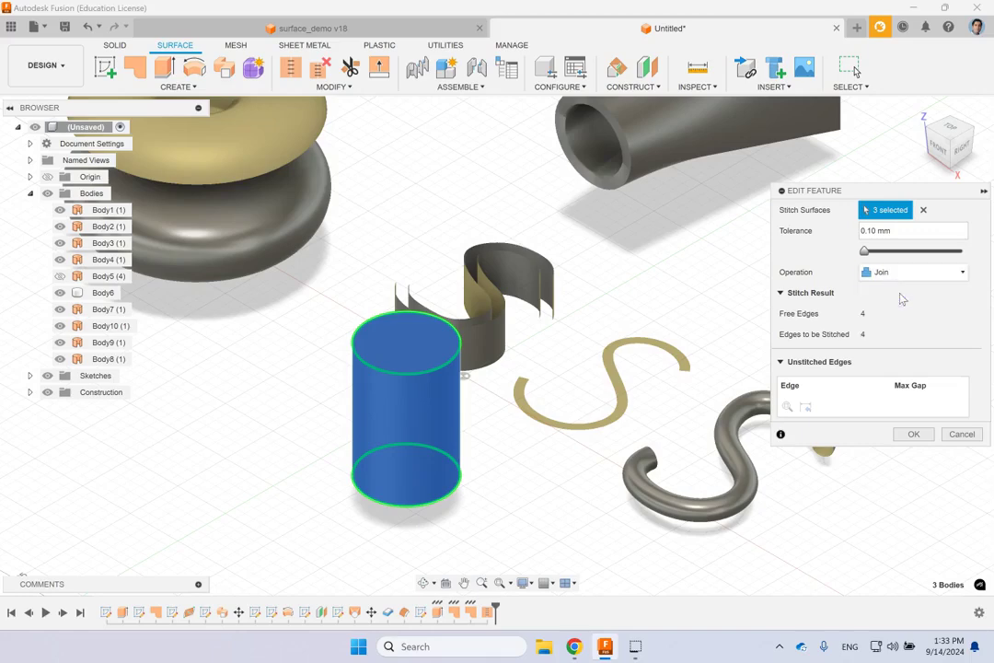
{"action": "left_click", "coordinate": [914, 433]}
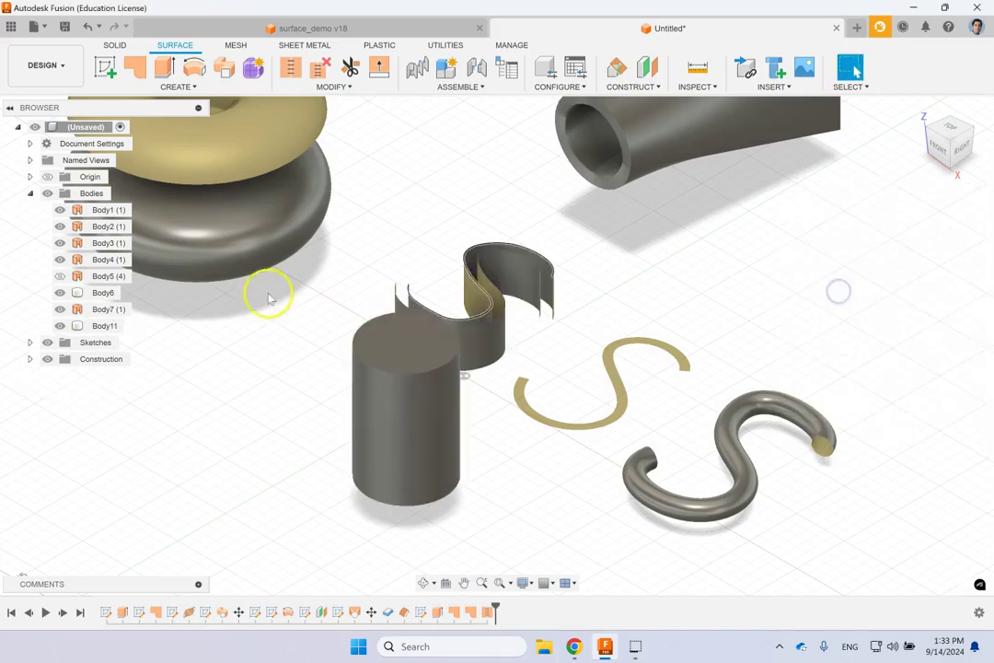
Examine the stitched cylinder body in the model and in the list of bodies
{"action": "left_click", "coordinate": [99, 326]}
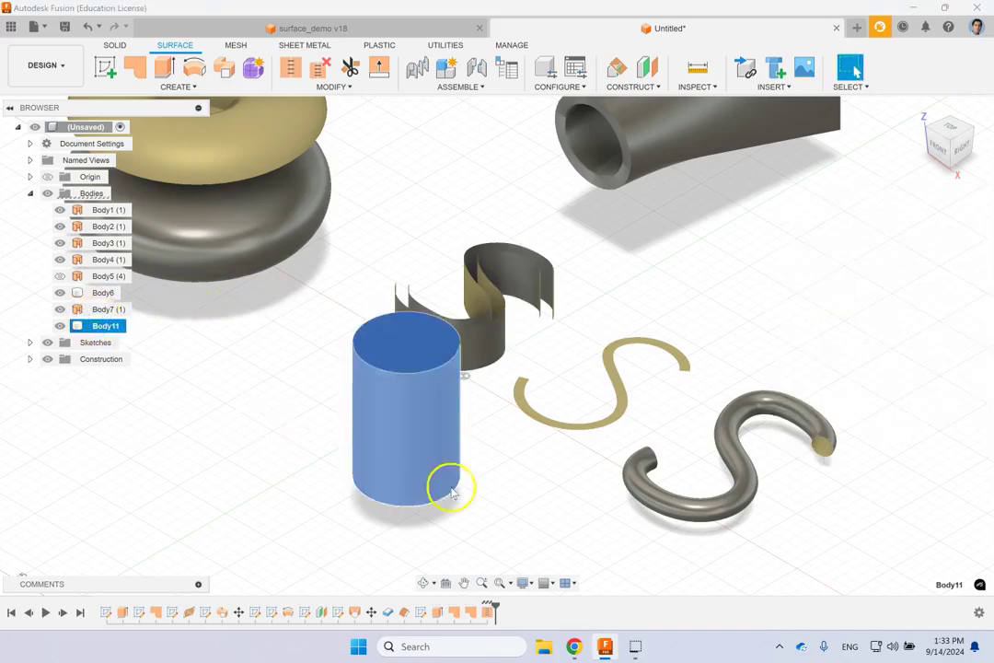
{"action": "left_click", "coordinate": [501, 493]}
{"action": "middle_click_drag", "start_coordinate": [502, 492], "coordinate": [502, 497], "text": "shift"}
{"action": "left_click", "coordinate": [362, 382]}
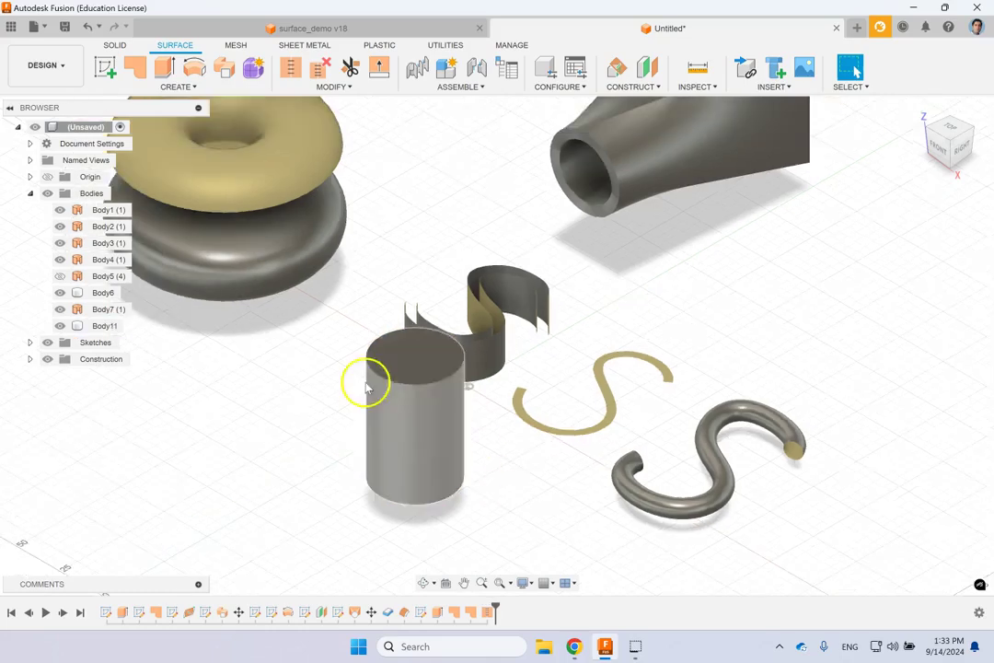
{"action": "left_click", "coordinate": [106, 328]}
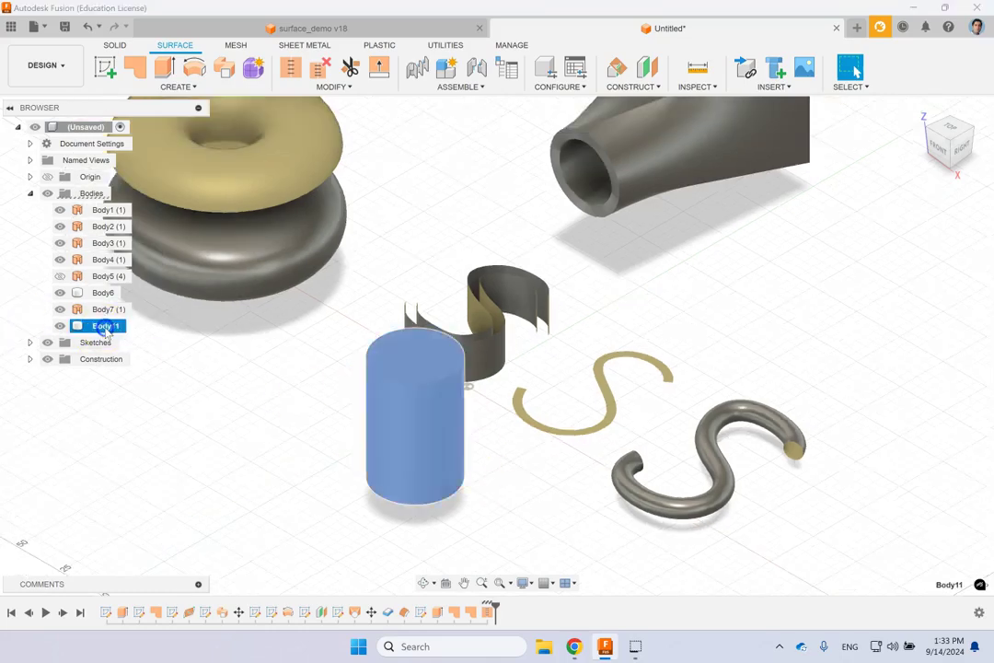
{"action": "left_click", "coordinate": [678, 299]}
{"action": "middle_click_drag", "start_coordinate": [678, 299], "coordinate": [681, 305], "text": "shift"}
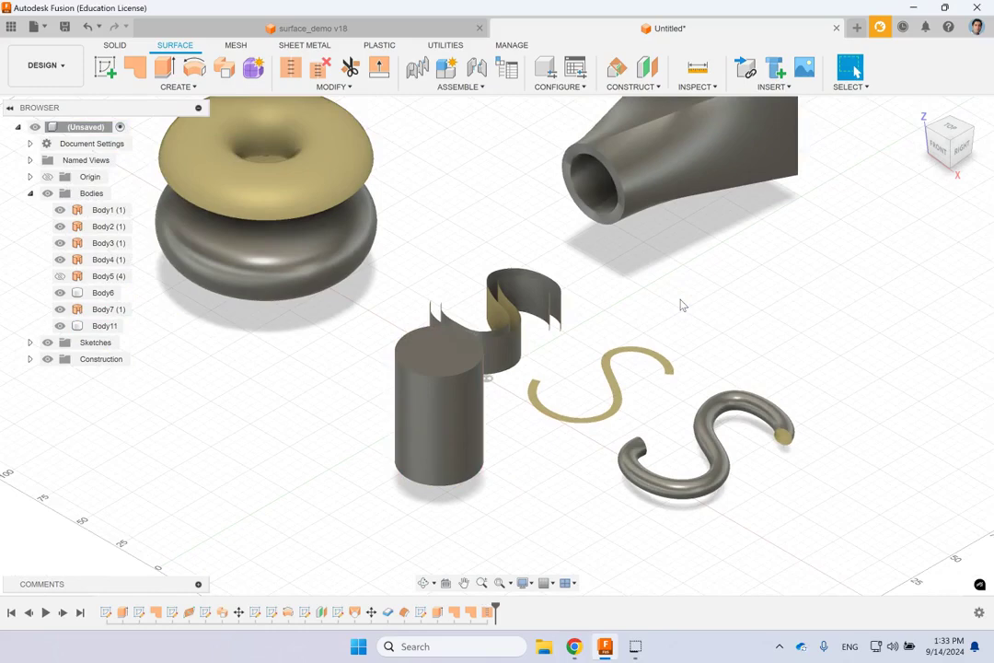
{"action": "scroll", "coordinate": [681, 305], "scroll_direction": "down", "scroll_amount": 1}
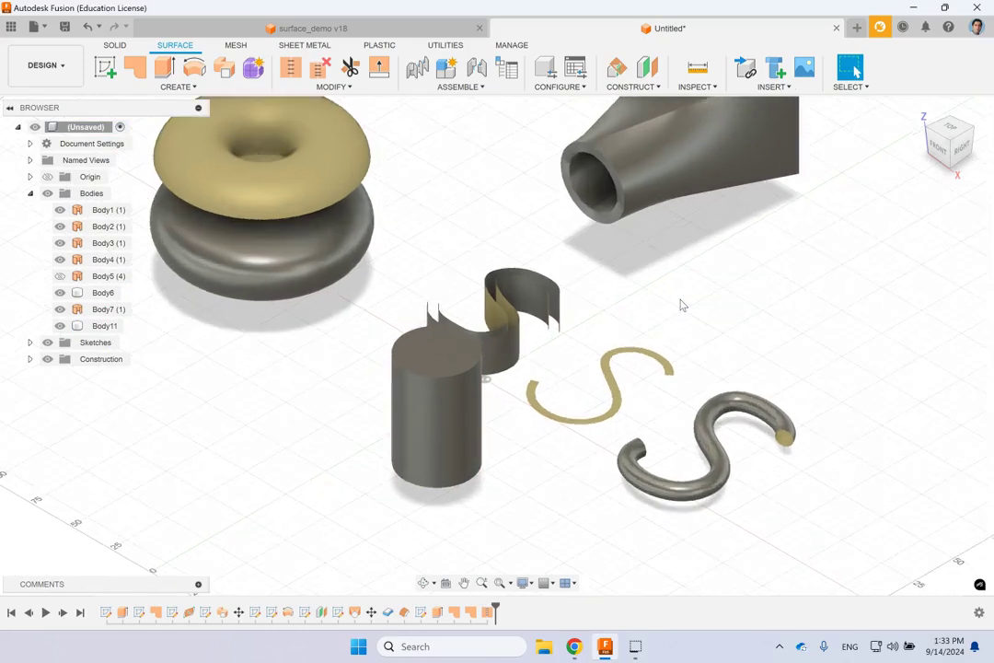
{"action": "scroll", "coordinate": [681, 305], "scroll_direction": "down", "scroll_amount": 1}
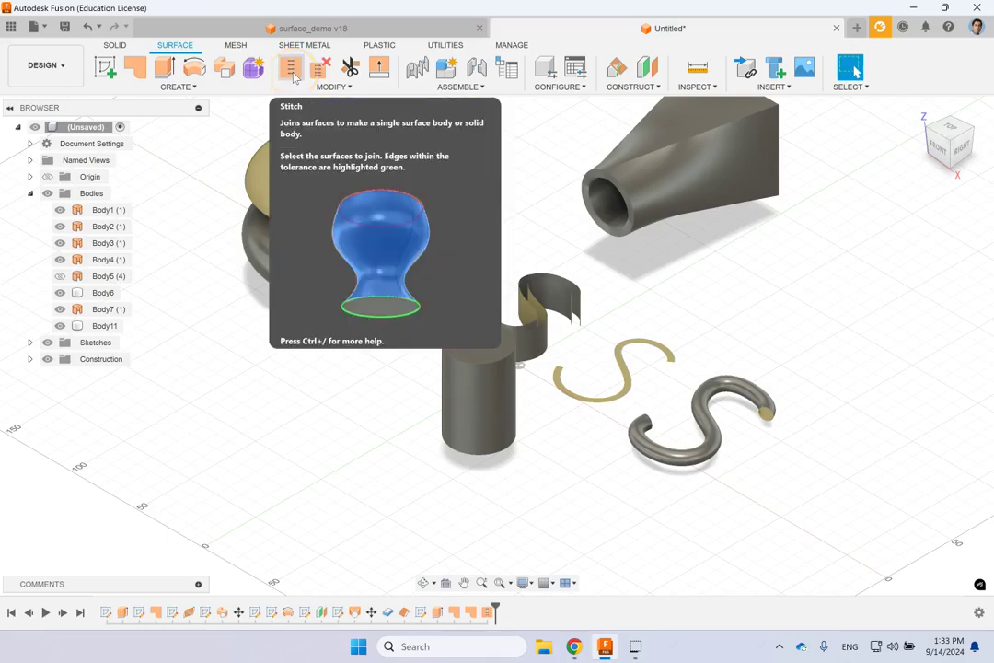
{"action": "left_click", "coordinate": [702, 442]}
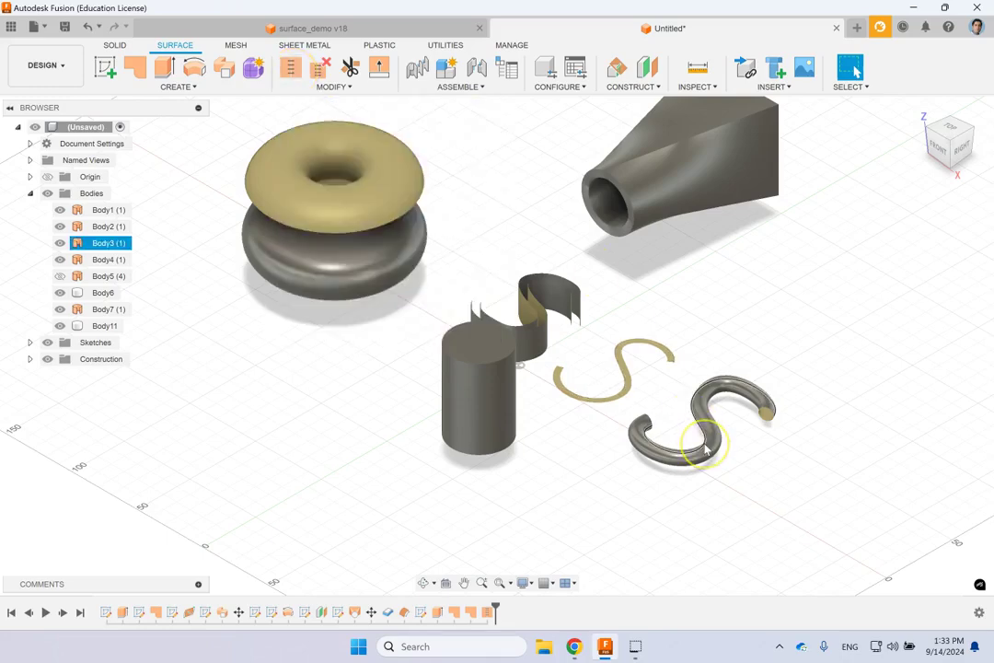
{"action": "key", "text": "Escape"}
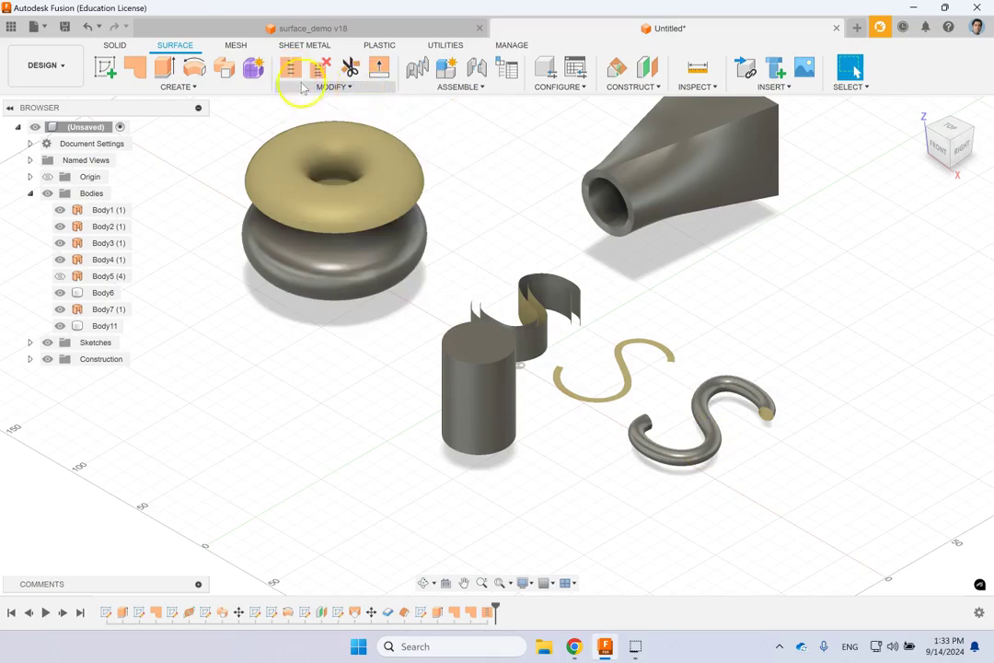
{"action": "left_click", "coordinate": [196, 86]}
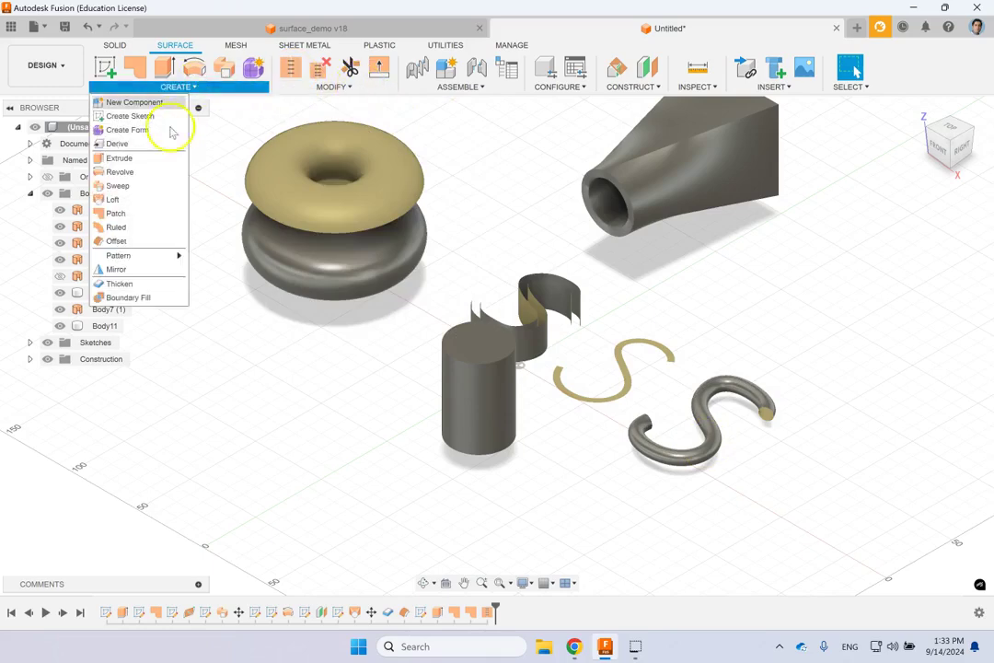
{"action": "mouse_move", "coordinate": [134, 262]}
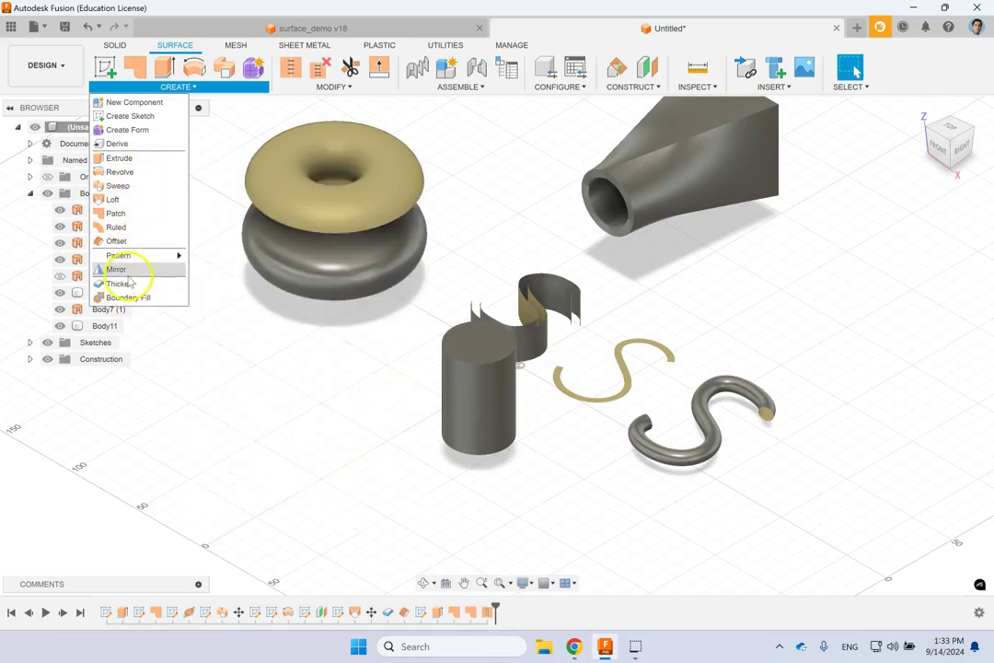
{"action": "left_click", "coordinate": [440, 165]}
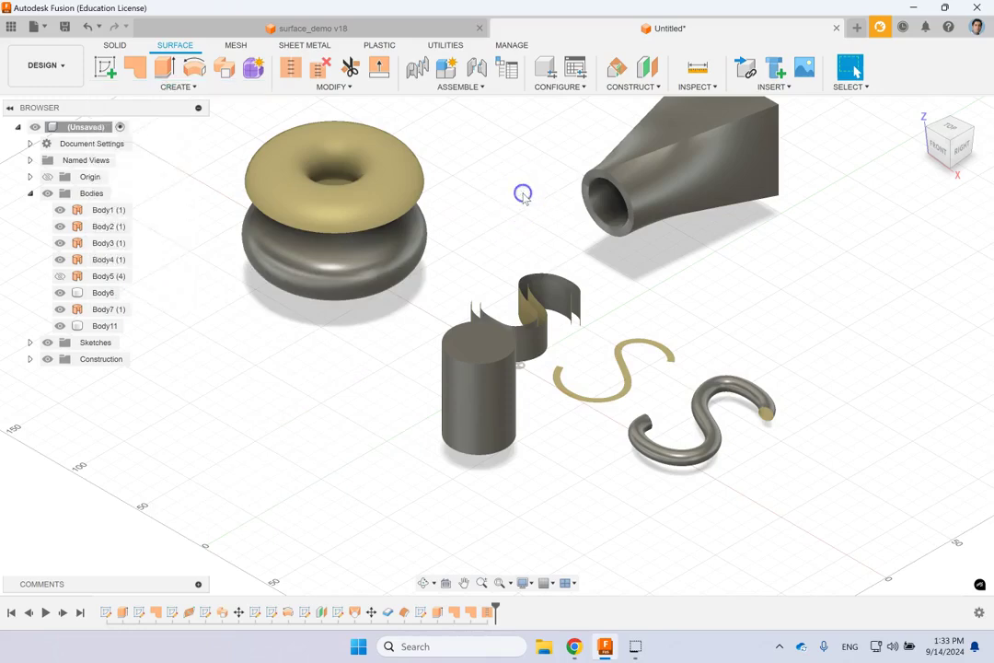
{"action": "left_click", "coordinate": [351, 87]}
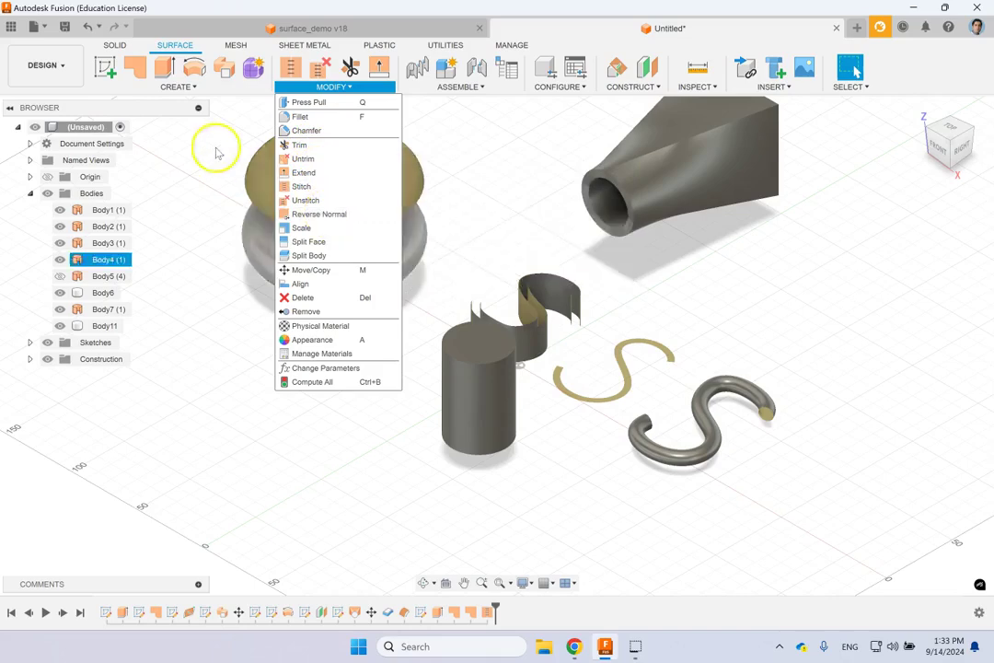
{"action": "left_click", "coordinate": [172, 90]}
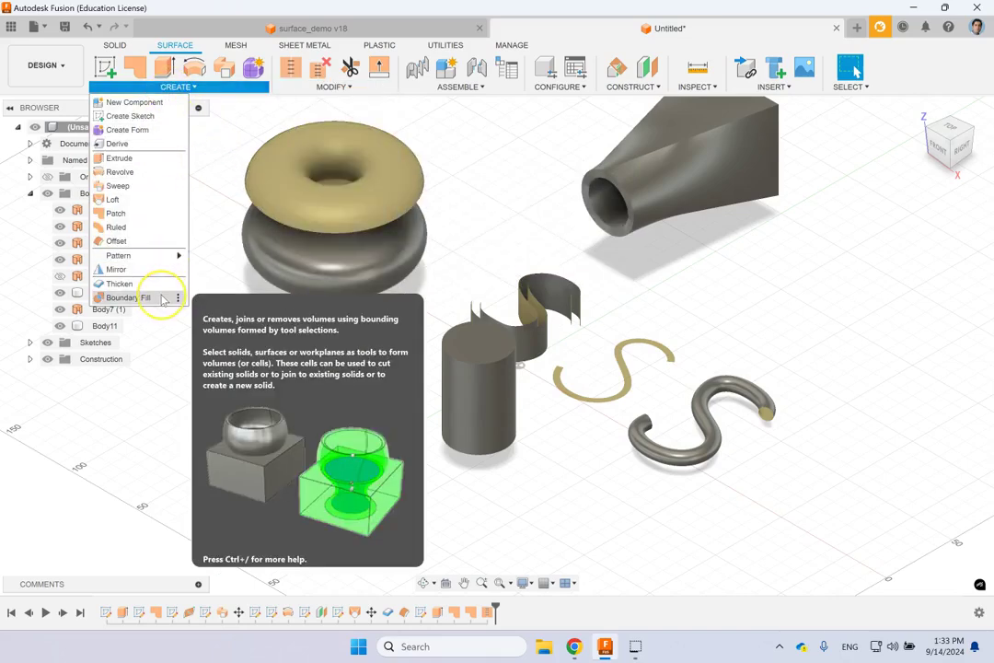
{"action": "left_click", "coordinate": [668, 277]}
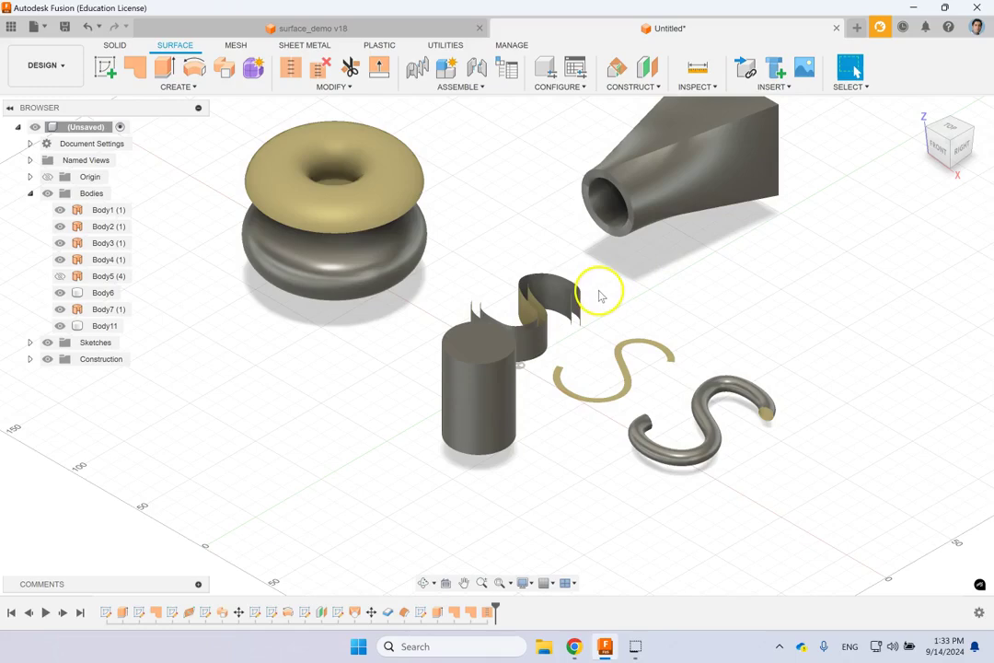
Delete the stitched solid cylinder body
{"action": "right_click", "coordinate": [112, 331]}
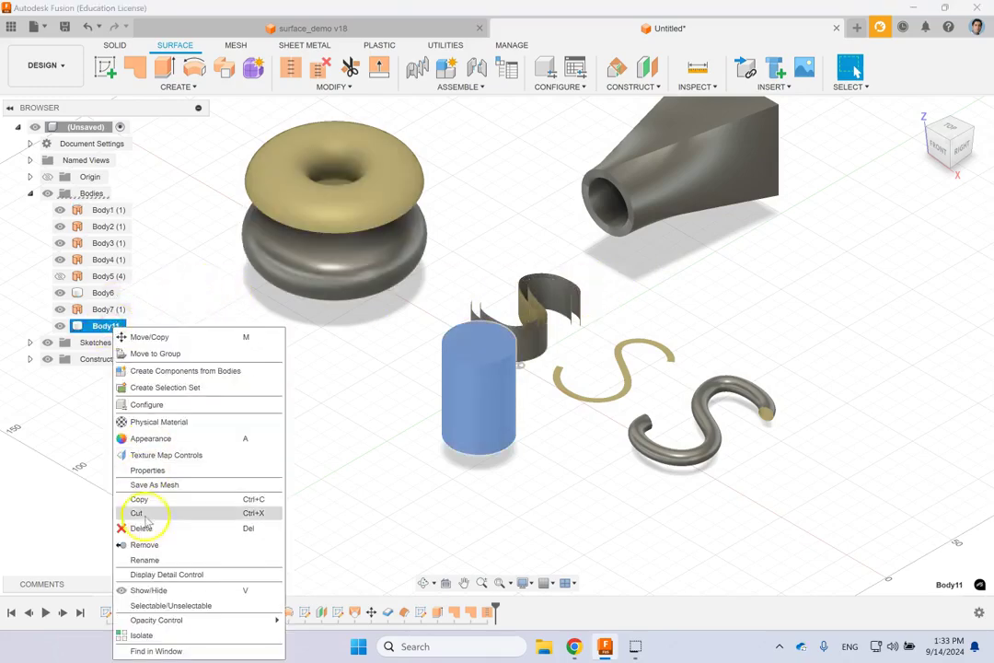
{"action": "left_click", "coordinate": [145, 525]}
Try deleting the cylindrical wall body and undo the deletion
{"action": "left_click", "coordinate": [122, 360]}
{"action": "right_click", "coordinate": [123, 363]}
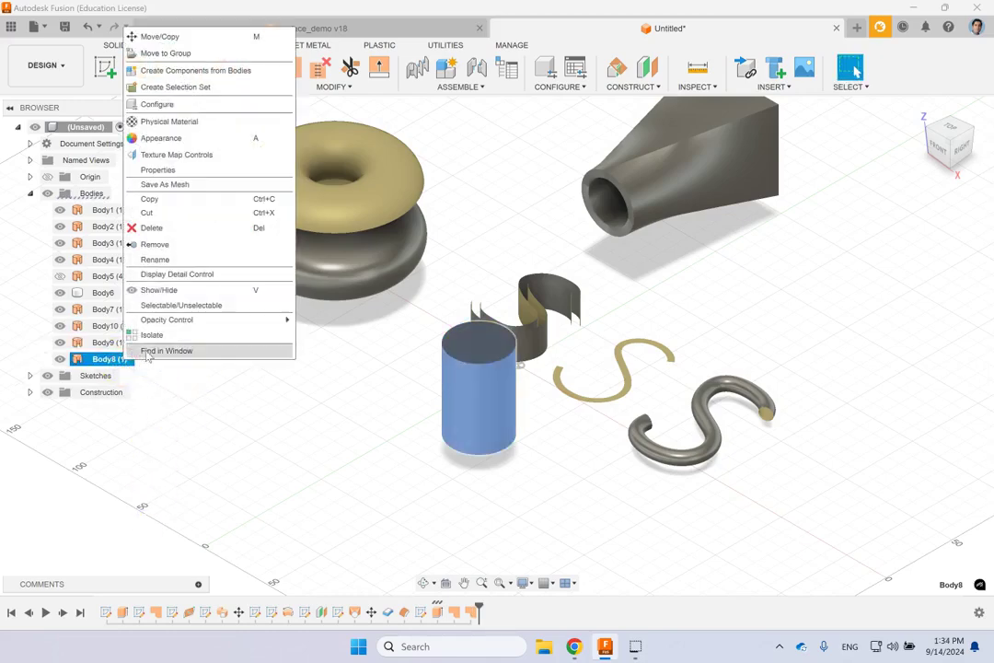
{"action": "left_click", "coordinate": [181, 229]}
{"action": "left_click", "coordinate": [434, 342]}
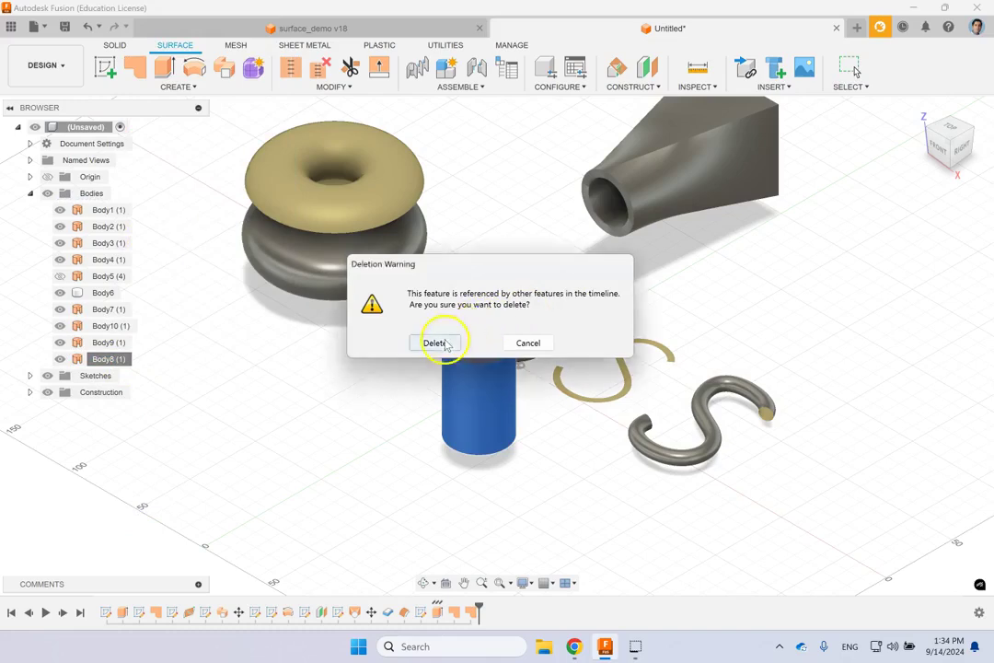
{"action": "left_click", "coordinate": [129, 341]}
{"action": "right_click", "coordinate": [124, 341]}
{"action": "left_click", "coordinate": [248, 396]}
{"action": "key", "text": "ctrl+z"}
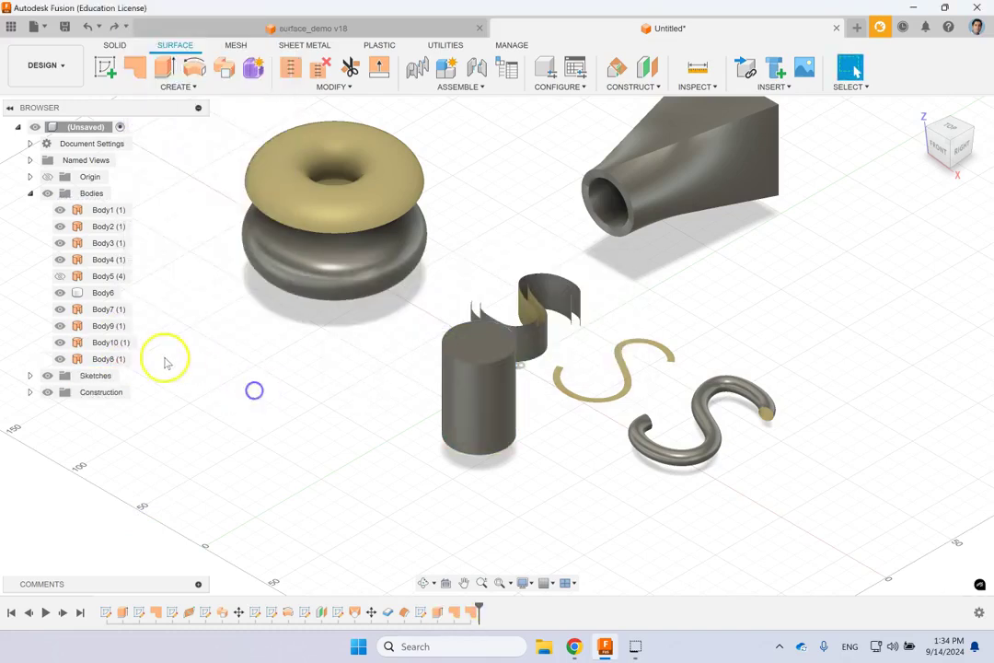
Delete the bottom and top patch bodies of the cylinder, keeping its open cylindrical wall
{"action": "left_click", "coordinate": [107, 358]}
{"action": "left_click", "coordinate": [105, 343]}
{"action": "right_click", "coordinate": [102, 345]}
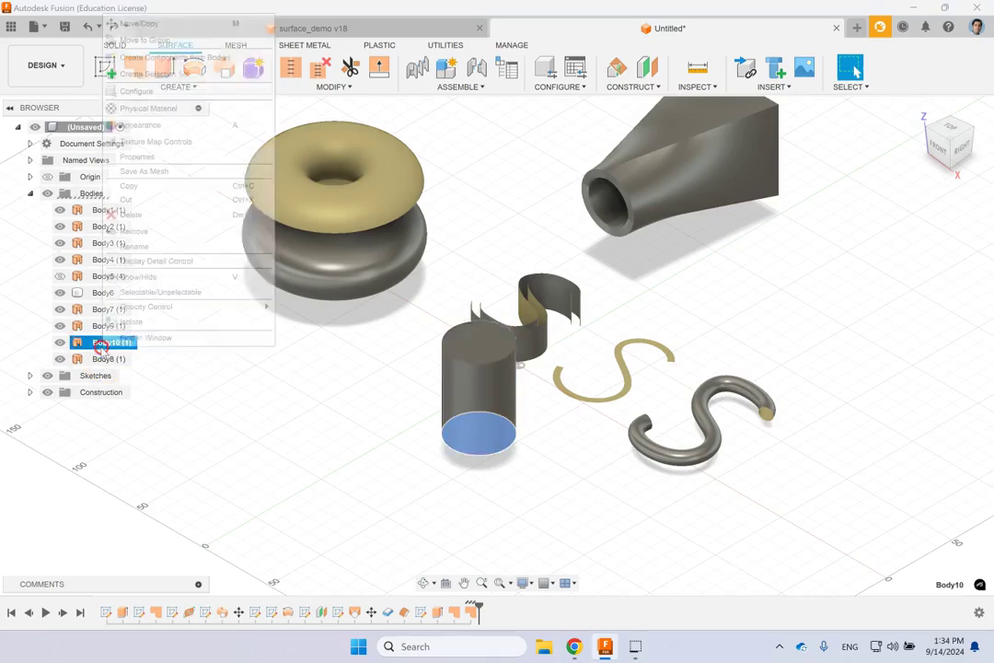
{"action": "left_click", "coordinate": [140, 216]}
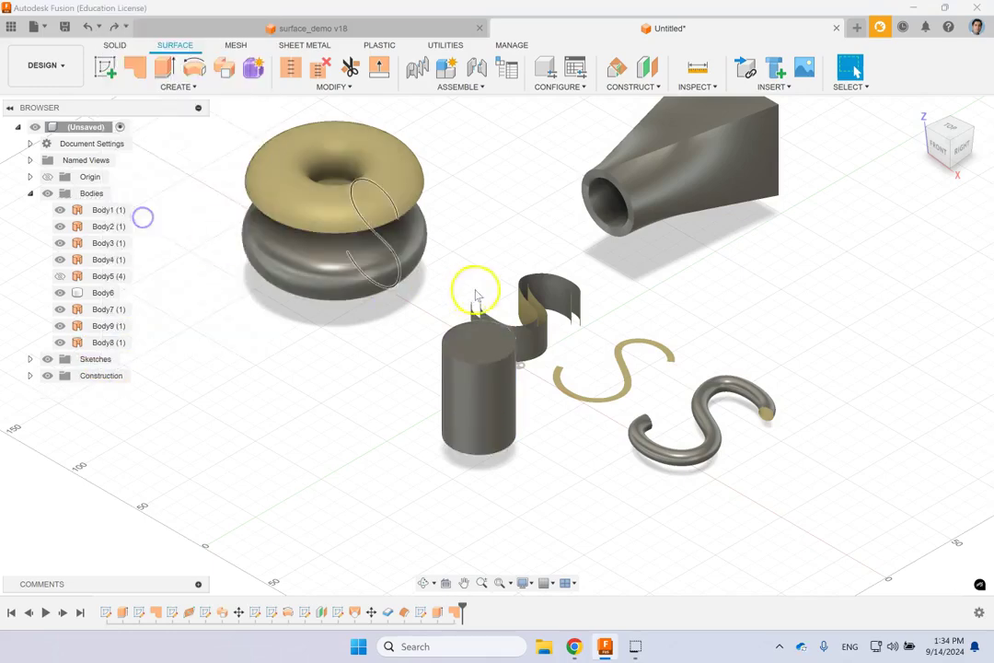
{"action": "left_click", "coordinate": [442, 339]}
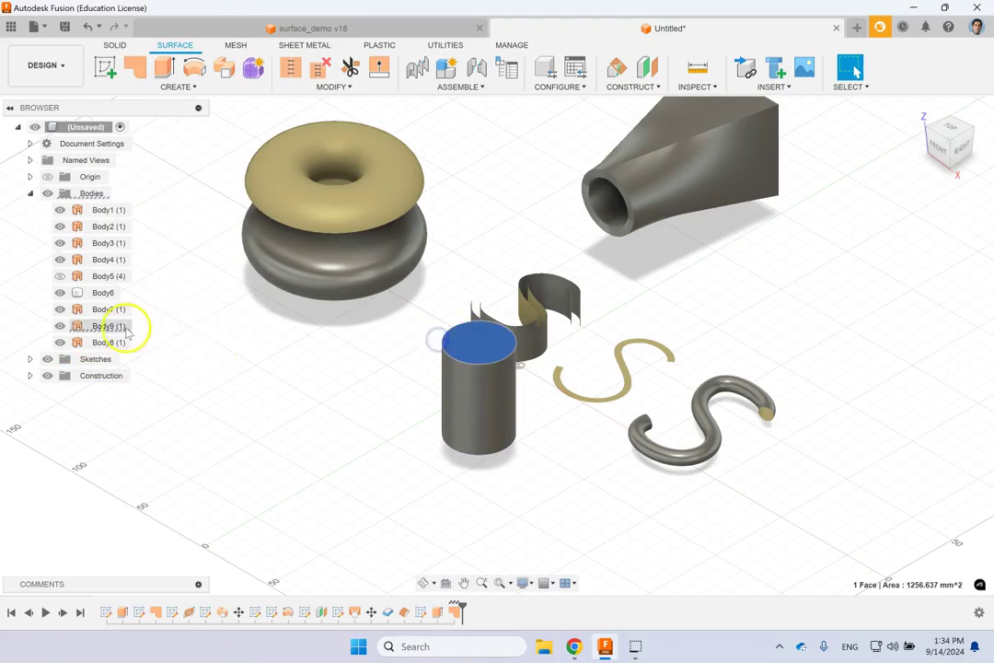
{"action": "right_click", "coordinate": [126, 329]}
{"action": "left_click", "coordinate": [158, 530]}
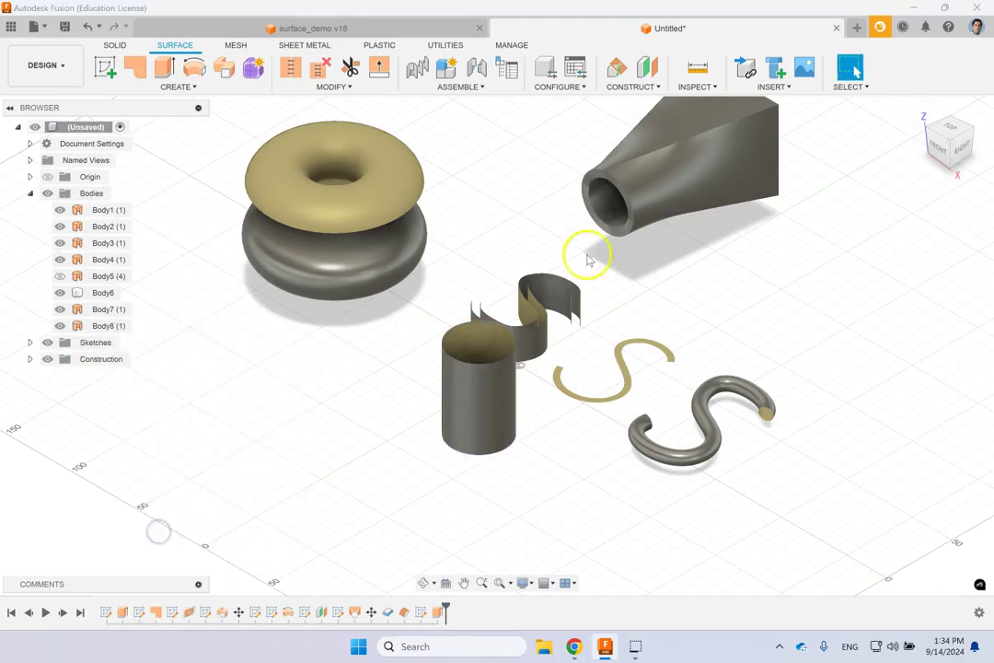
Edit the cylindrical surface's extrude feature to give the open cylinder a greater height
{"action": "right_click", "coordinate": [110, 327]}
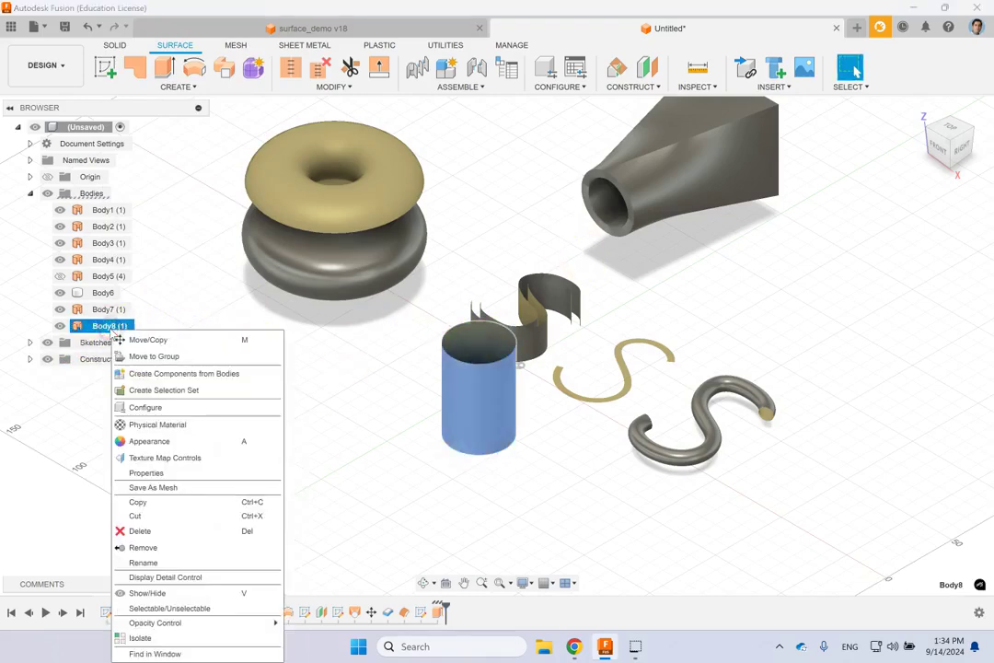
{"action": "left_click", "coordinate": [432, 581]}
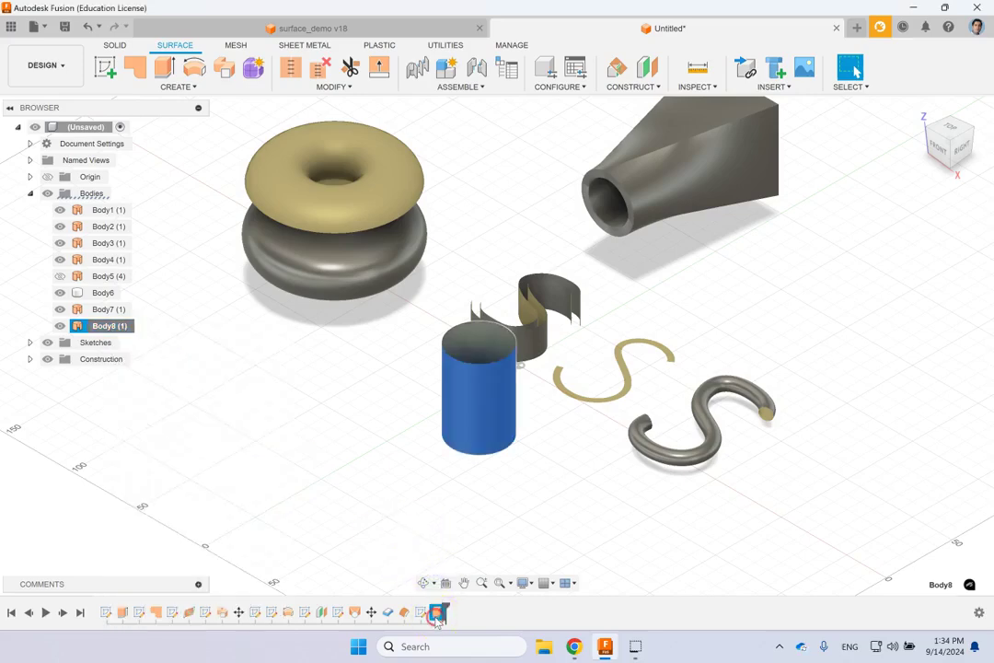
{"action": "right_click", "coordinate": [436, 614]}
{"action": "left_click", "coordinate": [465, 466]}
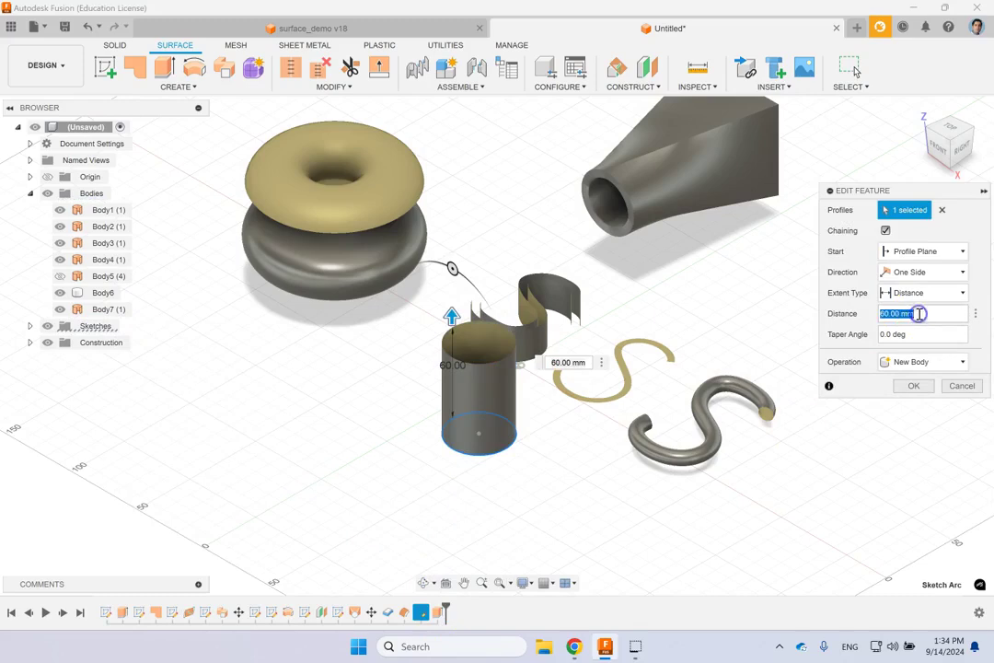
{"action": "key", "text": "Return"}
{"action": "left_click", "coordinate": [565, 461]}
{"action": "left_click", "coordinate": [443, 329]}
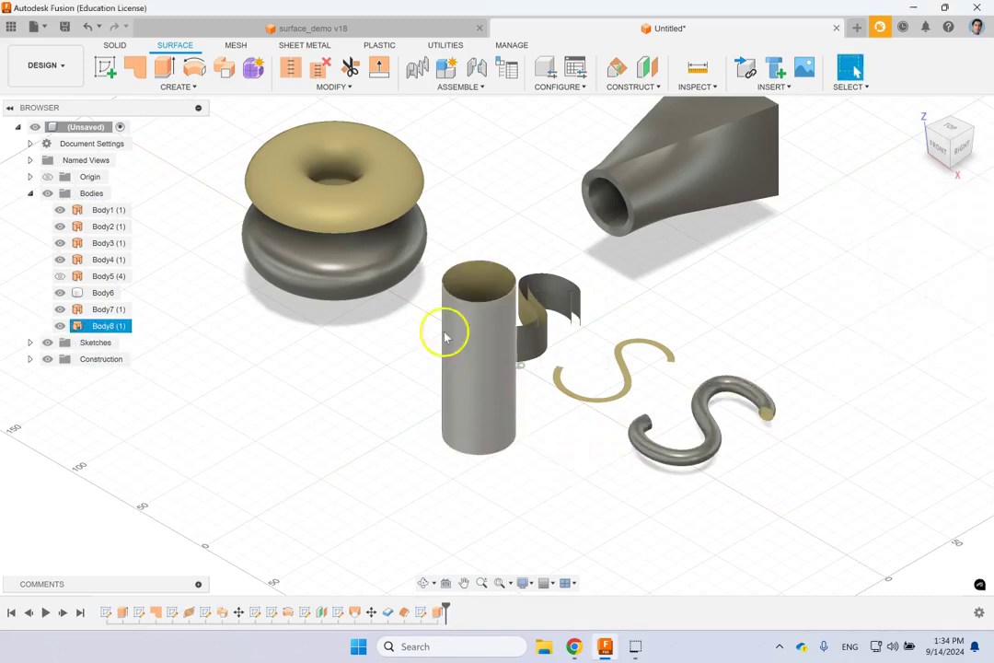
Sketch a diagonal line on the front origin plane, sloping down through the tall cylinder and extending past both sides of it
{"action": "left_click", "coordinate": [101, 69]}
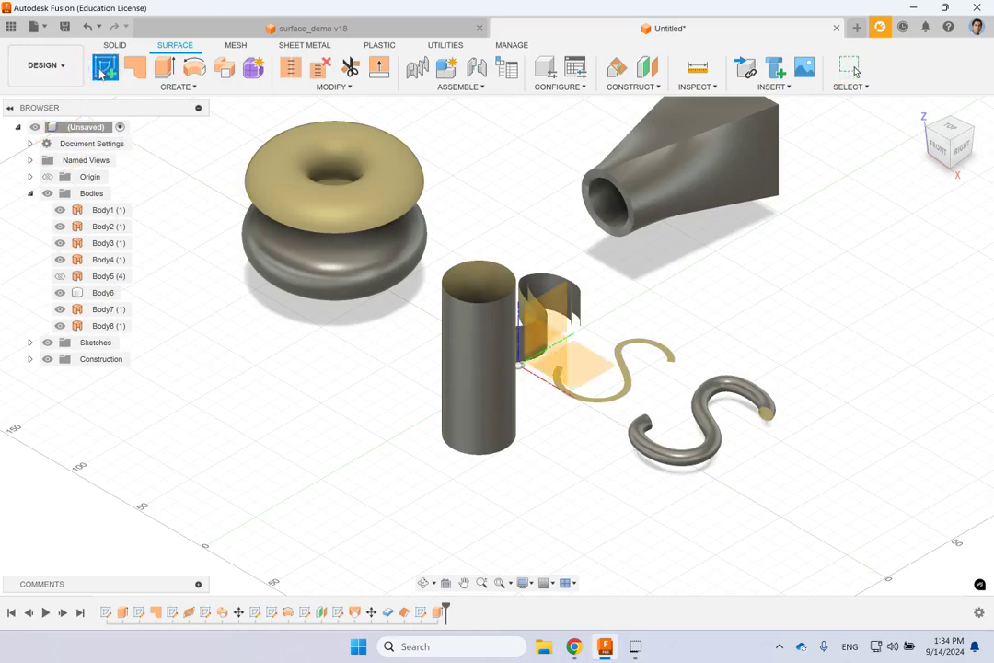
{"action": "left_click", "coordinate": [177, 127]}
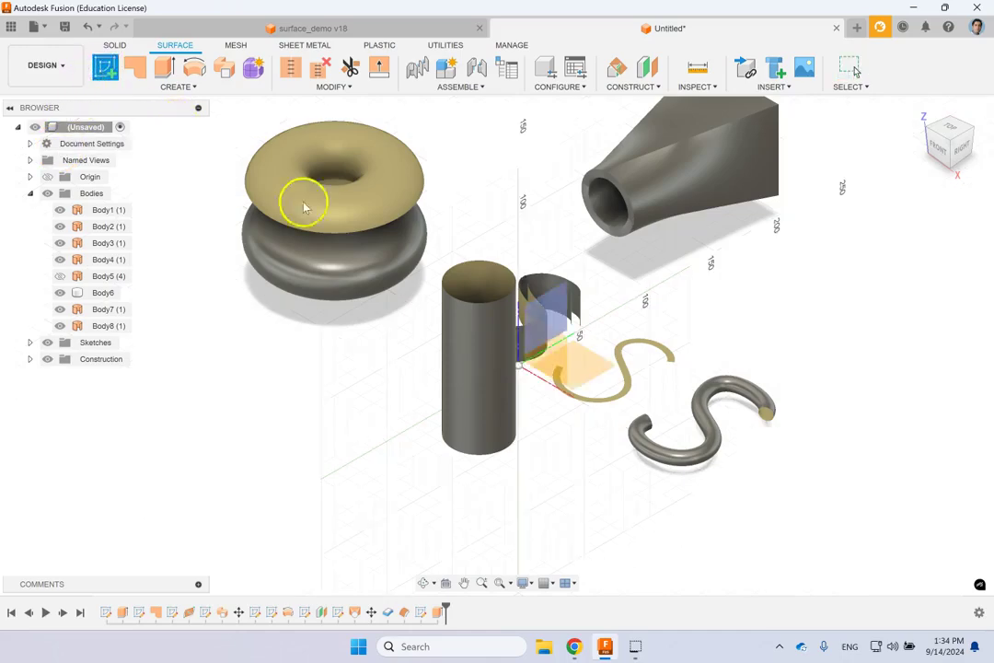
{"action": "left_click", "coordinate": [558, 357]}
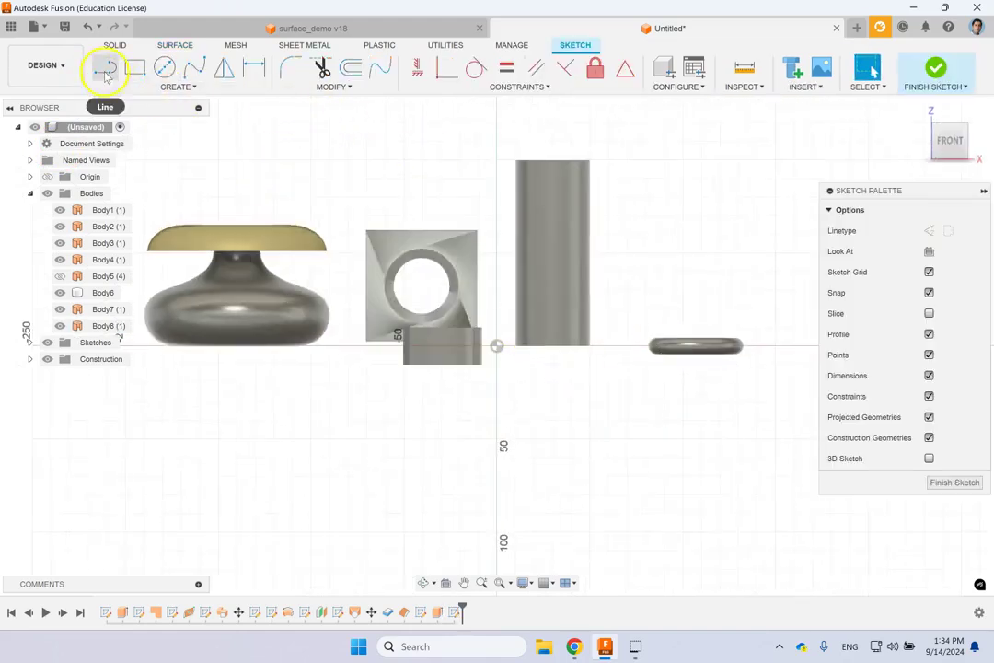
{"action": "left_click", "coordinate": [106, 71]}
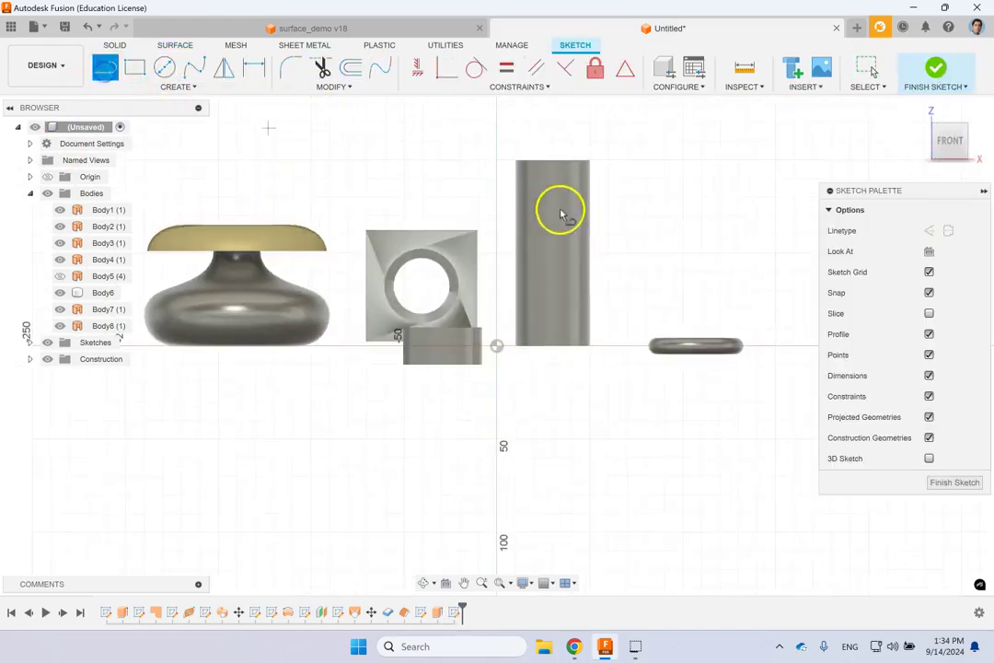
{"action": "left_click", "coordinate": [472, 200]}
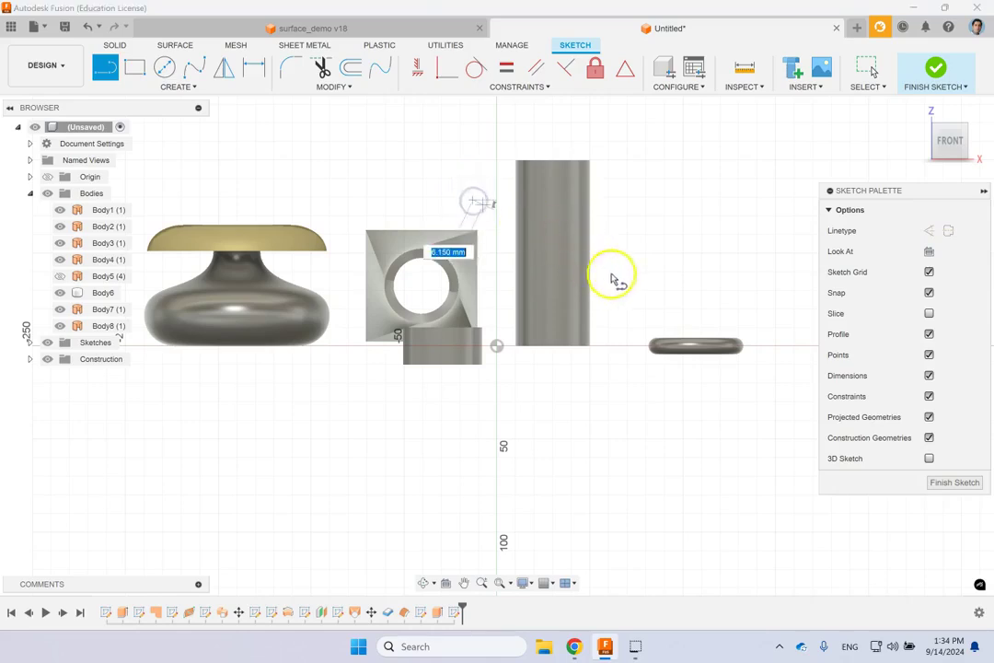
{"action": "left_click", "coordinate": [646, 293]}
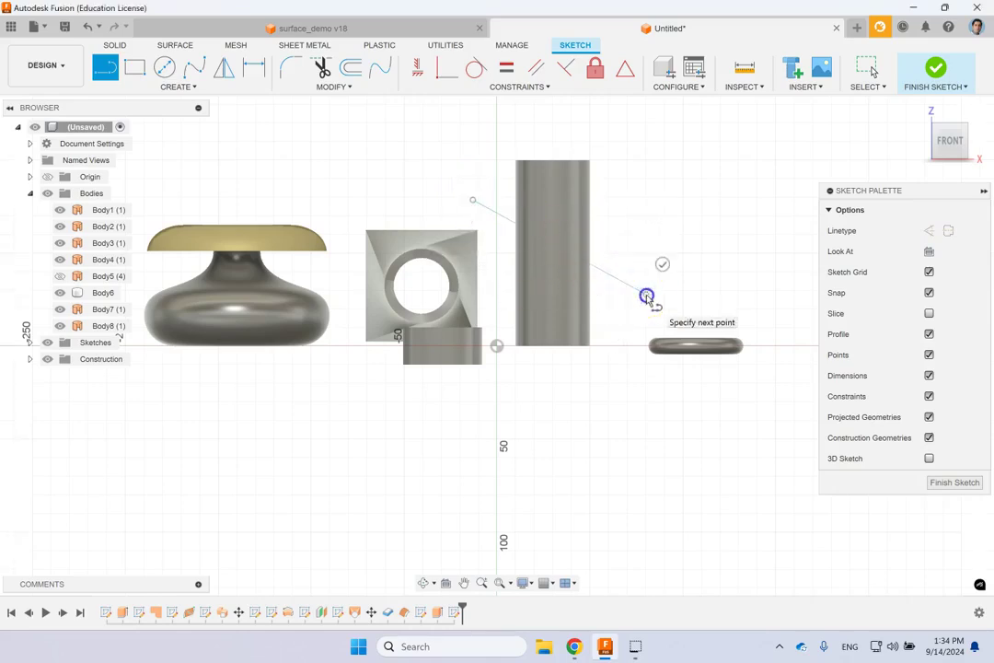
{"action": "left_click", "coordinate": [934, 71]}
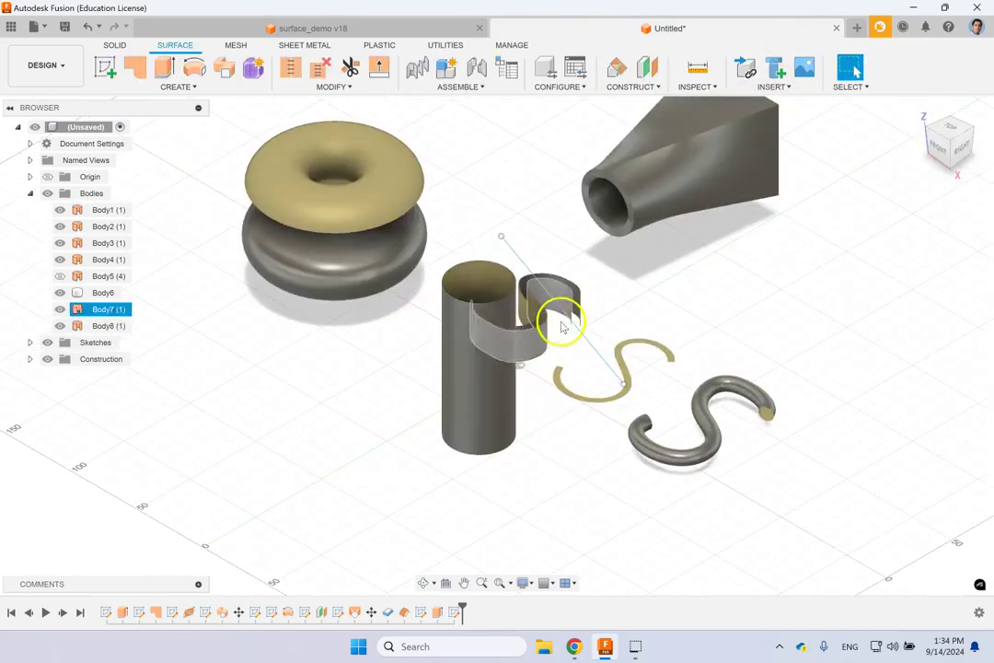
{"action": "left_click", "coordinate": [754, 294]}
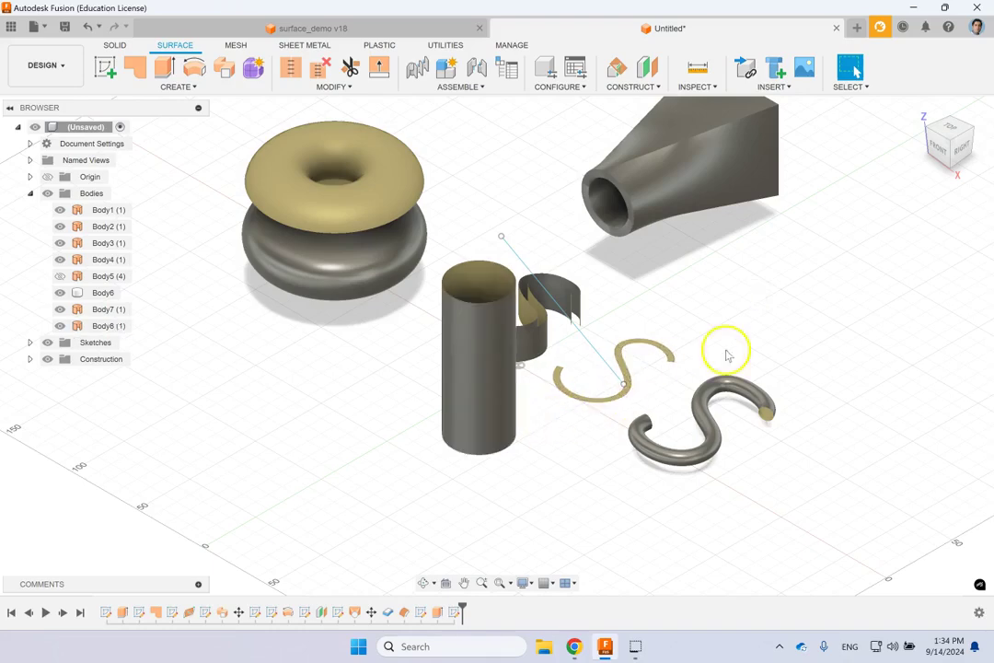
Move the example bodies apart so the tall cylinder stands clear of the S-shaped surface, using Move/Copy
{"action": "left_click", "coordinate": [357, 87]}
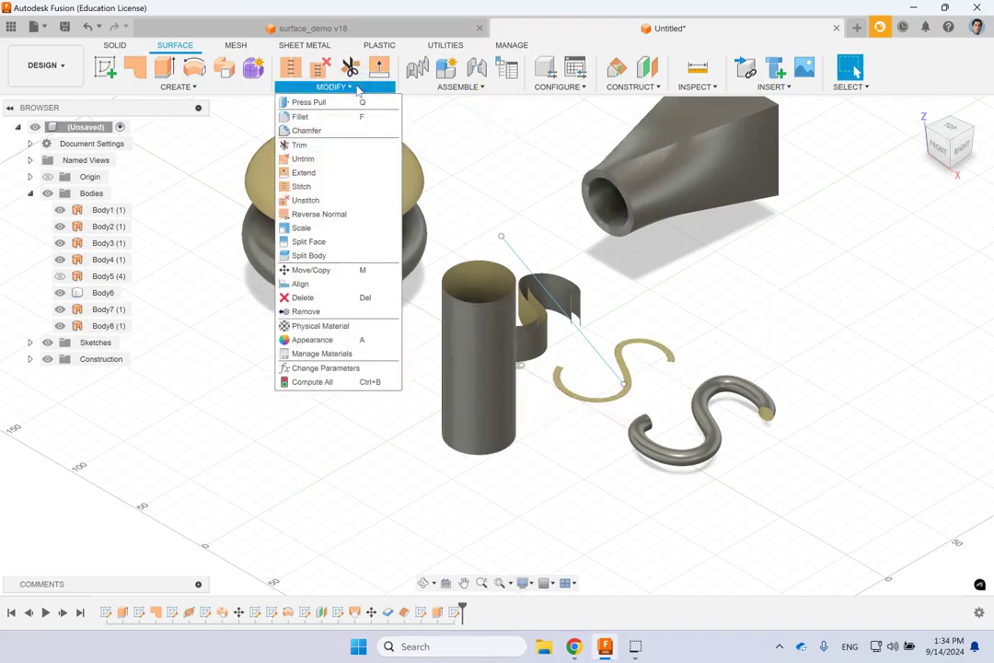
{"action": "left_click", "coordinate": [361, 271]}
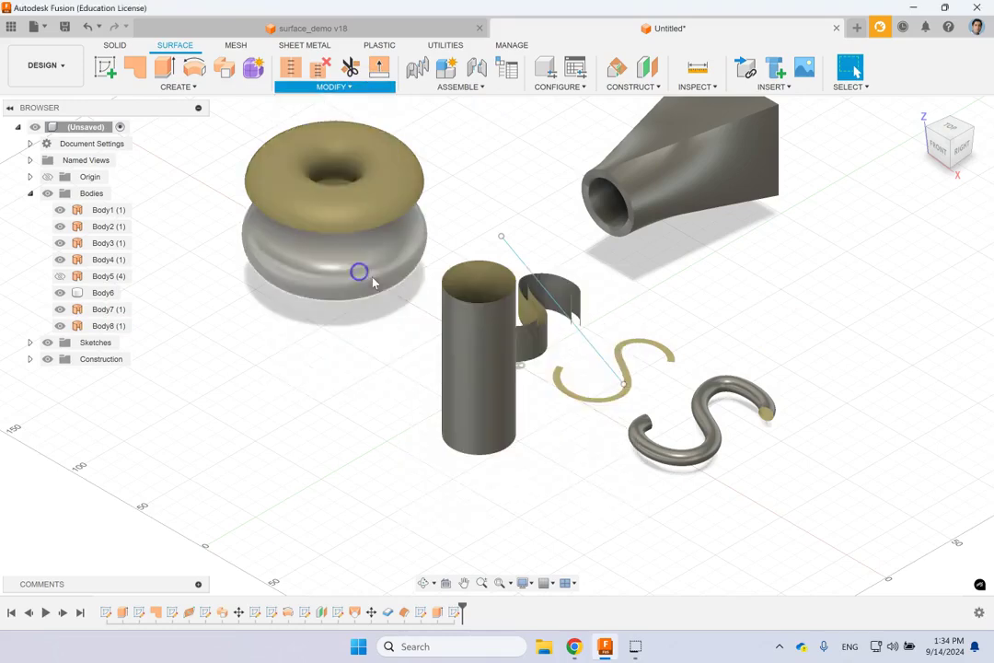
{"action": "left_click", "coordinate": [568, 408]}
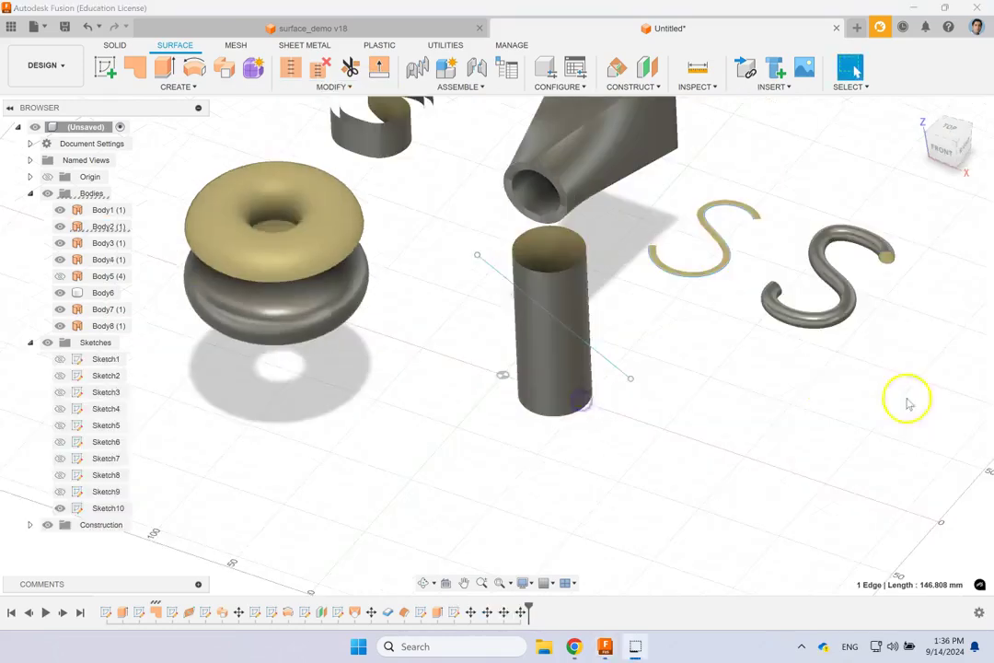
Create a construction plane along the diagonal sketch line at its lower end, with a proportional distance of 1
{"action": "mouse_move", "coordinate": [766, 382]}
{"action": "middle_mouse_down", "text": "shift"}
{"action": "mouse_move", "coordinate": [719, 384]}
{"action": "mouse_move", "coordinate": [678, 360]}
{"action": "mouse_move", "coordinate": [744, 396]}
{"action": "middle_mouse_up", "text": "shift"}
{"action": "left_click", "coordinate": [684, 387]}
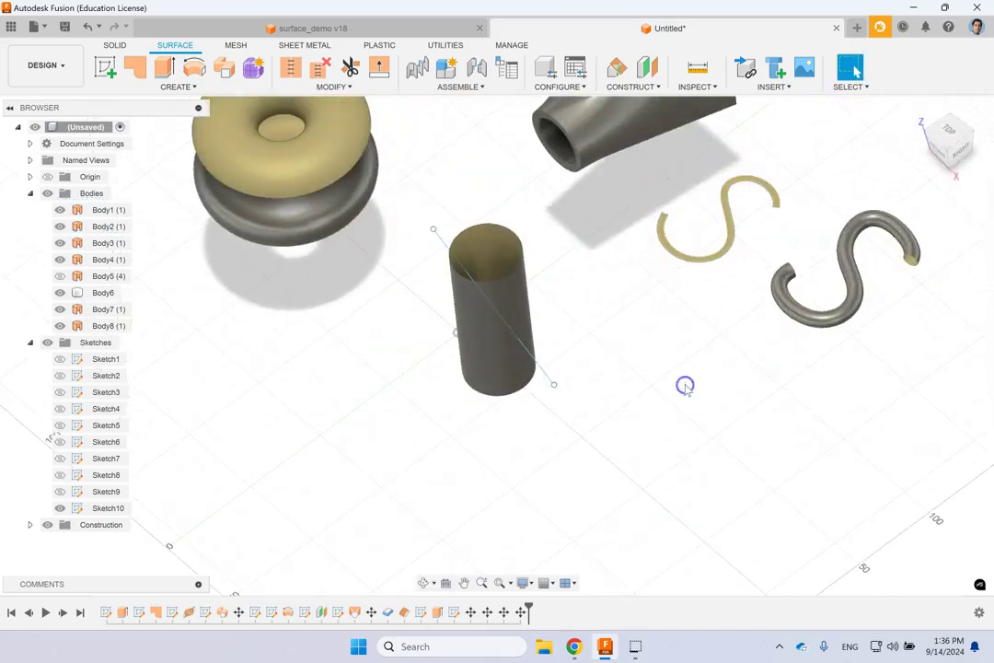
{"action": "left_click", "coordinate": [633, 87]}
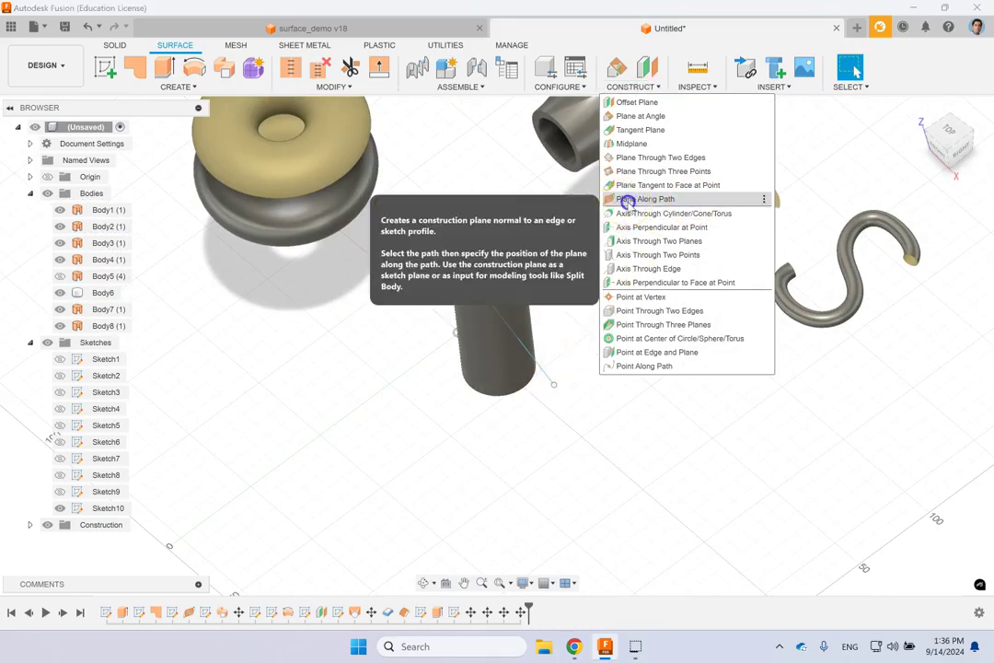
{"action": "left_click", "coordinate": [630, 199]}
{"action": "left_click", "coordinate": [546, 380]}
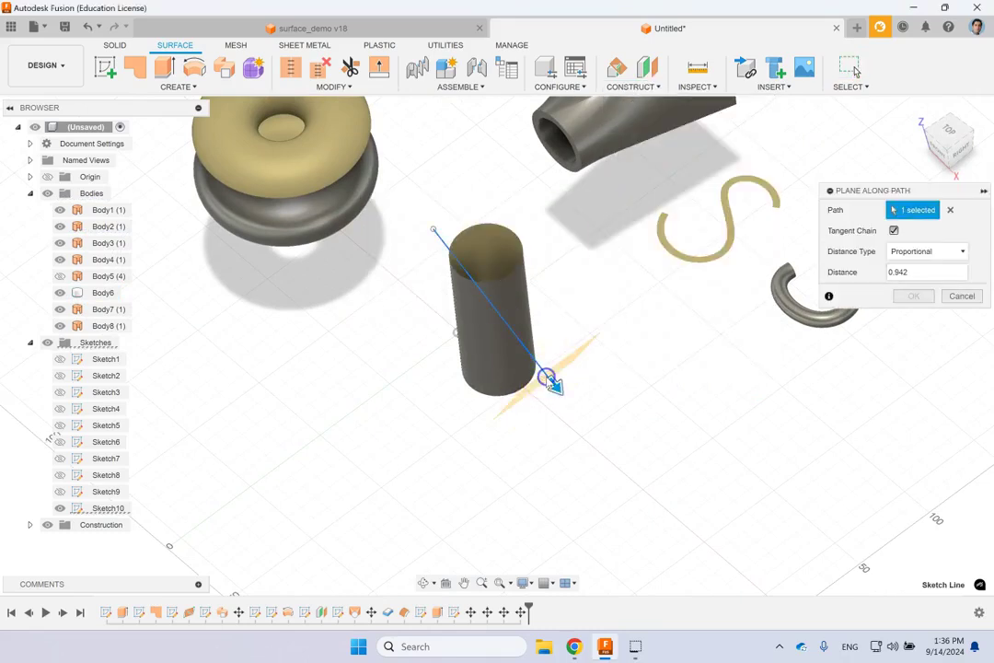
{"action": "left_click", "coordinate": [927, 273]}
{"action": "type", "text": "1"}
{"action": "key", "text": "Return"}
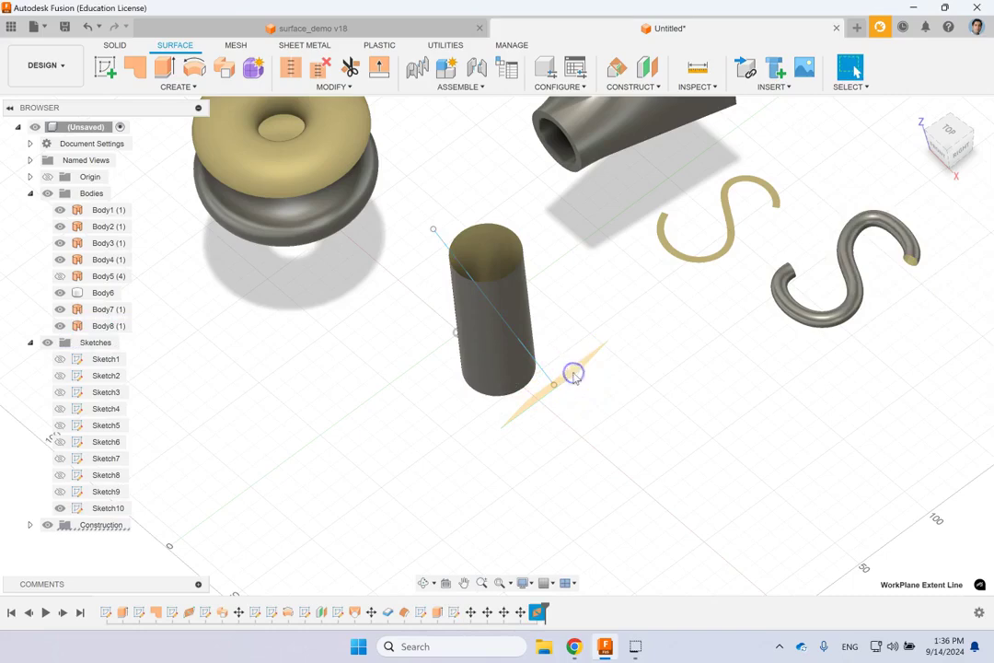
Sketch a circle on the new construction plane, centred on the diagonal line's lower endpoint and narrower than the cylinder
{"action": "middle_click_drag", "start_coordinate": [659, 419], "coordinate": [595, 348], "text": "shift"}
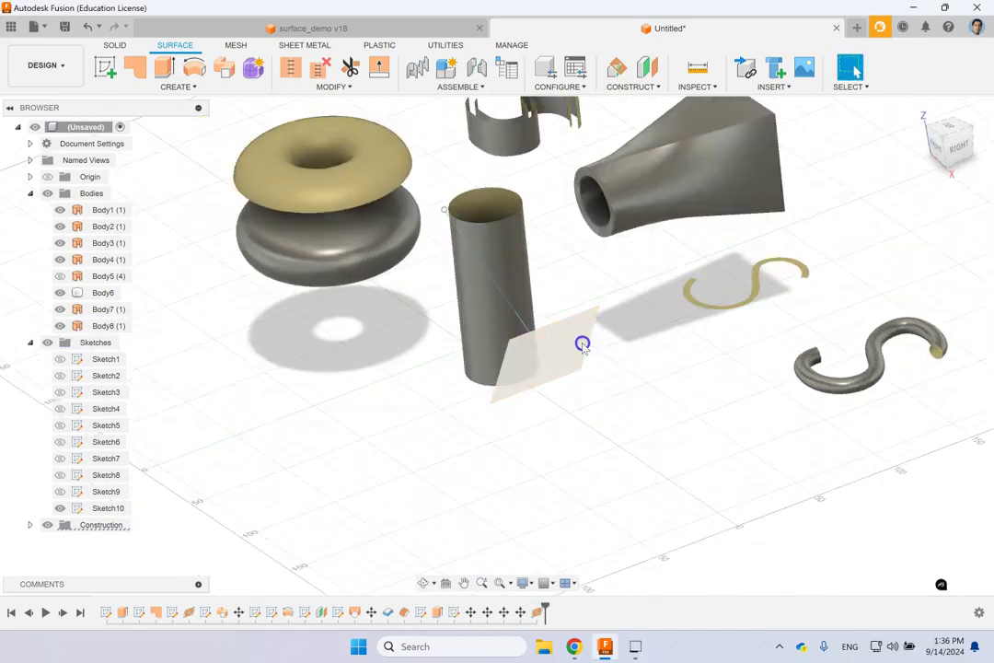
{"action": "left_click", "coordinate": [583, 345]}
{"action": "left_click", "coordinate": [104, 67]}
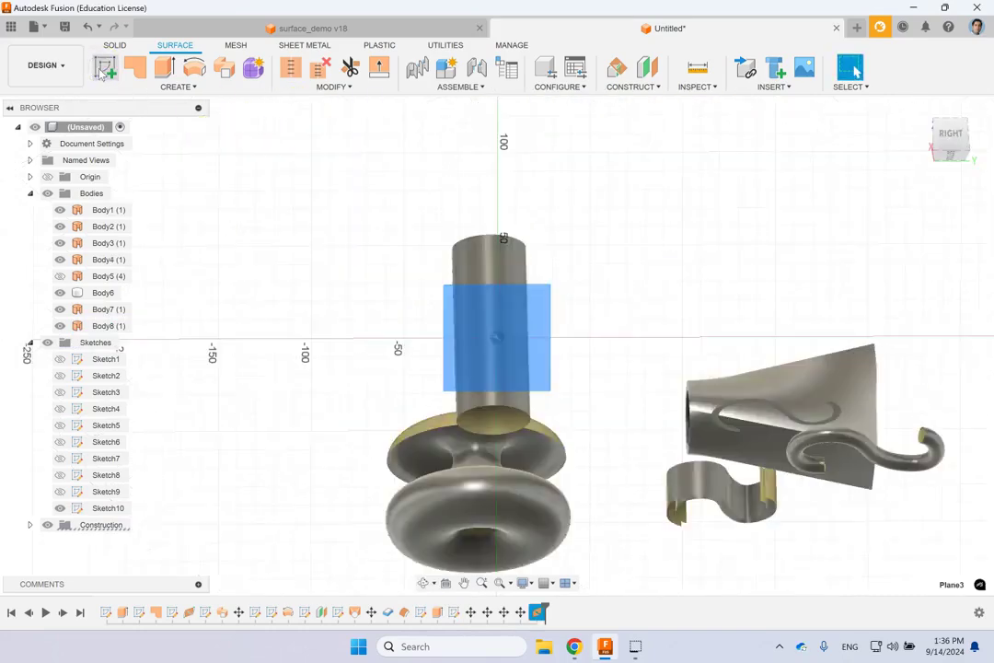
{"action": "left_click", "coordinate": [164, 67]}
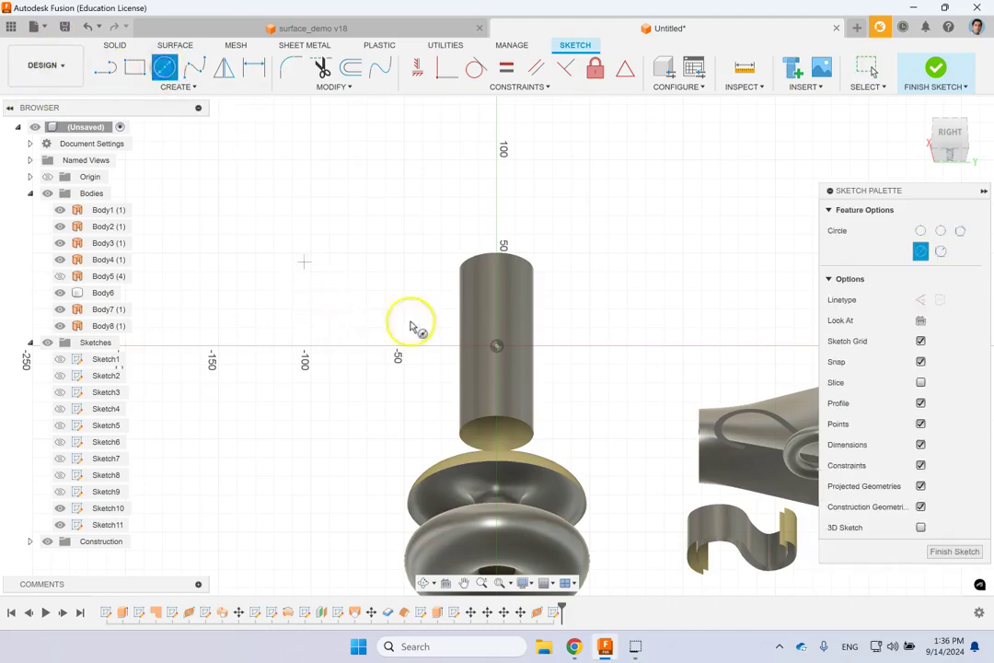
{"action": "left_click", "coordinate": [497, 350]}
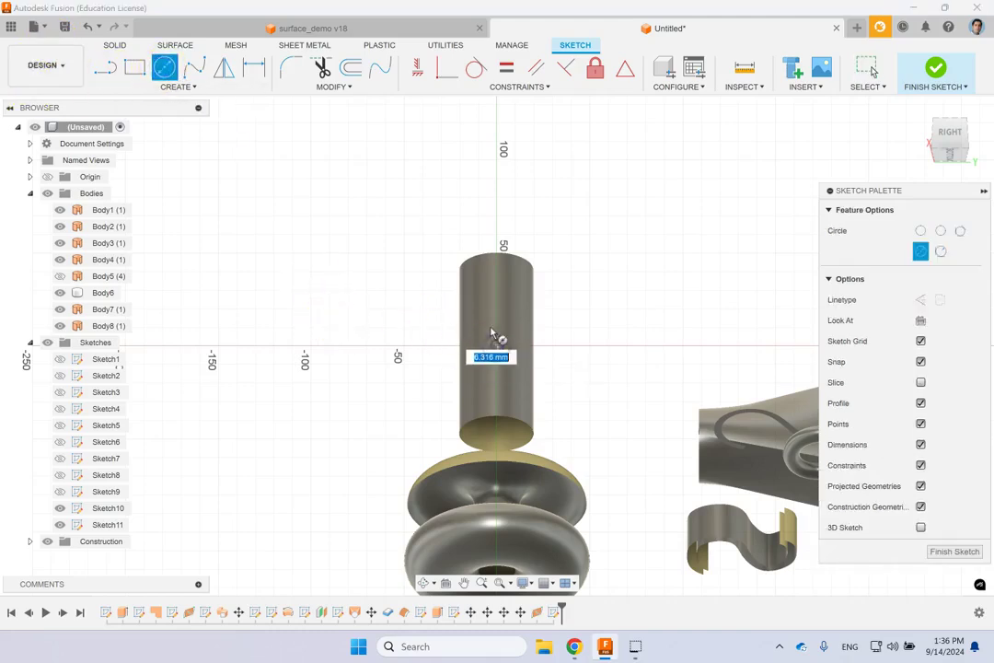
{"action": "left_click", "coordinate": [483, 324]}
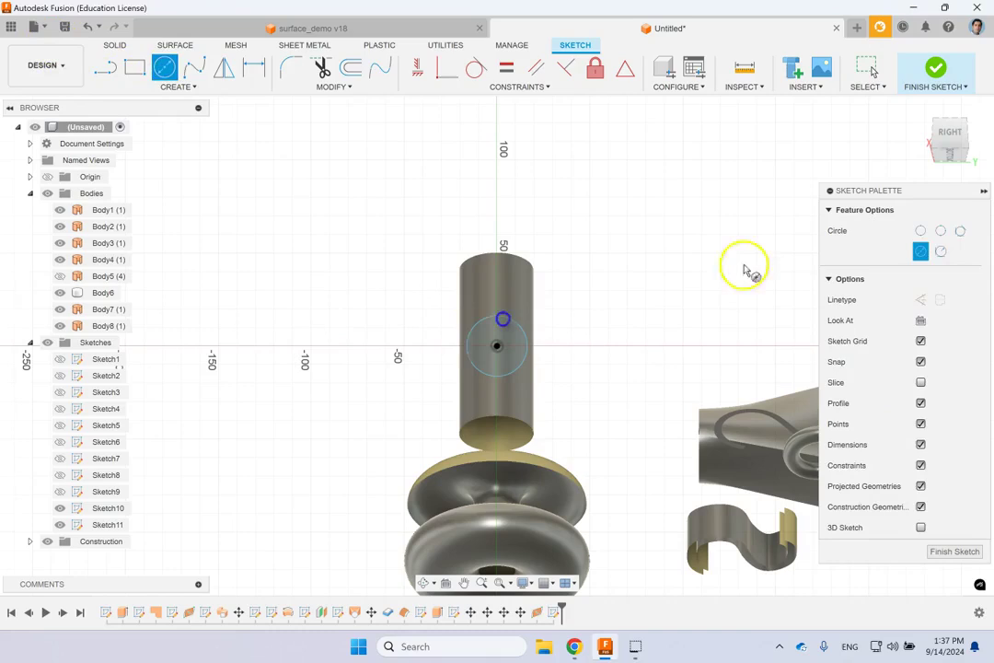
{"action": "left_click", "coordinate": [931, 71]}
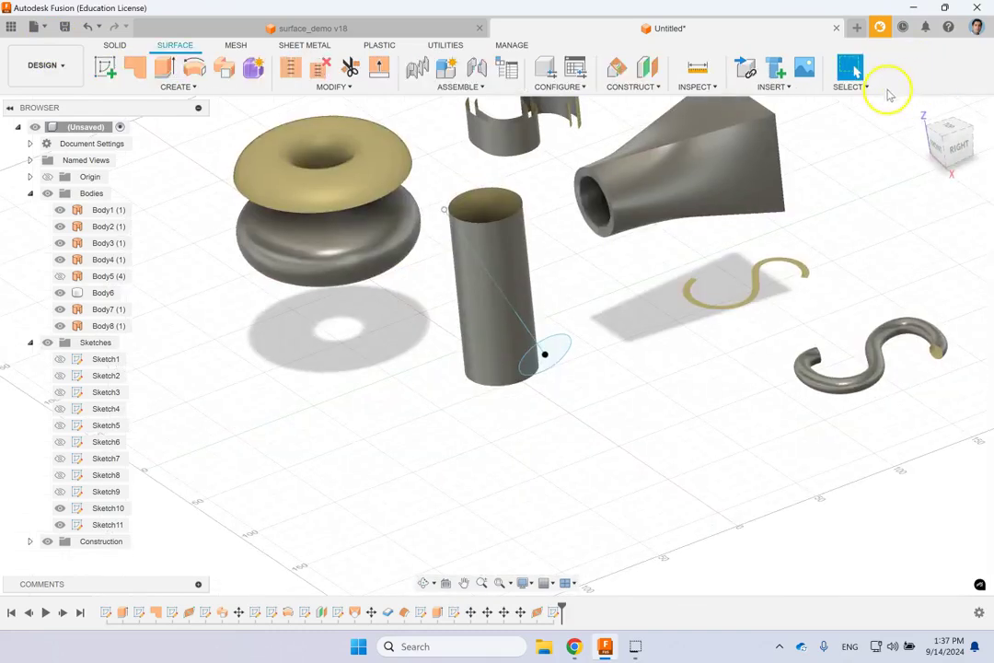
Start creating a surface from the circle at the lower end of the diagonal line
{"action": "left_click", "coordinate": [915, 106]}
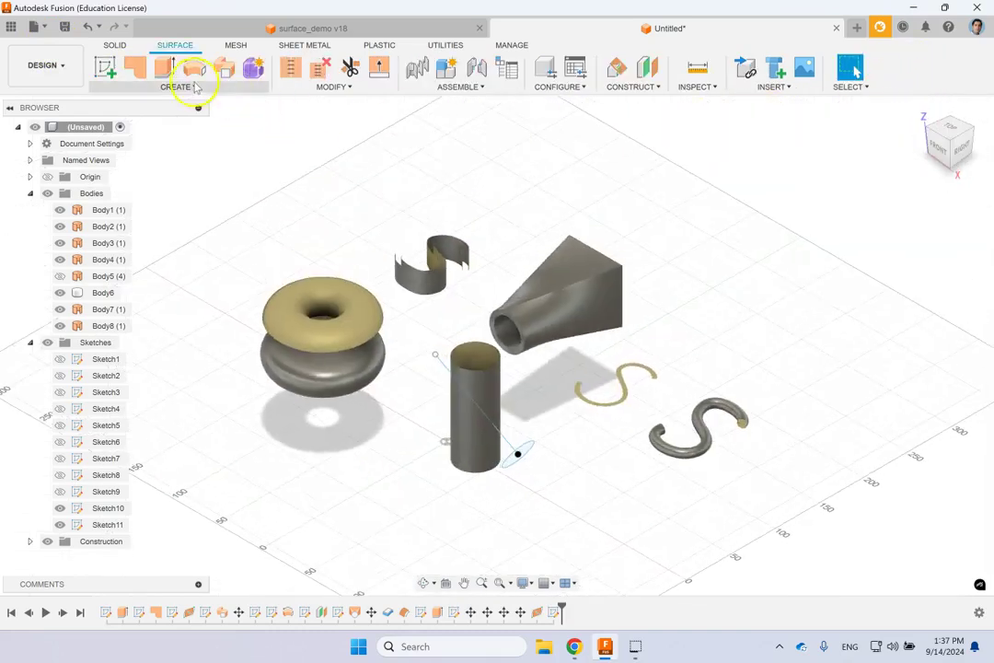
{"action": "left_click", "coordinate": [195, 87]}
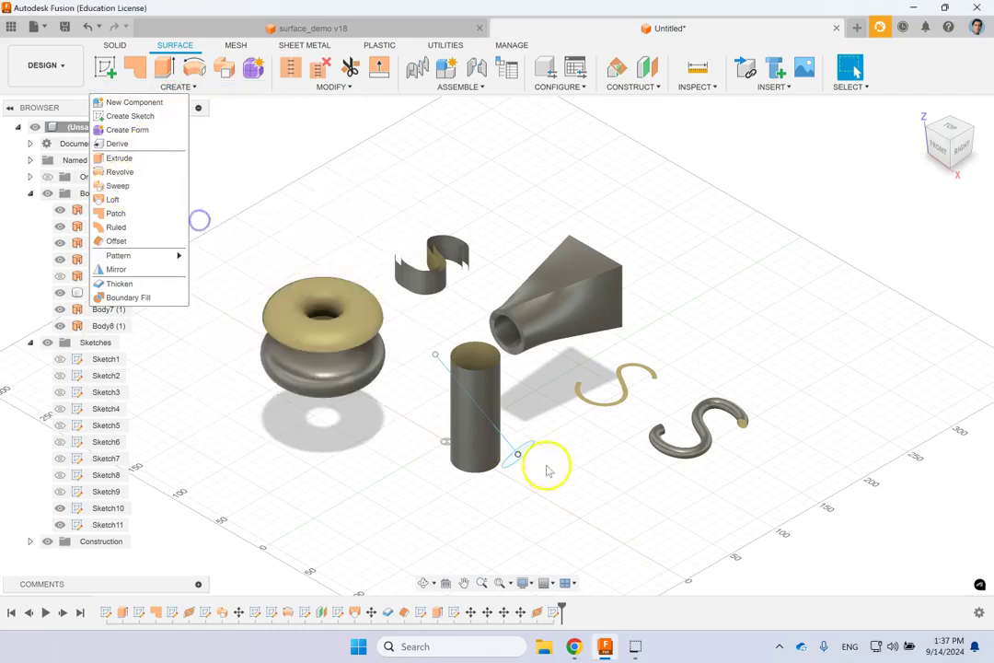
Sweep the circle profile along the full length of the diagonal line as a new surface body, with perpendicular orientation
{"action": "left_click", "coordinate": [147, 197]}
{"action": "left_click", "coordinate": [957, 509]}
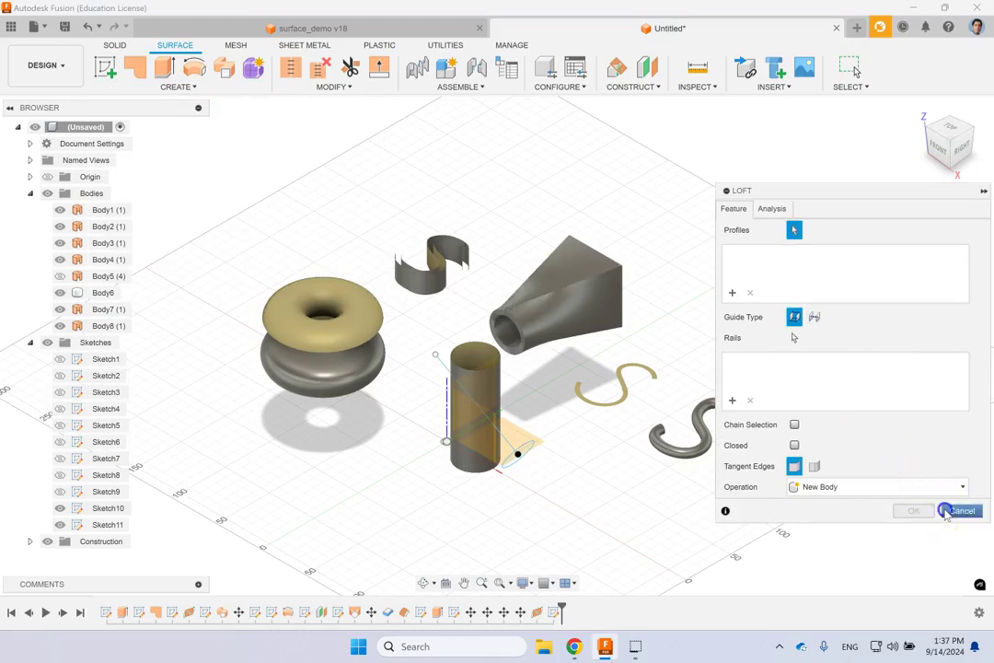
{"action": "left_click", "coordinate": [189, 88]}
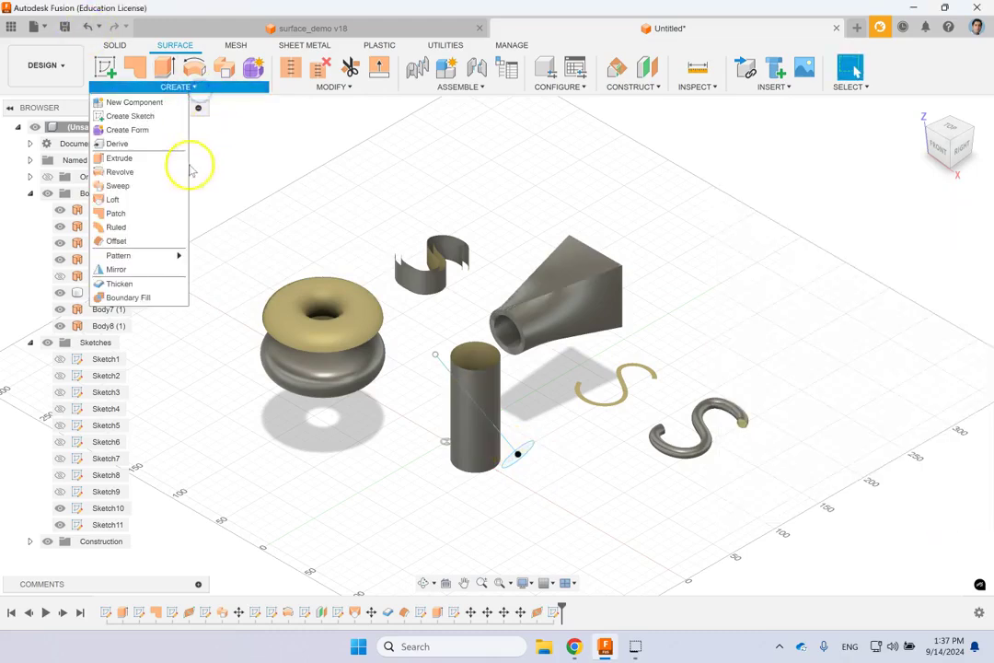
{"action": "left_click", "coordinate": [134, 185]}
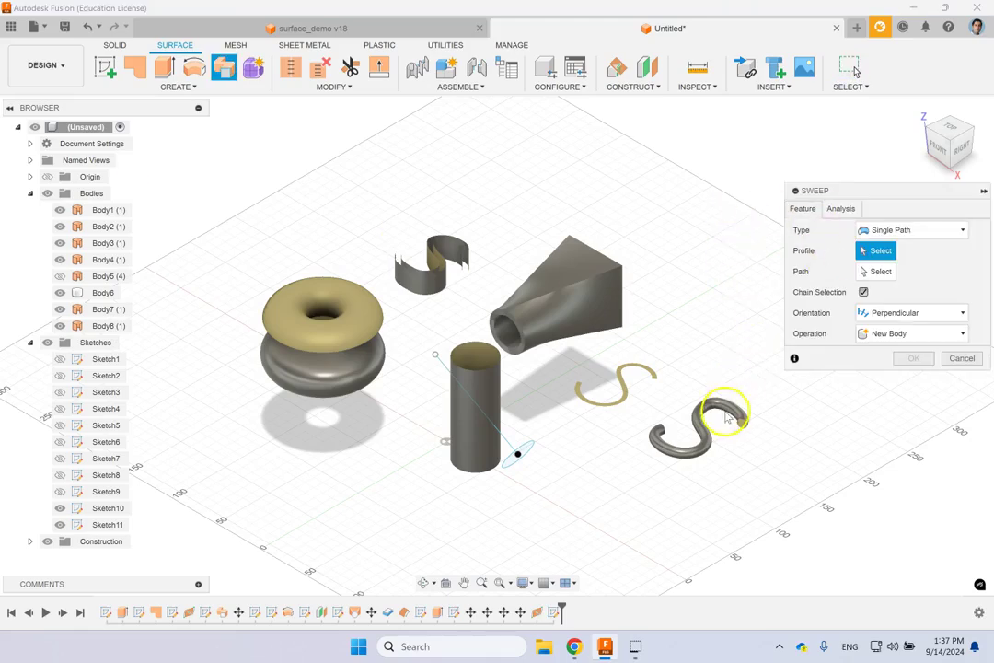
{"action": "left_click", "coordinate": [520, 452]}
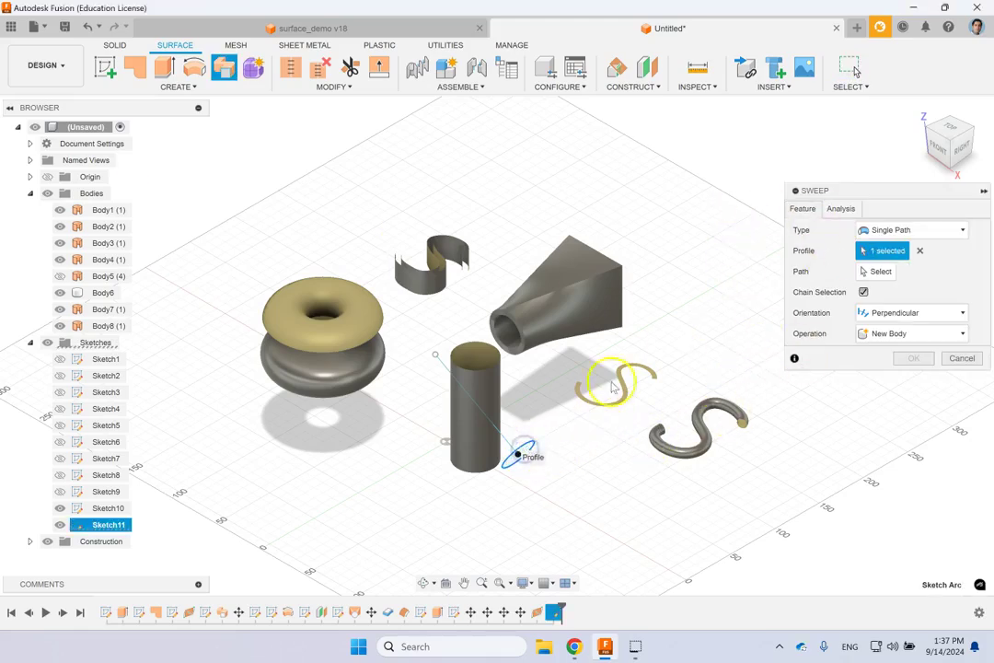
{"action": "left_click", "coordinate": [885, 272]}
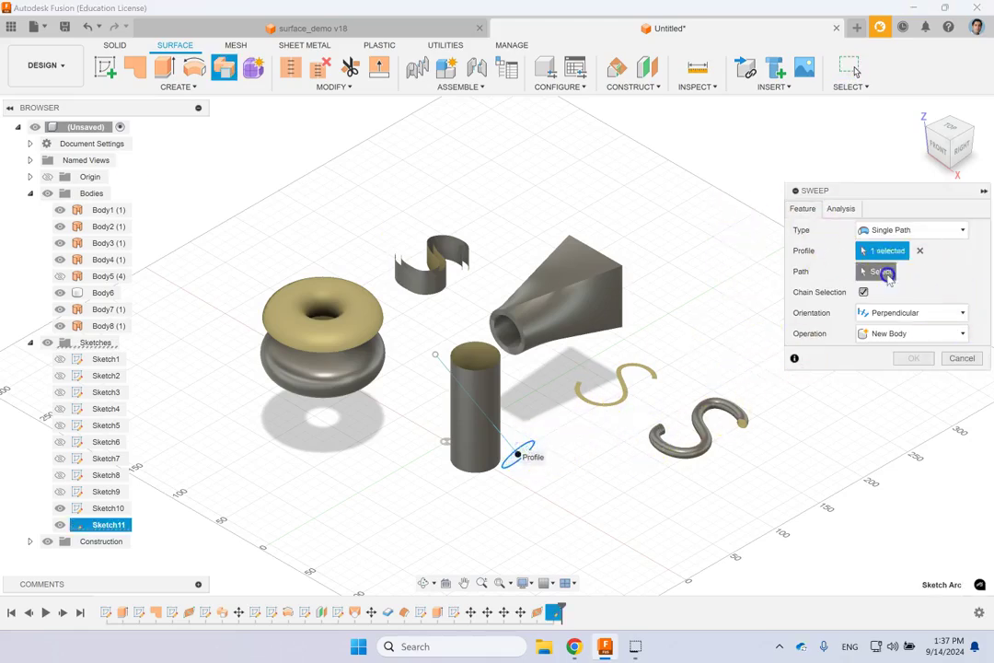
{"action": "left_click", "coordinate": [503, 440]}
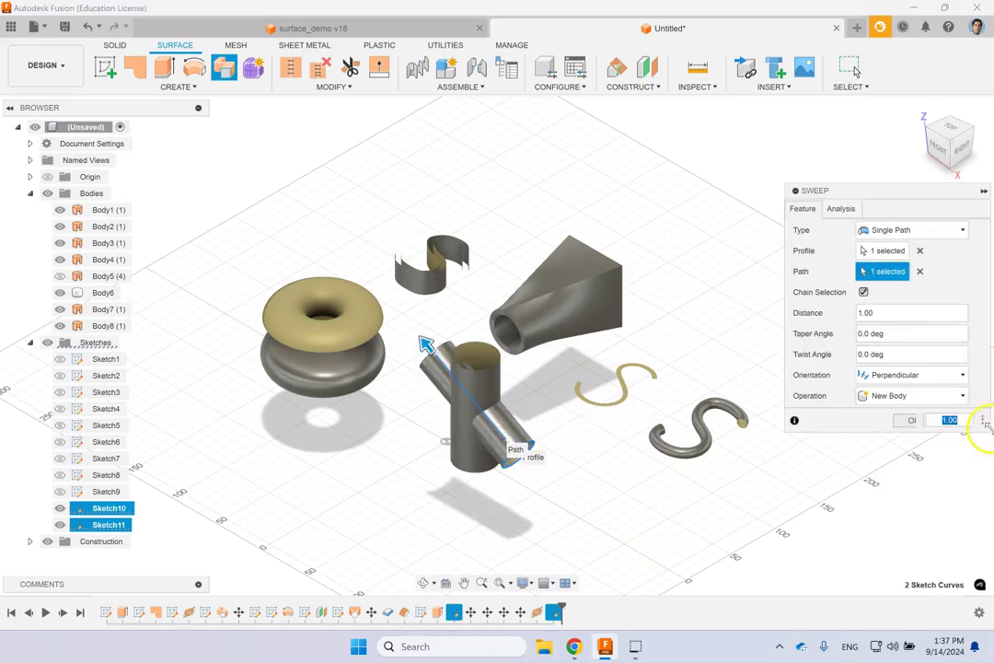
{"action": "left_click", "coordinate": [905, 421]}
Trim away the slanted tube's upper portion protruding outside the vertical cylinder, using the vertical cylinder as the trim tool
{"action": "middle_click_drag", "start_coordinate": [535, 460], "coordinate": [545, 487], "text": "shift"}
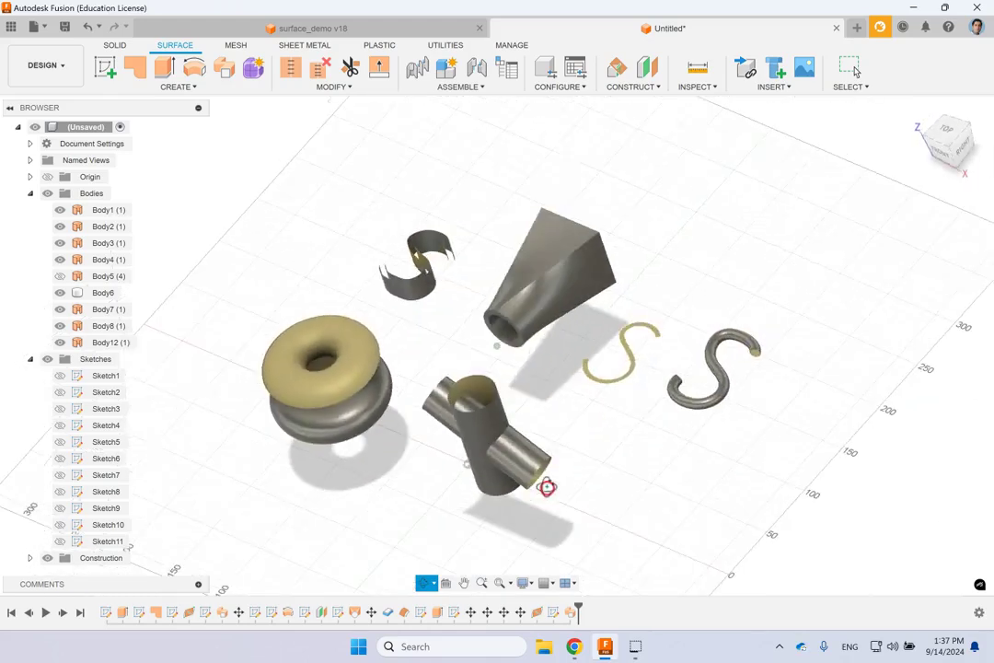
{"action": "middle_click_drag", "start_coordinate": [488, 371], "coordinate": [571, 284], "text": "shift"}
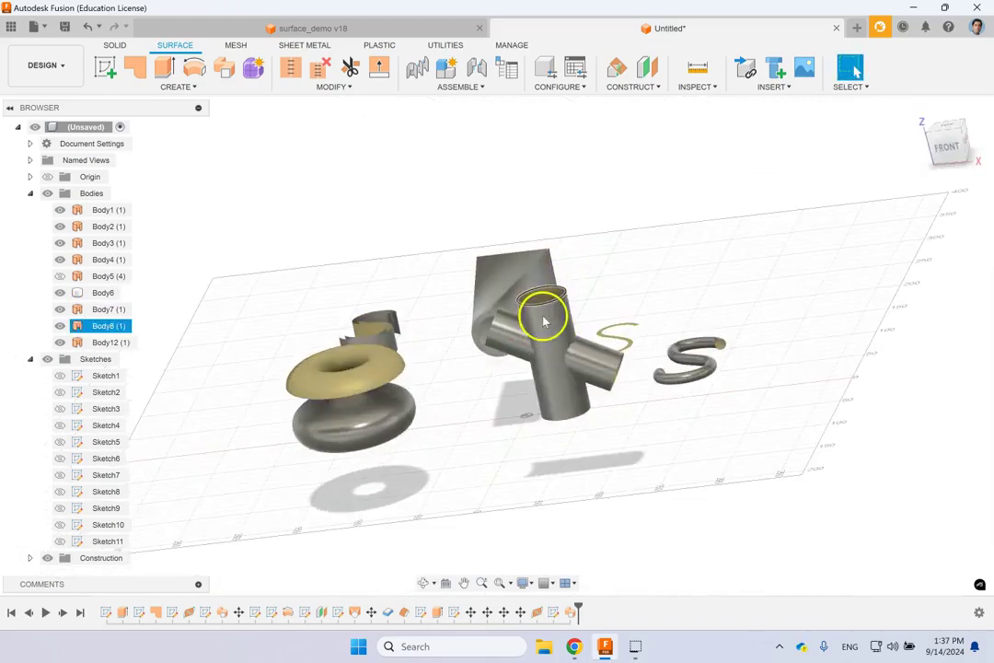
{"action": "left_click", "coordinate": [529, 356]}
{"action": "left_click_drag", "start_coordinate": [494, 341], "coordinate": [738, 273]}
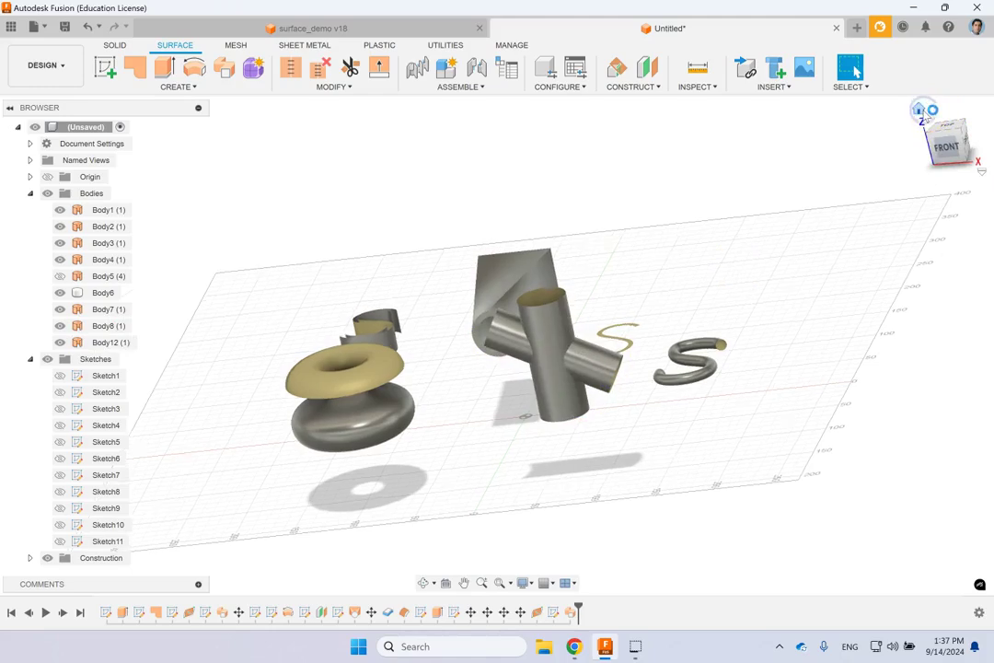
{"action": "left_click", "coordinate": [924, 110]}
{"action": "scroll", "coordinate": [450, 479], "scroll_direction": "up", "scroll_amount": 3}
{"action": "middle_click_drag", "start_coordinate": [513, 386], "coordinate": [566, 324], "text": "shift"}
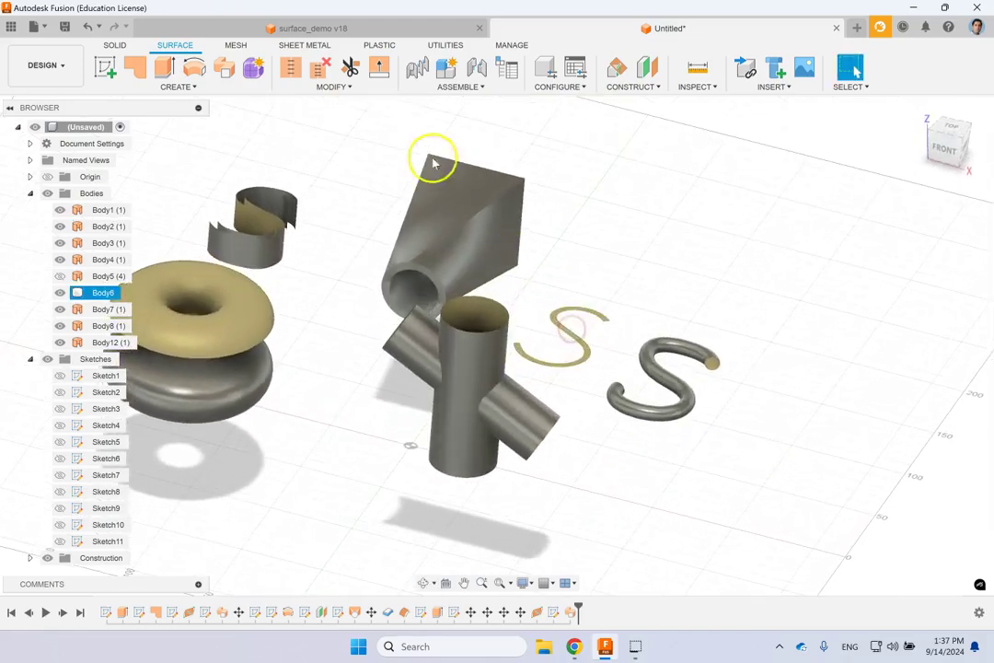
{"action": "left_click", "coordinate": [333, 86]}
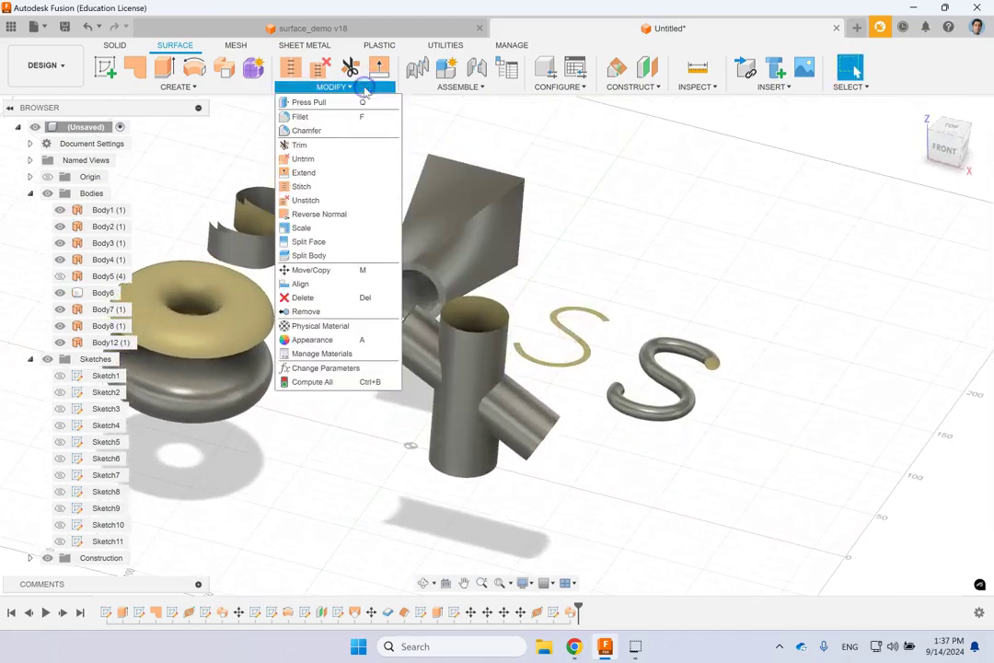
{"action": "left_click", "coordinate": [334, 146]}
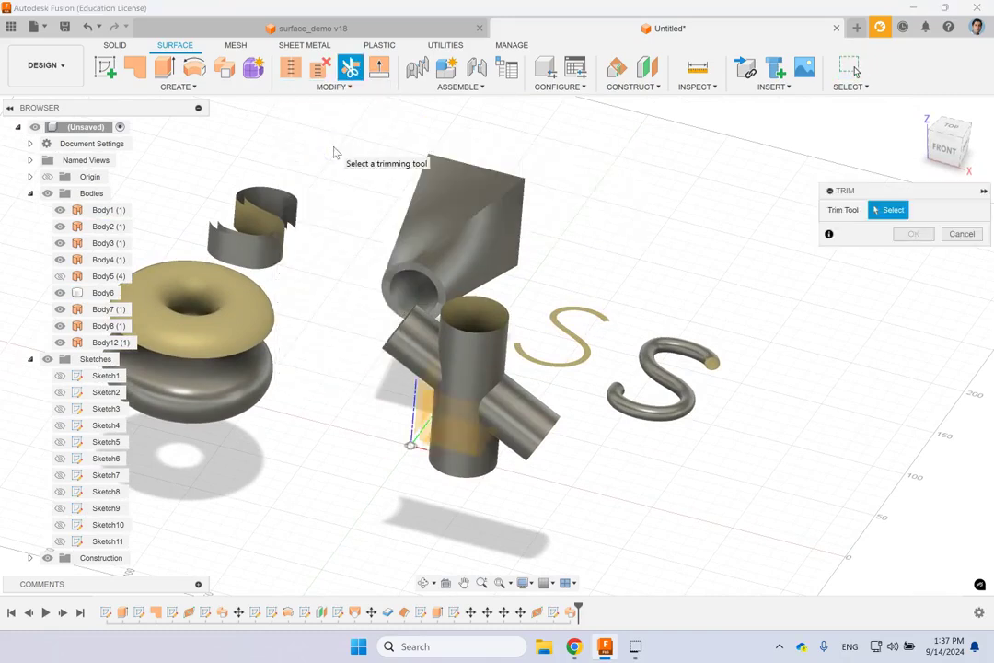
{"action": "left_click", "coordinate": [484, 359]}
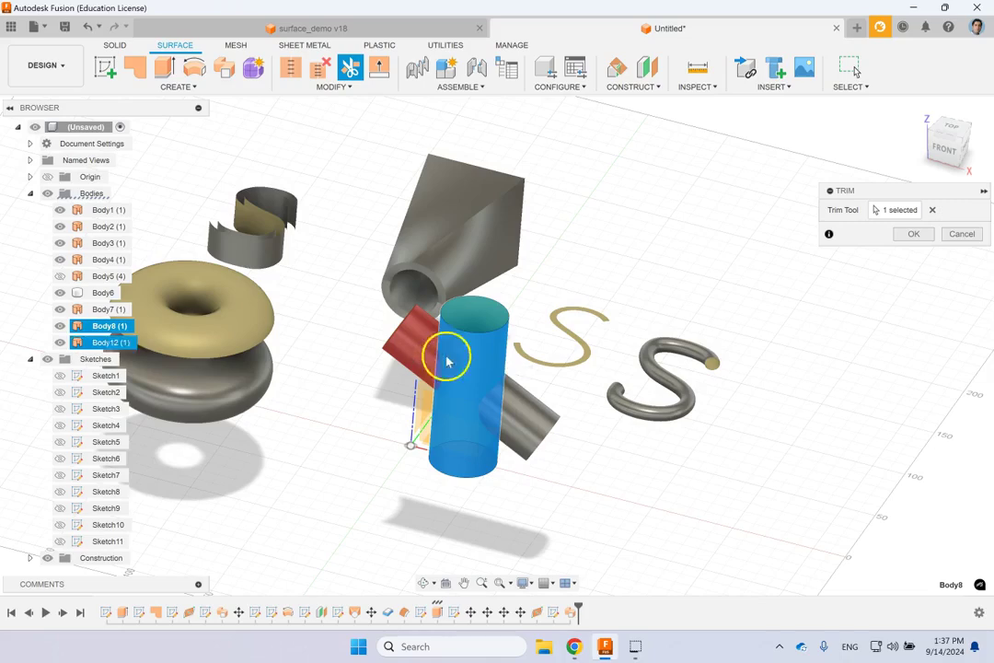
{"action": "left_click", "coordinate": [408, 355]}
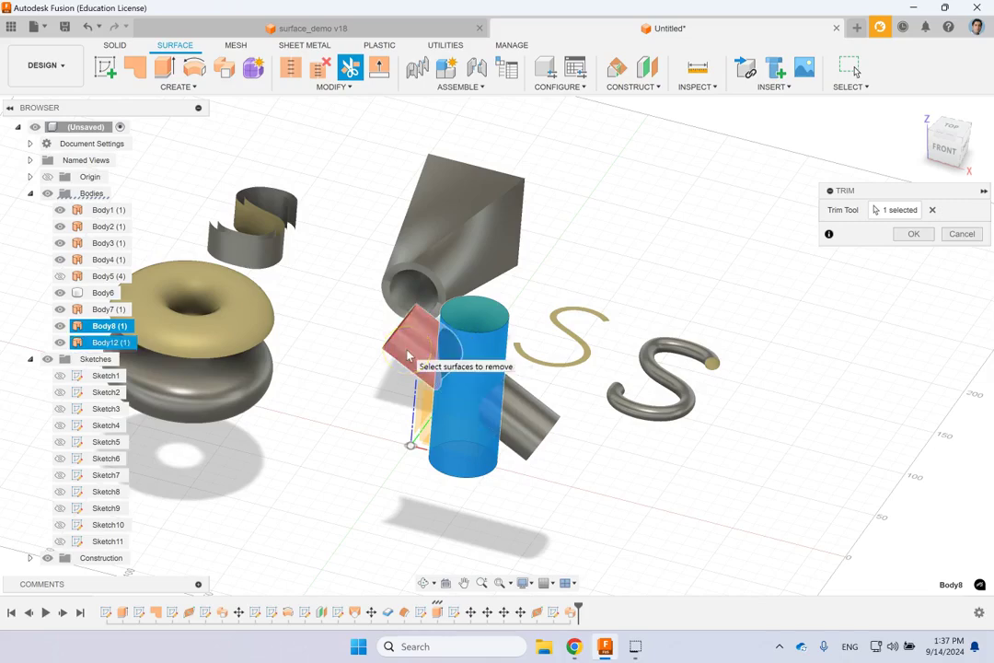
{"action": "left_click", "coordinate": [912, 234]}
Trim away the slanted tube's section inside the vertical cylinder, using the vertical cylinder as the trim tool
{"action": "middle_click_drag", "start_coordinate": [684, 247], "coordinate": [538, 296], "text": "shift"}
{"action": "middle_click_drag", "start_coordinate": [493, 345], "coordinate": [514, 386], "text": "shift"}
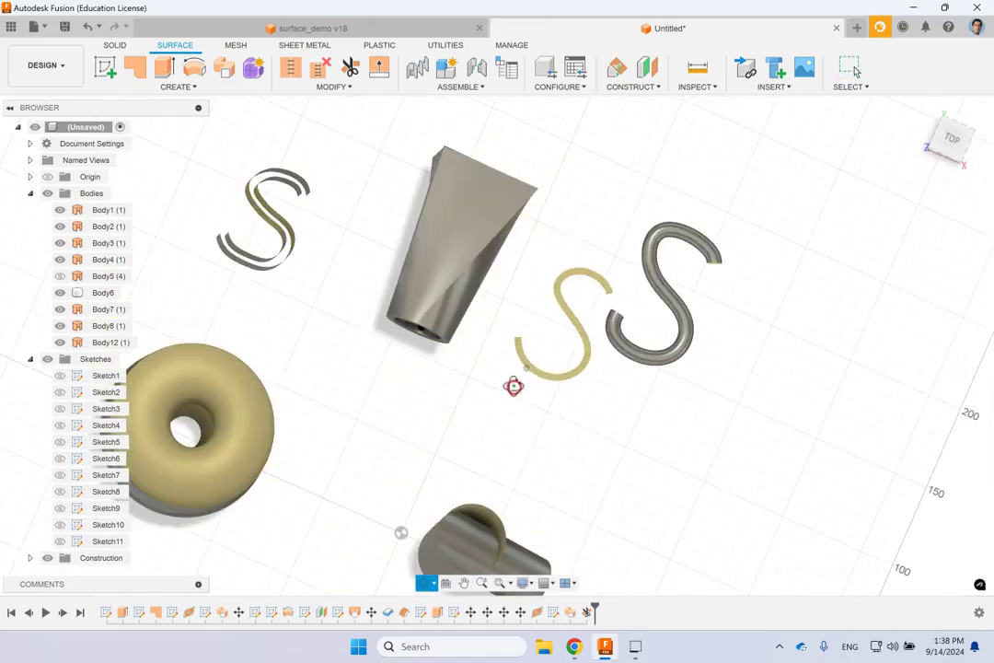
{"action": "left_click", "coordinate": [480, 559]}
{"action": "middle_click_drag", "start_coordinate": [575, 540], "coordinate": [452, 357], "text": "shift"}
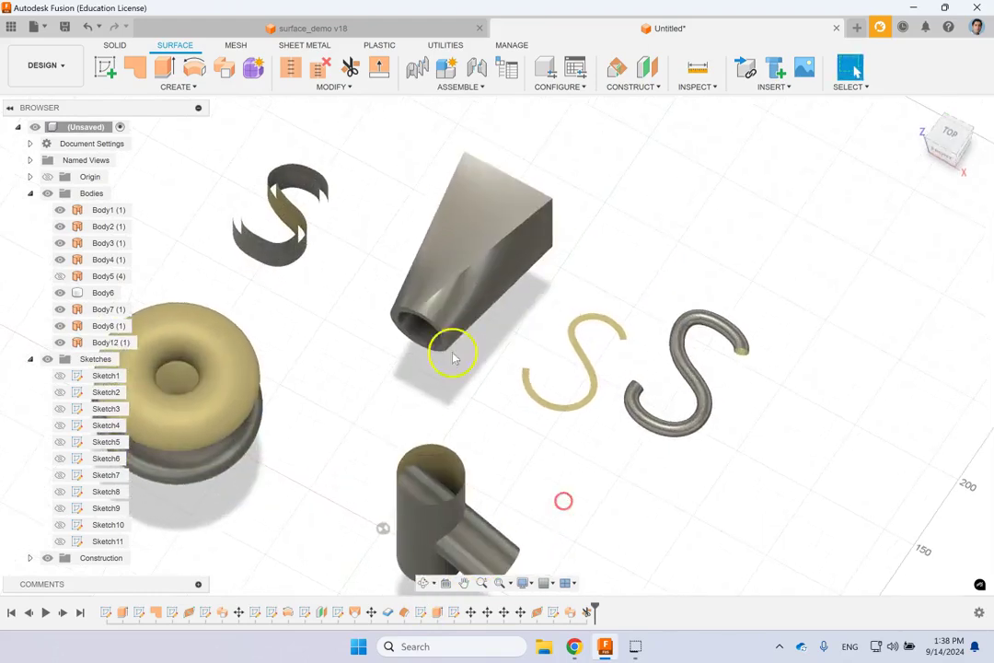
{"action": "left_click", "coordinate": [341, 87]}
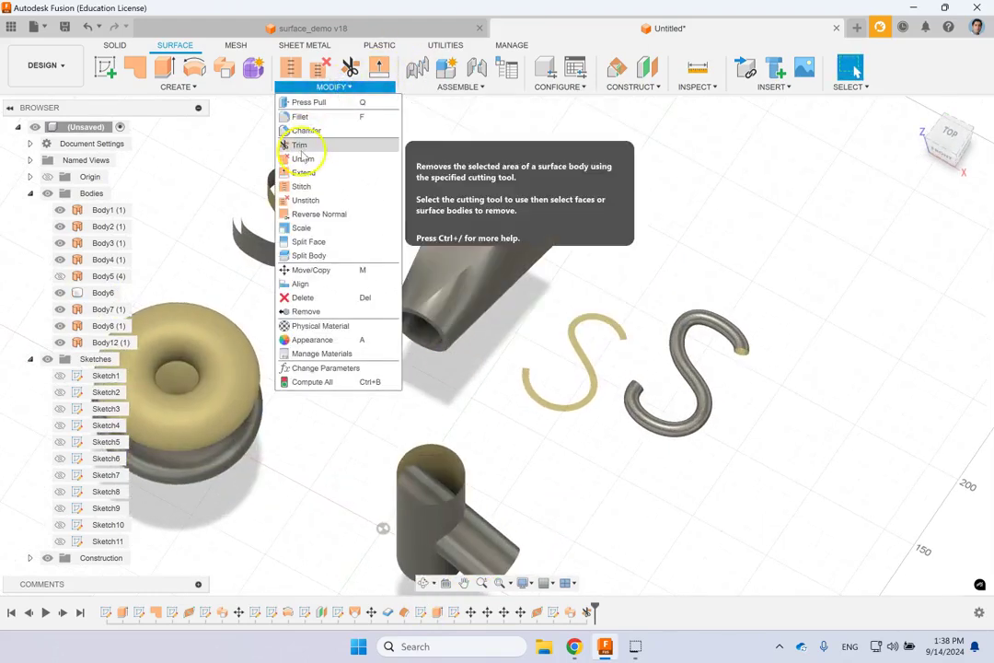
{"action": "left_click", "coordinate": [301, 147]}
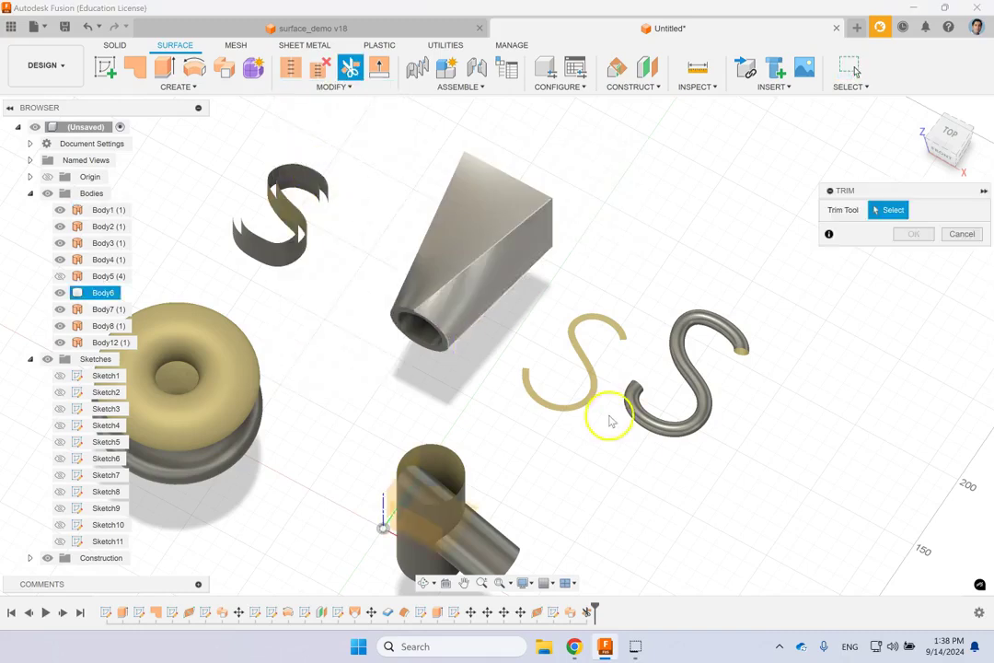
{"action": "left_click", "coordinate": [423, 566]}
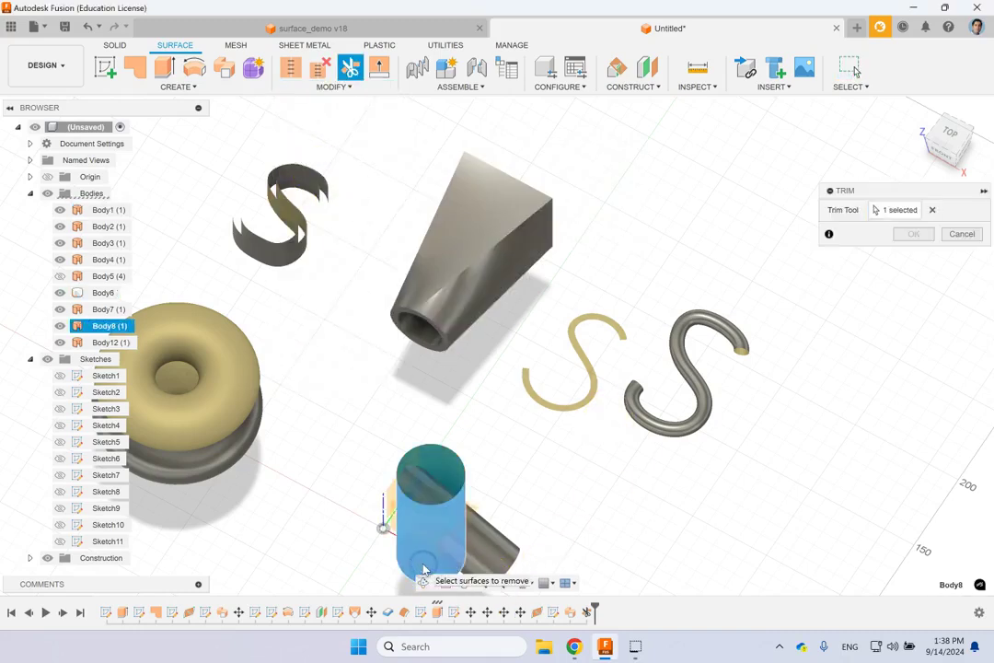
{"action": "left_click", "coordinate": [428, 501]}
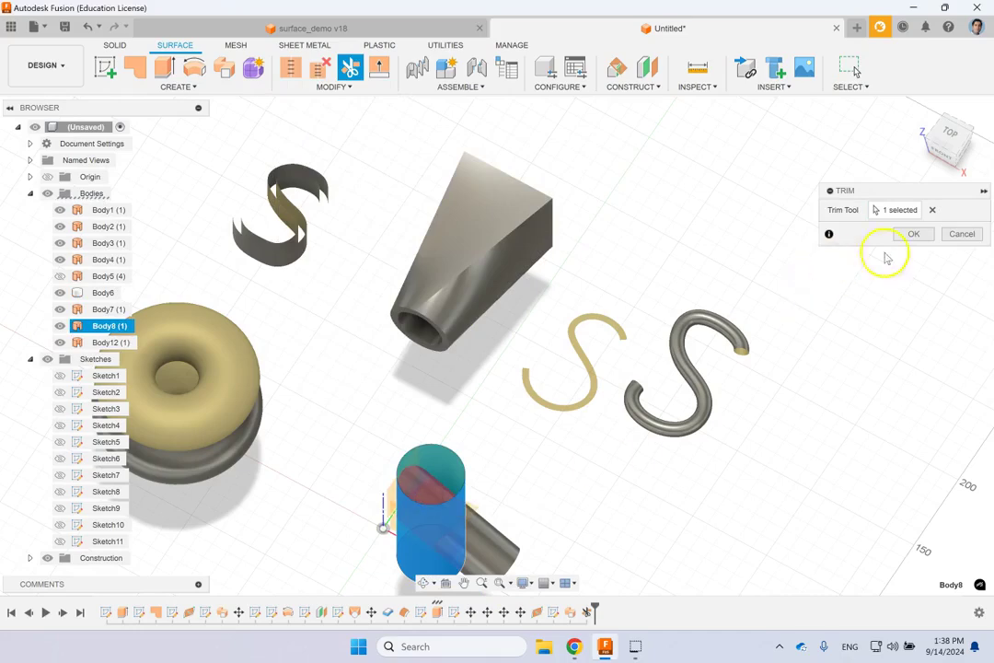
{"action": "left_click", "coordinate": [911, 233]}
Trim the vertical cylinder's wall where the slanted branch meets it, using the branch tube as the trim tool
{"action": "middle_click_drag", "start_coordinate": [517, 494], "coordinate": [560, 518], "text": "shift"}
{"action": "scroll", "coordinate": [563, 497], "scroll_direction": "up", "scroll_amount": 6}
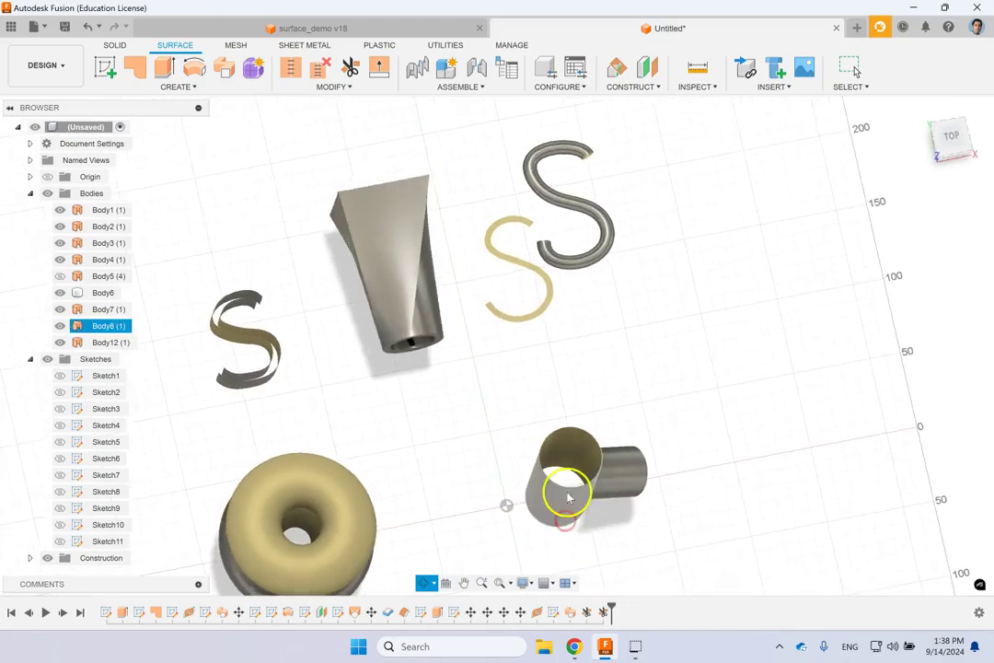
{"action": "middle_click_drag", "start_coordinate": [647, 524], "coordinate": [659, 526], "text": "shift"}
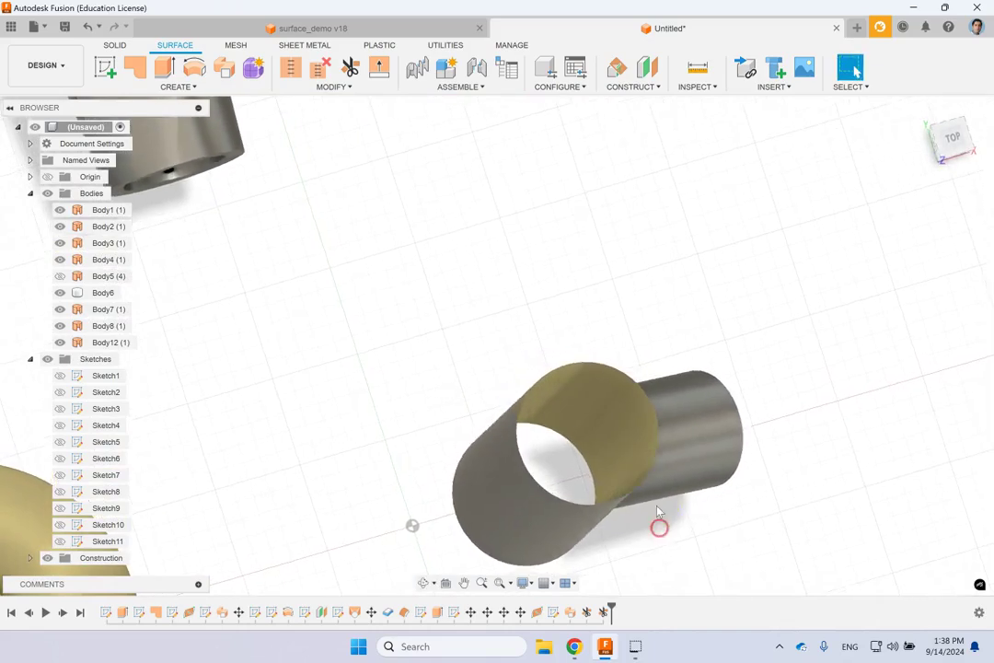
{"action": "left_click", "coordinate": [628, 459]}
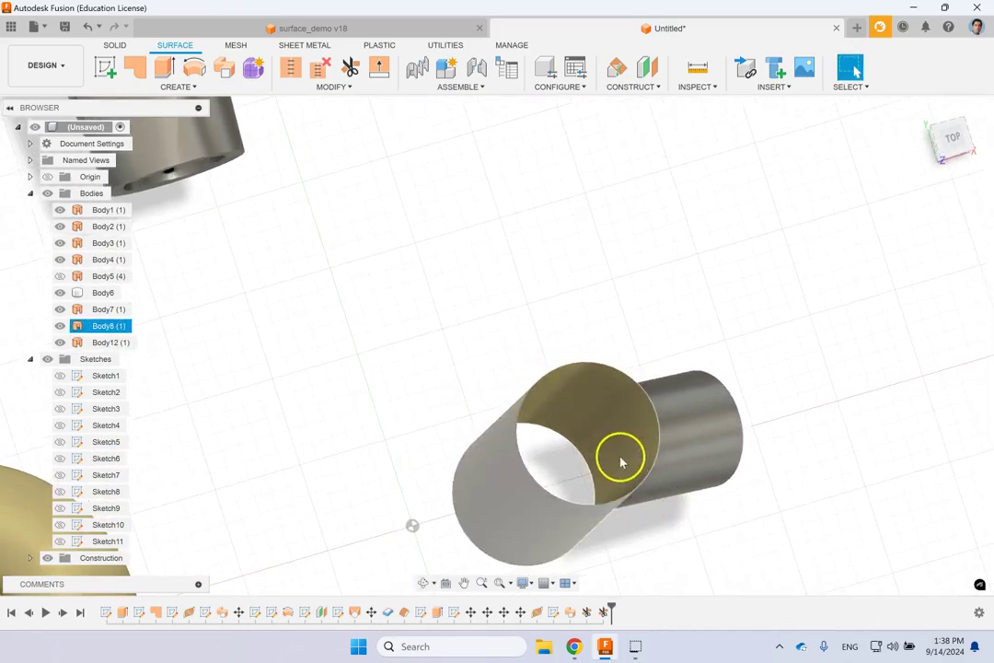
{"action": "left_click", "coordinate": [615, 473]}
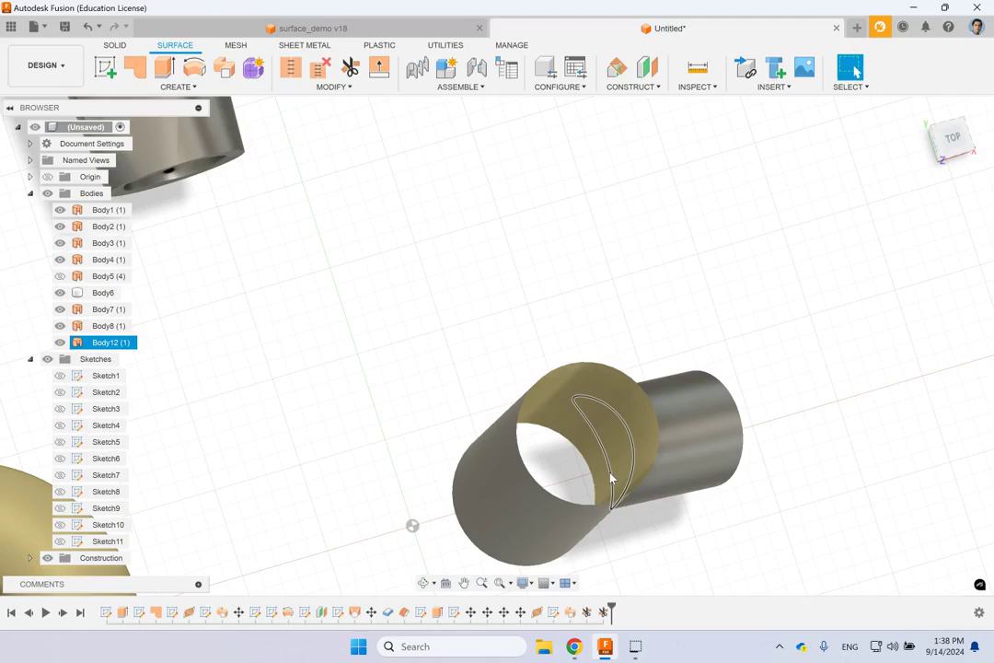
{"action": "left_click", "coordinate": [475, 160]}
{"action": "left_click", "coordinate": [368, 86]}
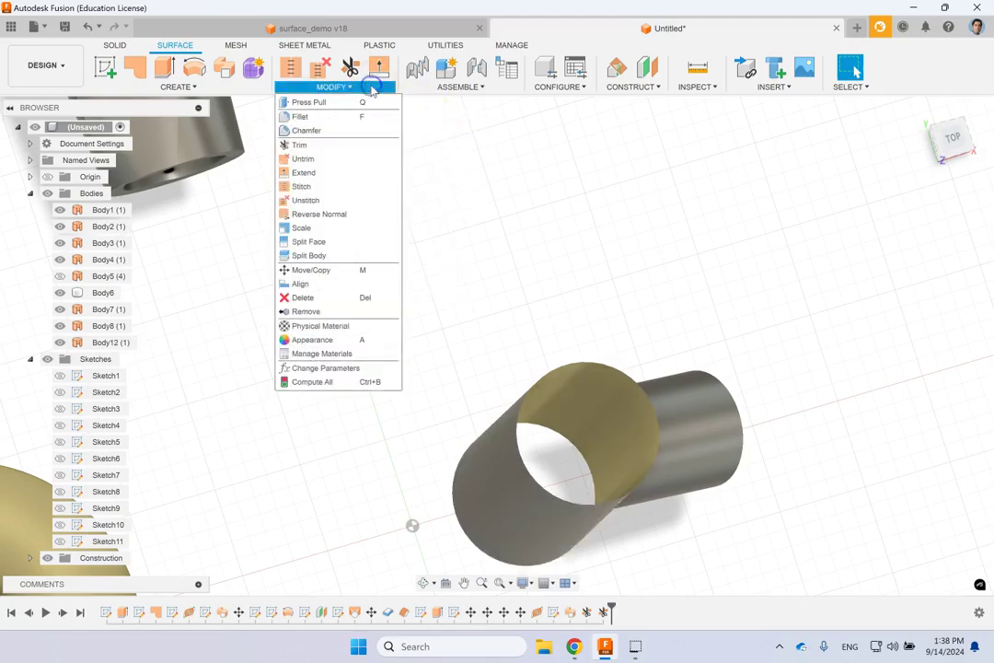
{"action": "left_click", "coordinate": [328, 149]}
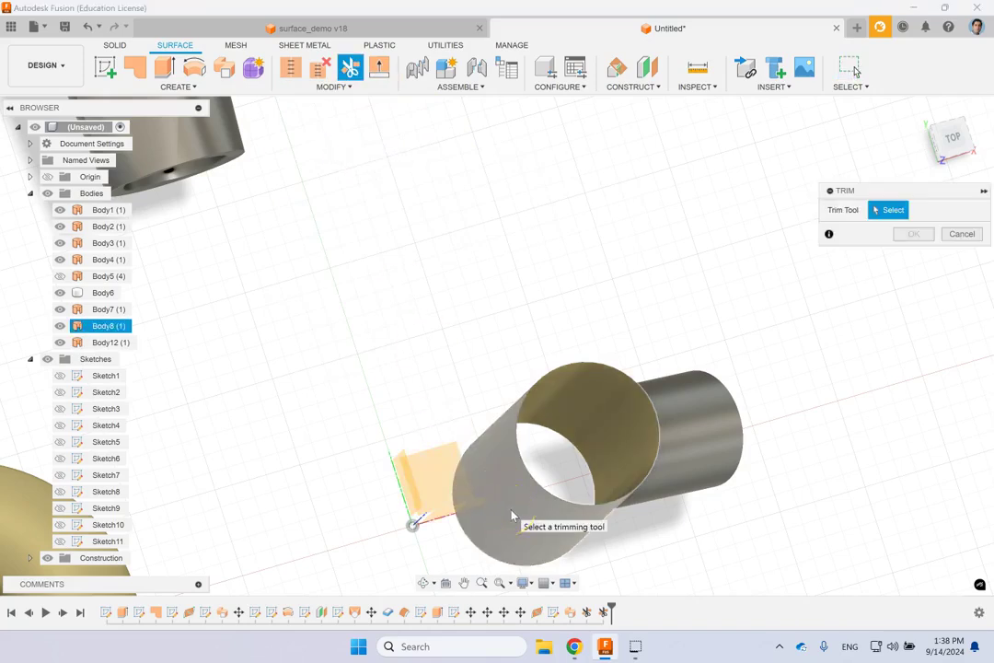
{"action": "left_click", "coordinate": [720, 447]}
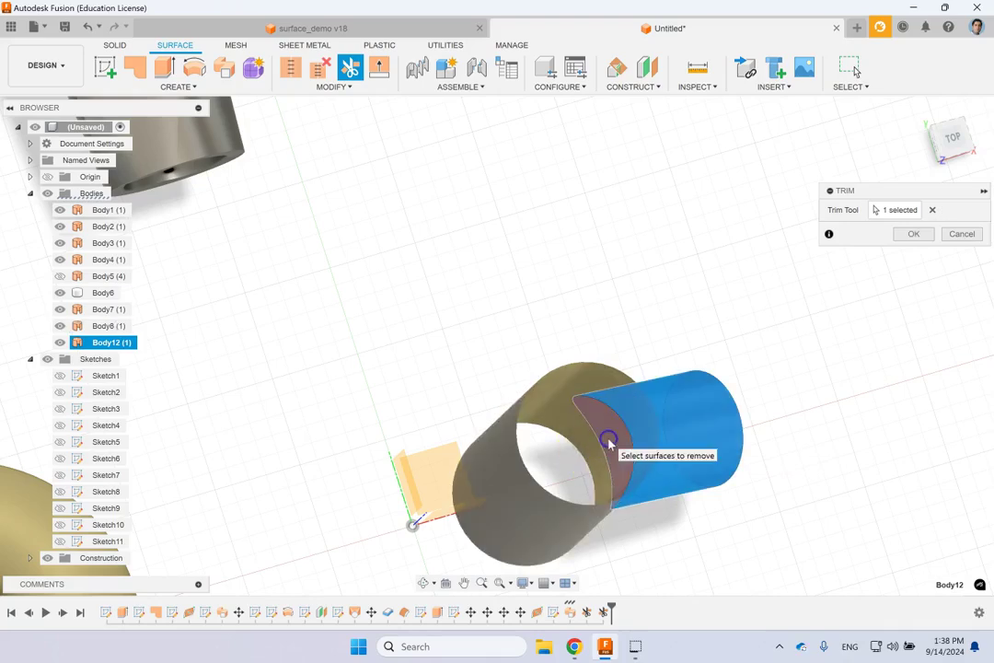
{"action": "left_click", "coordinate": [911, 234]}
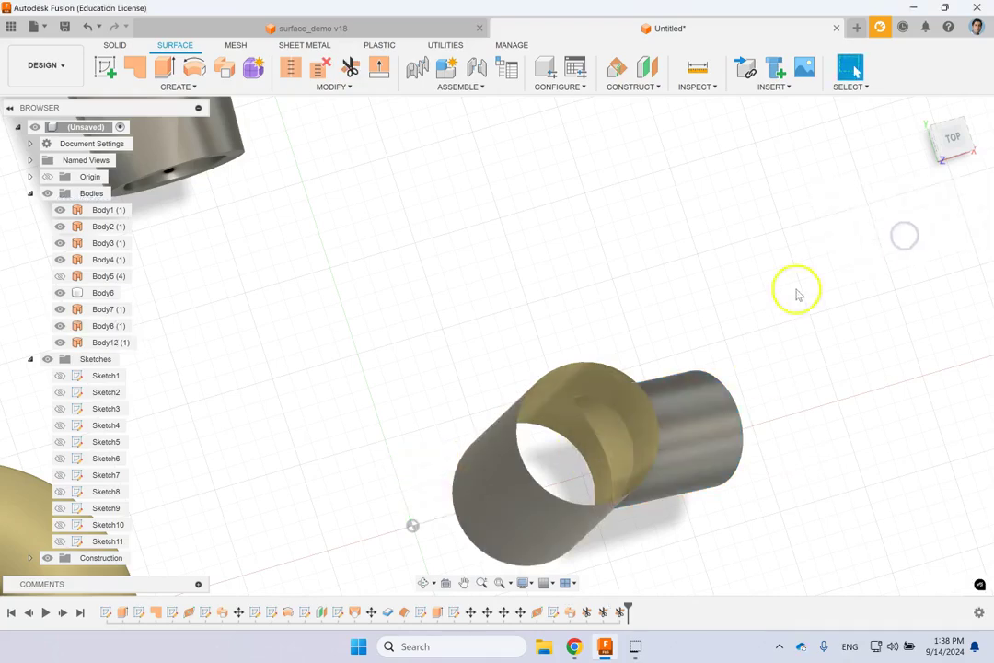
{"action": "middle_click_drag", "start_coordinate": [770, 297], "coordinate": [858, 139], "text": "shift"}
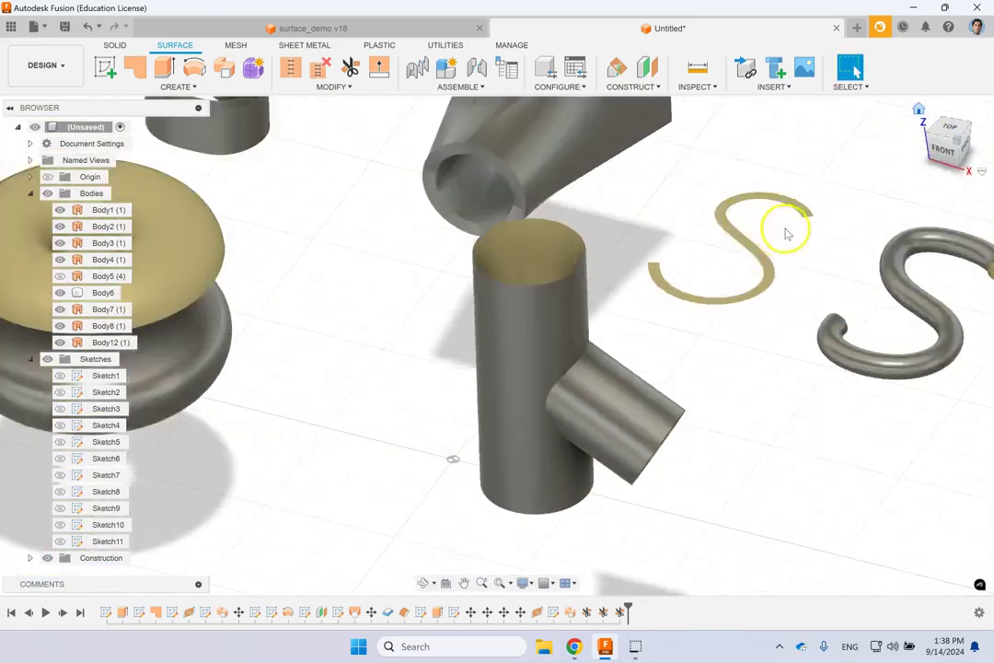
{"action": "scroll", "coordinate": [486, 440], "scroll_direction": "up", "scroll_amount": 3}
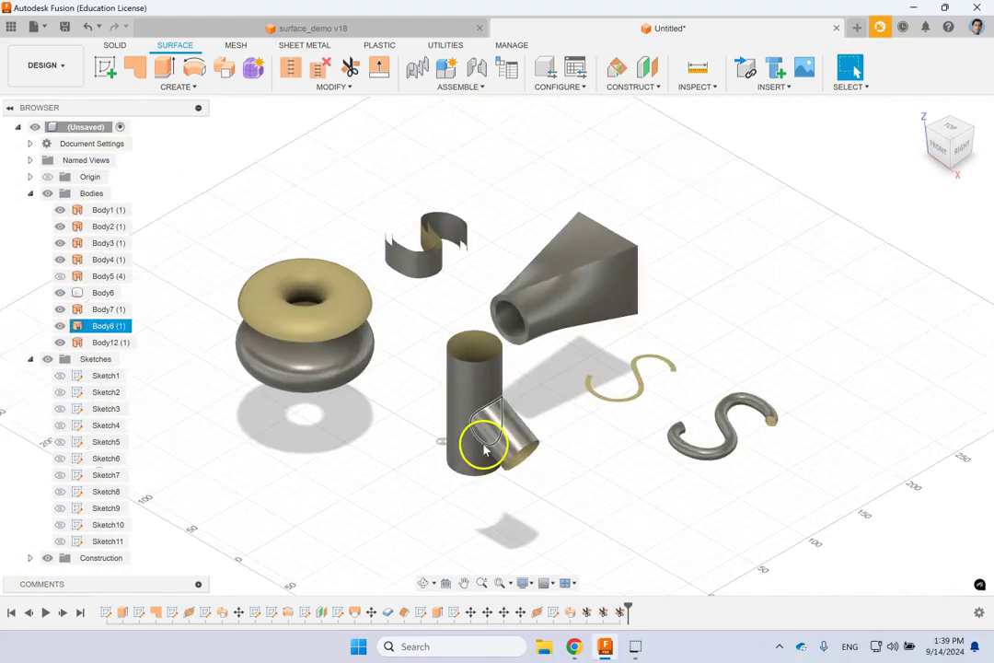
{"action": "left_click", "coordinate": [585, 499]}
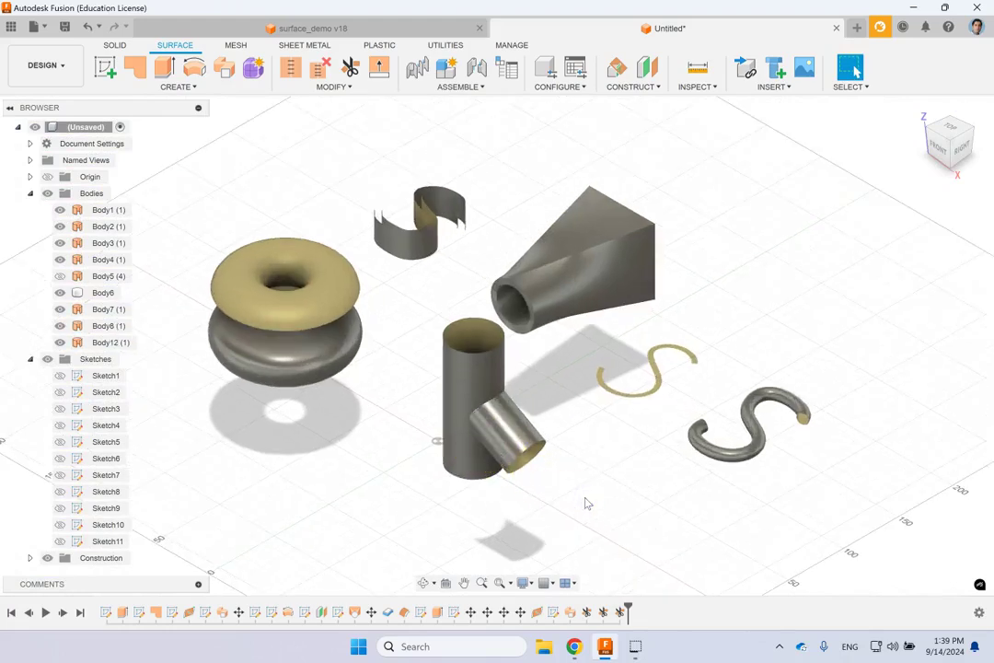
{"action": "left_click", "coordinate": [334, 87]}
{"action": "left_click", "coordinate": [783, 284]}
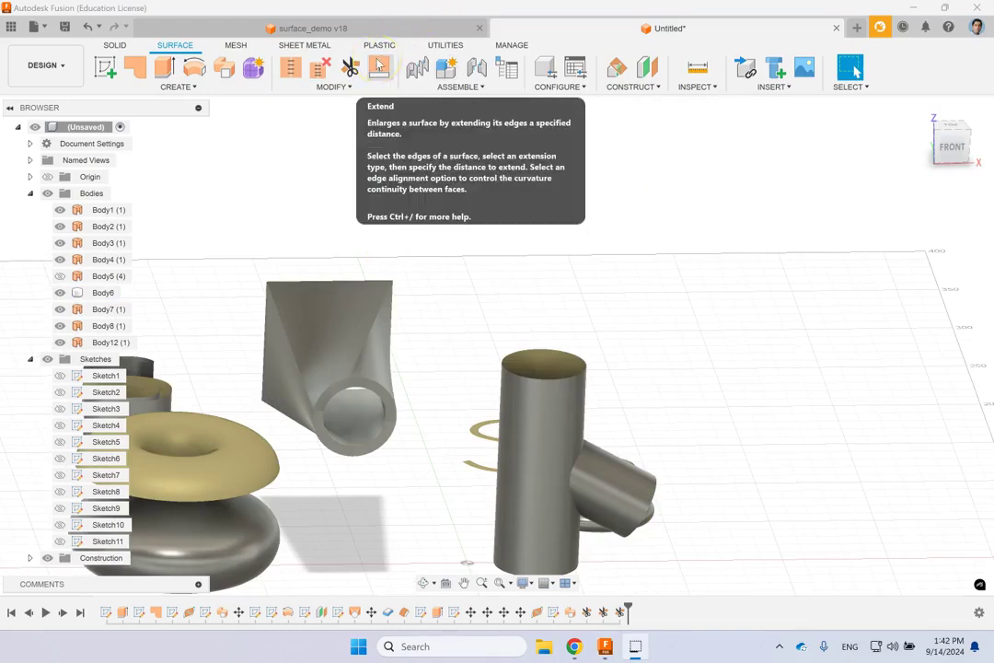
Extend the open end edge of the slanted branch tube by 30 mm, using the Natural extension type
{"action": "left_click", "coordinate": [378, 65]}
{"action": "middle_click_drag", "start_coordinate": [736, 348], "coordinate": [692, 331], "text": "shift"}
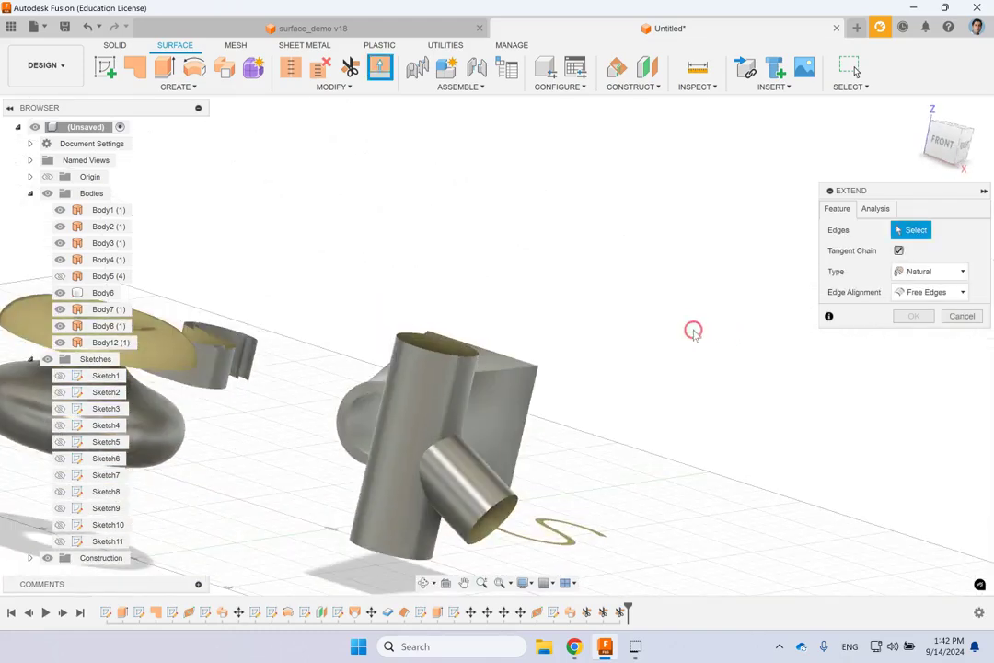
{"action": "left_click", "coordinate": [480, 528]}
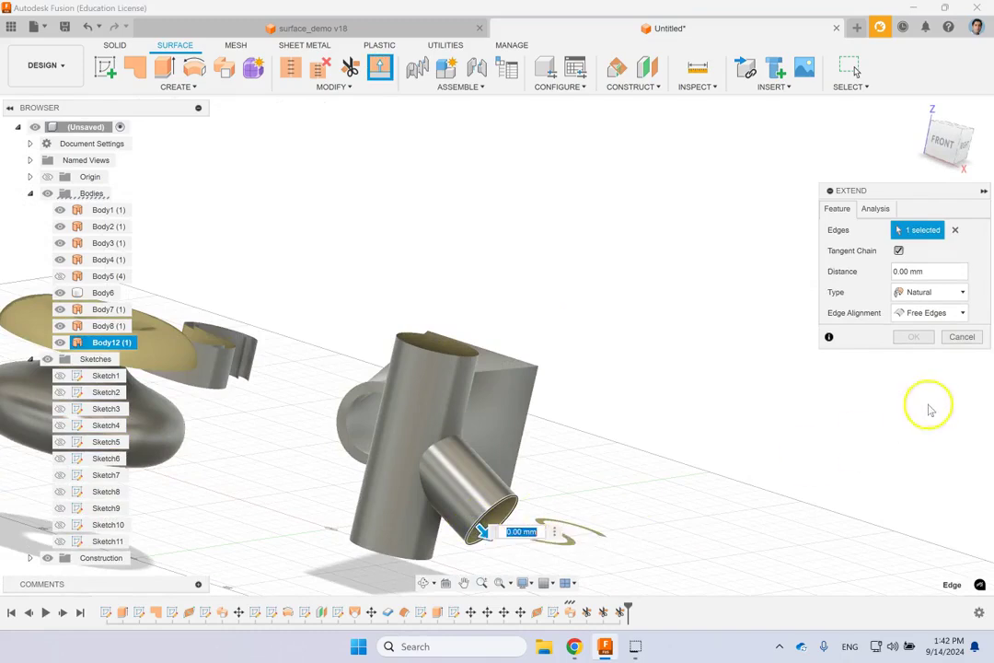
{"action": "left_click", "coordinate": [929, 293]}
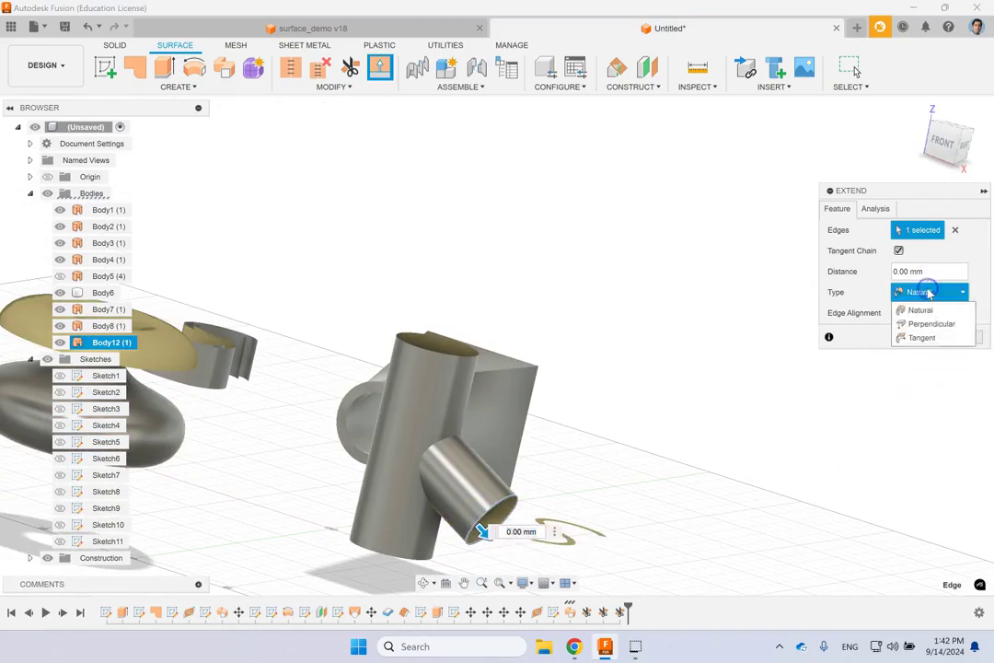
{"action": "left_click", "coordinate": [931, 310]}
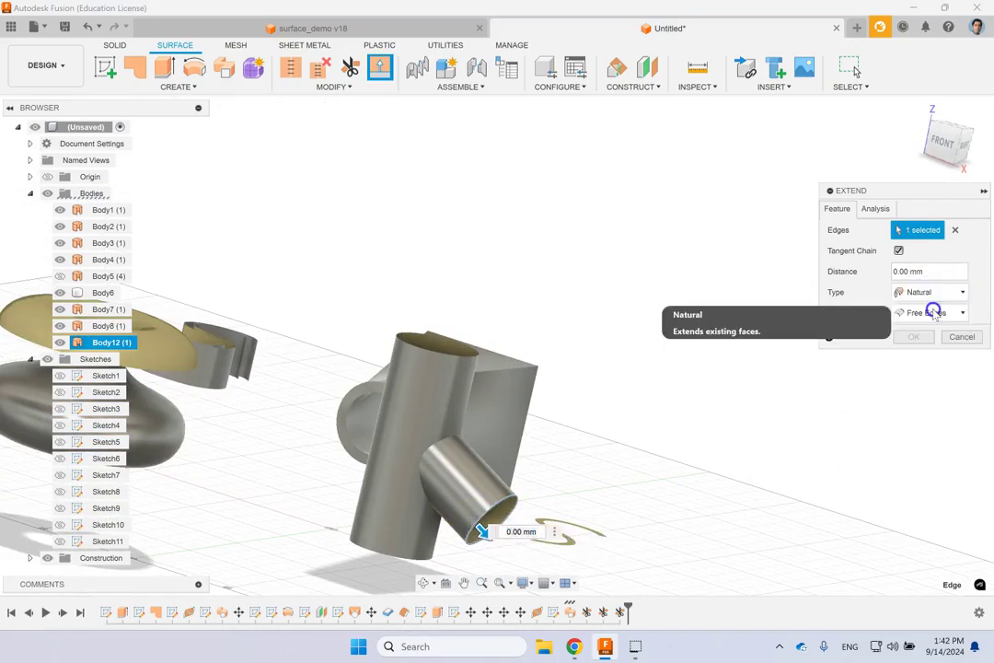
{"action": "double_click", "coordinate": [935, 275]}
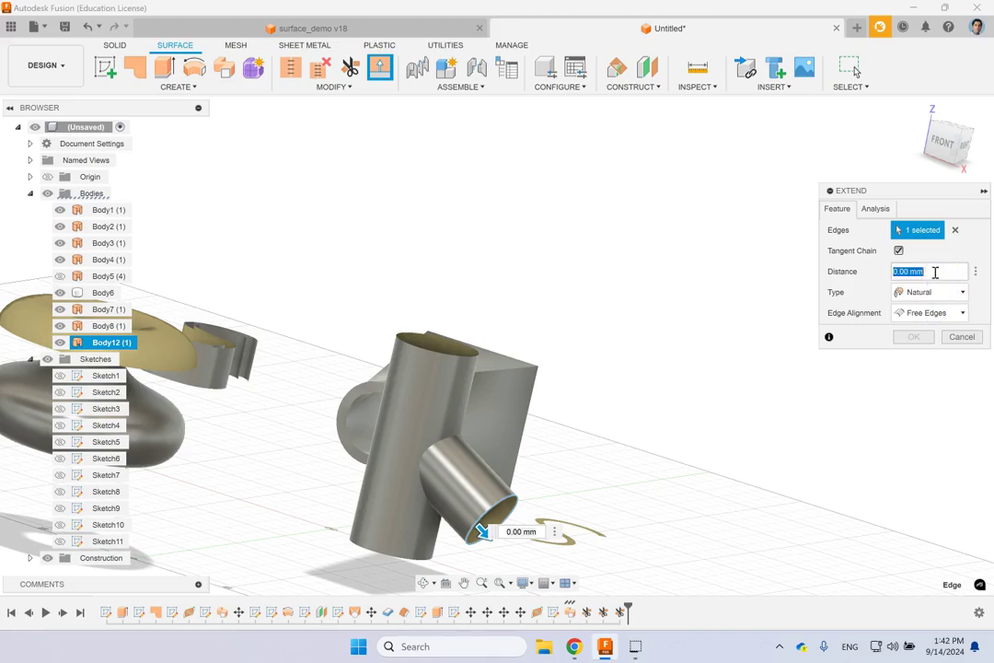
{"action": "type", "text": "0"}
{"action": "left_click", "coordinate": [768, 309]}
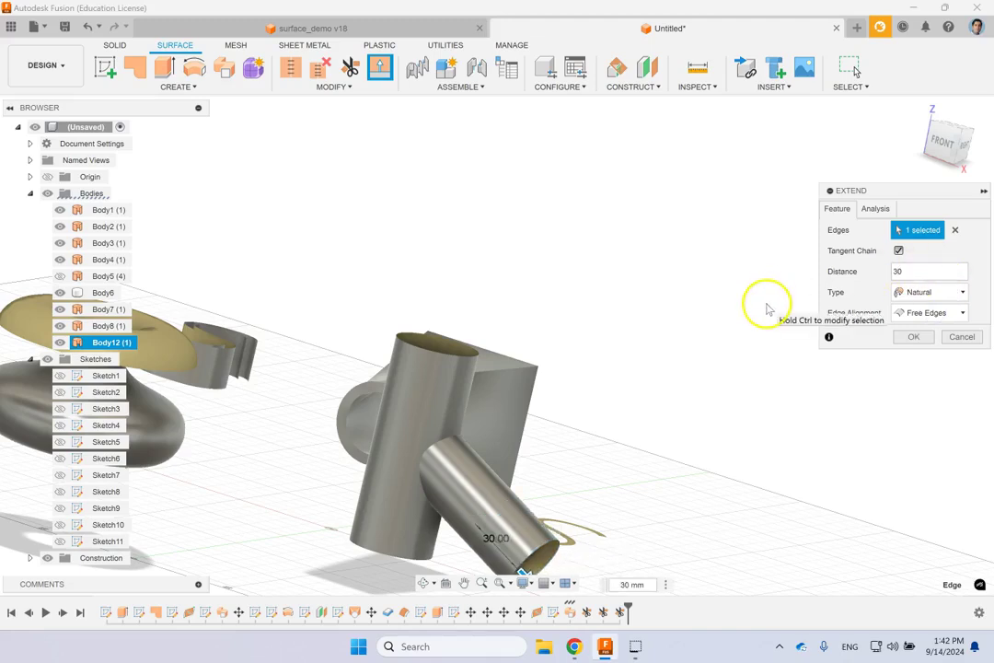
{"action": "left_click", "coordinate": [907, 337]}
{"action": "left_click", "coordinate": [917, 111]}
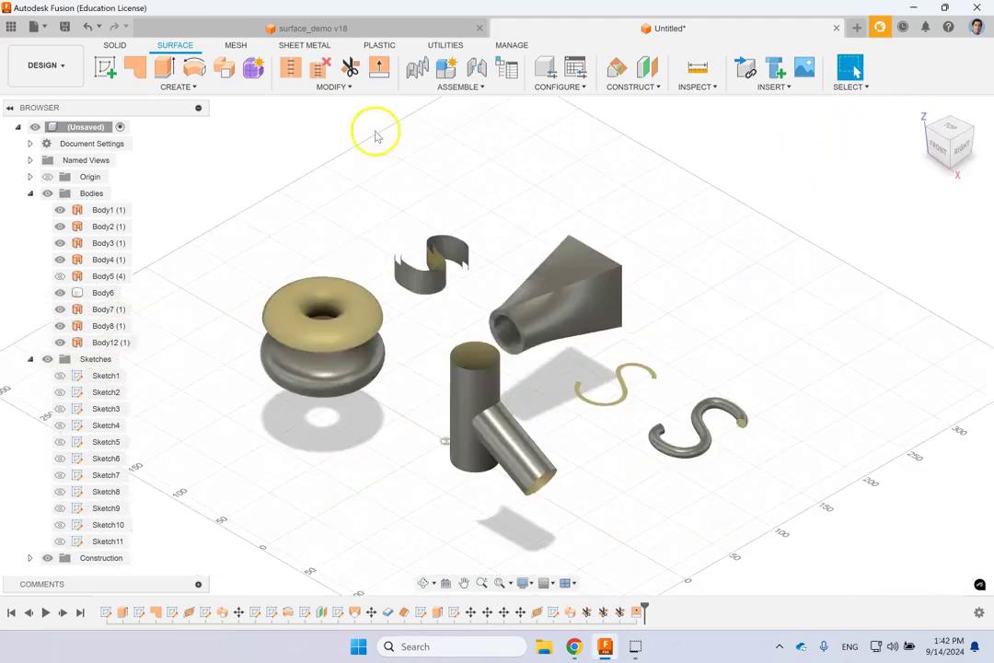
{"action": "left_click", "coordinate": [345, 92]}
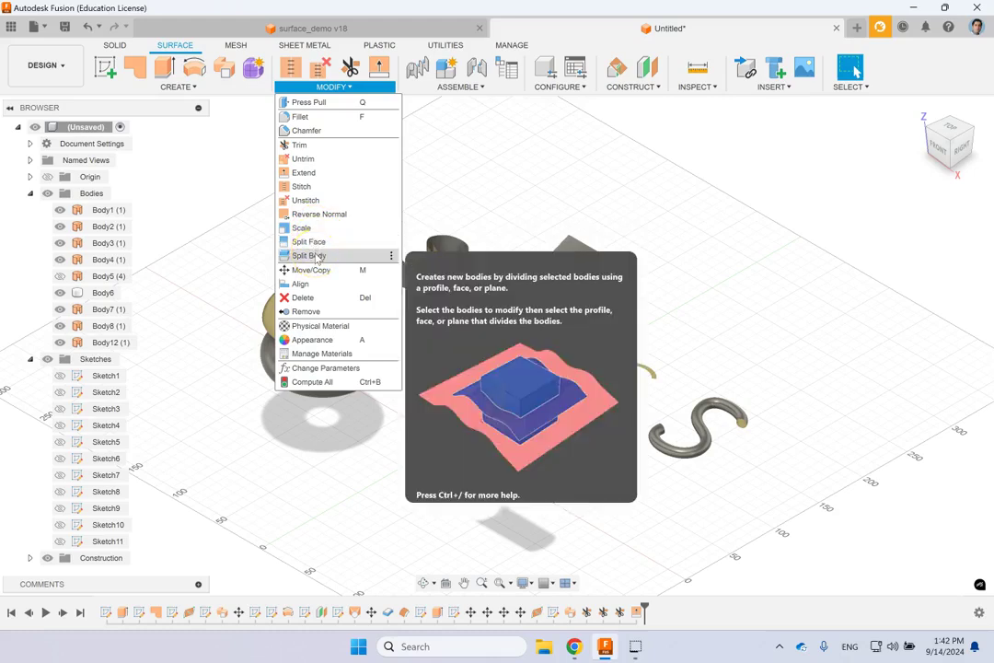
{"action": "left_click", "coordinate": [750, 318]}
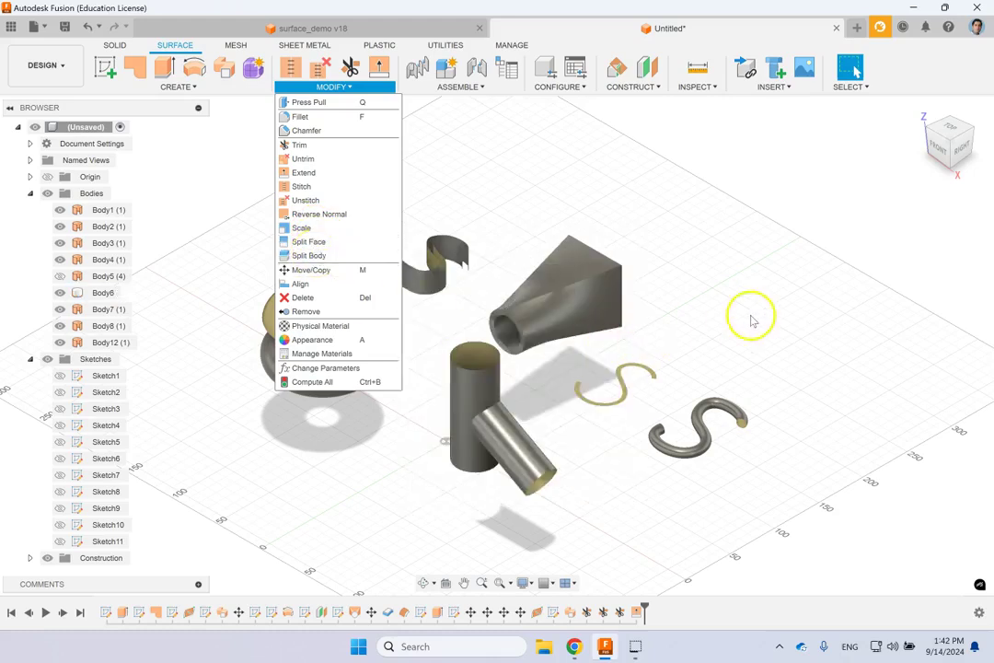
Patch one open circular end of the S-shaped tube as a new surface body
{"action": "scroll", "coordinate": [706, 471], "scroll_direction": "up", "scroll_amount": 3}
{"action": "scroll", "coordinate": [705, 471], "scroll_direction": "up", "scroll_amount": 5}
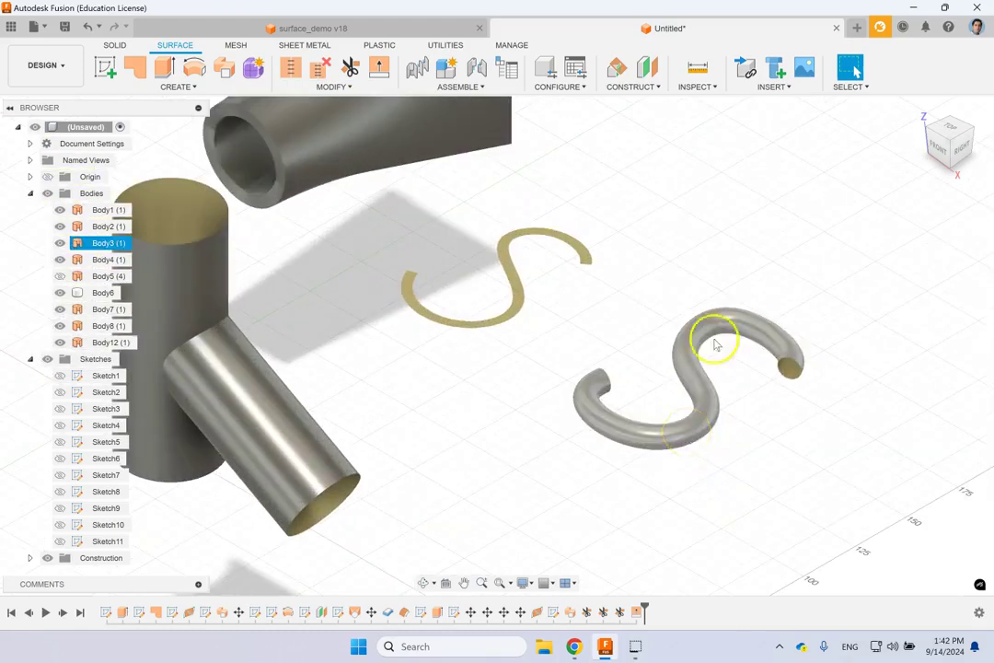
{"action": "left_click", "coordinate": [781, 204]}
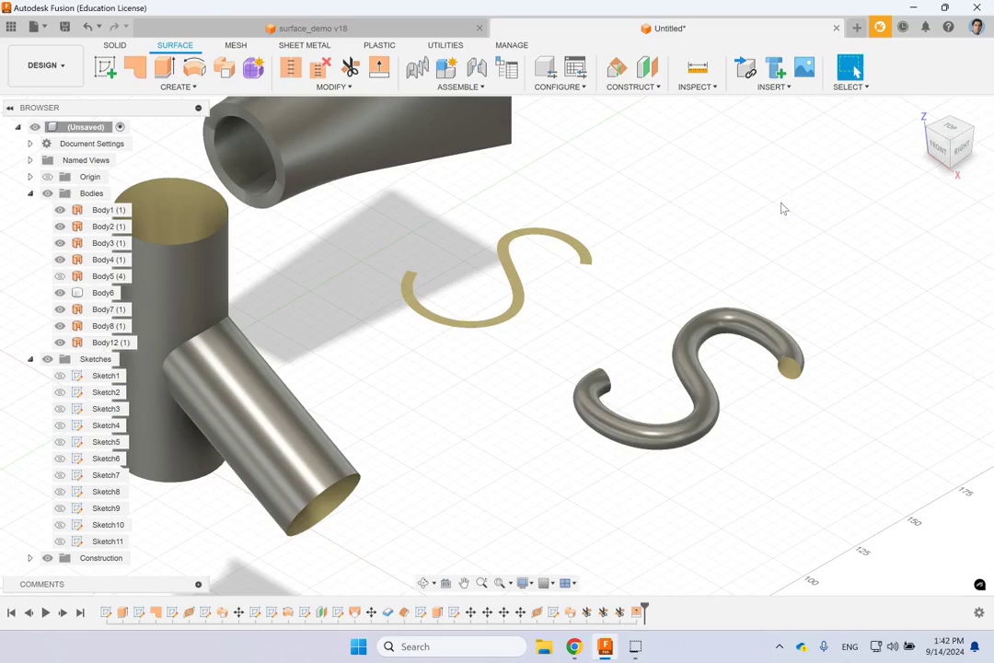
{"action": "left_click", "coordinate": [134, 67]}
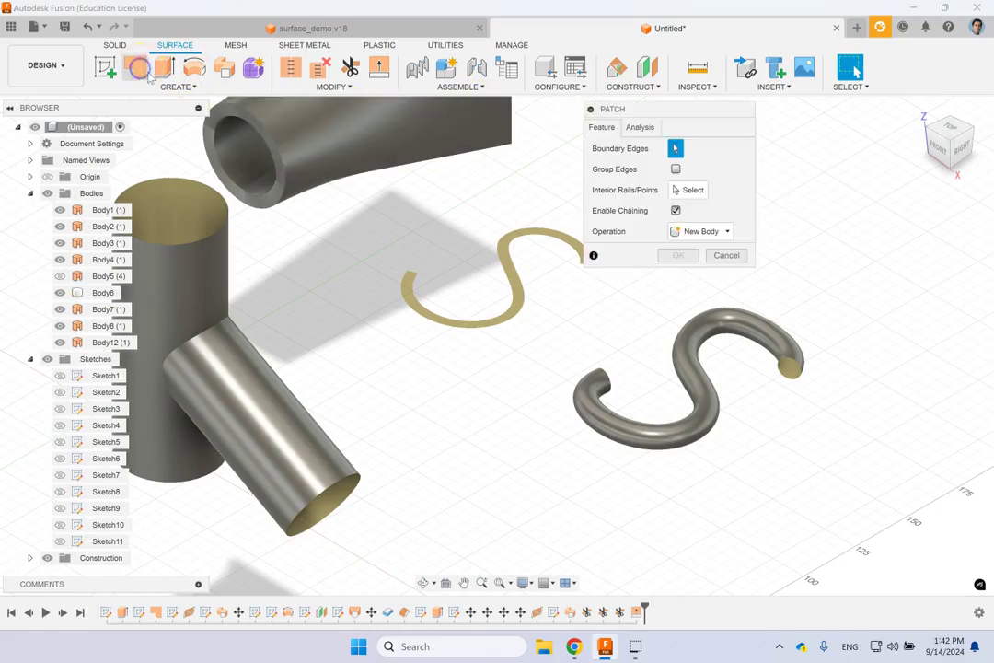
{"action": "scroll", "coordinate": [797, 387], "scroll_direction": "up", "scroll_amount": 3}
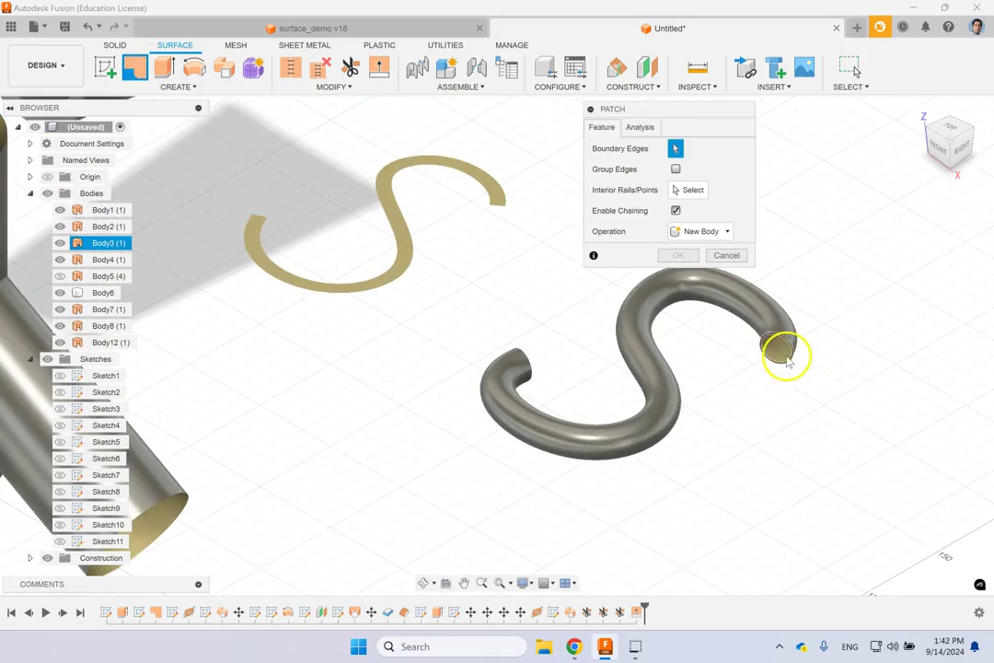
{"action": "left_click", "coordinate": [787, 364]}
{"action": "left_click", "coordinate": [676, 317]}
{"action": "middle_click_drag", "start_coordinate": [543, 319], "coordinate": [767, 355], "text": "shift"}
{"action": "key", "text": "Escape"}
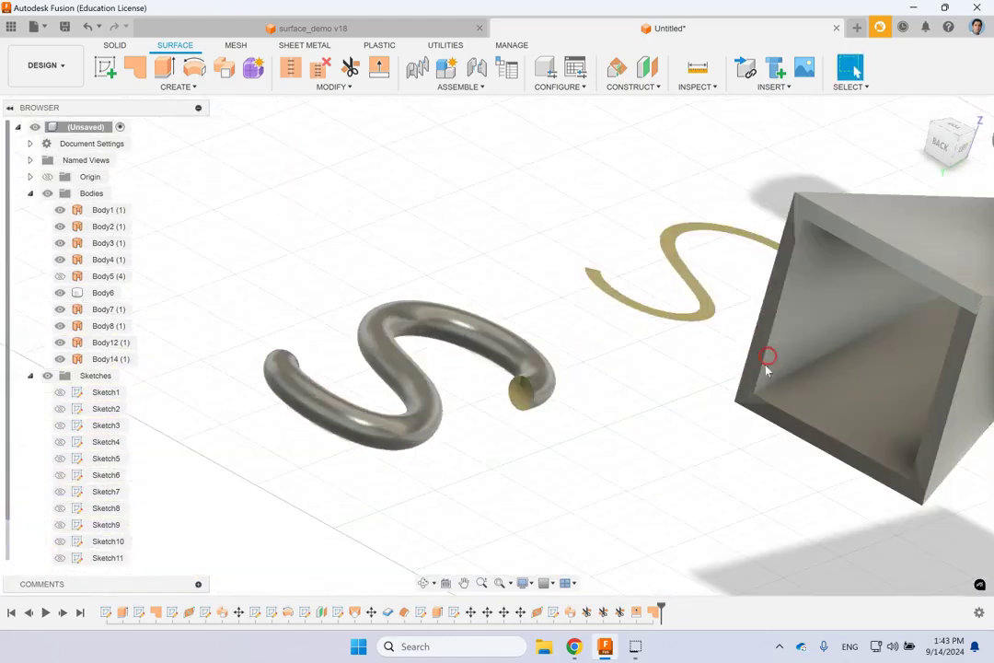
Patch the remaining open end of the S-shaped tube with another new surface body
{"action": "left_click", "coordinate": [138, 69]}
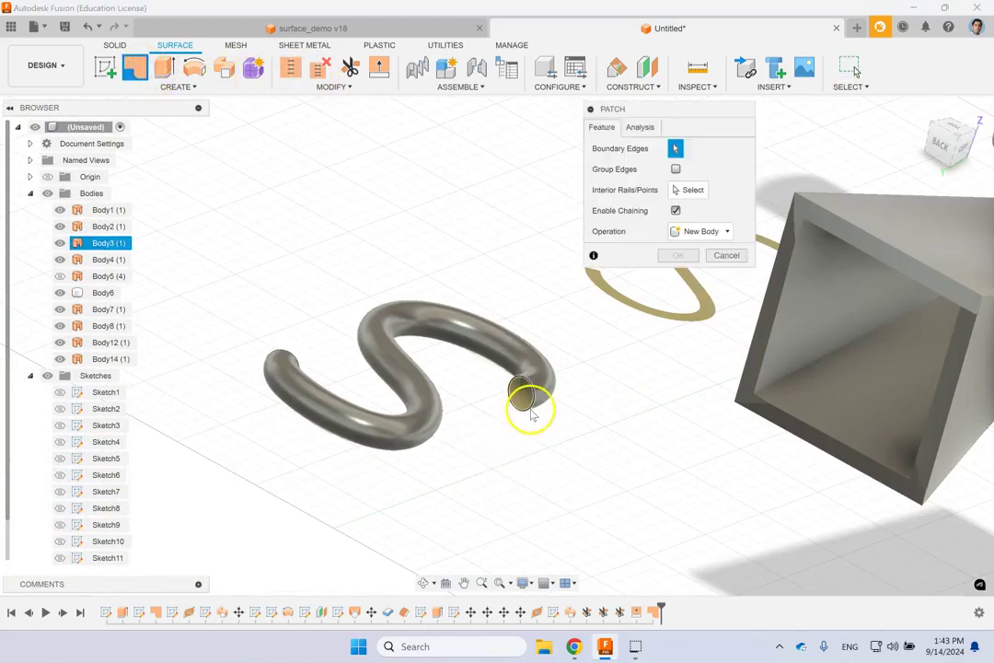
{"action": "left_click", "coordinate": [531, 409]}
{"action": "left_click", "coordinate": [677, 319]}
{"action": "middle_click_drag", "start_coordinate": [502, 249], "coordinate": [335, 231], "text": "shift"}
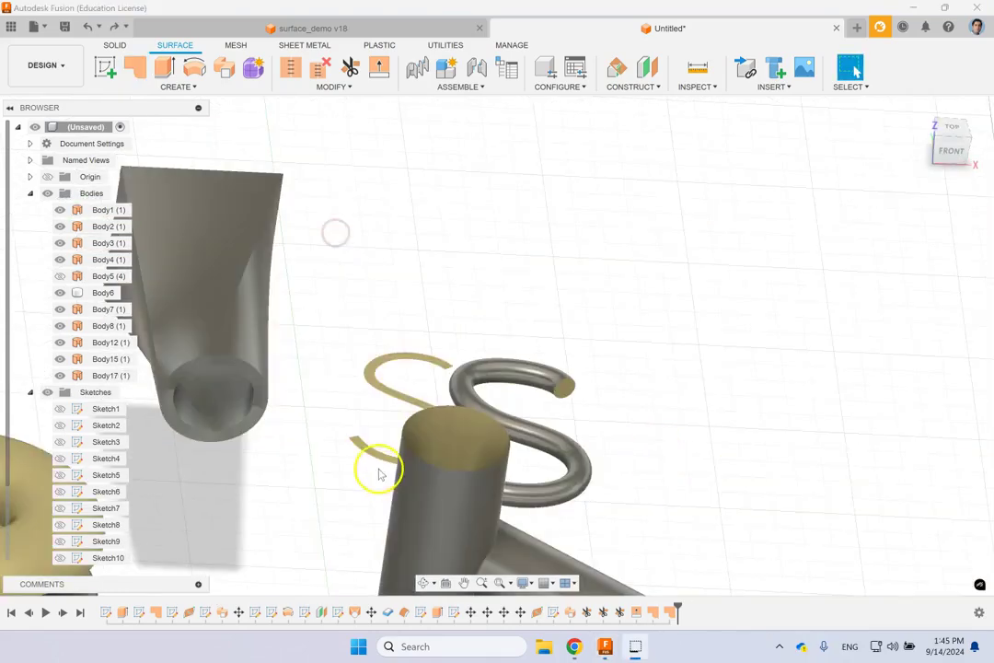
Stitch the S-shaped tube and its two end patches together, using the New Body operation and a 0.10 mm tolerance
{"action": "left_click", "coordinate": [919, 111]}
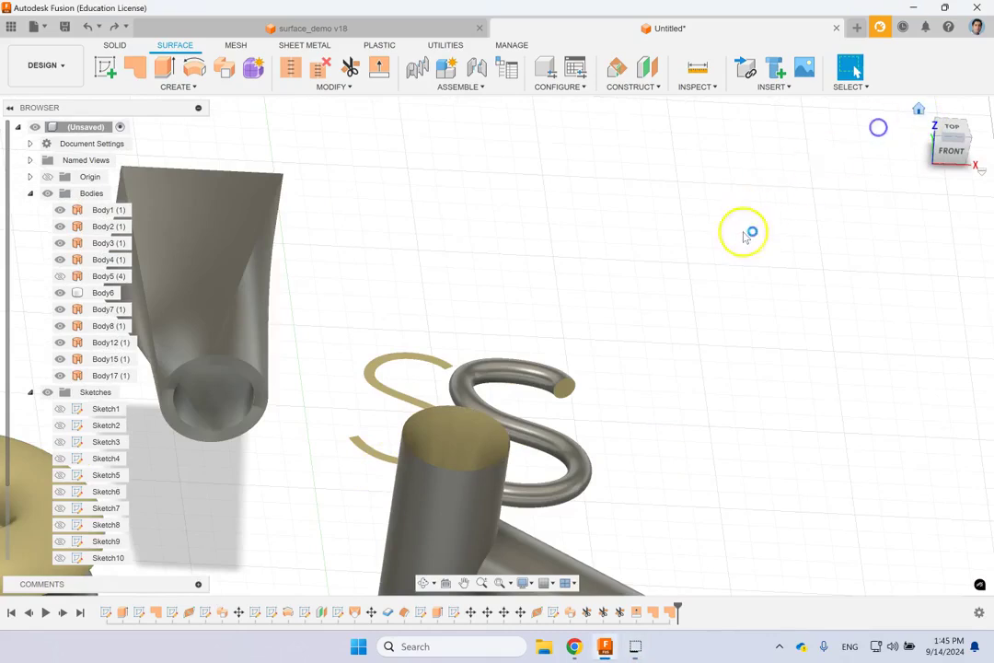
{"action": "scroll", "coordinate": [762, 417], "scroll_direction": "up", "scroll_amount": 5}
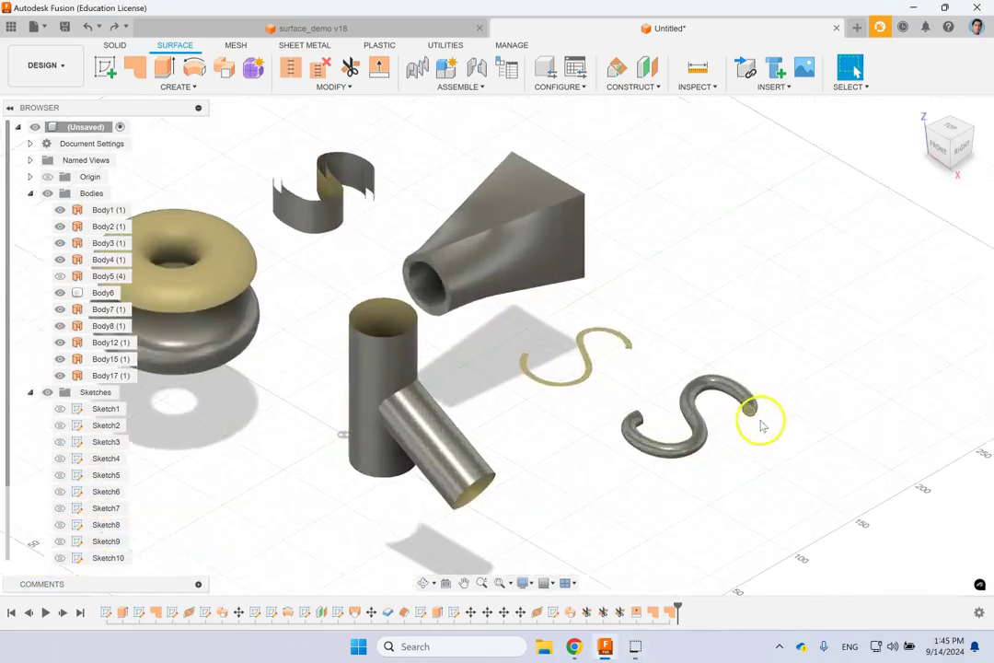
{"action": "left_click", "coordinate": [109, 375]}
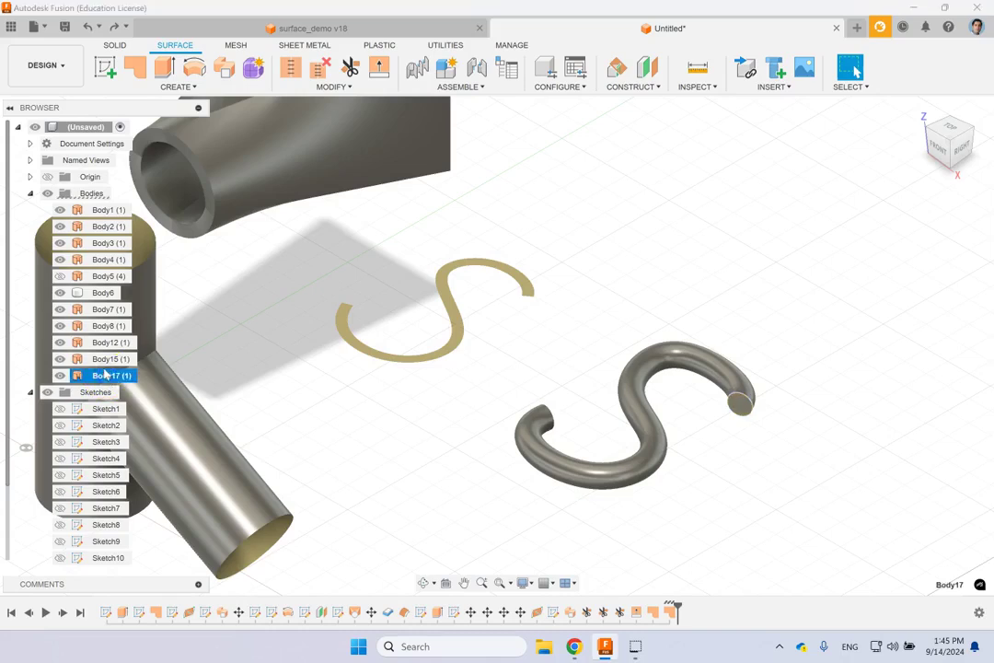
{"action": "left_click", "coordinate": [104, 361], "text": "ctrl"}
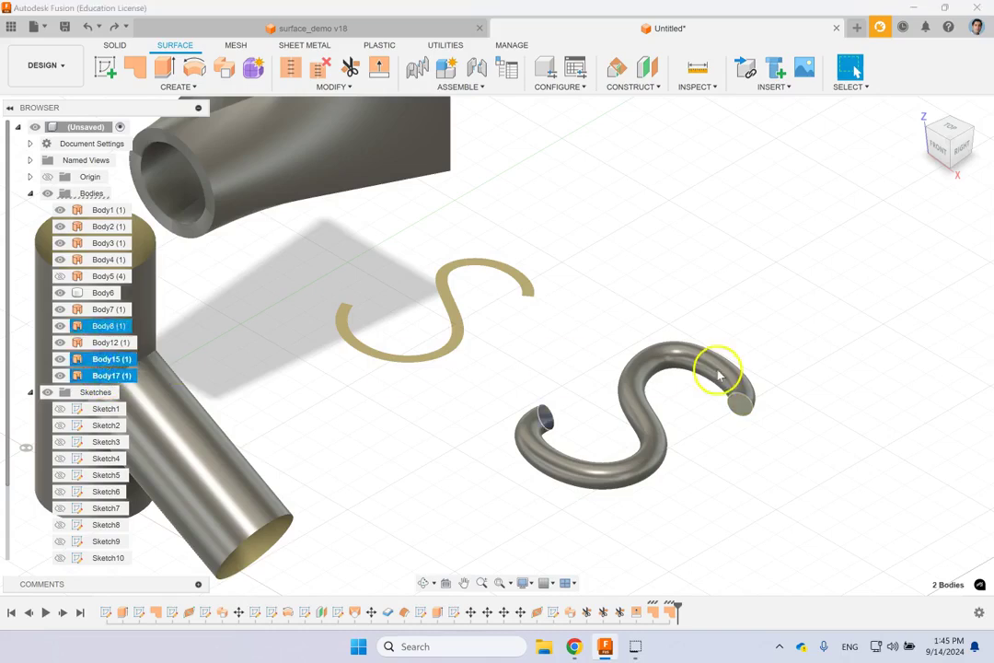
{"action": "left_click", "coordinate": [676, 355], "text": "ctrl"}
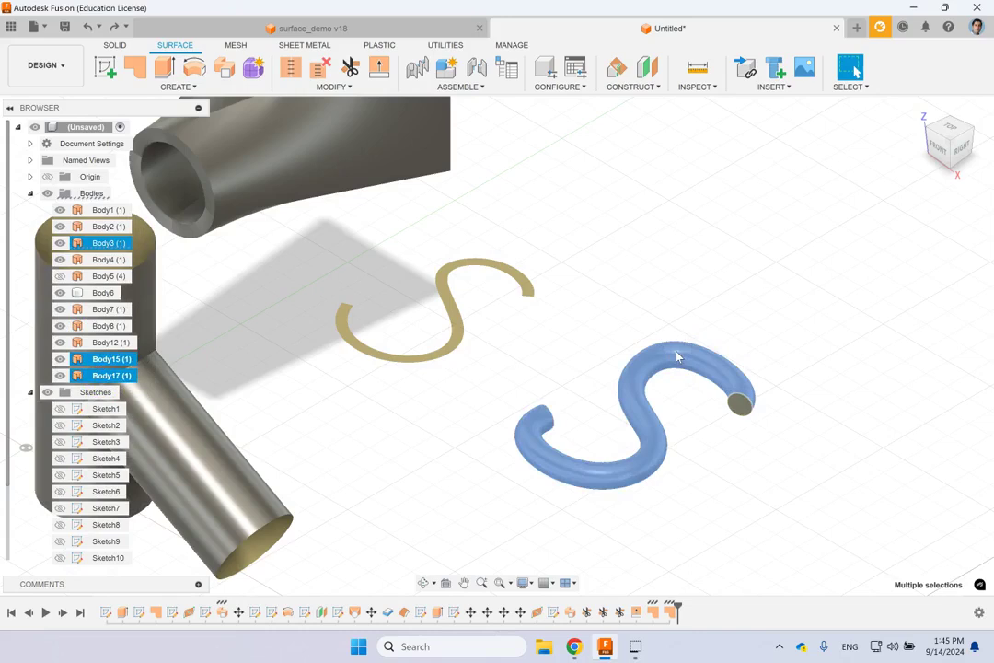
{"action": "left_click", "coordinate": [292, 70]}
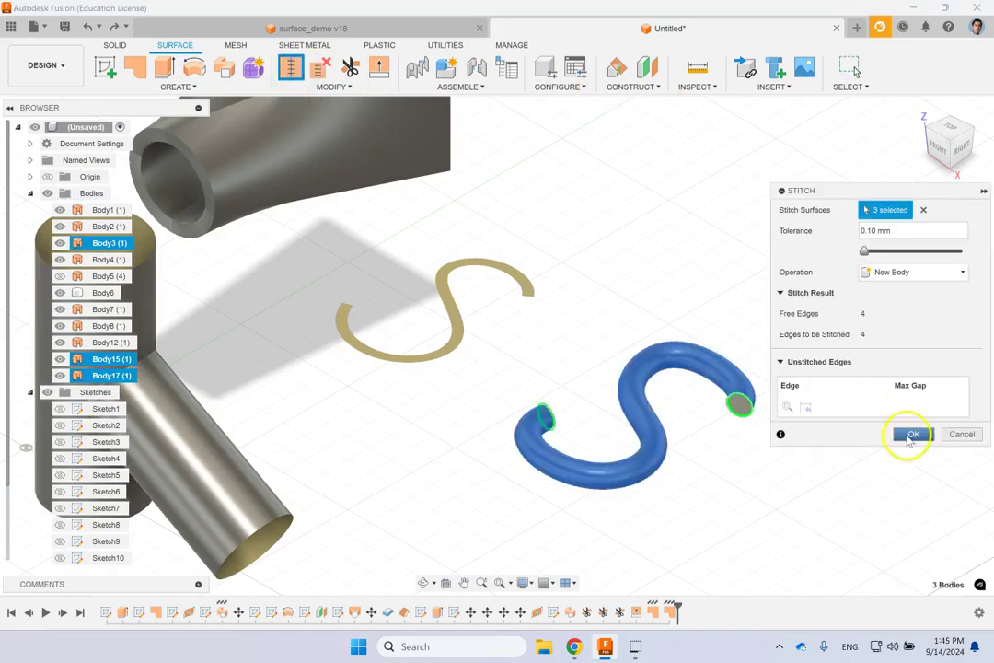
{"action": "left_click", "coordinate": [911, 434]}
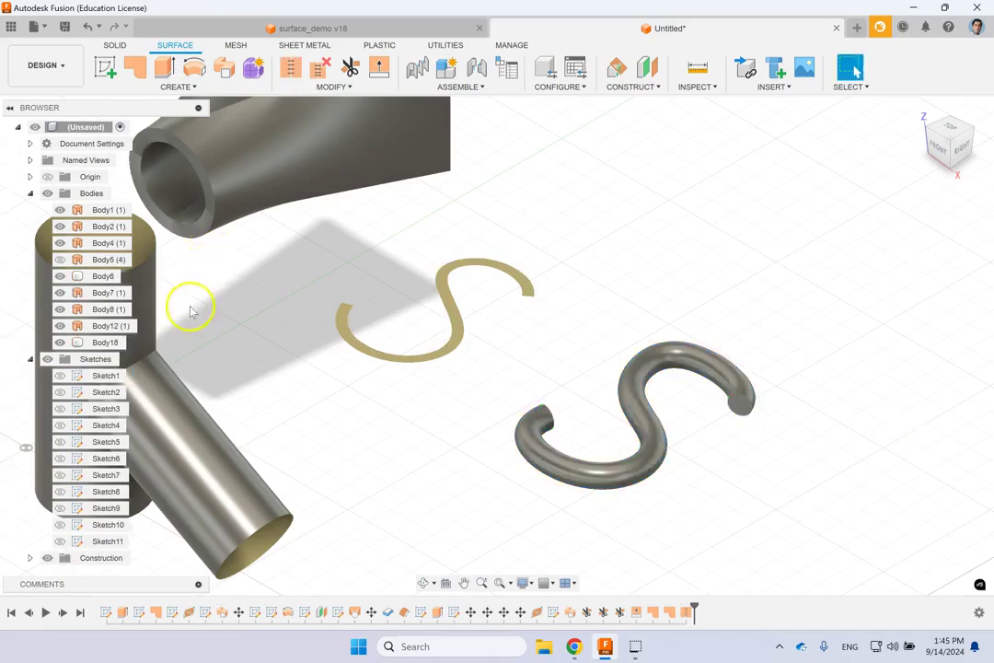
Examine the stitched S-shaped body in the model and in the bodies list
{"action": "left_click", "coordinate": [650, 460]}
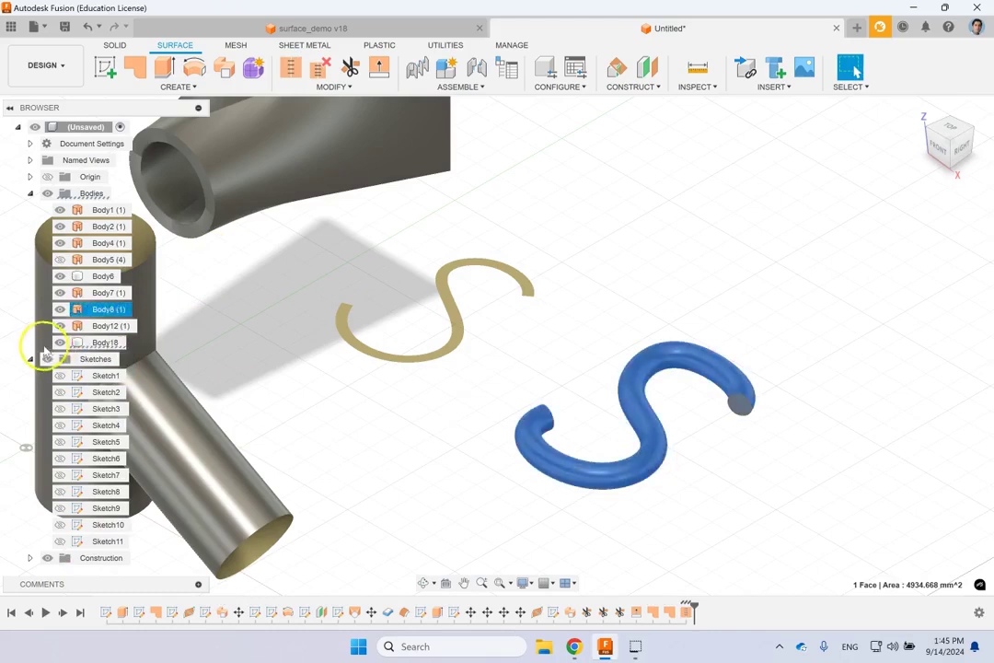
{"action": "left_click", "coordinate": [90, 342]}
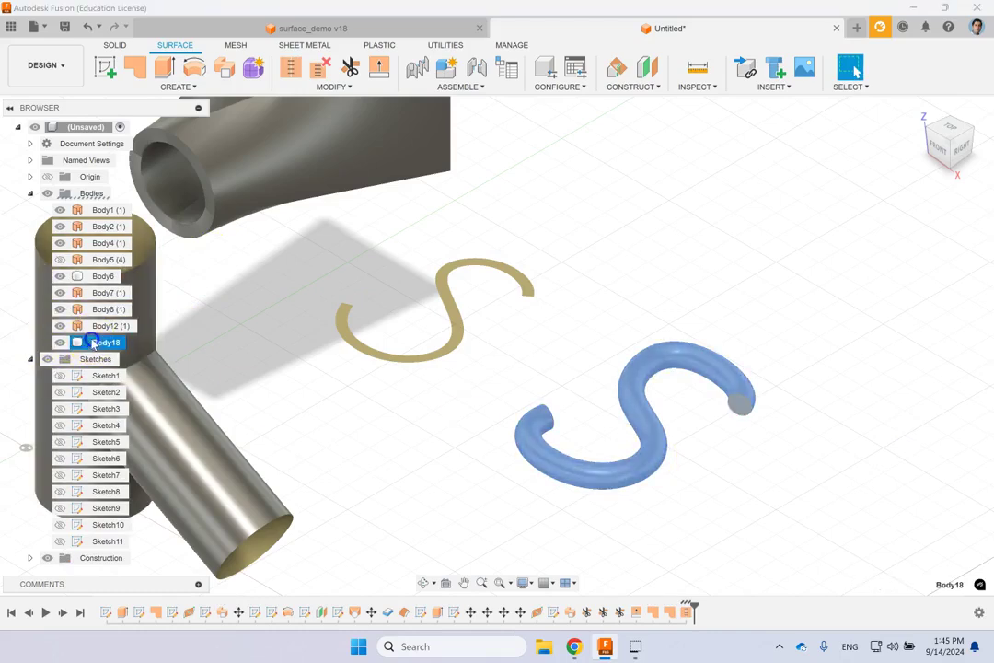
{"action": "left_click", "coordinate": [641, 234]}
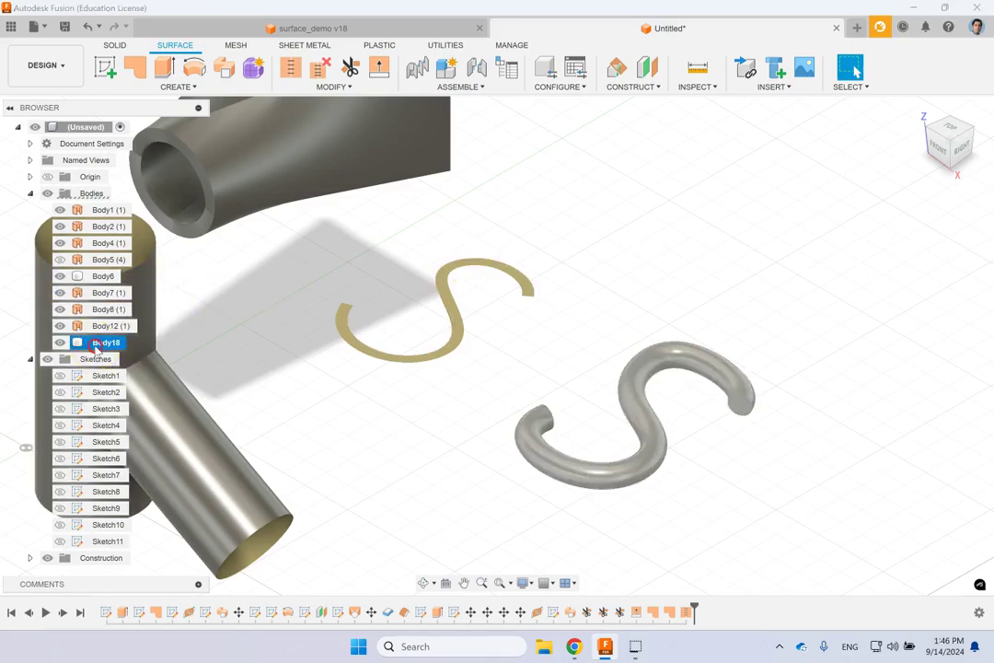
{"action": "right_click", "coordinate": [96, 343]}
{"action": "left_click", "coordinate": [773, 545]}
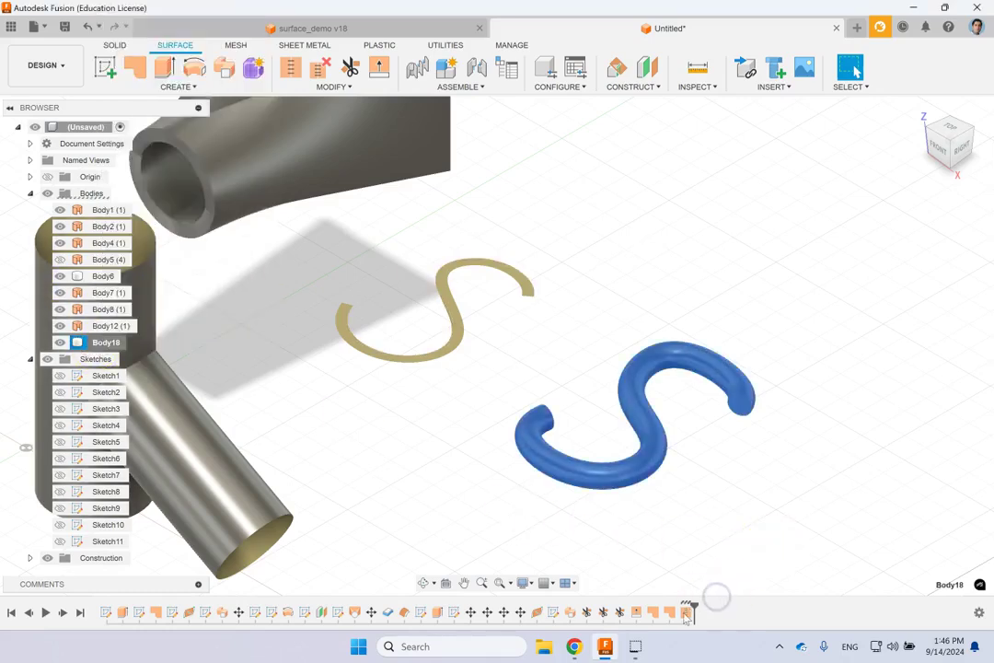
Edit the S-shaped body's stitch feature and change its operation to Join
{"action": "right_click", "coordinate": [685, 612]}
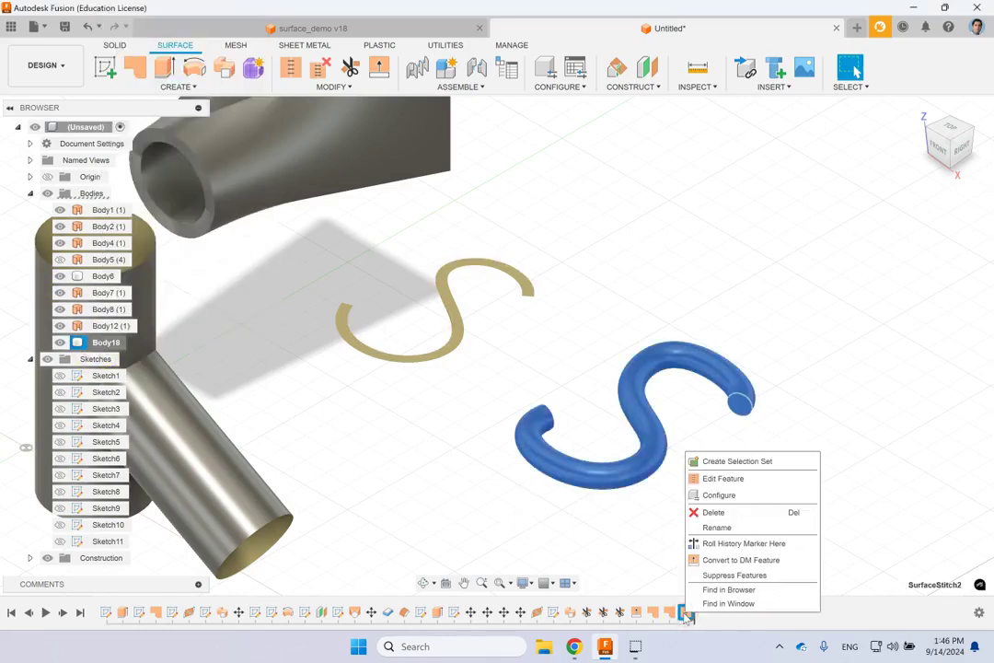
{"action": "left_click", "coordinate": [719, 480]}
{"action": "left_click", "coordinate": [914, 272]}
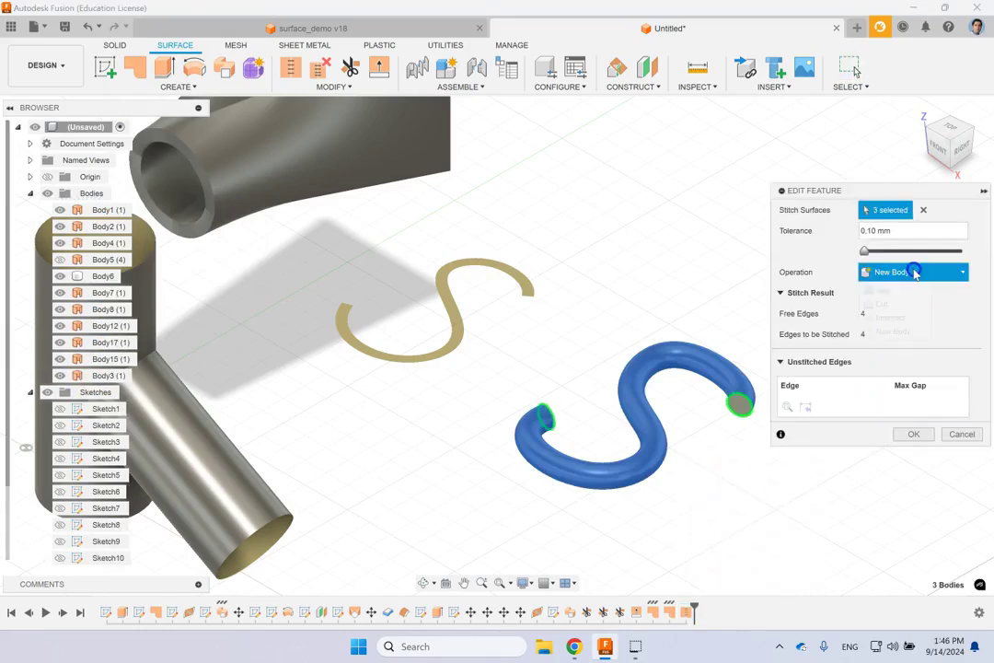
{"action": "left_click", "coordinate": [882, 289]}
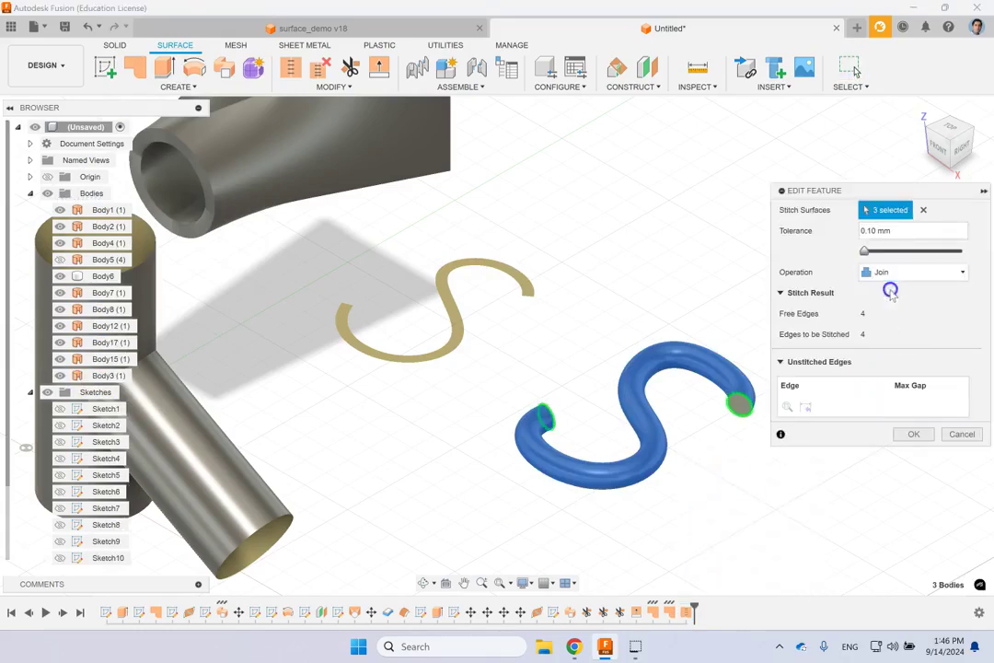
{"action": "left_click", "coordinate": [909, 434]}
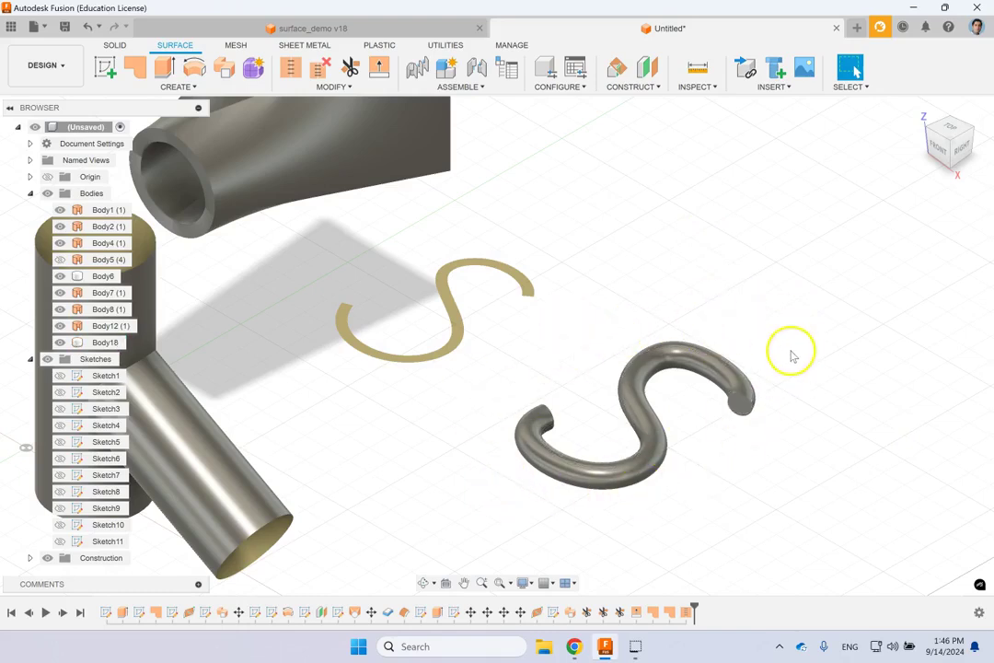
{"action": "left_click", "coordinate": [739, 382]}
{"action": "left_click", "coordinate": [721, 289]}
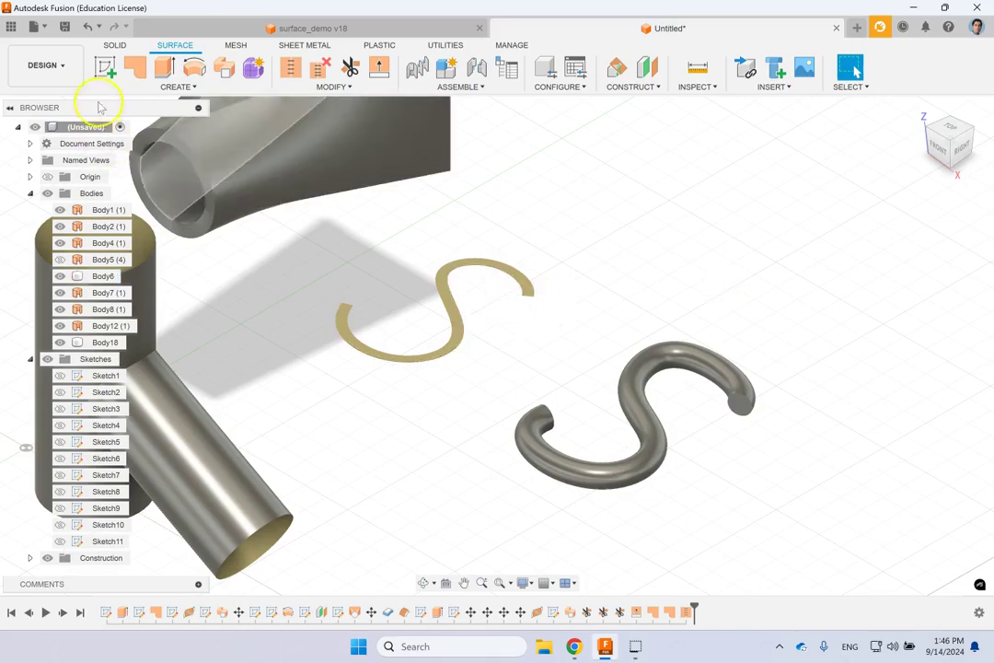
Sketch a rectangle about 70 mm by 103 mm on the horizontal ground plane, enclosing the solid S-shaped body in top view
{"action": "left_click", "coordinate": [104, 72]}
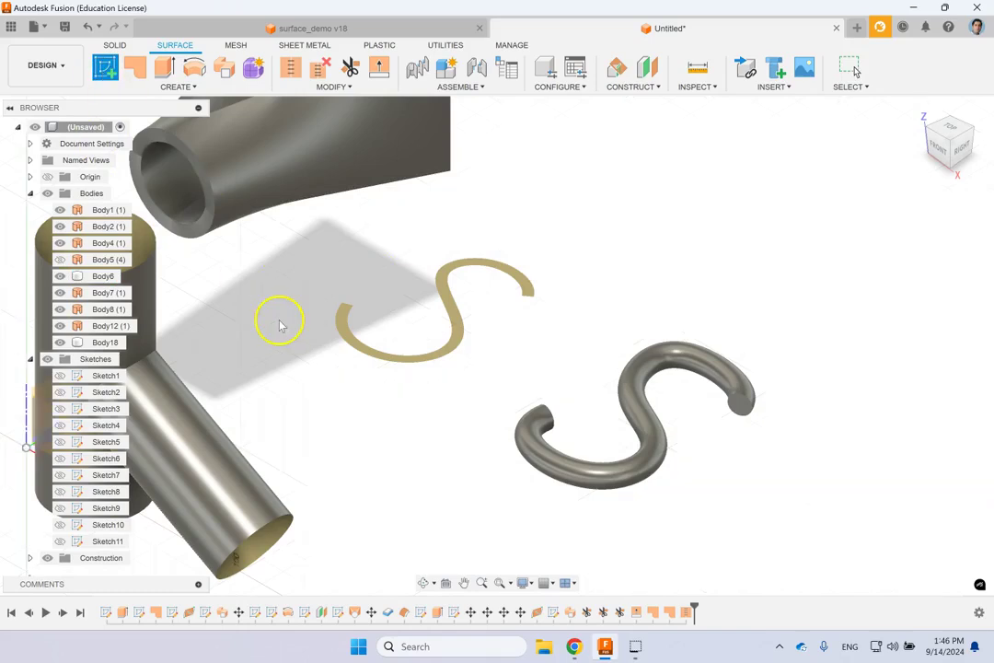
{"action": "left_click", "coordinate": [281, 317]}
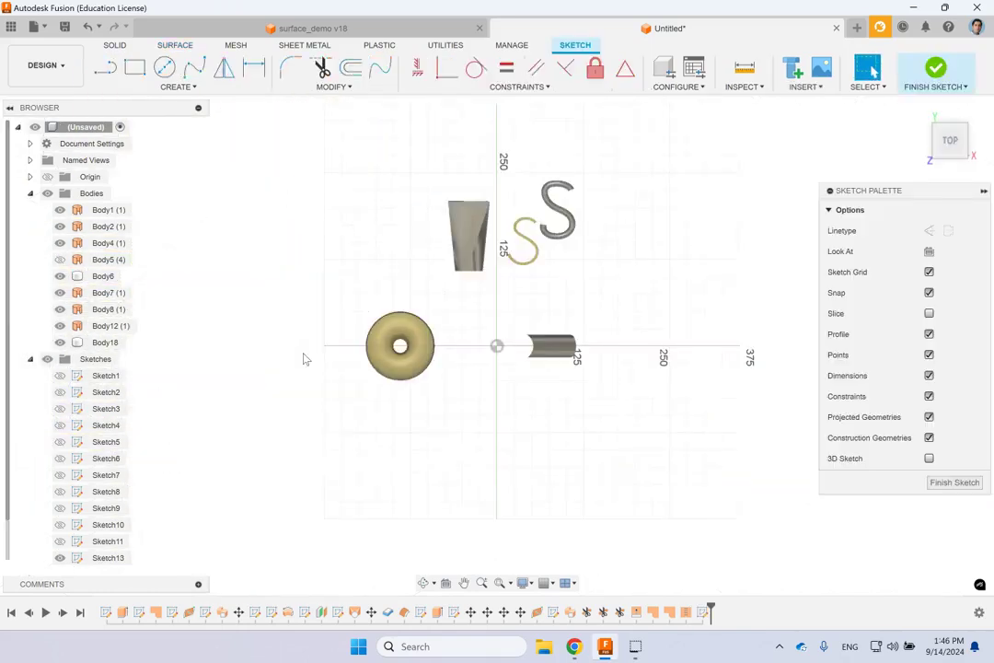
{"action": "left_click", "coordinate": [134, 67]}
{"action": "scroll", "coordinate": [538, 205], "scroll_direction": "up", "scroll_amount": 3}
{"action": "scroll", "coordinate": [541, 206], "scroll_direction": "up", "scroll_amount": 2}
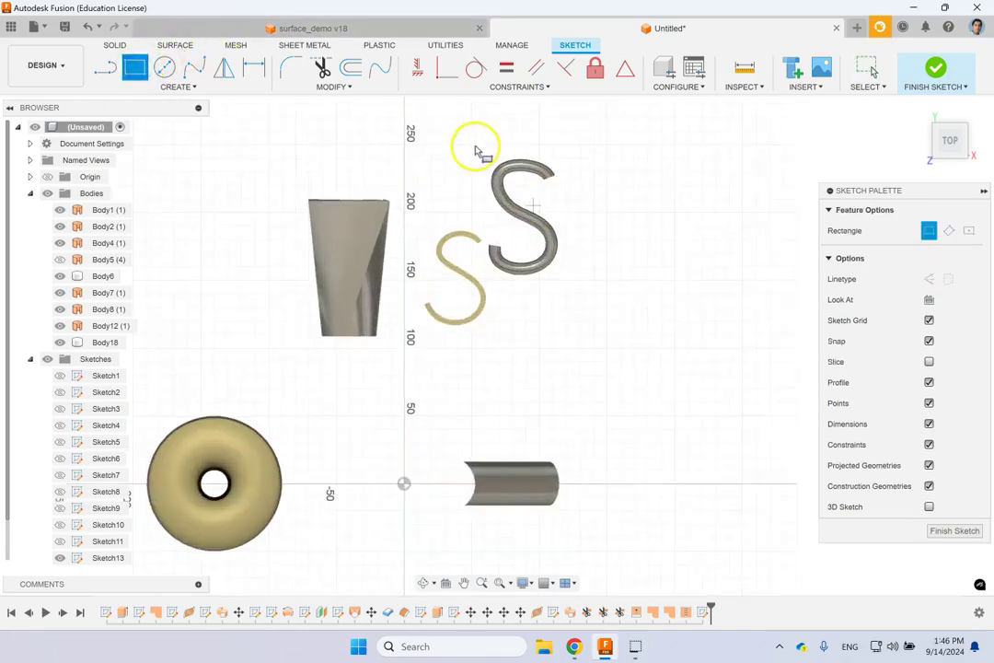
{"action": "scroll", "coordinate": [476, 147], "scroll_direction": "up", "scroll_amount": 2}
{"action": "left_click", "coordinate": [476, 147]}
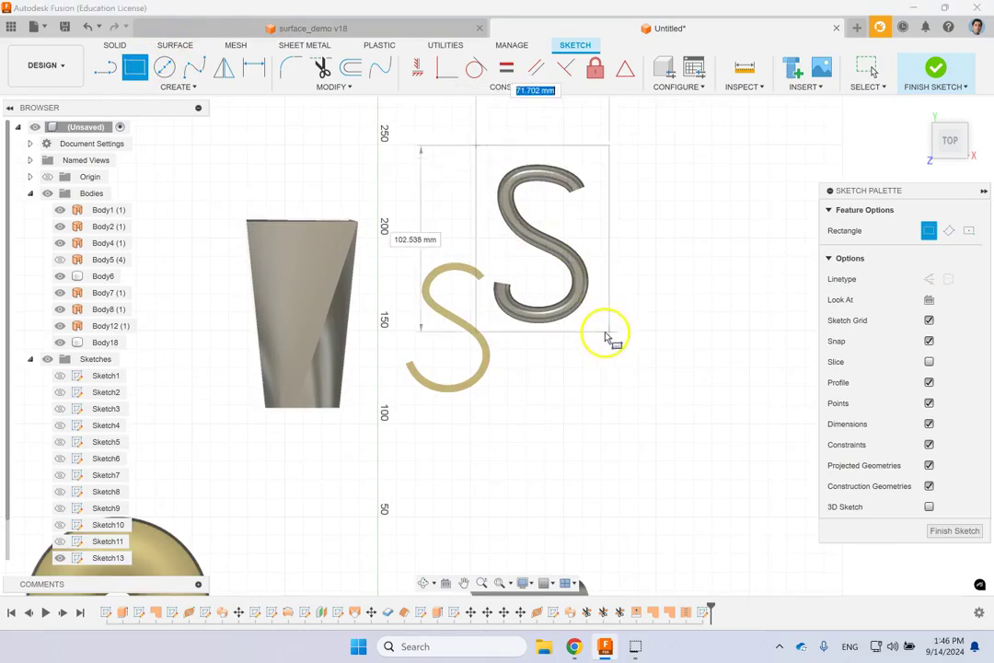
{"action": "left_click", "coordinate": [603, 337]}
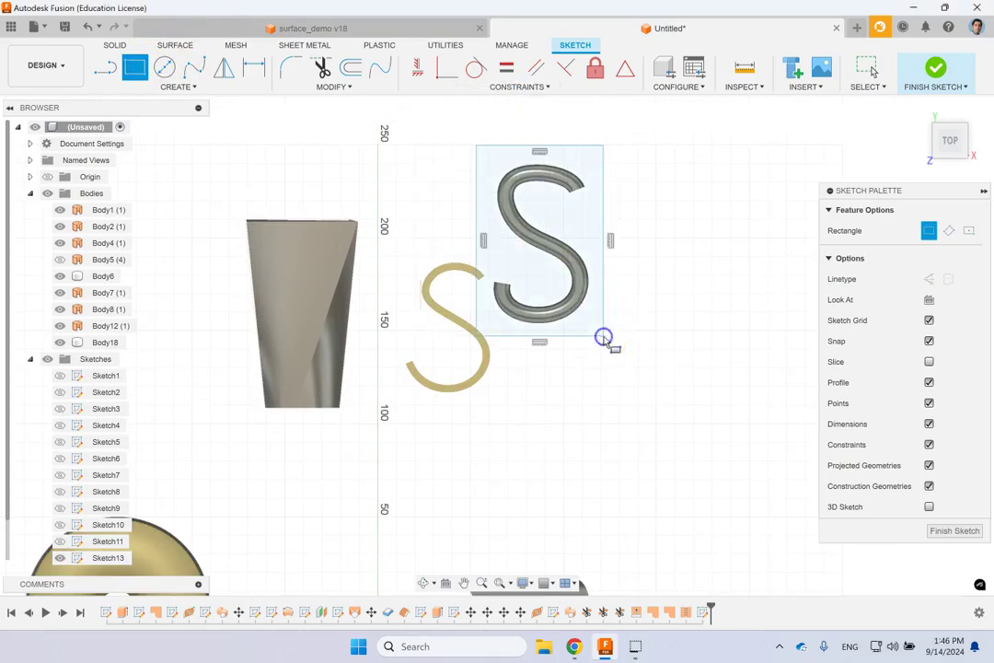
{"action": "left_click", "coordinate": [934, 69]}
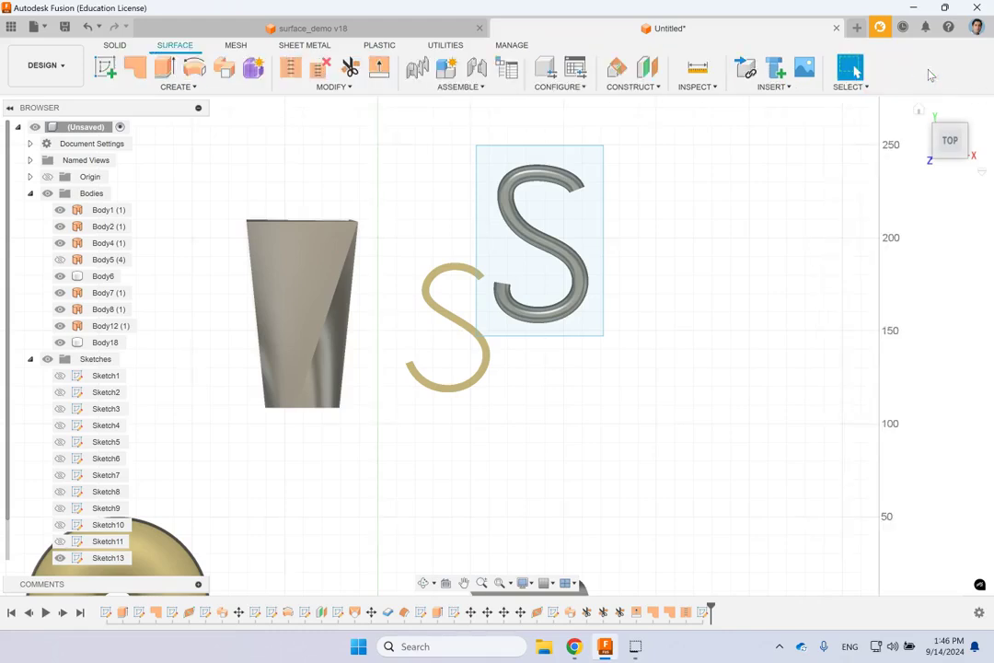
Move the flat S-shaped surface body clear of the rectangle in two horizontal directions, including 70 mm in X
{"action": "left_click", "coordinate": [918, 134]}
{"action": "left_click", "coordinate": [918, 112]}
{"action": "middle_click_drag", "start_coordinate": [675, 420], "coordinate": [726, 471], "text": "shift"}
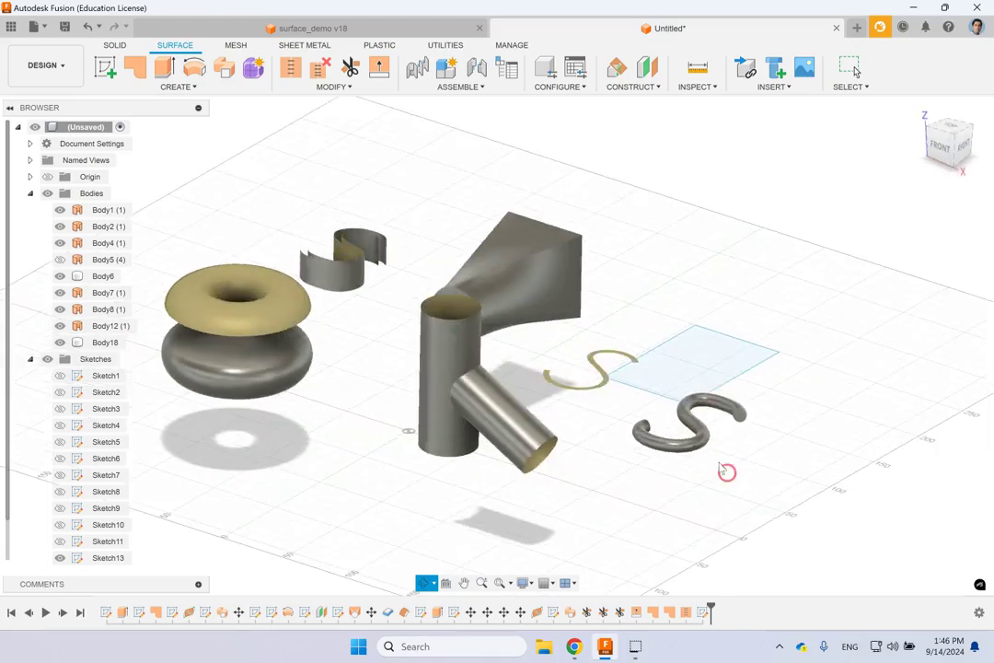
{"action": "left_click", "coordinate": [348, 86]}
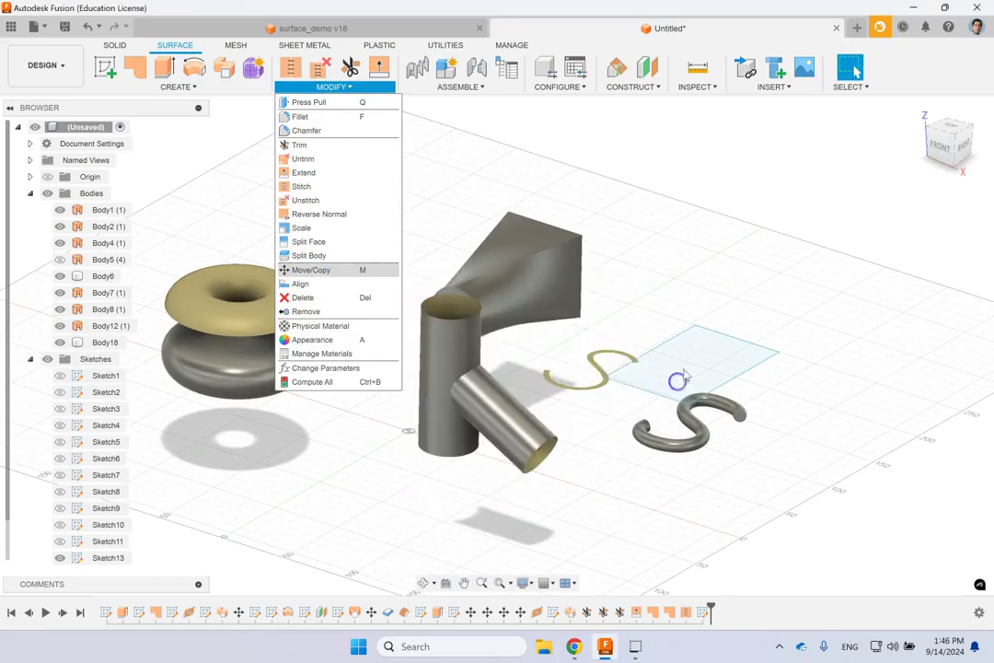
{"action": "scroll", "coordinate": [601, 357], "scroll_direction": "up", "scroll_amount": 5}
{"action": "left_click", "coordinate": [600, 368]}
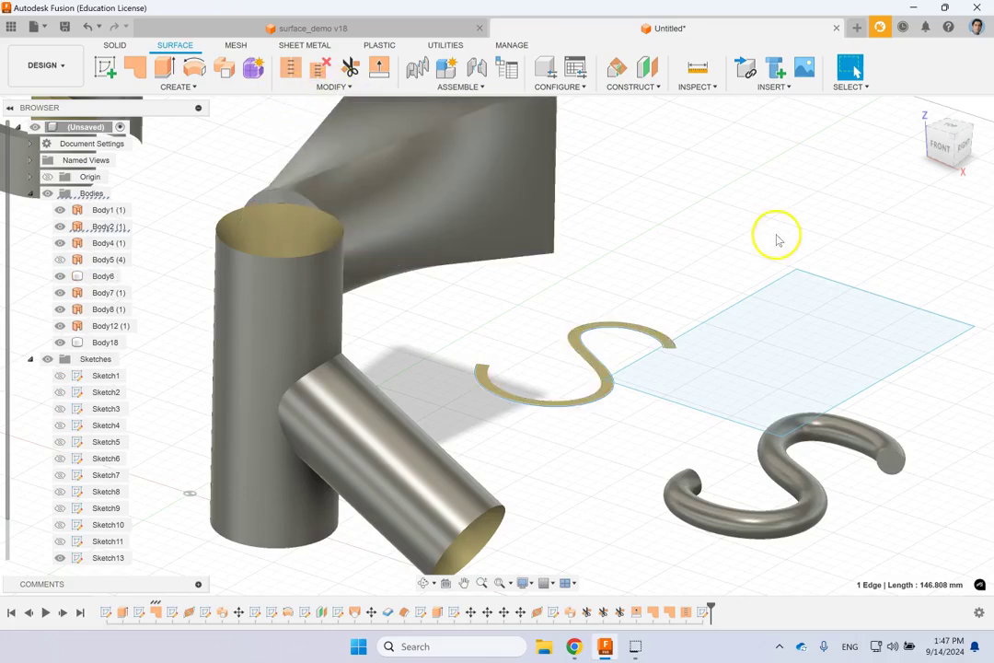
{"action": "key", "text": "m"}
{"action": "left_click", "coordinate": [609, 335]}
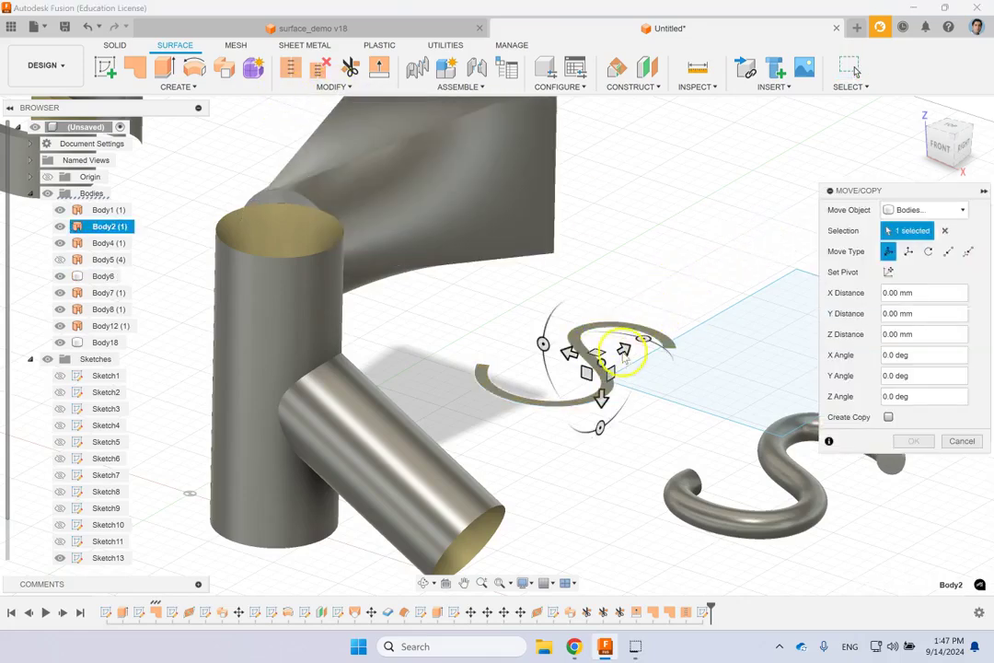
{"action": "left_click_drag", "start_coordinate": [625, 349], "coordinate": [680, 316]}
{"action": "left_click_drag", "start_coordinate": [791, 210], "coordinate": [715, 104]}
{"action": "left_click", "coordinate": [906, 440]}
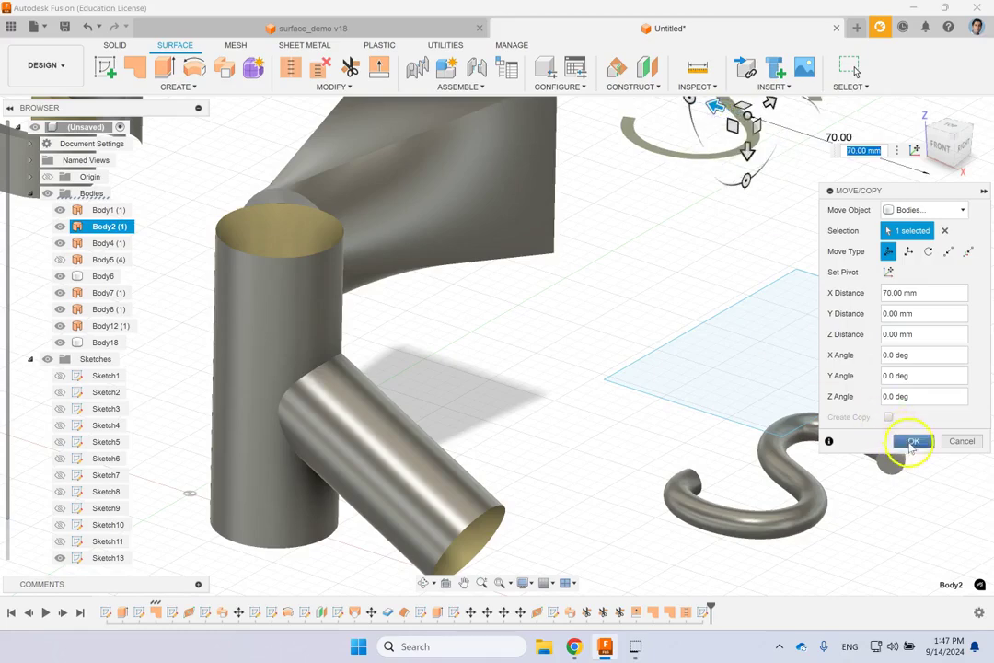
Extrude the rectangle -80 mm to one side as a new solid body enclosing the S-shaped body
{"action": "scroll", "coordinate": [920, 476], "scroll_direction": "down", "scroll_amount": 5}
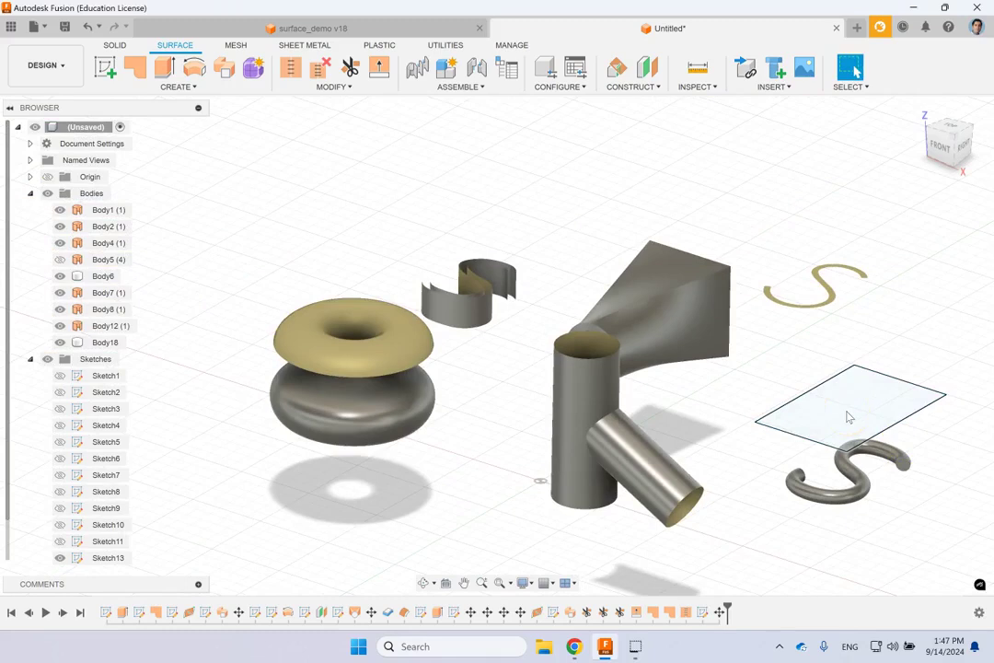
{"action": "left_click", "coordinate": [112, 44]}
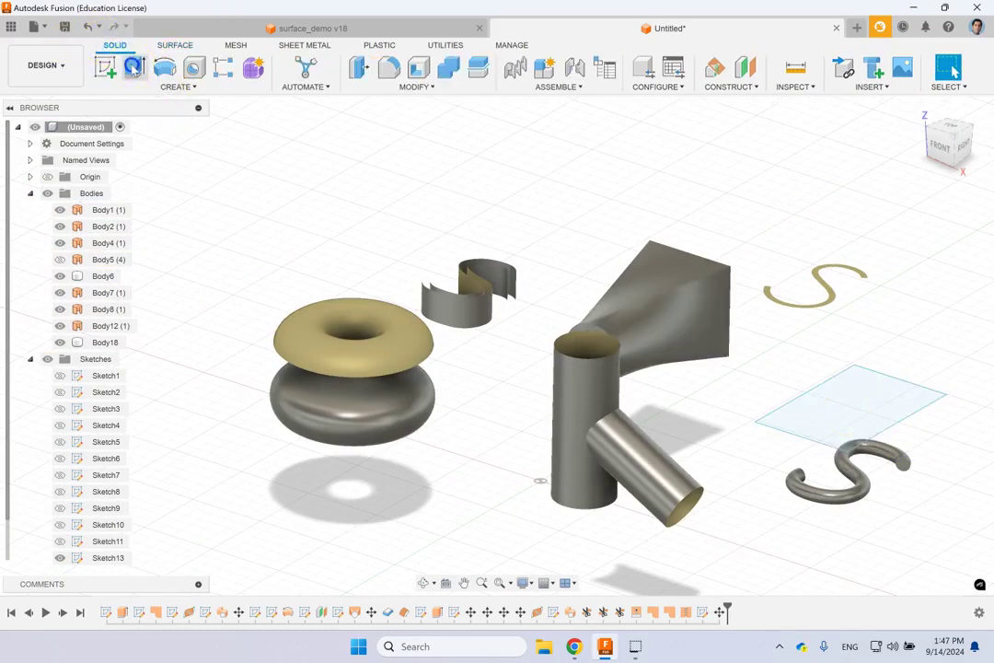
{"action": "left_click", "coordinate": [134, 66]}
{"action": "left_click_drag", "start_coordinate": [854, 190], "coordinate": [429, 125]}
{"action": "left_click_drag", "start_coordinate": [851, 396], "coordinate": [854, 520]}
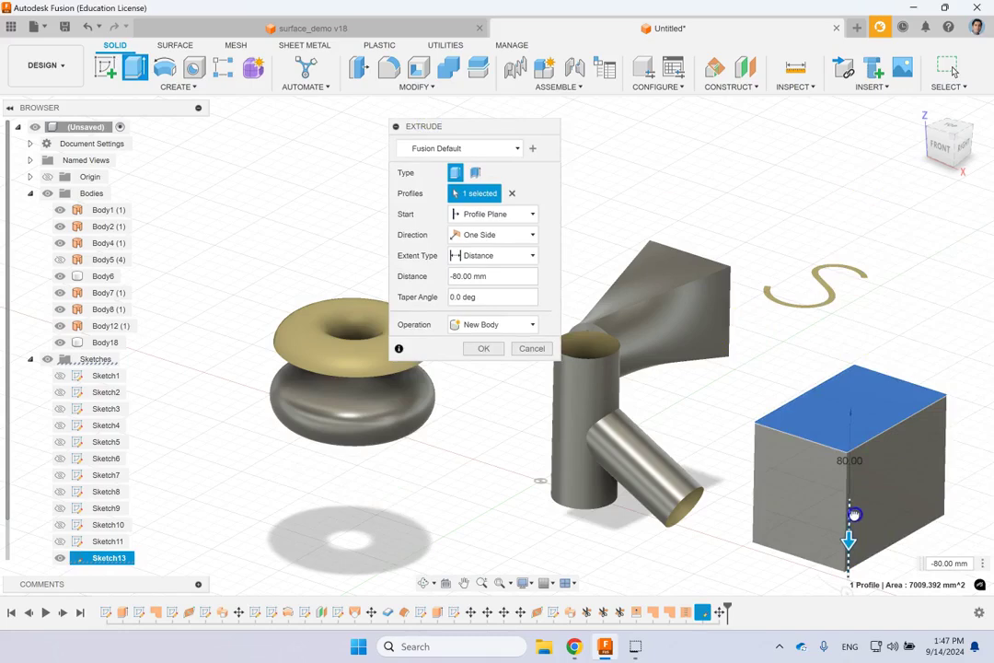
{"action": "left_click", "coordinate": [477, 353]}
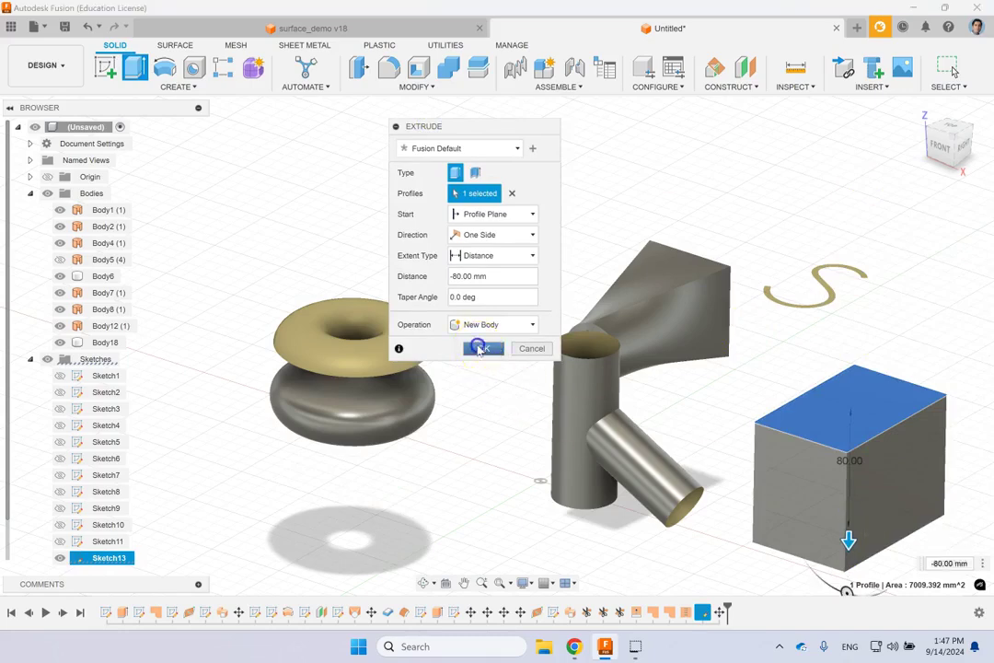
Split the box body using the solid S-shaped body as the splitting tool, without extending the tool
{"action": "middle_click_drag", "start_coordinate": [850, 333], "coordinate": [593, 348], "text": "shift"}
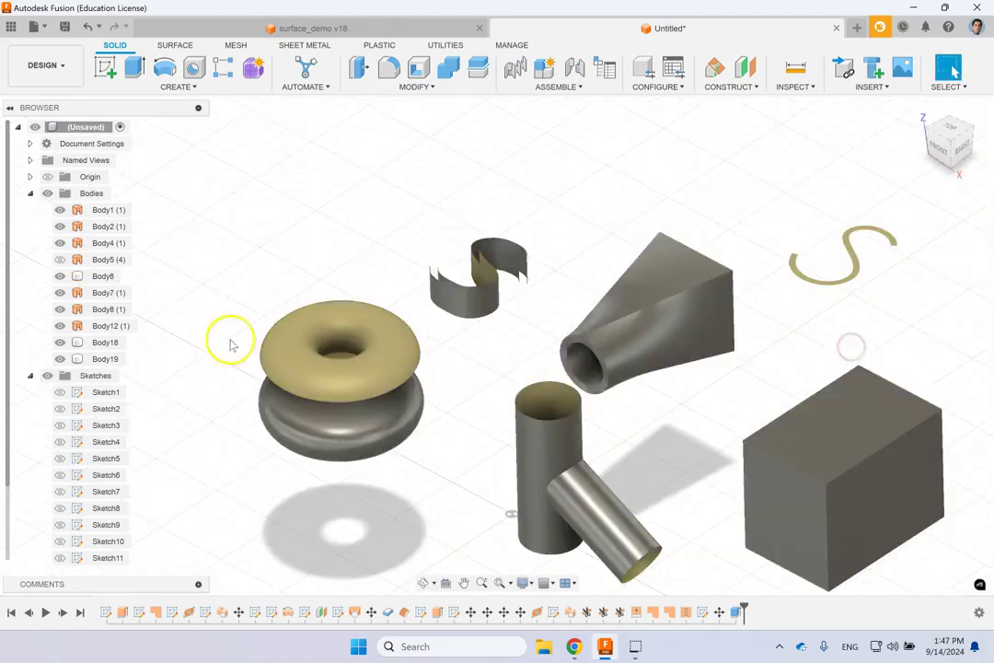
{"action": "left_click", "coordinate": [103, 343]}
{"action": "left_click", "coordinate": [109, 358]}
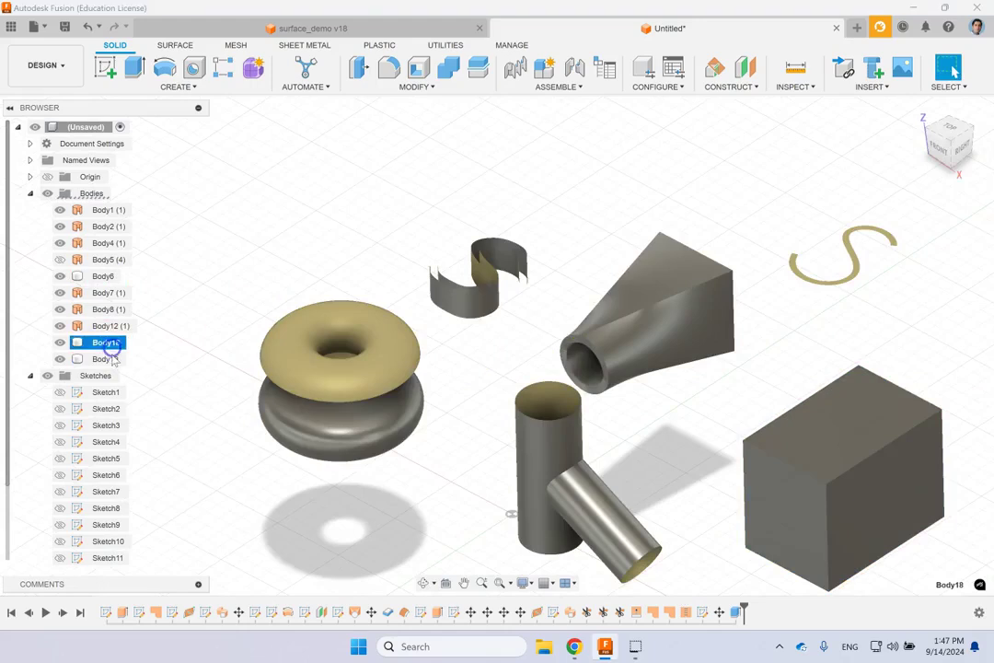
{"action": "left_click", "coordinate": [331, 237]}
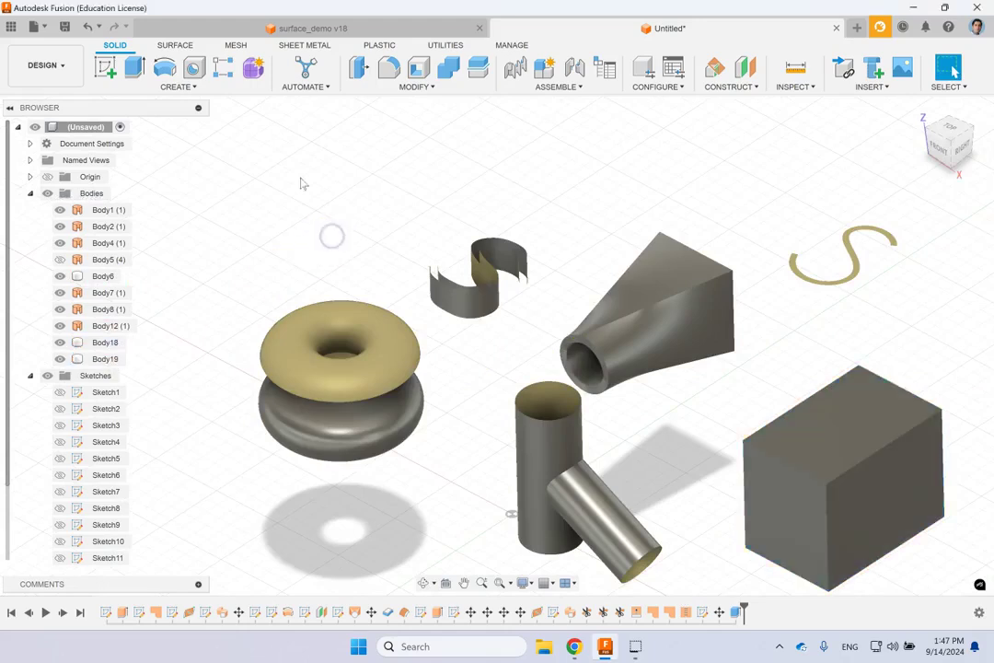
{"action": "left_click", "coordinate": [172, 86]}
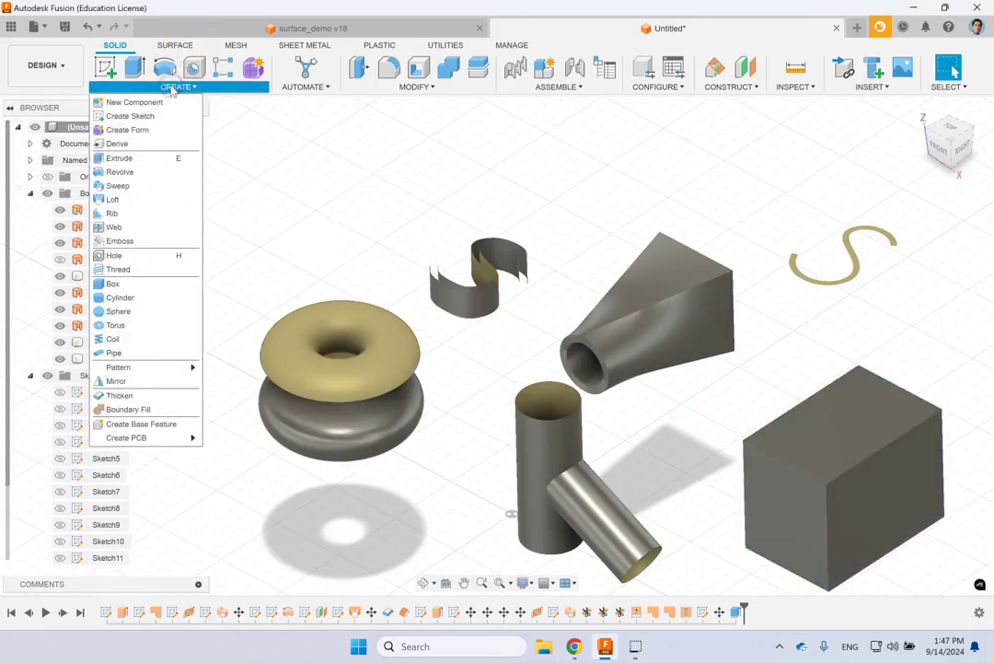
{"action": "mouse_move", "coordinate": [409, 89]}
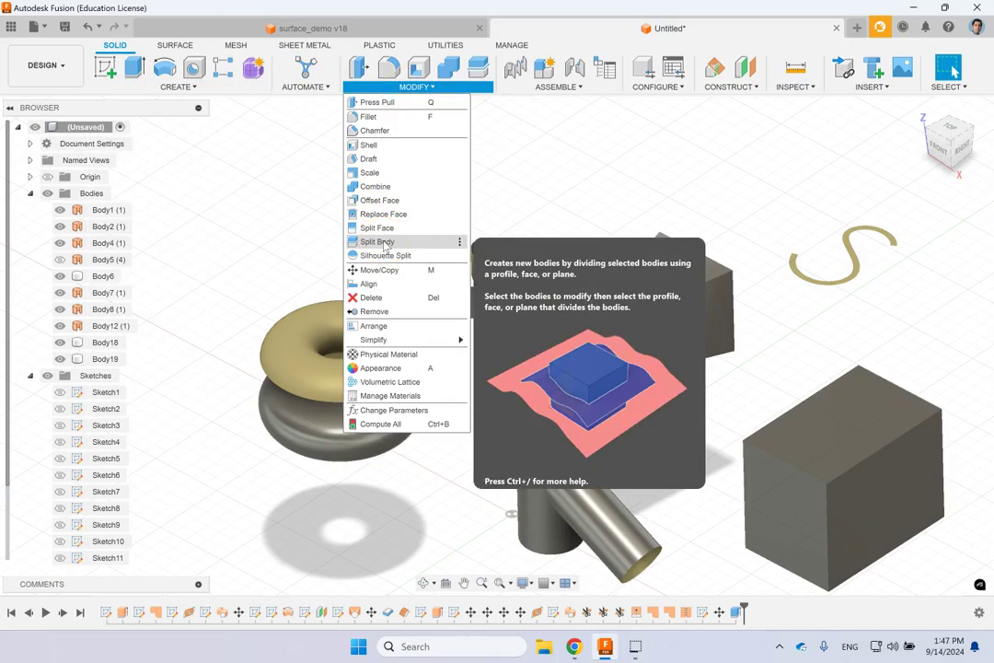
{"action": "left_click", "coordinate": [383, 241]}
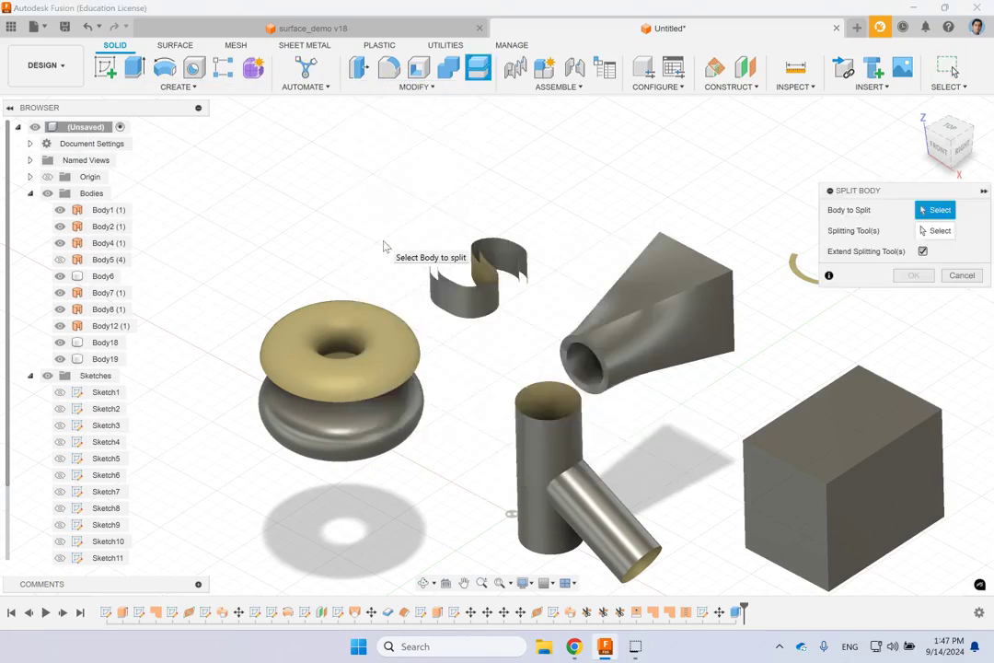
{"action": "left_click", "coordinate": [828, 433]}
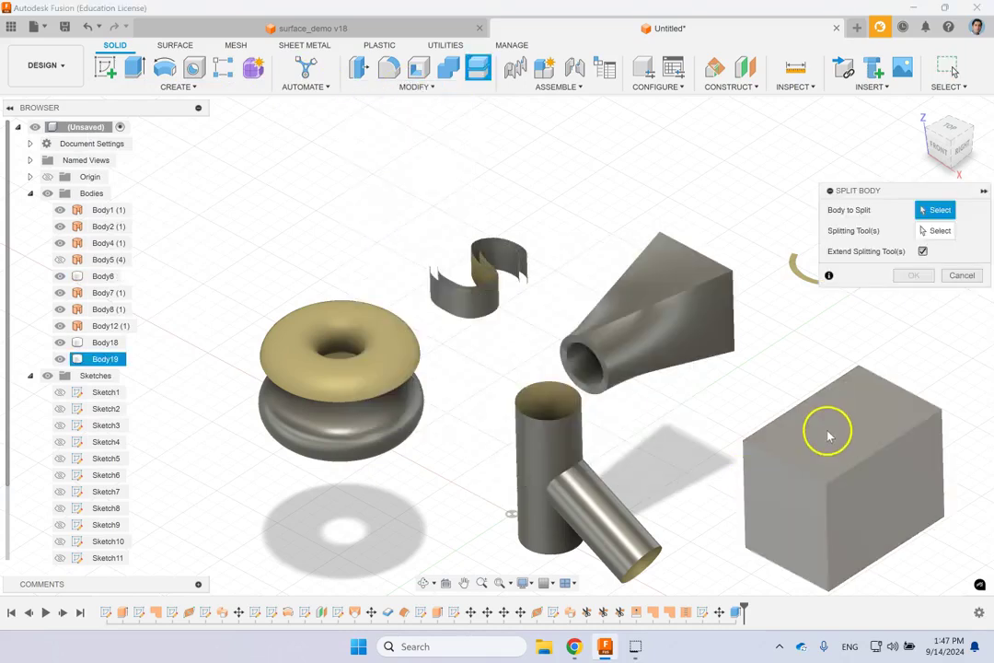
{"action": "left_click", "coordinate": [936, 230]}
{"action": "left_click", "coordinate": [106, 343]}
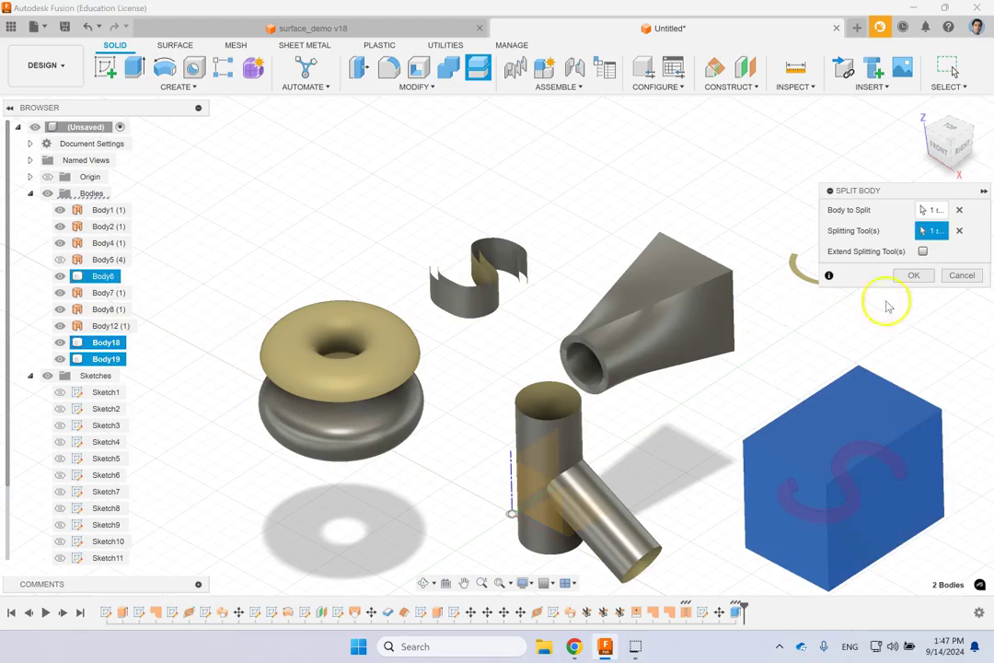
{"action": "left_click", "coordinate": [914, 277]}
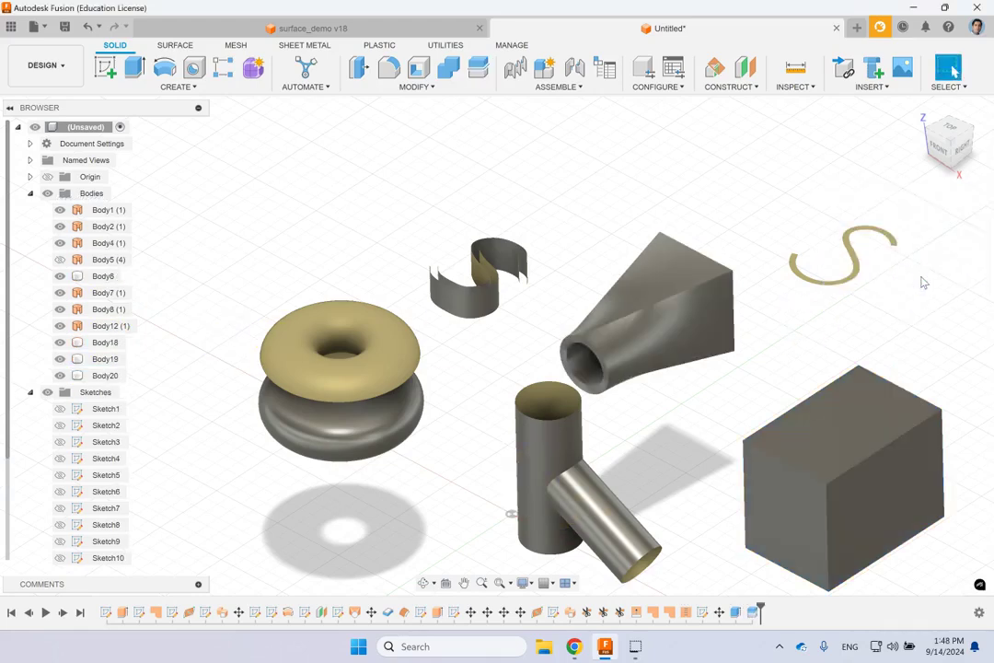
Identify the bodies produced by the split and hide the outer box body, Body20
{"action": "left_click", "coordinate": [867, 431]}
{"action": "left_click", "coordinate": [105, 357]}
{"action": "left_click", "coordinate": [105, 344]}
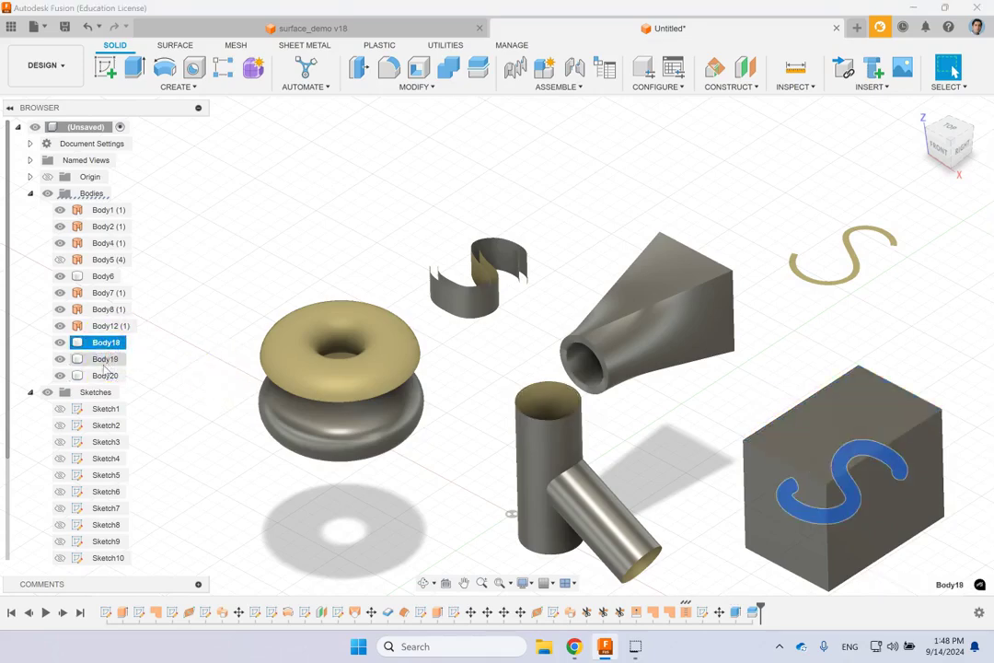
{"action": "left_click", "coordinate": [105, 376]}
{"action": "right_click", "coordinate": [105, 378]}
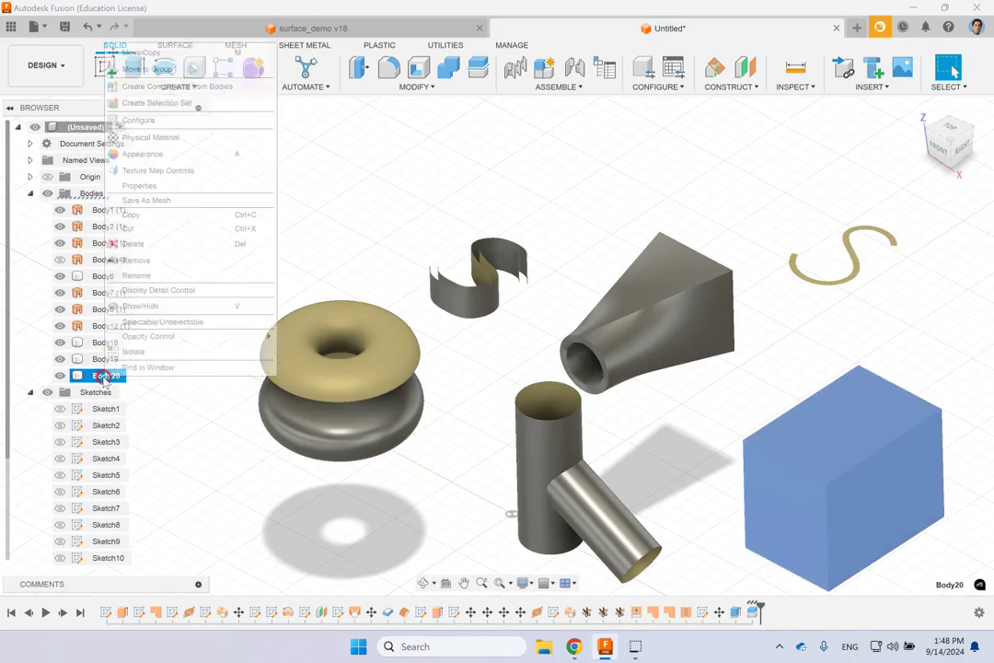
{"action": "left_click", "coordinate": [127, 308]}
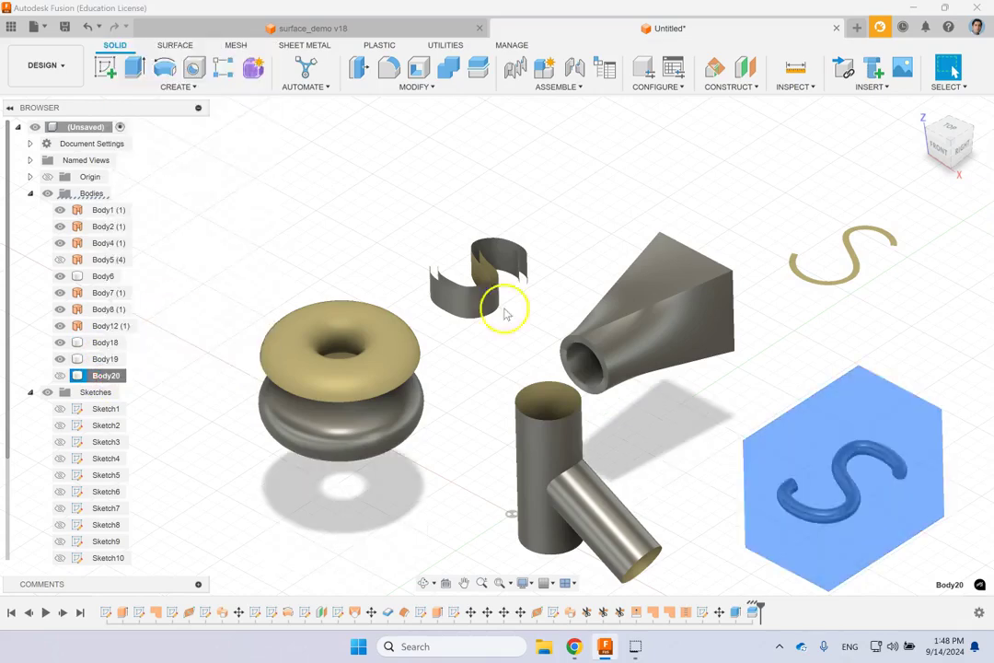
{"action": "left_click", "coordinate": [929, 333]}
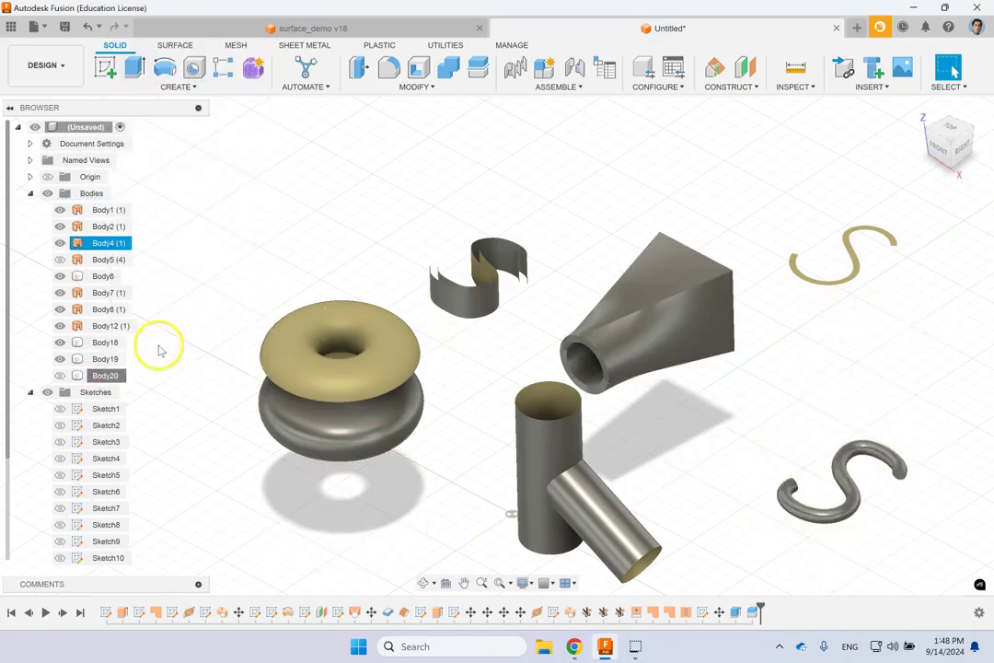
Compare the original S-shaped body with the matching inner piece cut from the box
{"action": "left_click", "coordinate": [115, 346]}
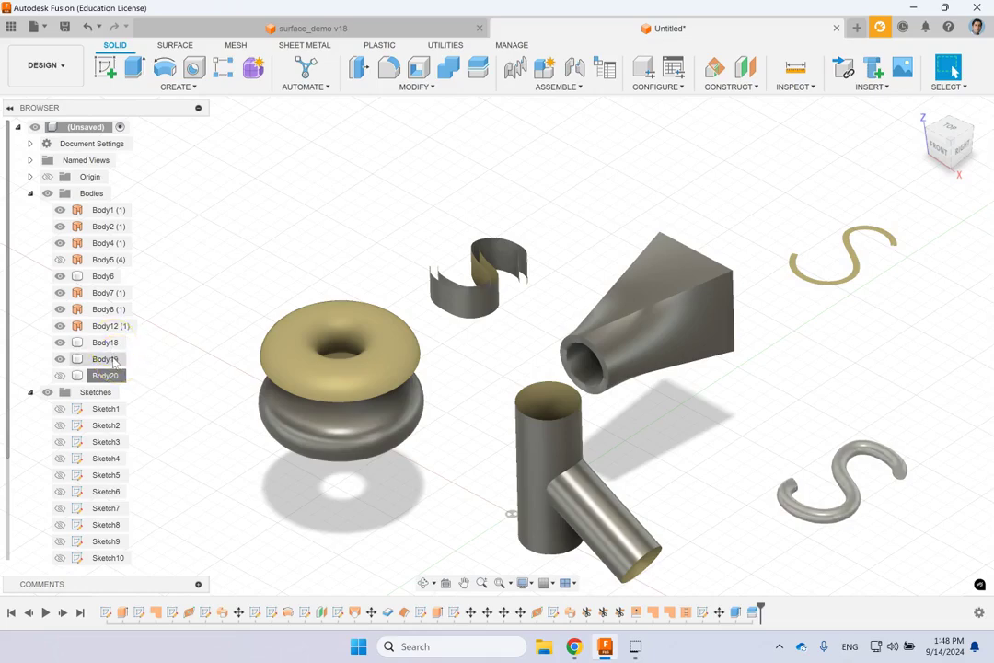
{"action": "left_click", "coordinate": [110, 344]}
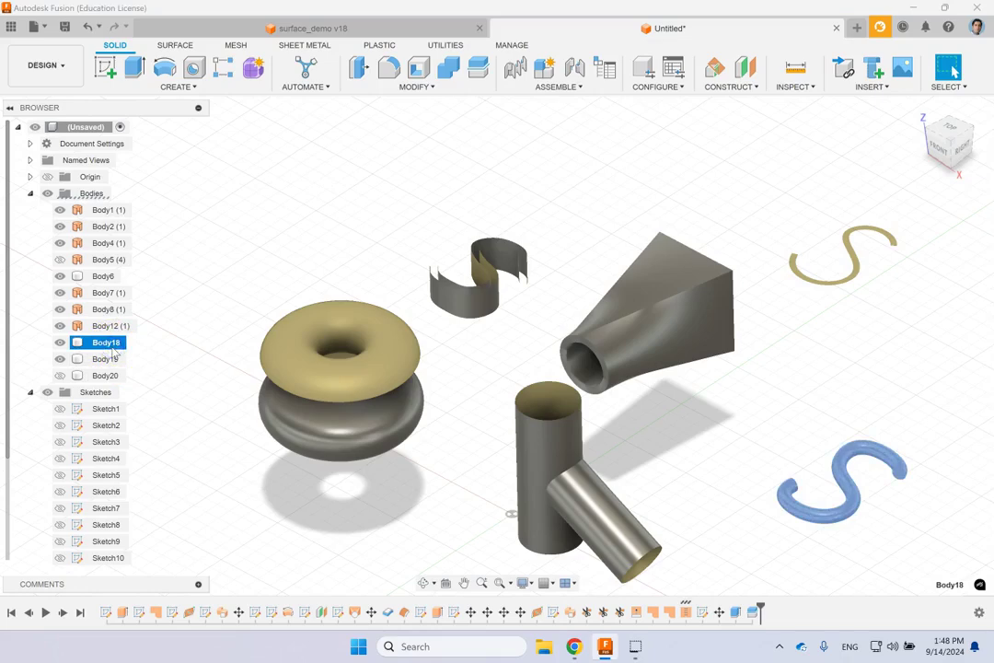
{"action": "left_click", "coordinate": [105, 358]}
{"action": "scroll", "coordinate": [939, 500], "scroll_direction": "up", "scroll_amount": 8}
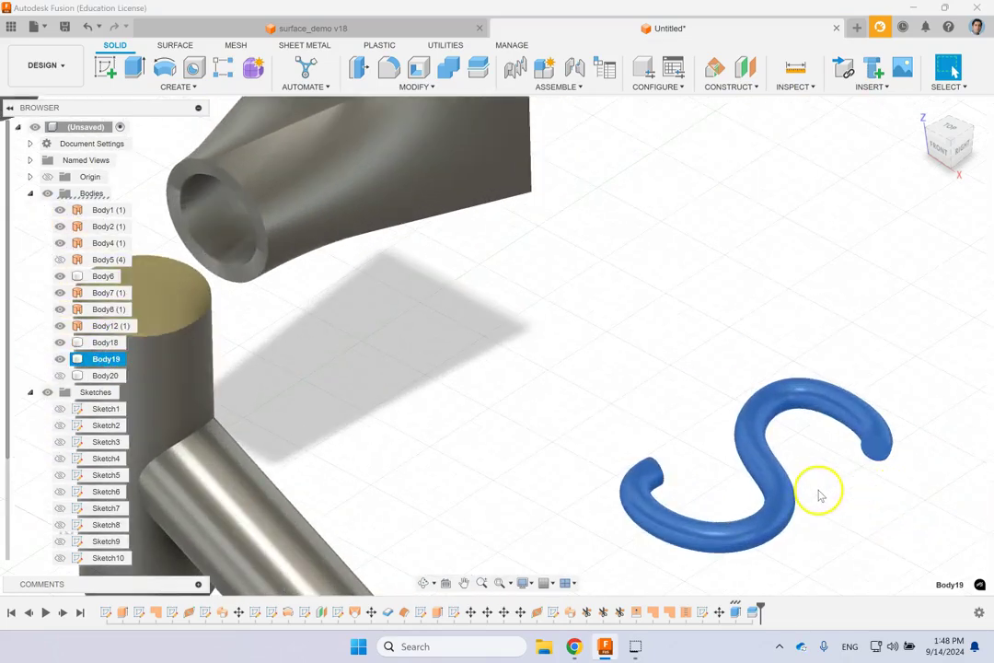
{"action": "left_click", "coordinate": [109, 344]}
{"action": "left_click", "coordinate": [635, 355]}
{"action": "left_click", "coordinate": [573, 192]}
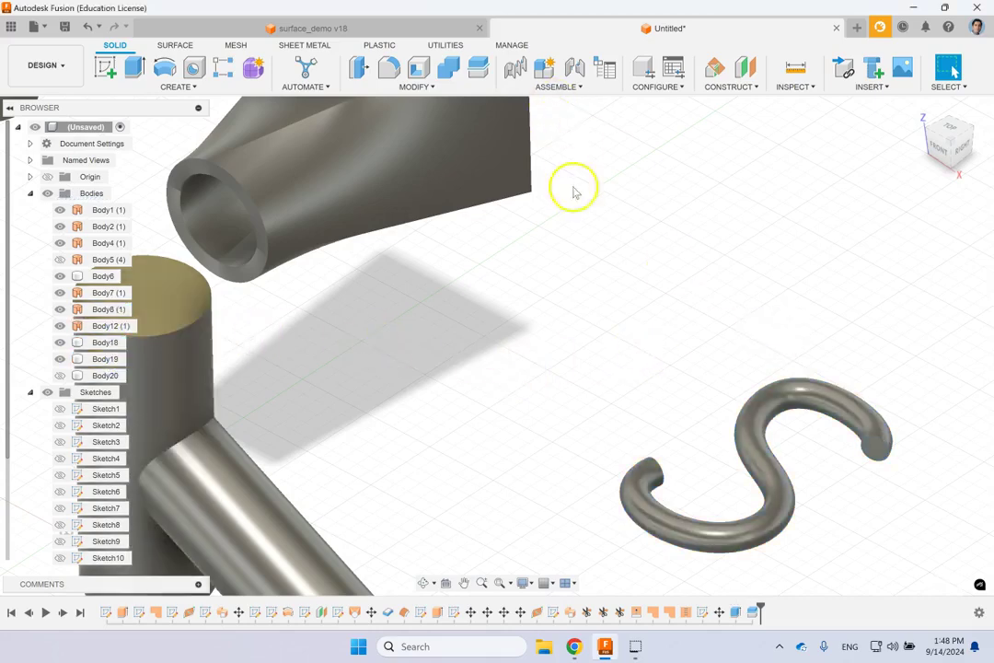
Move the inner S-shaped piece cut from the box horizontally away from the original S-shaped body
{"action": "key", "text": "m"}
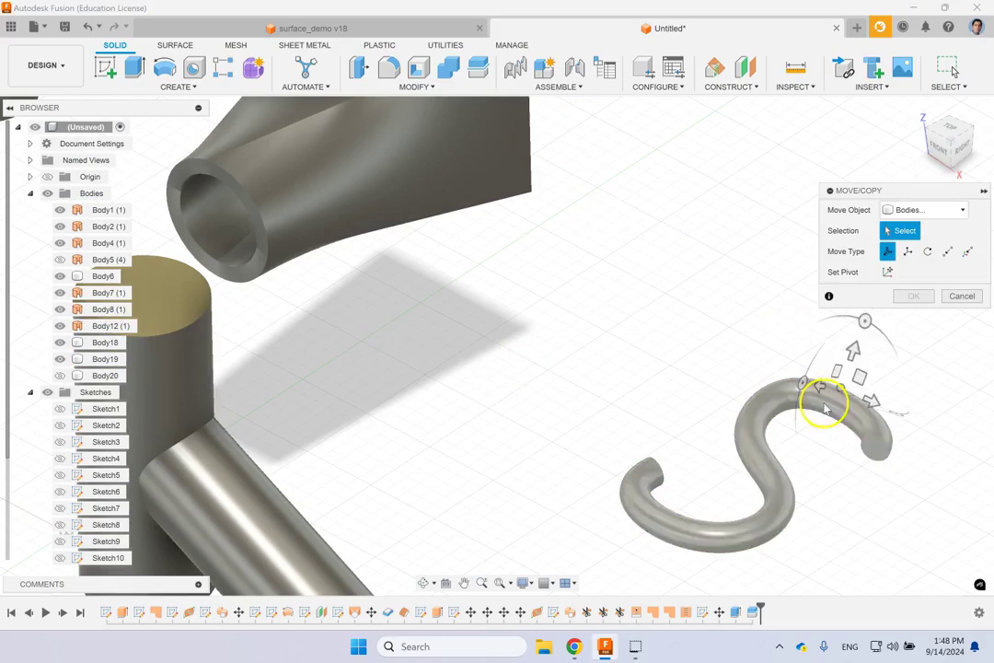
{"action": "left_click", "coordinate": [821, 403]}
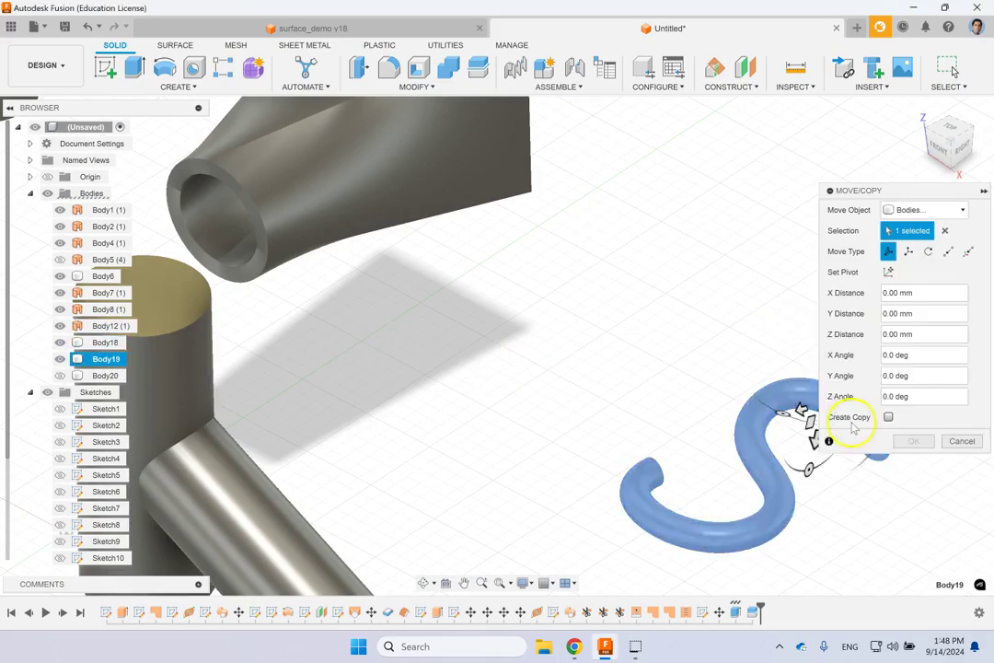
{"action": "left_click_drag", "start_coordinate": [863, 196], "coordinate": [372, 135]}
{"action": "left_click_drag", "start_coordinate": [854, 414], "coordinate": [668, 294]}
{"action": "left_click", "coordinate": [519, 333]}
{"action": "left_click", "coordinate": [436, 383]}
{"action": "left_click", "coordinate": [738, 232]}
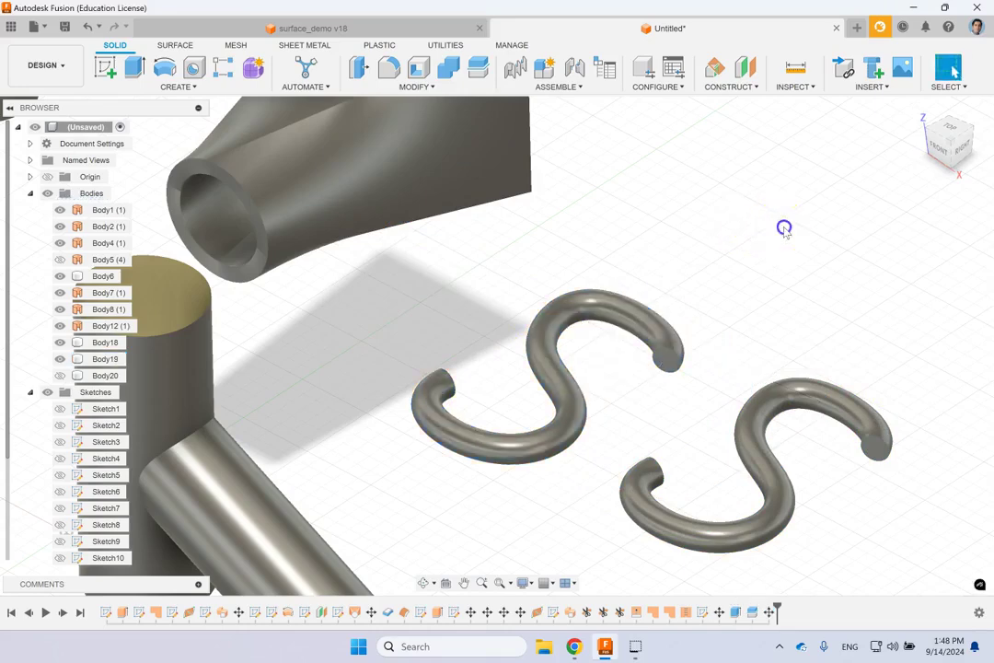
Rename the S-shaped body Body19, the one at the original position, as "body splitted with surface"
{"action": "left_click", "coordinate": [94, 342]}
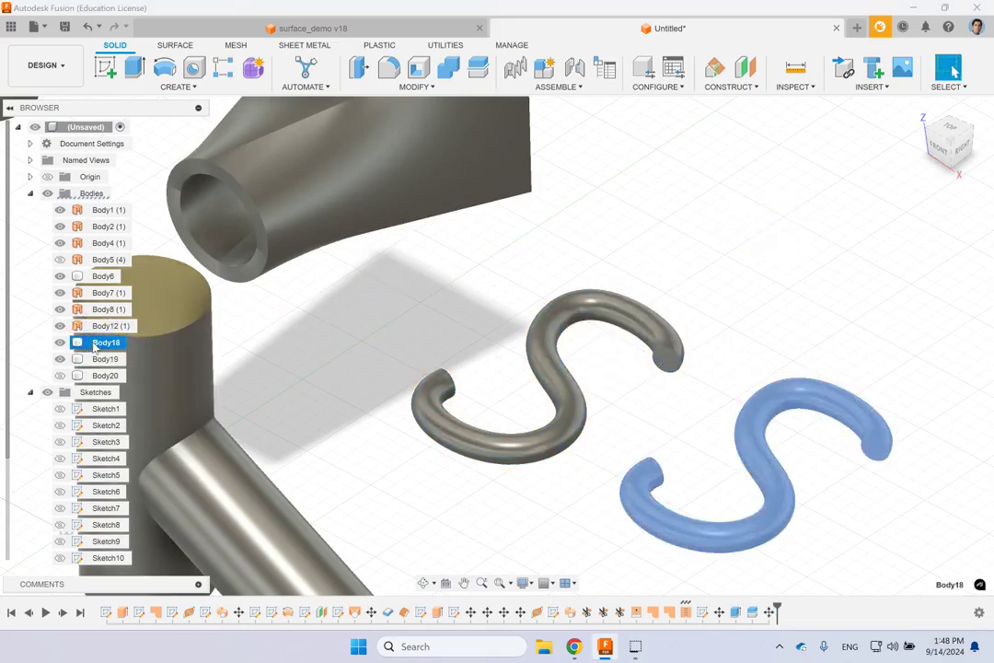
{"action": "left_click", "coordinate": [110, 358]}
{"action": "right_click", "coordinate": [109, 358]}
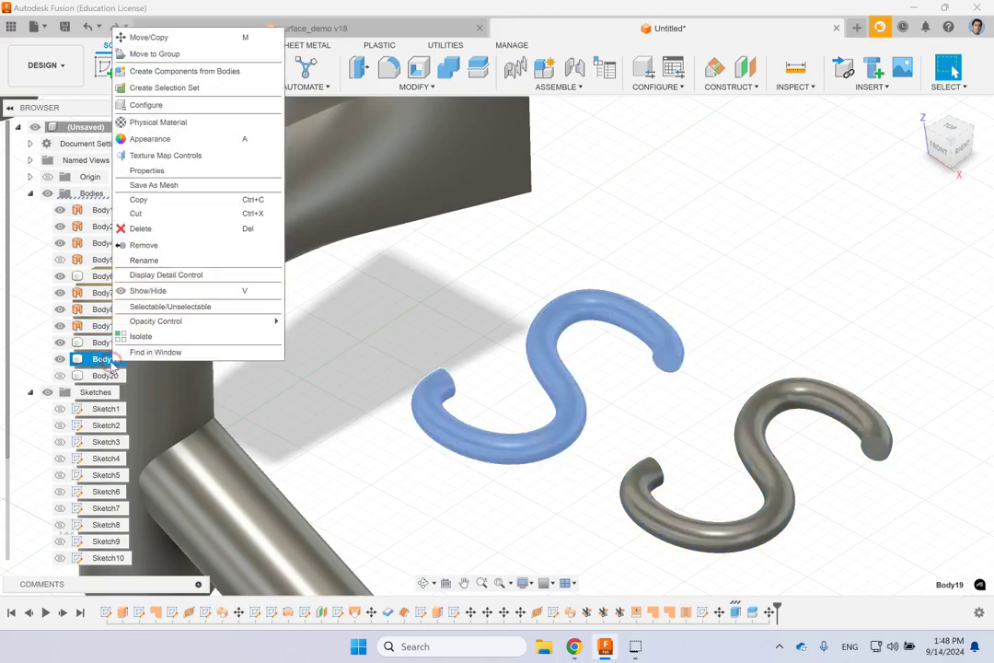
{"action": "left_click", "coordinate": [168, 263]}
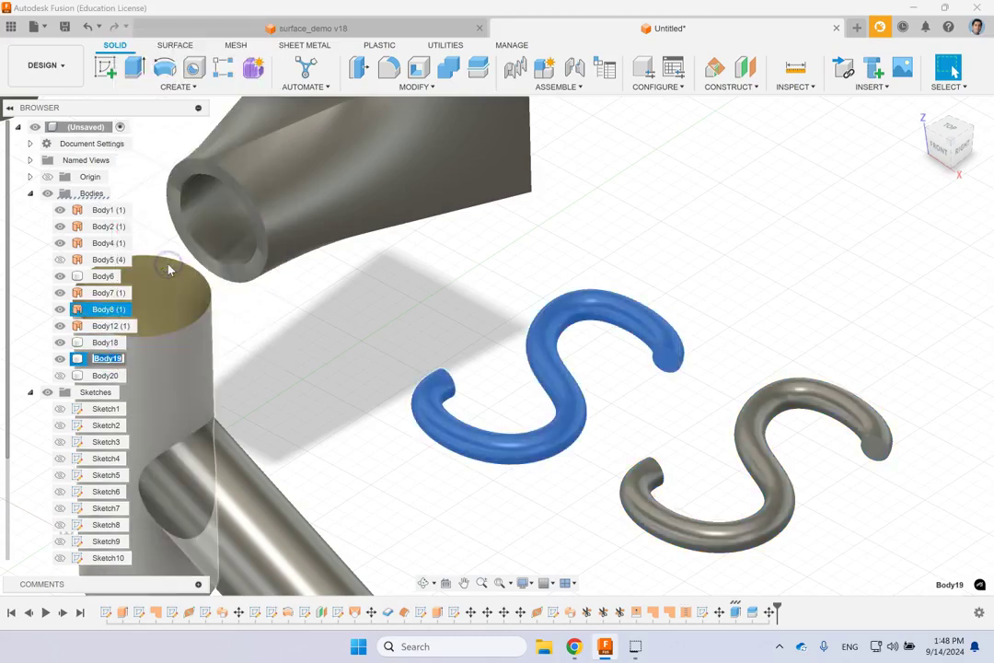
{"action": "type", "text": "body splitted with surface"}
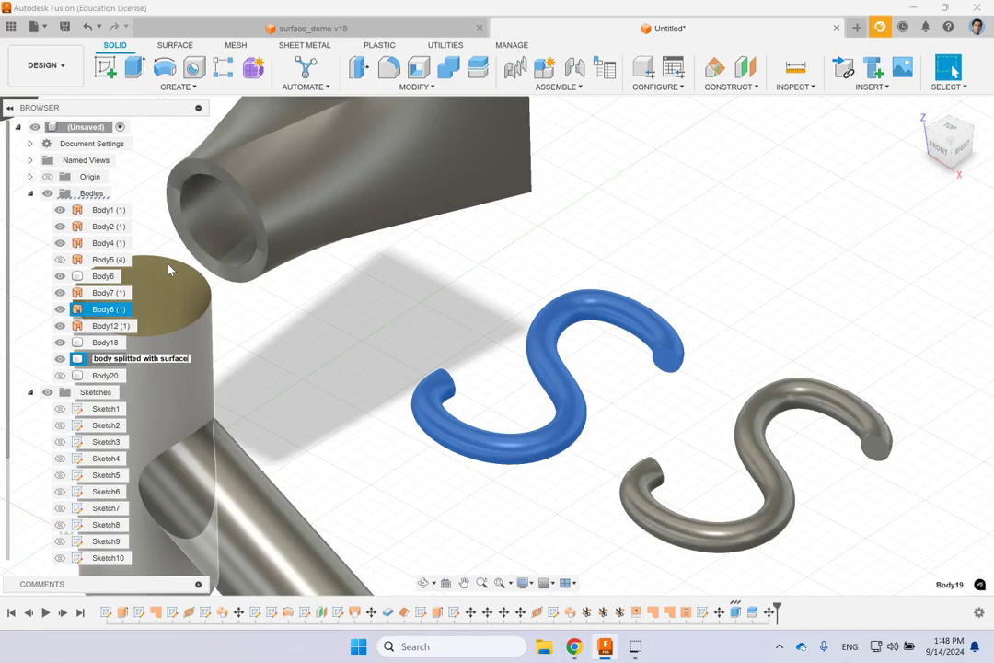
{"action": "key", "text": "Return"}
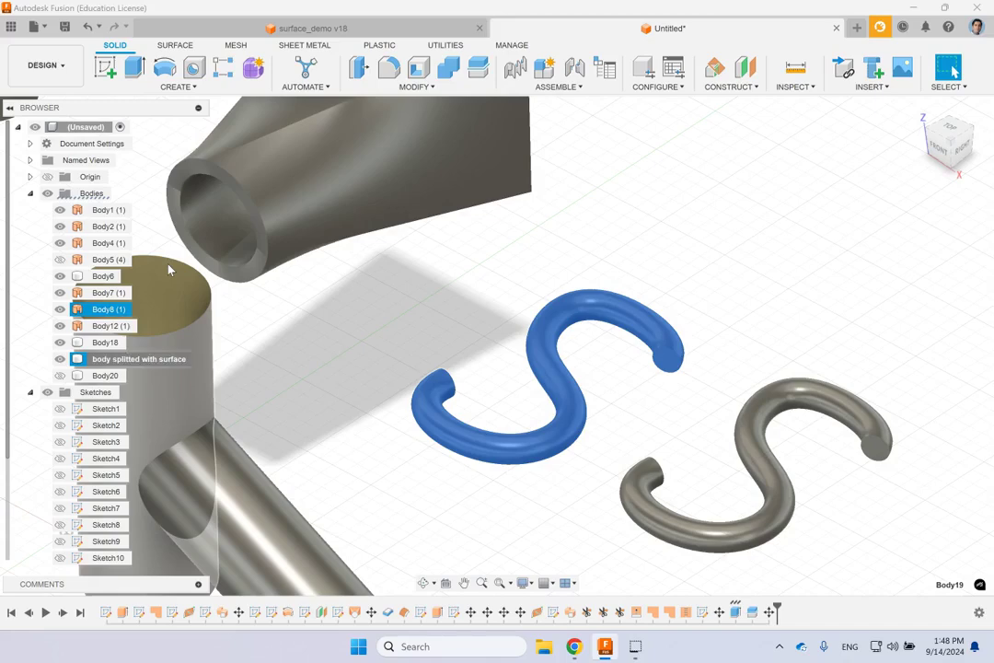
Rename the other S-shaped body, Body18, as "stitched surface"
{"action": "left_click", "coordinate": [104, 343]}
{"action": "right_click", "coordinate": [106, 343]}
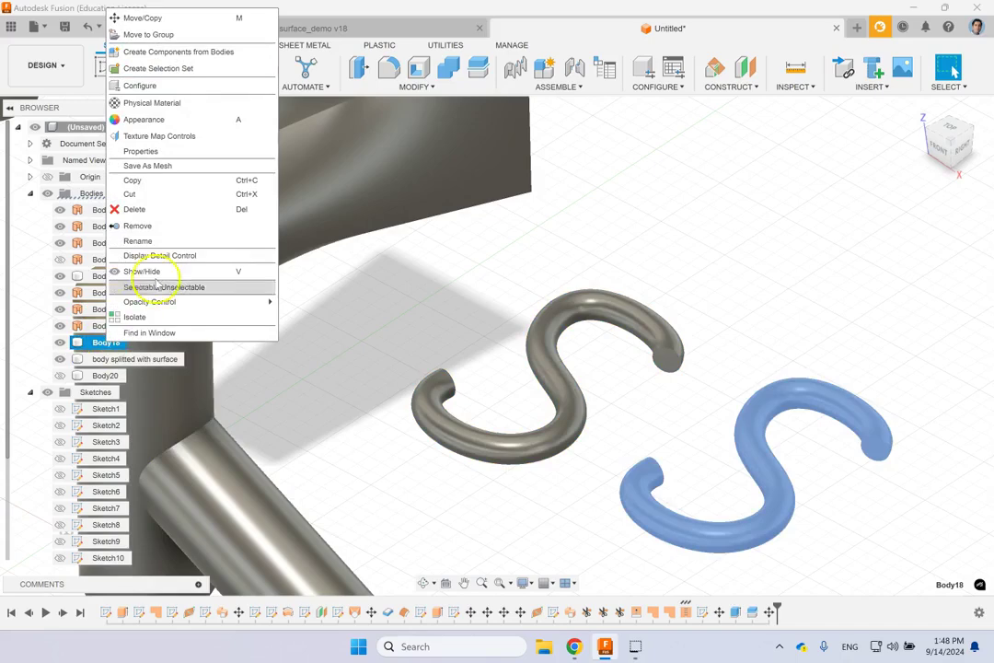
{"action": "left_click", "coordinate": [167, 237]}
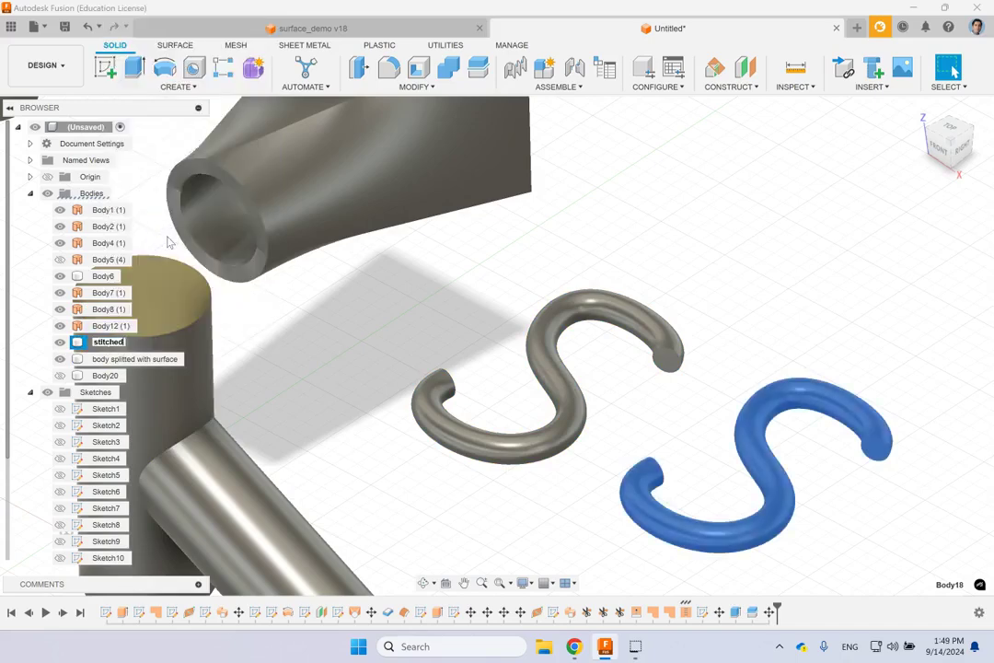
{"action": "left_click", "coordinate": [909, 251]}
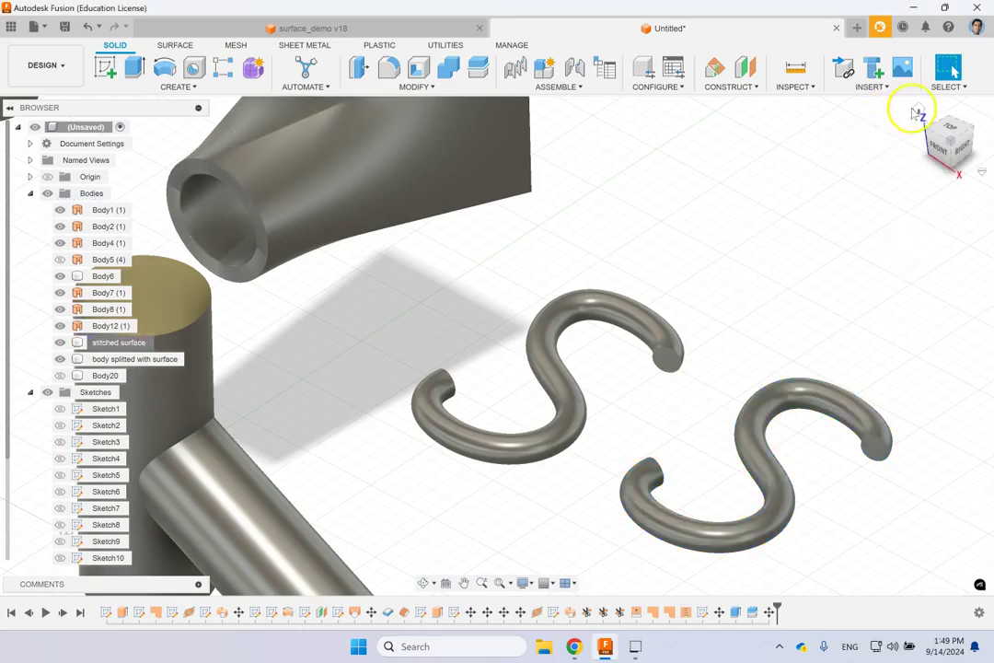
Reverse the normal of the ring-shaped revolved surface body, Body4, and inspect its flipped sides
{"action": "left_click", "coordinate": [917, 110]}
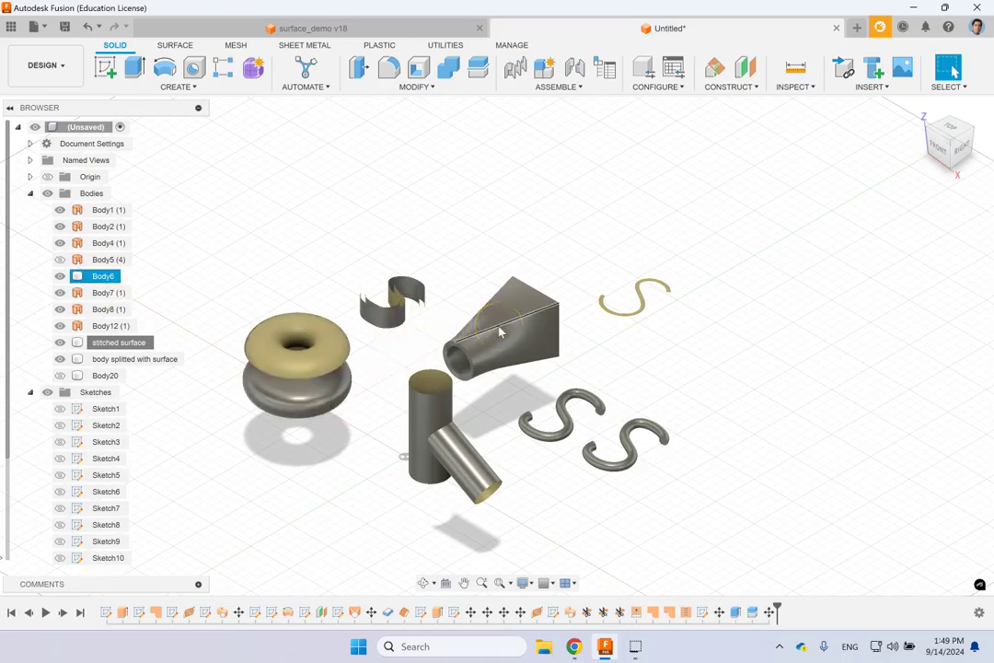
{"action": "left_click", "coordinate": [640, 313]}
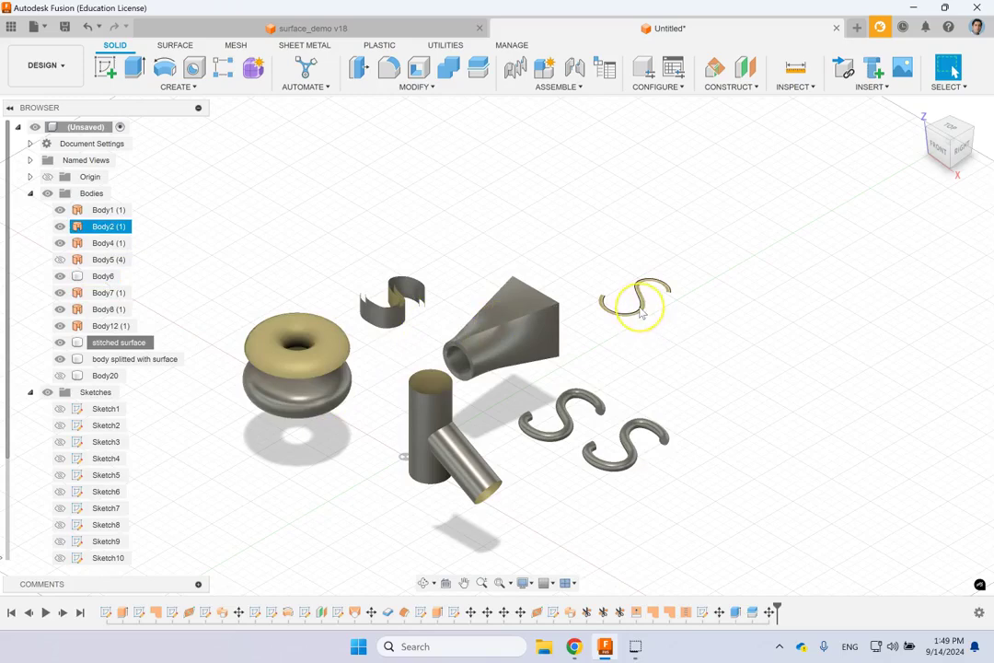
{"action": "left_click", "coordinate": [232, 198]}
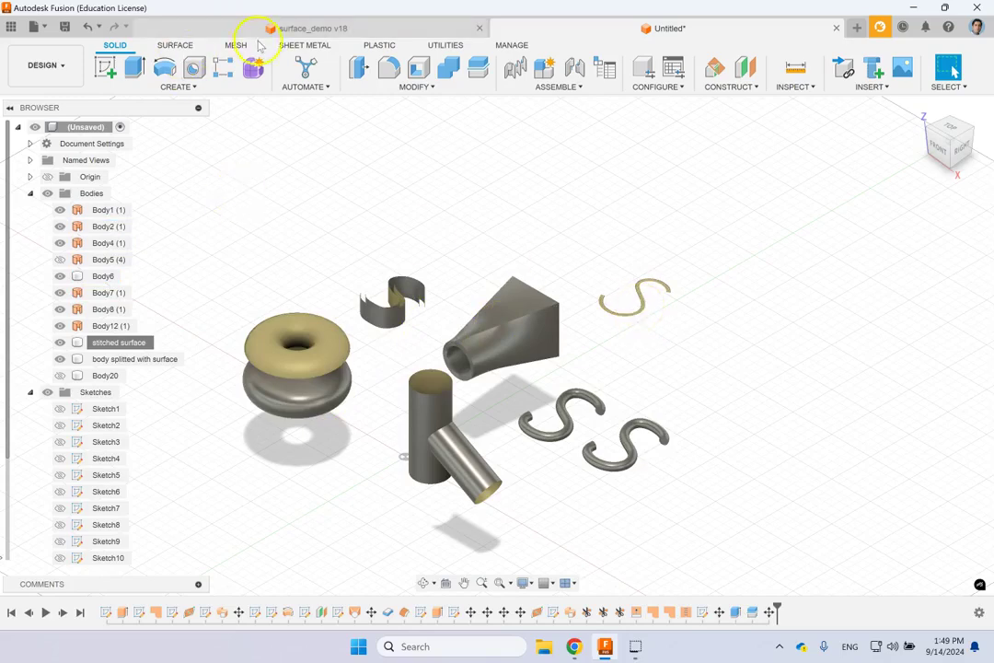
{"action": "left_click", "coordinate": [175, 45]}
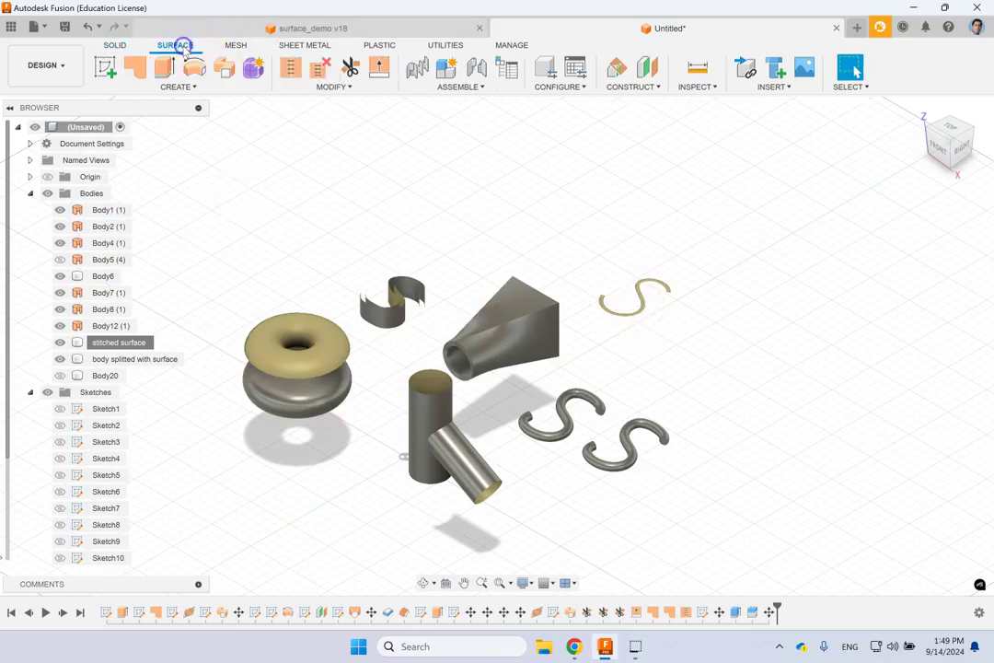
{"action": "left_click", "coordinate": [314, 87]}
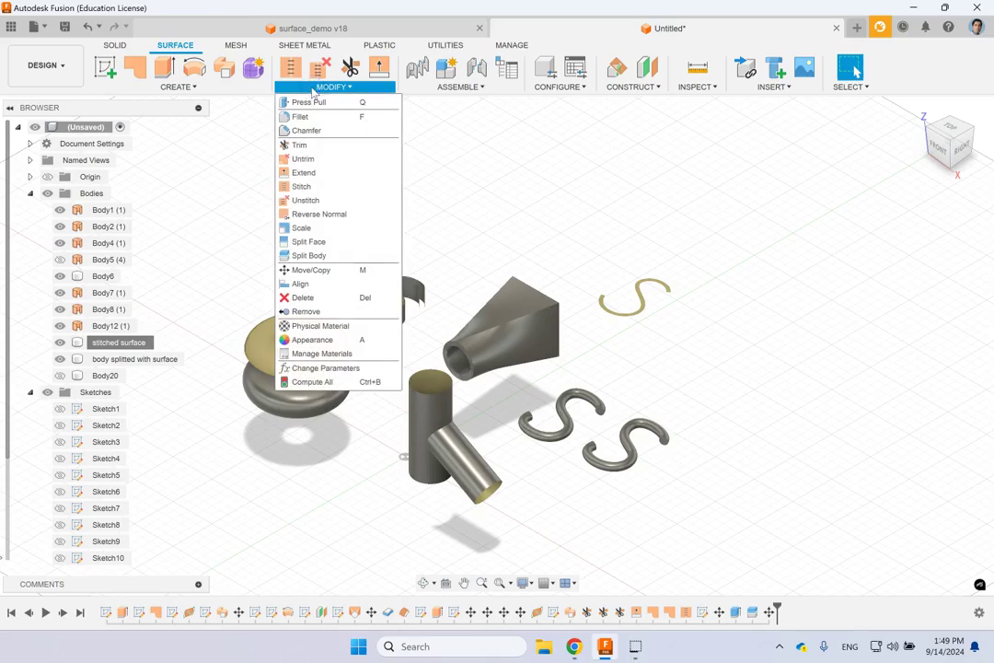
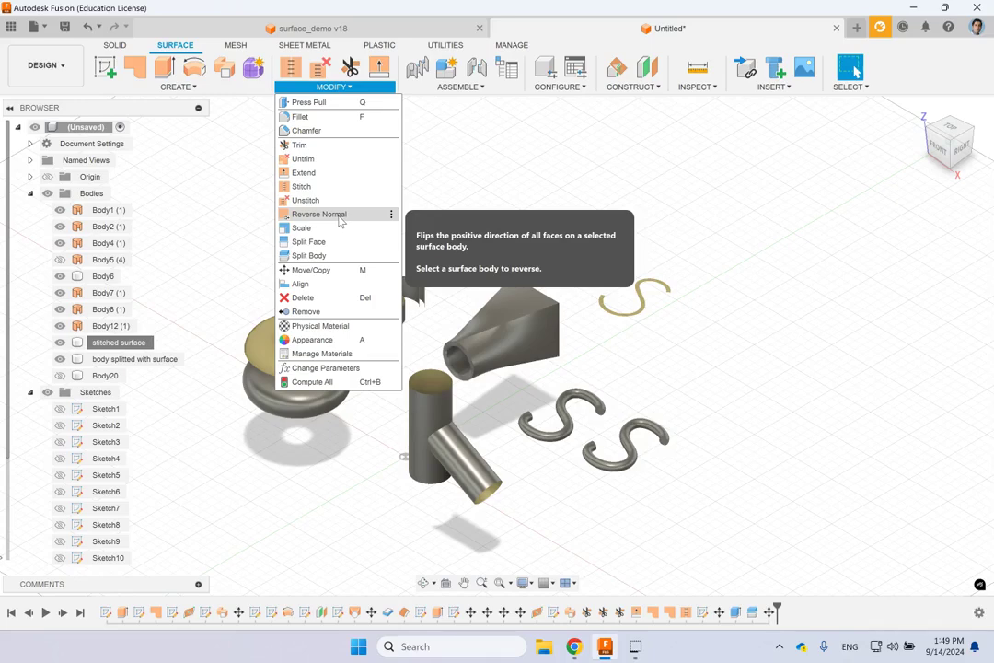
{"action": "left_click", "coordinate": [319, 214]}
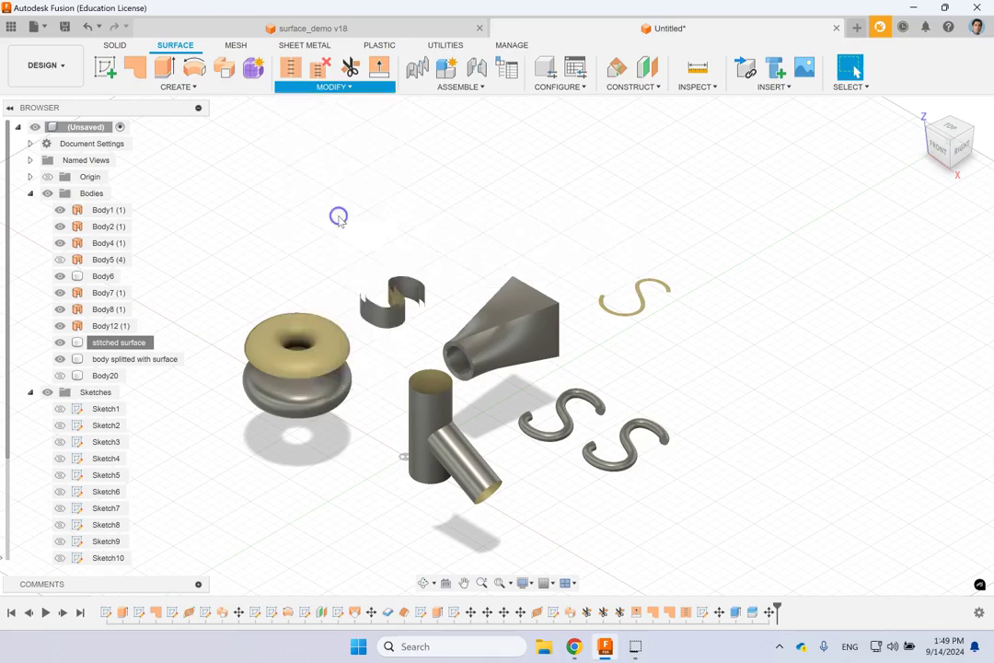
{"action": "left_click", "coordinate": [328, 367]}
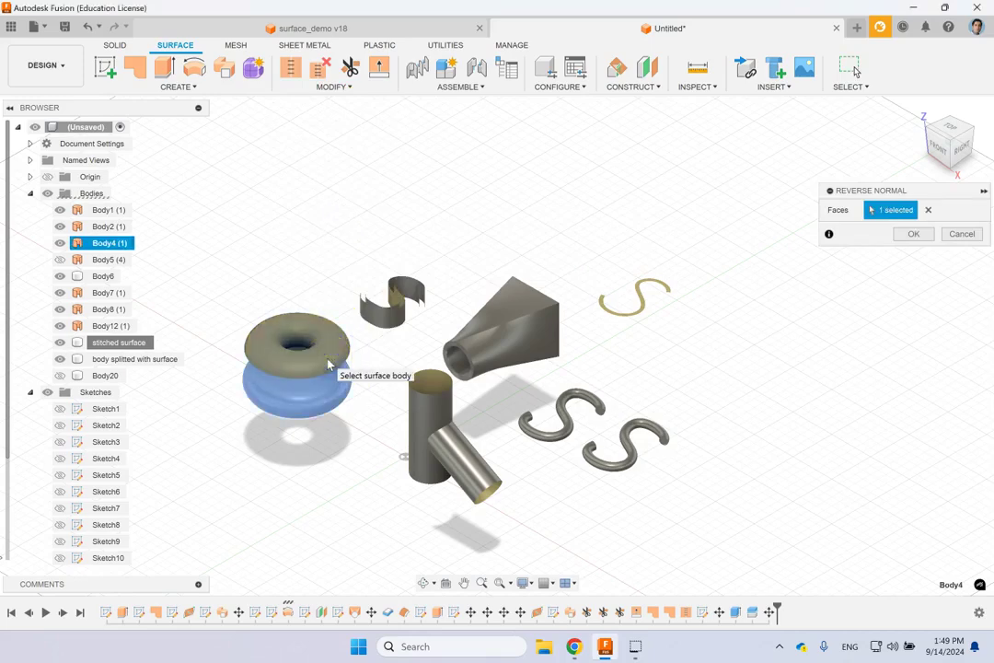
{"action": "scroll", "coordinate": [277, 396], "scroll_direction": "up", "scroll_amount": 5}
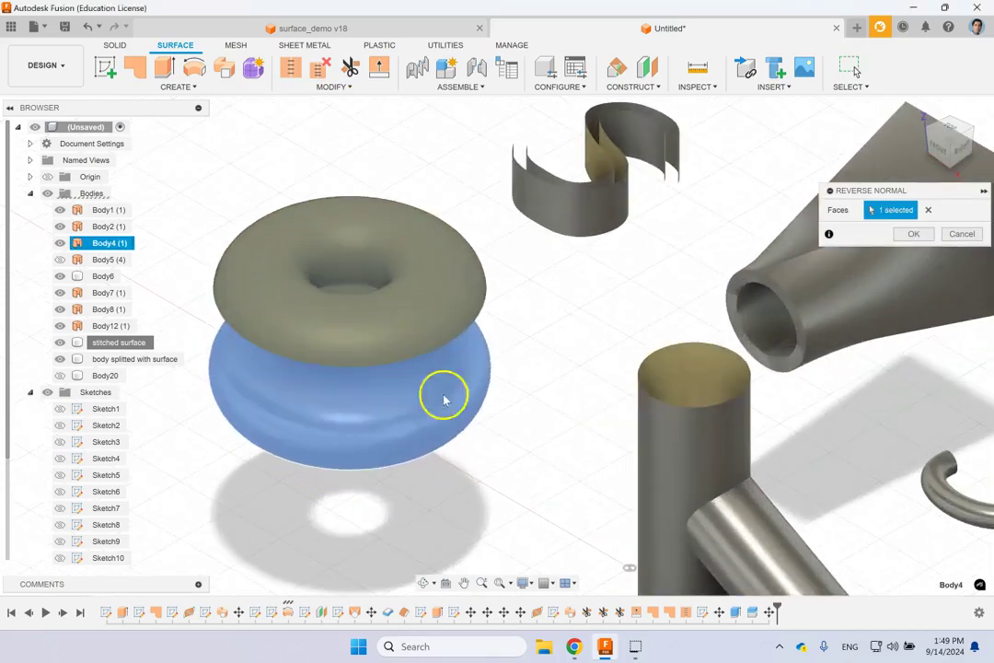
{"action": "left_click", "coordinate": [913, 231]}
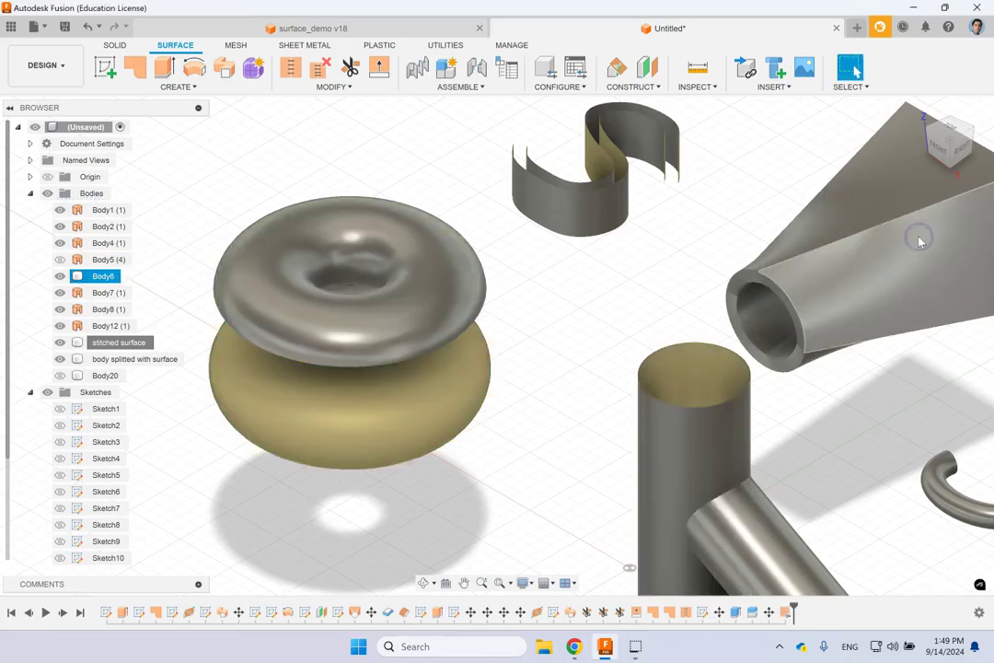
{"action": "left_click", "coordinate": [455, 435]}
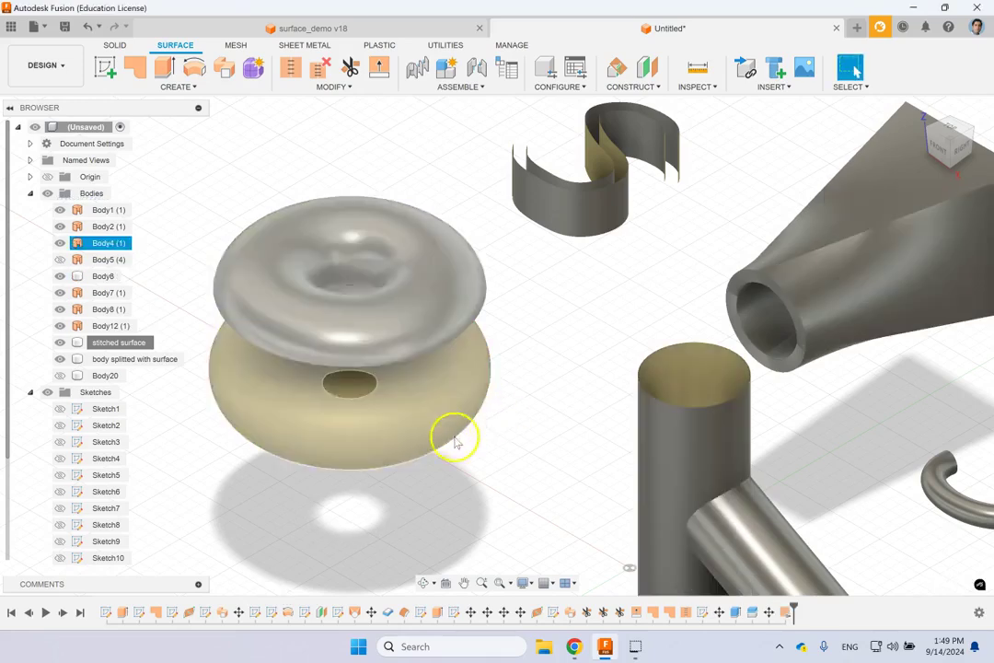
{"action": "middle_click_drag", "start_coordinate": [543, 454], "coordinate": [484, 346], "text": "shift"}
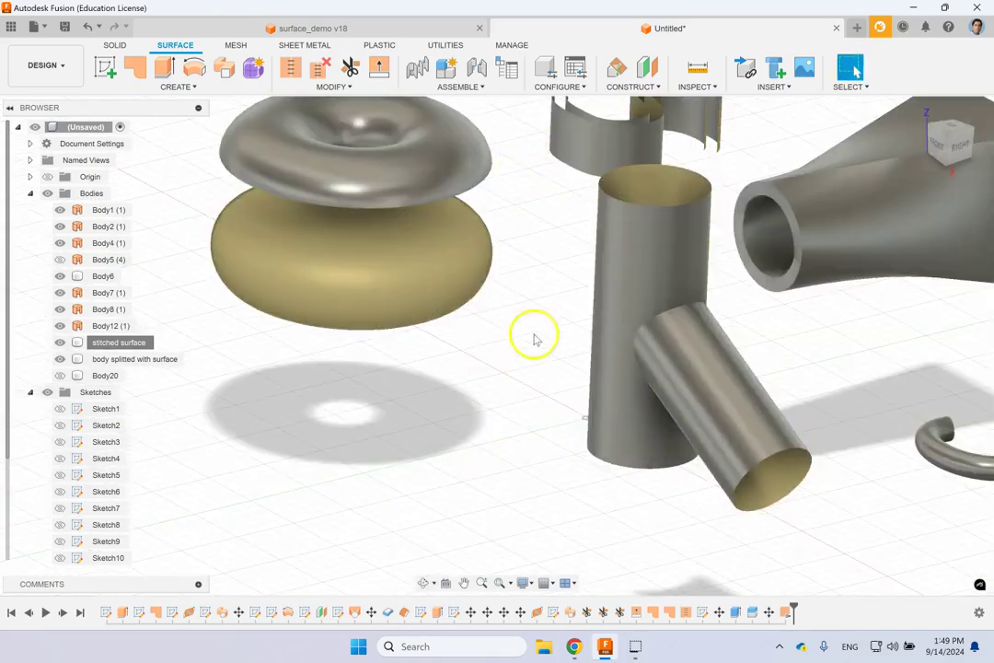
Undo the normal reversal on Body4 and examine the inner and outer sides of the ring-shaped surface
{"action": "key", "text": "ctrl+z"}
{"action": "left_click", "coordinate": [444, 205]}
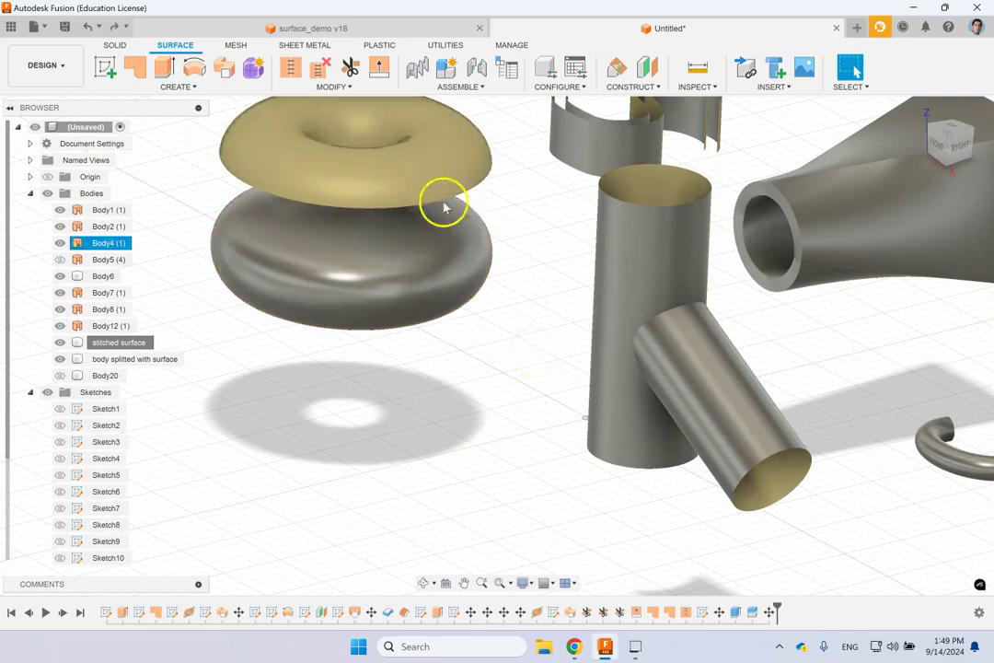
{"action": "left_click", "coordinate": [396, 433]}
{"action": "left_click", "coordinate": [398, 291]}
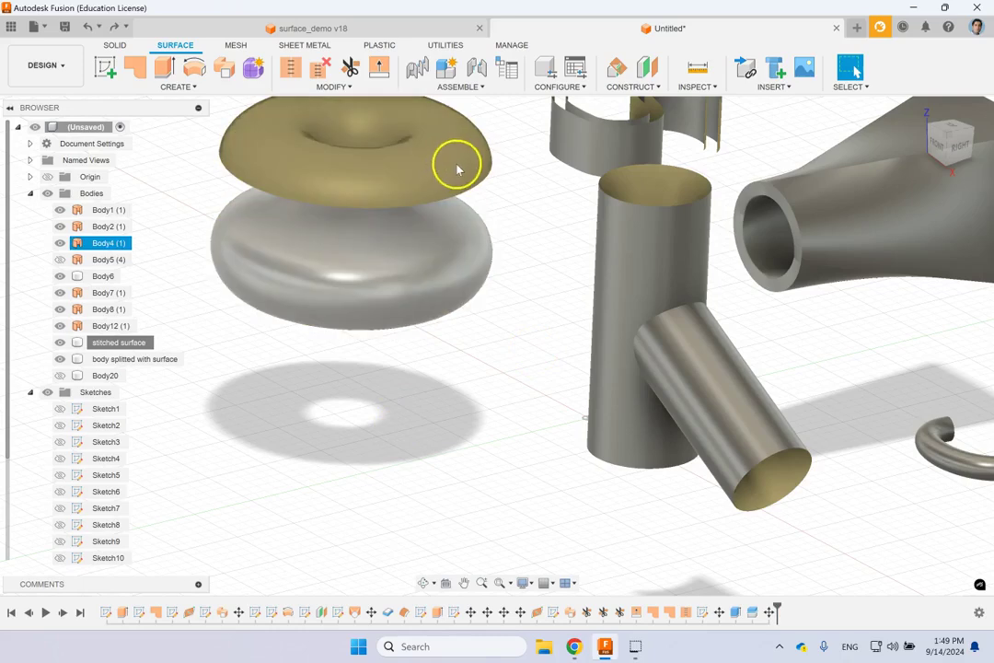
{"action": "left_click", "coordinate": [521, 253]}
{"action": "left_click", "coordinate": [433, 266]}
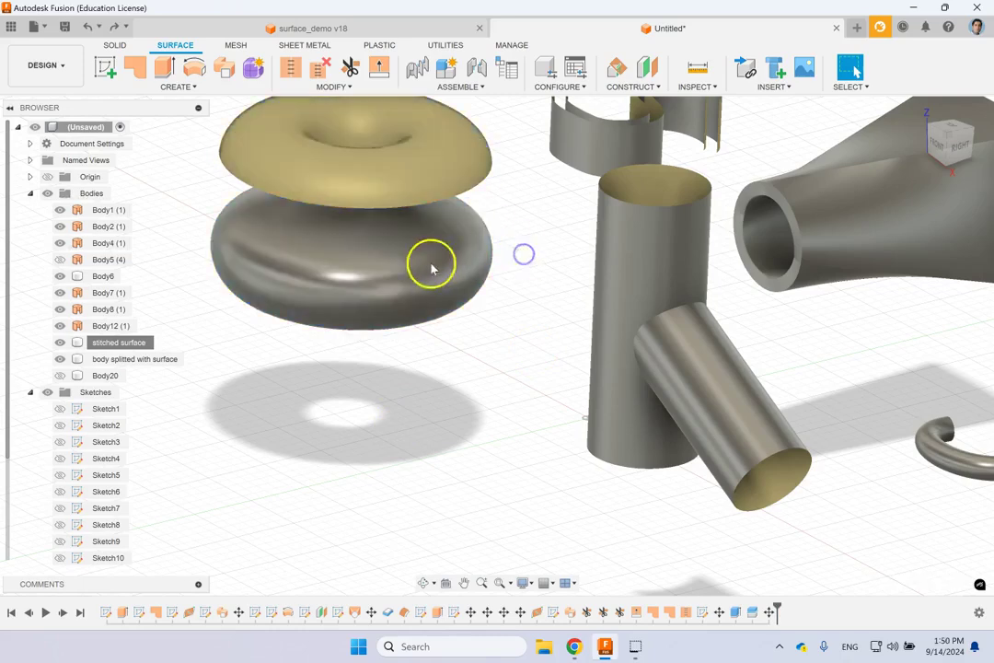
{"action": "left_click", "coordinate": [398, 374]}
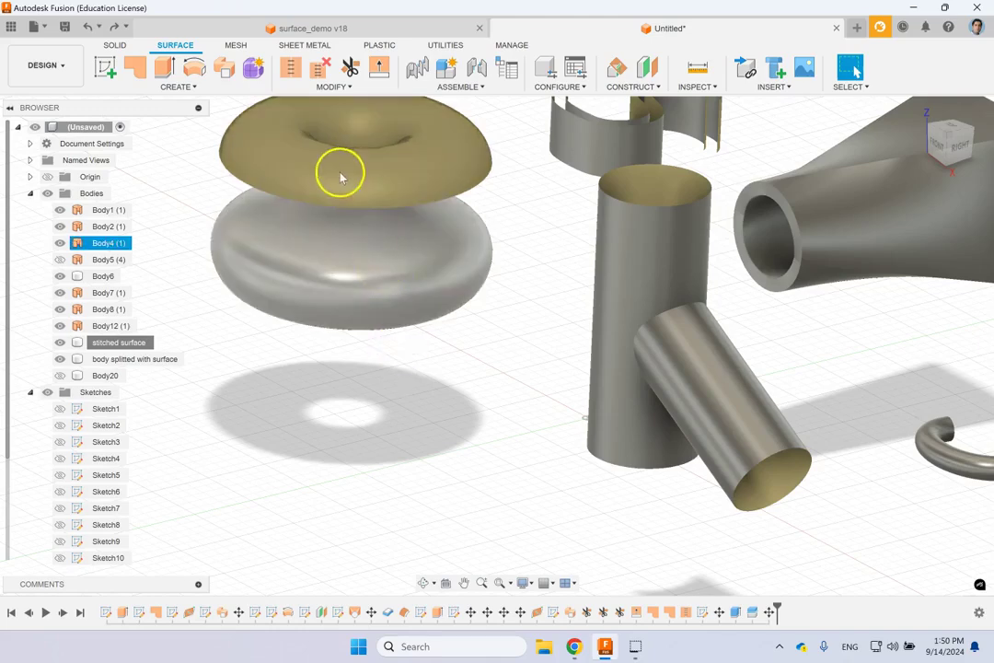
{"action": "left_click", "coordinate": [366, 278]}
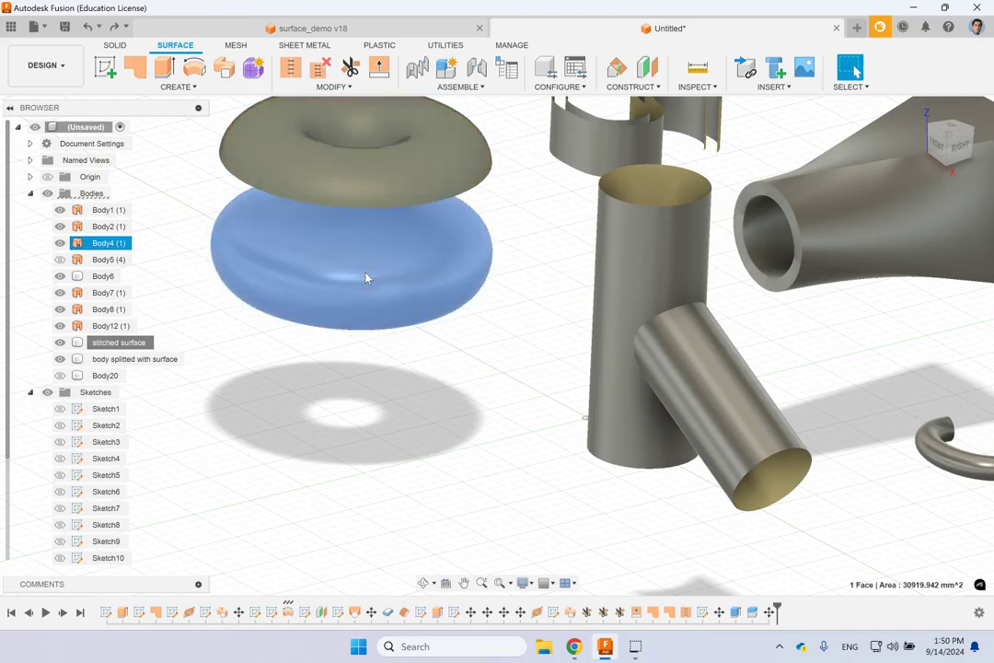
{"action": "left_click", "coordinate": [328, 88]}
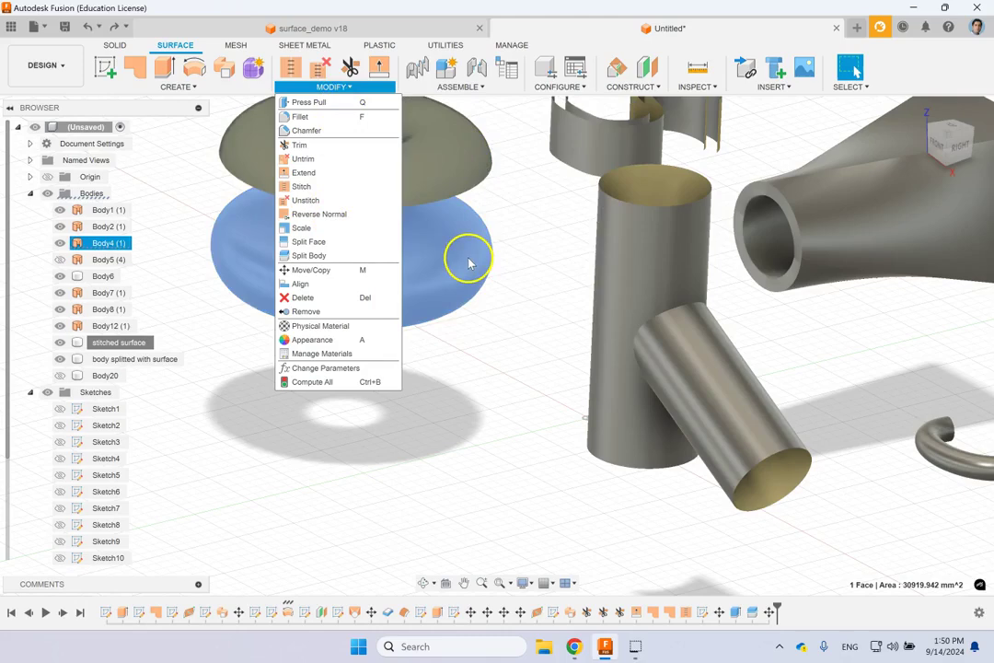
{"action": "left_click", "coordinate": [324, 214]}
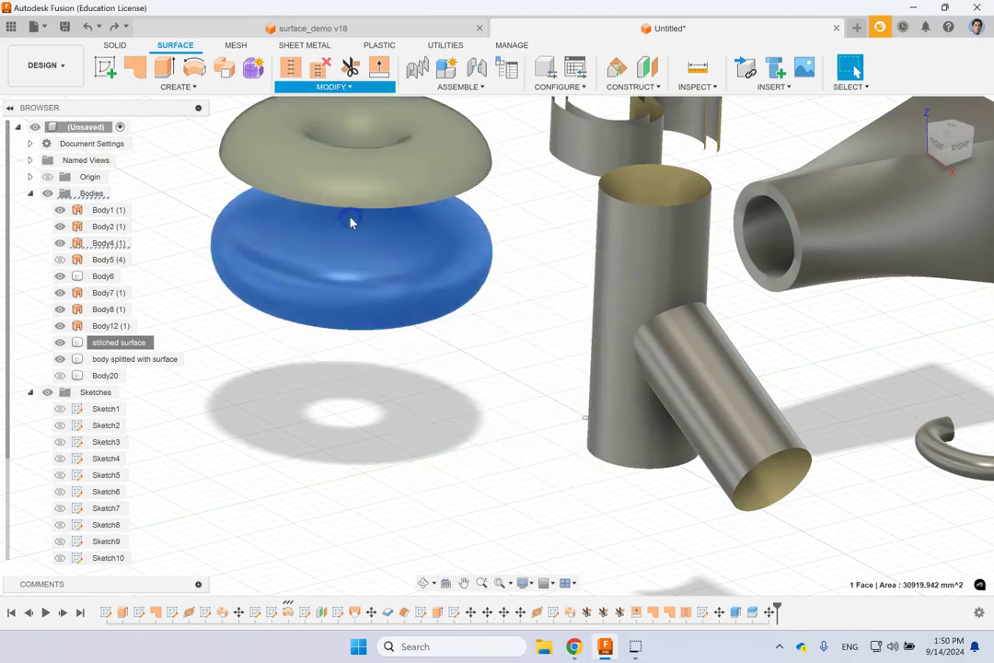
{"action": "left_click", "coordinate": [805, 260]}
{"action": "left_click", "coordinate": [384, 249]}
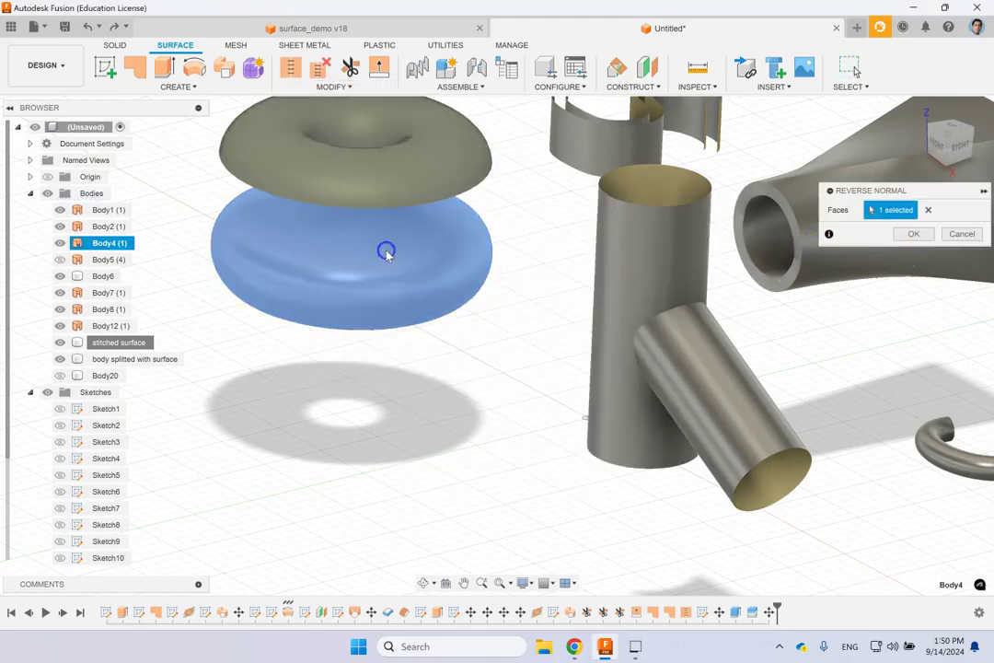
{"action": "left_click", "coordinate": [914, 236]}
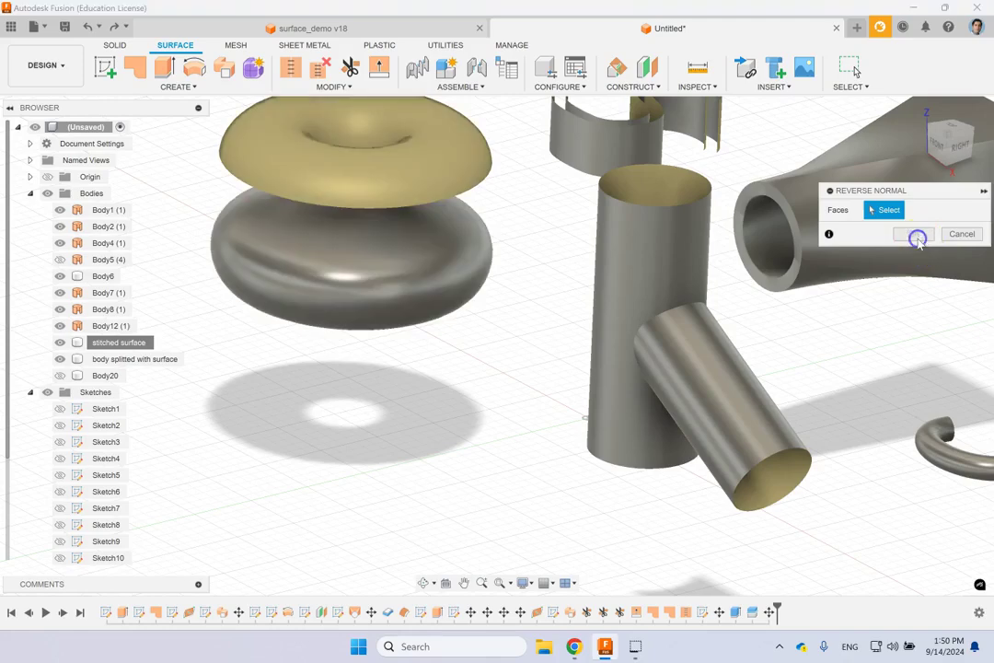
{"action": "left_click", "coordinate": [968, 241]}
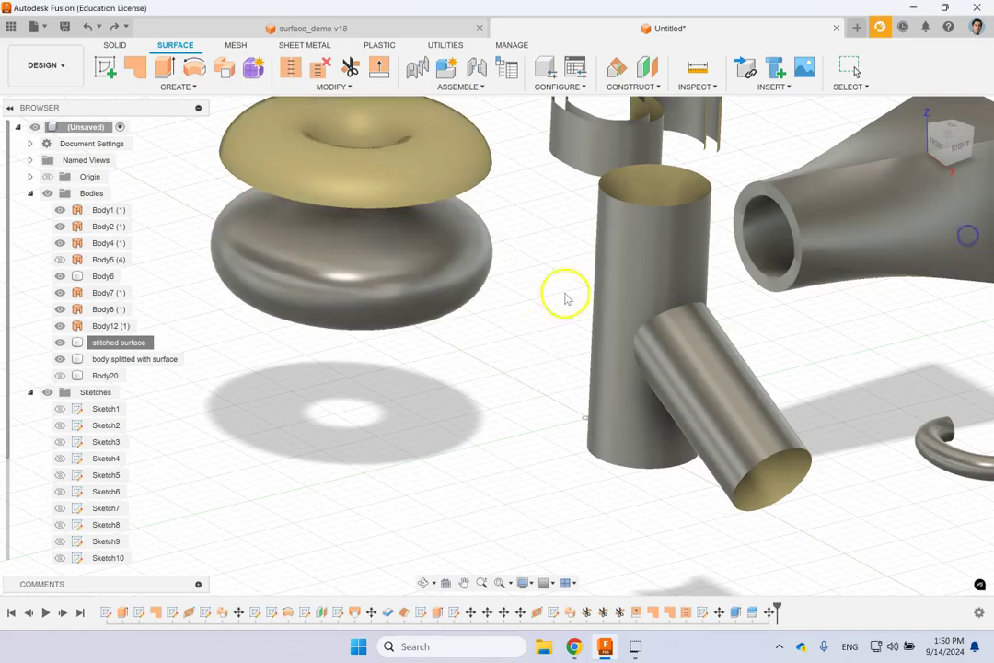
Apply Reverse Normal to the ring-shaped revolved surface body, Body4
{"action": "left_click", "coordinate": [416, 254]}
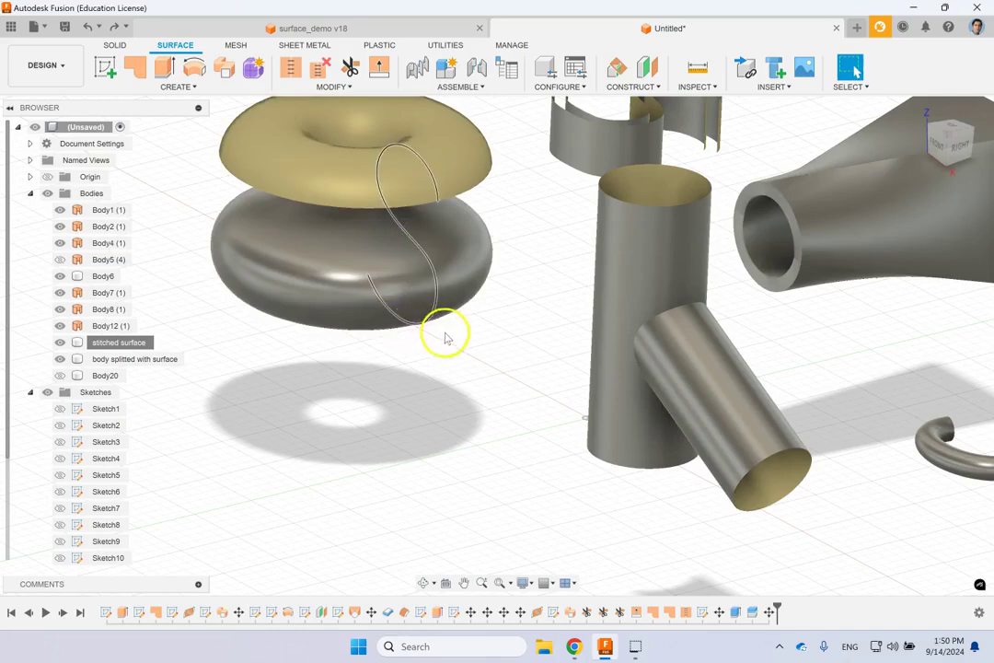
{"action": "left_click", "coordinate": [336, 88]}
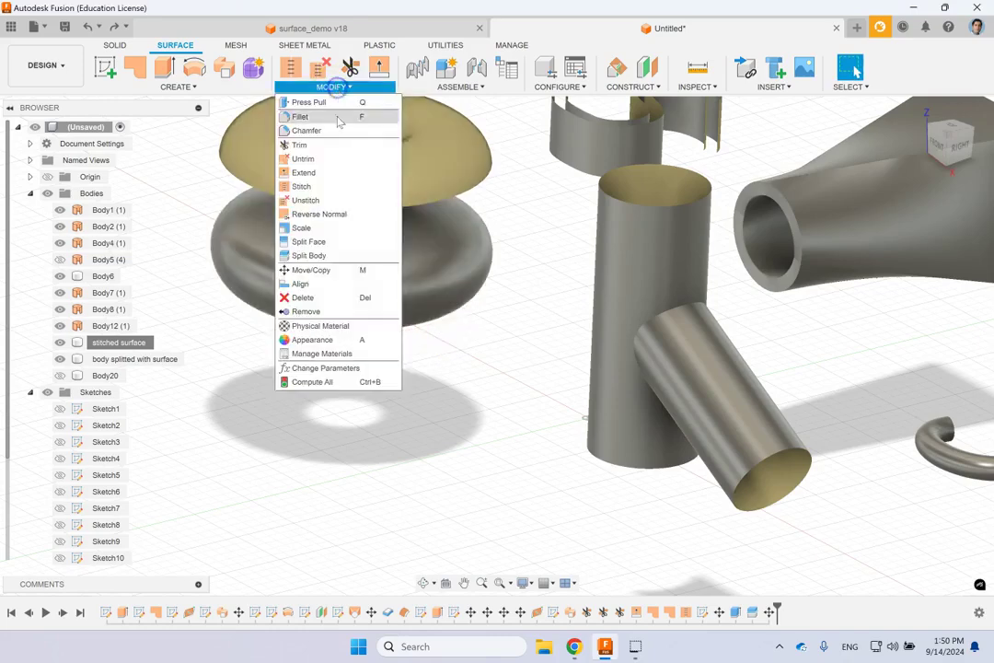
{"action": "left_click", "coordinate": [386, 212]}
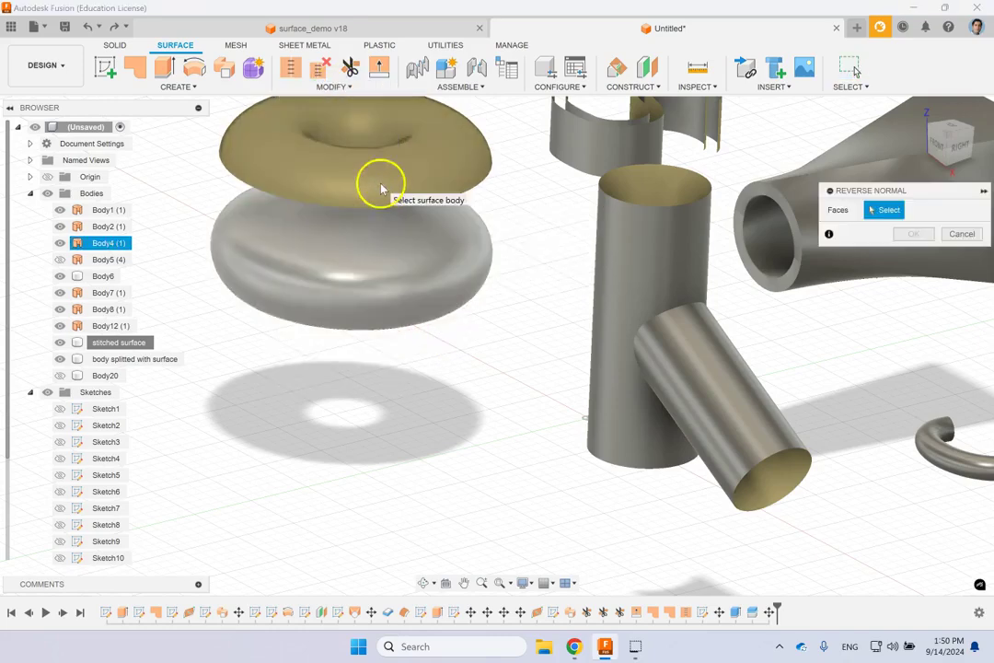
{"action": "left_click", "coordinate": [386, 197]}
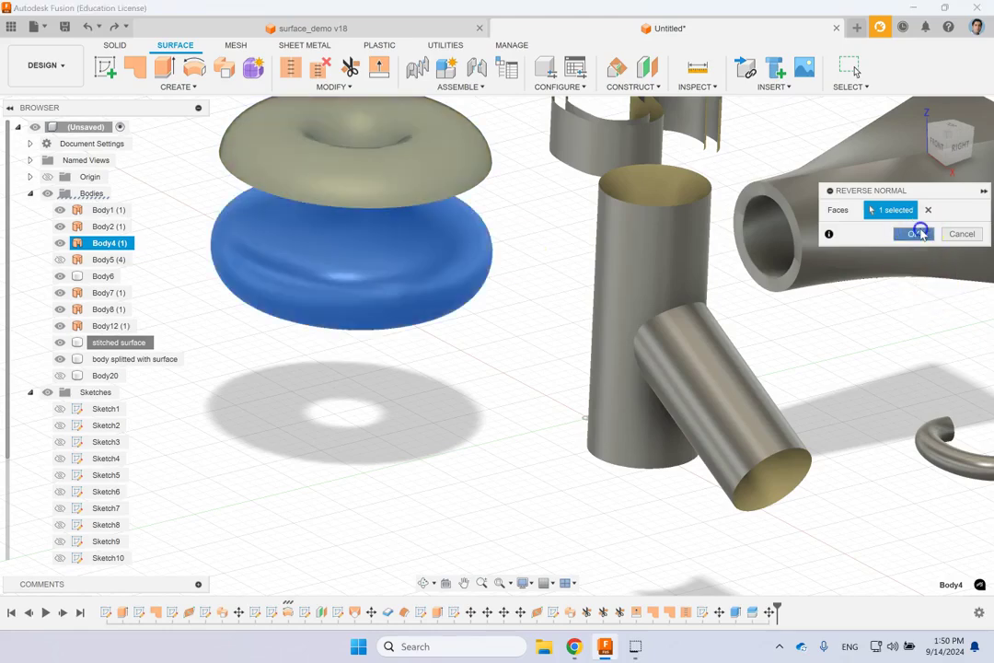
{"action": "left_click", "coordinate": [913, 233]}
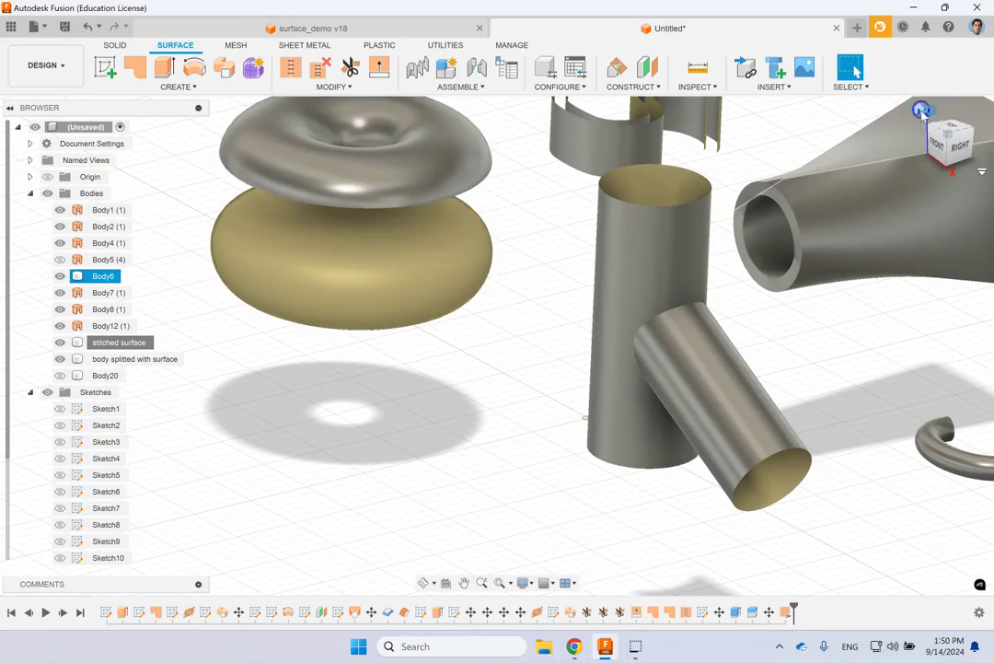
{"action": "left_click", "coordinate": [921, 111]}
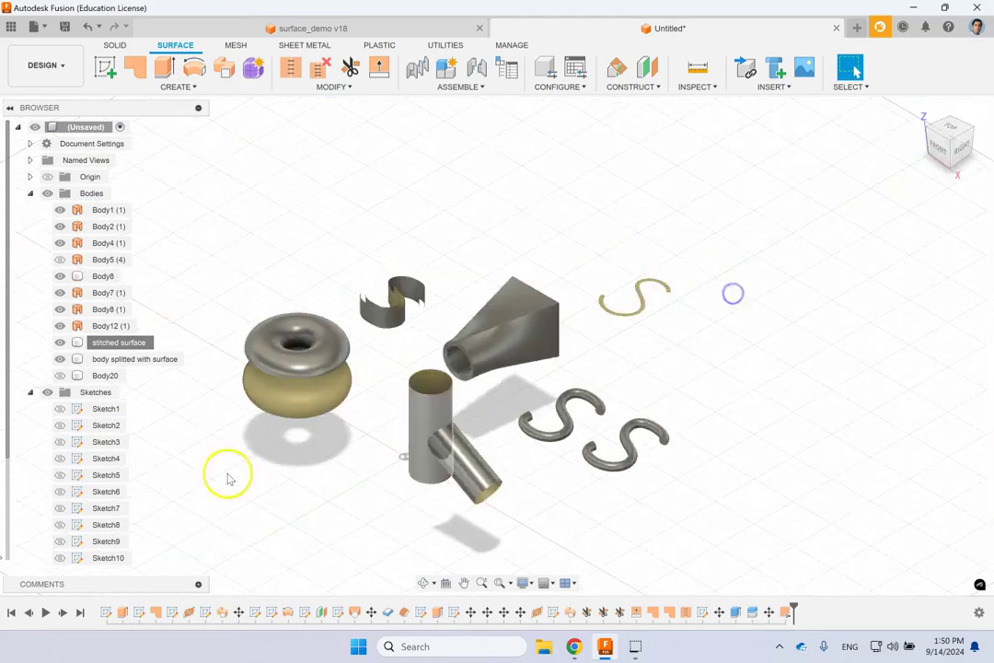
{"action": "scroll", "coordinate": [244, 480], "scroll_direction": "up", "scroll_amount": 2}
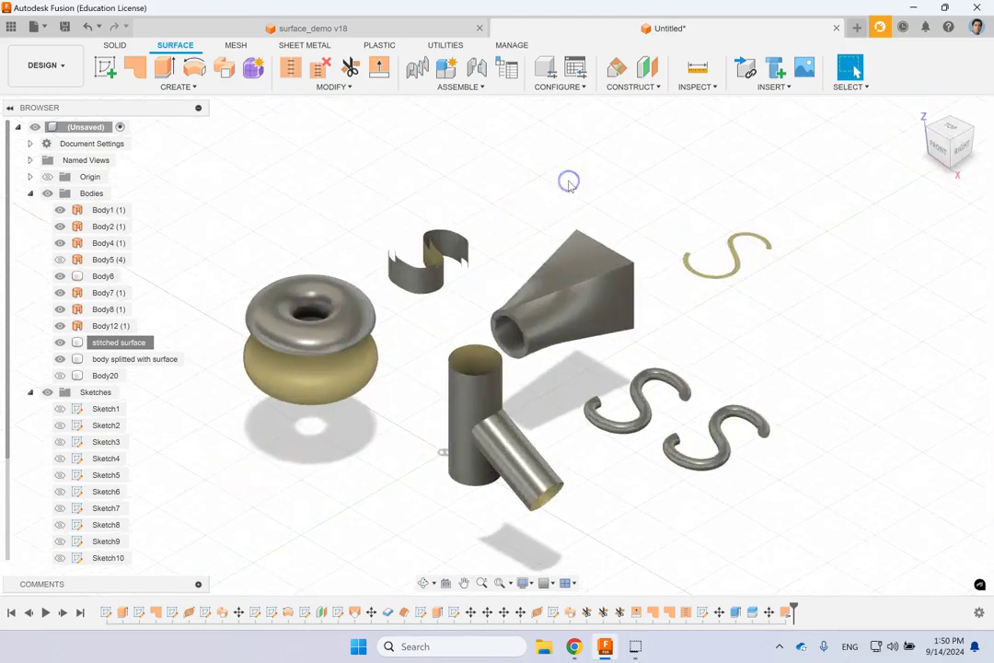
{"action": "left_click", "coordinate": [482, 87]}
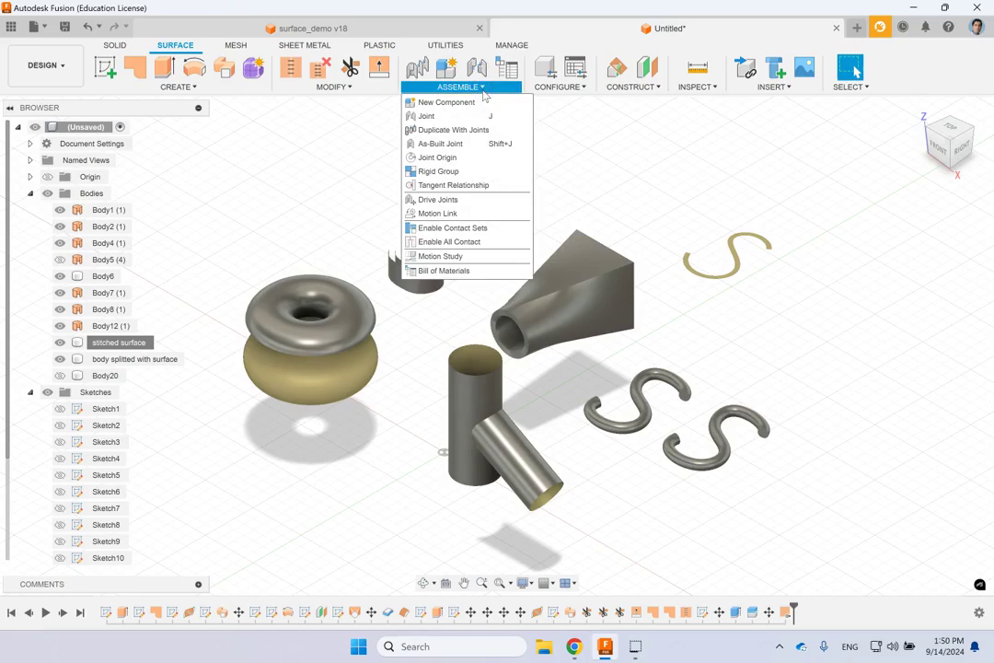
{"action": "left_click", "coordinate": [330, 89]}
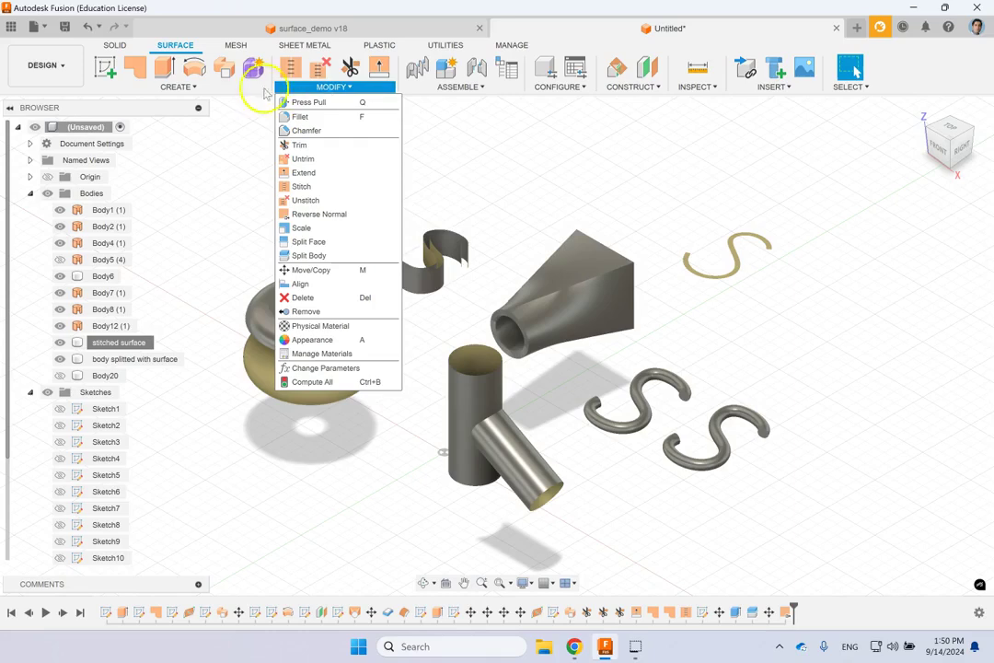
{"action": "left_click", "coordinate": [183, 88]}
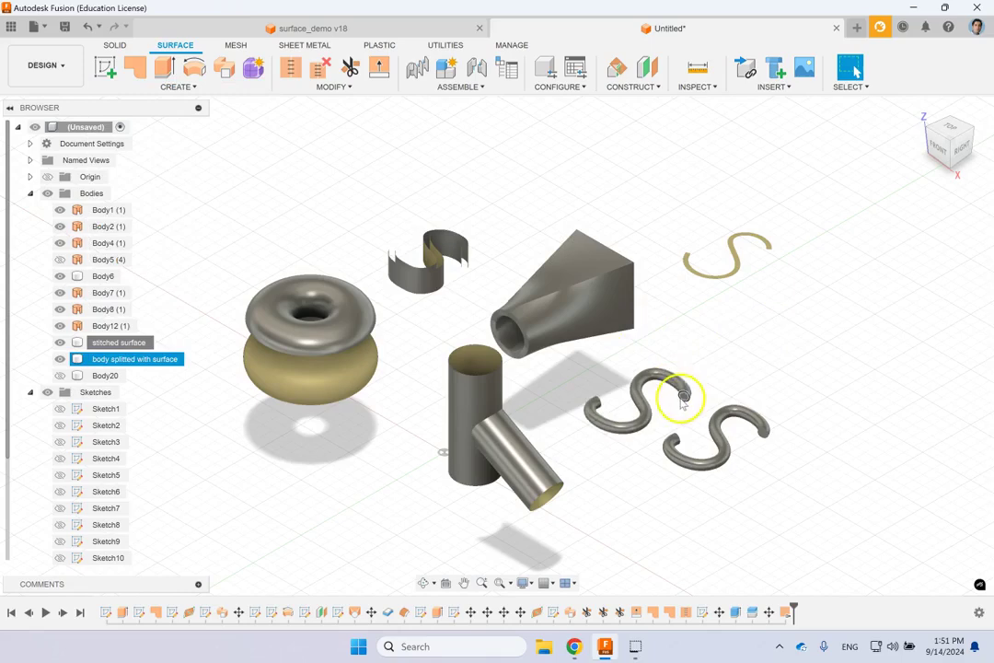
Examine the two parallel S-shaped extruded surfaces, Body1 and Body7, and the open gaps at their ends
{"action": "scroll", "coordinate": [676, 391], "scroll_direction": "up", "scroll_amount": 4}
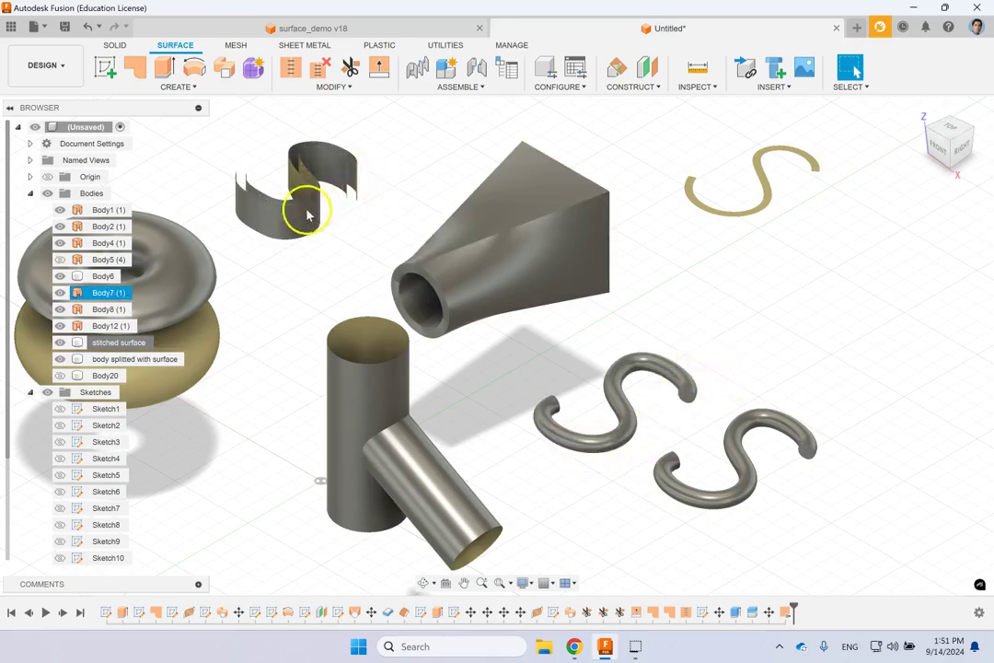
{"action": "left_click", "coordinate": [302, 198]}
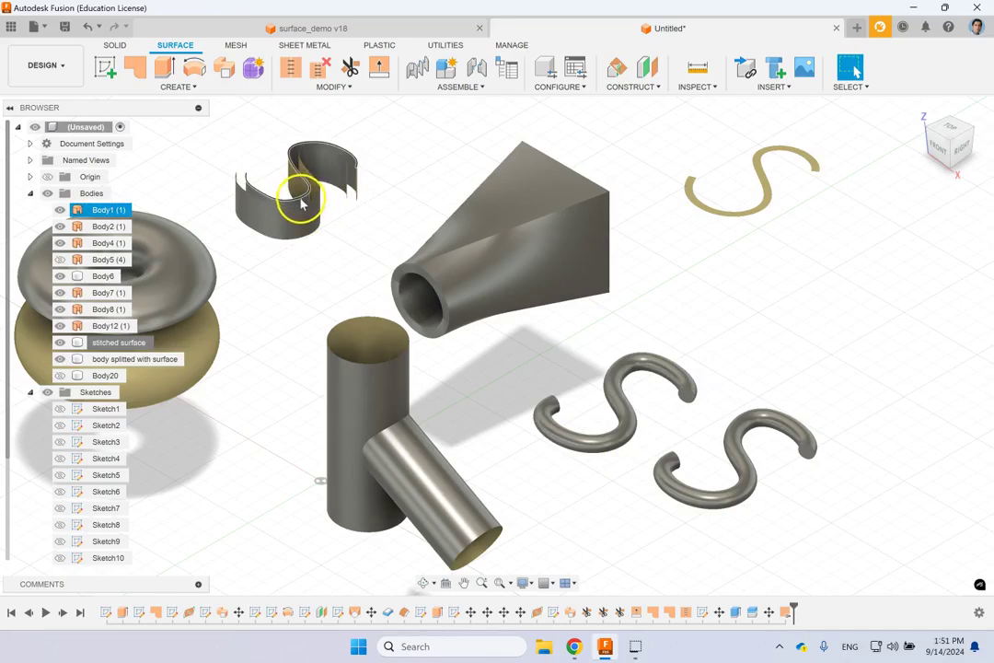
{"action": "left_click", "coordinate": [307, 212]}
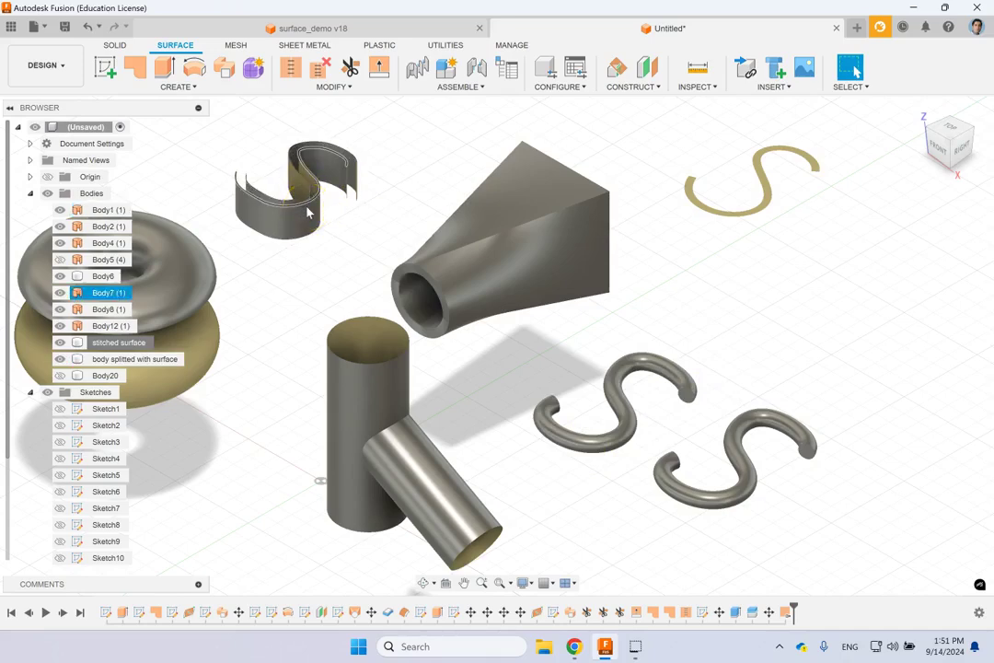
{"action": "left_click", "coordinate": [299, 148]}
{"action": "left_click", "coordinate": [424, 143]}
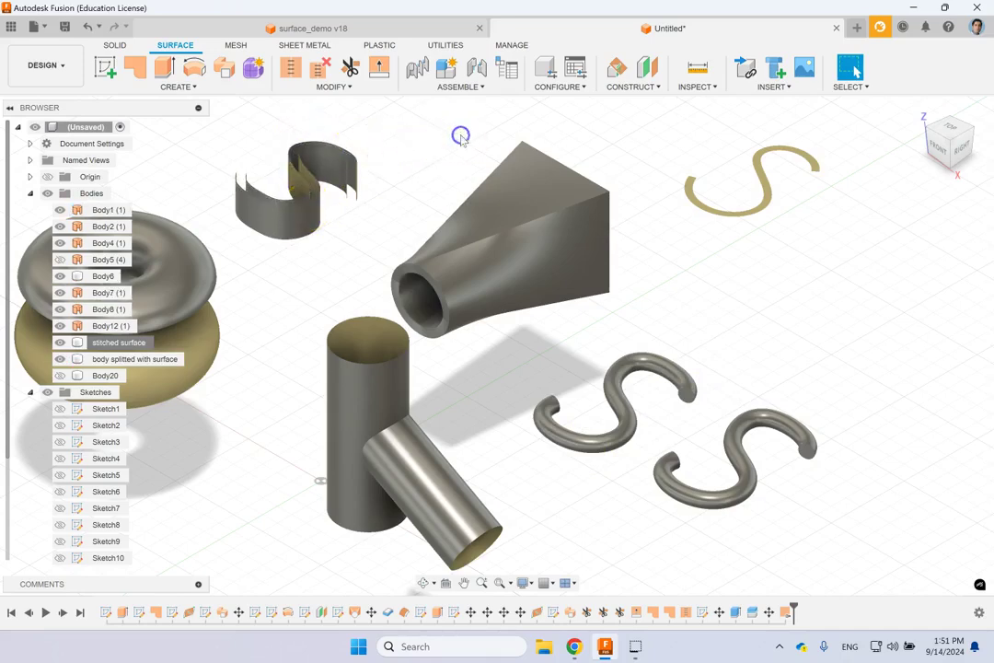
{"action": "left_click", "coordinate": [372, 212]}
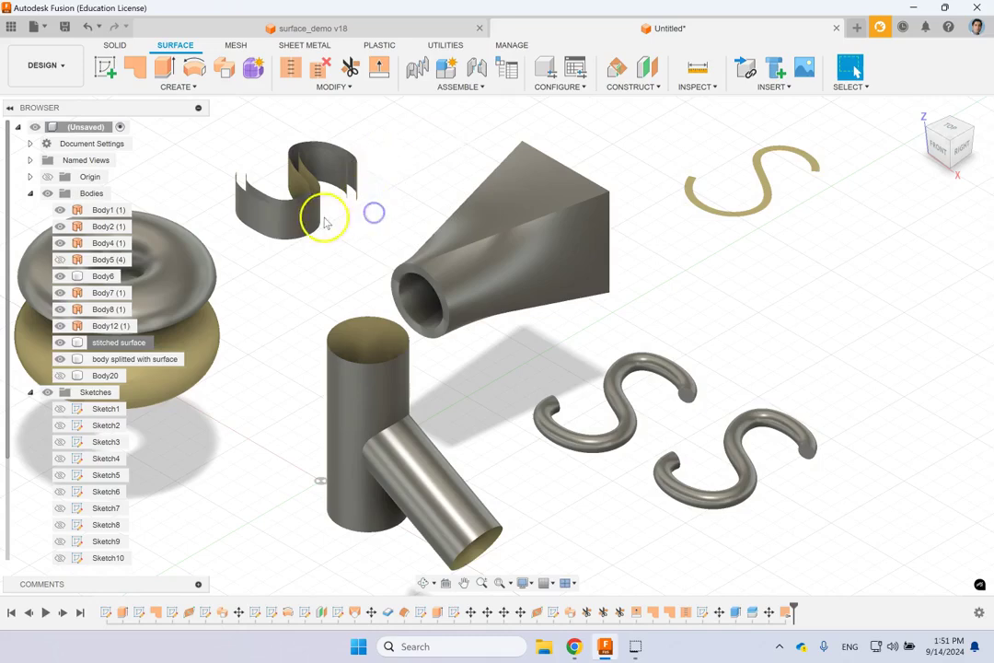
{"action": "scroll", "coordinate": [212, 159], "scroll_direction": "down", "scroll_amount": 2}
{"action": "scroll", "coordinate": [213, 159], "scroll_direction": "up", "scroll_amount": 5}
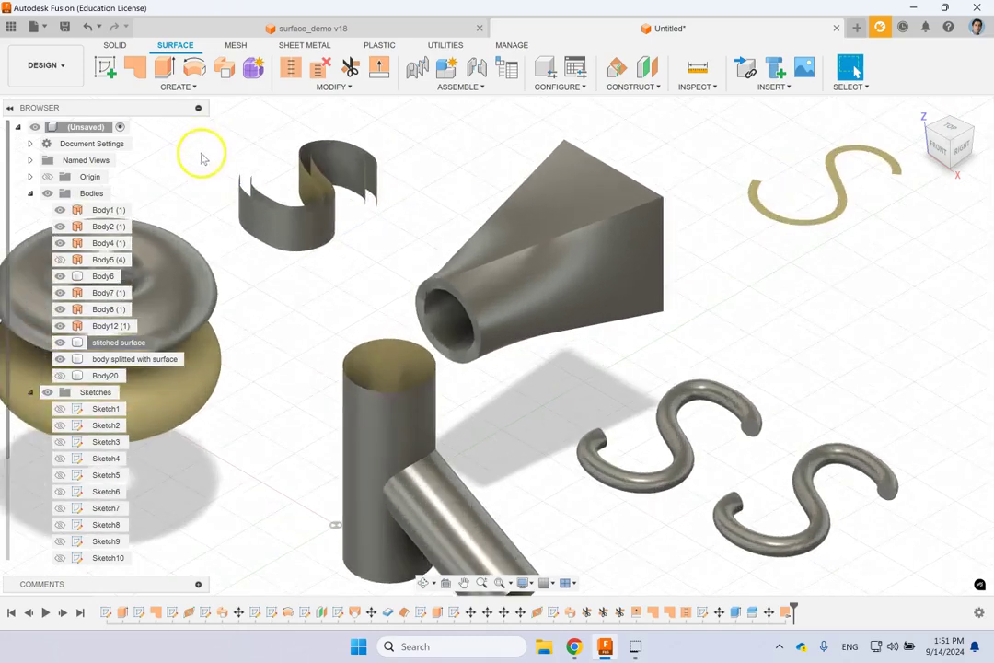
{"action": "left_click", "coordinate": [542, 265]}
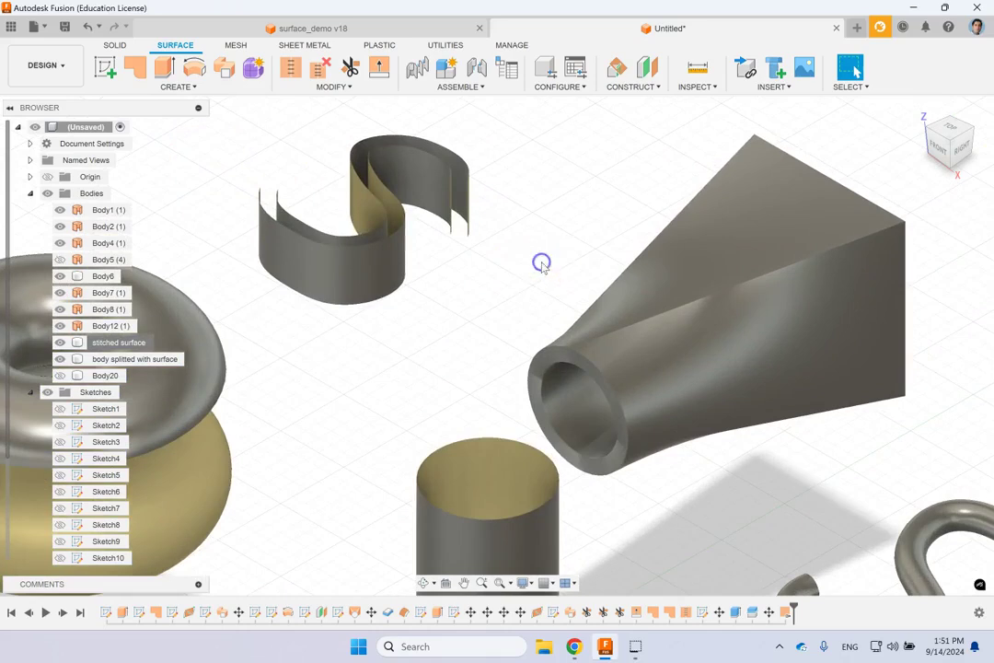
{"action": "left_click", "coordinate": [373, 241]}
{"action": "left_click", "coordinate": [506, 289]}
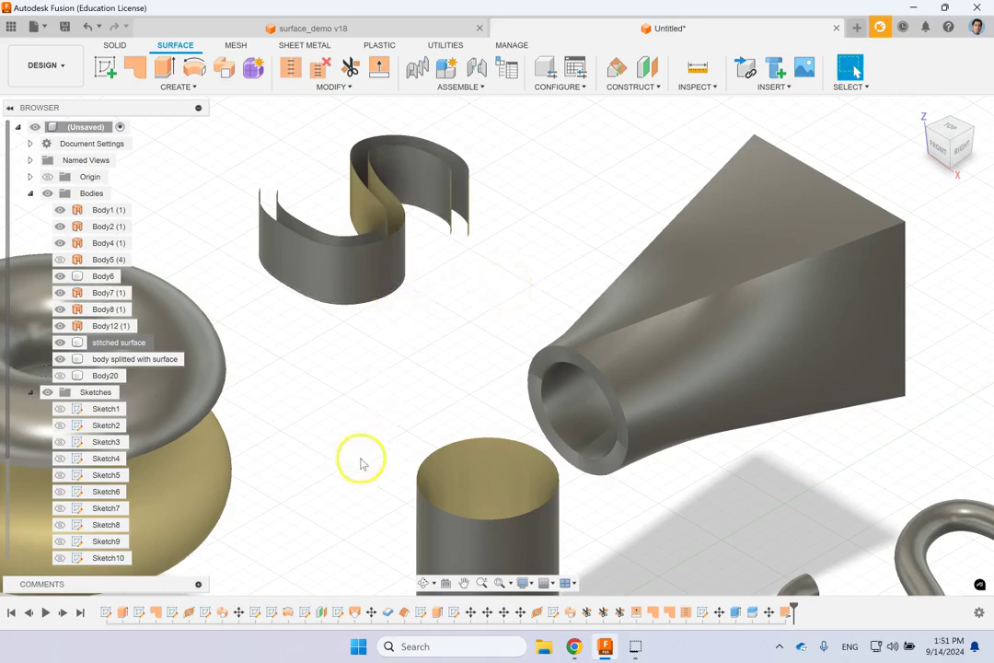
{"action": "left_click", "coordinate": [103, 69]}
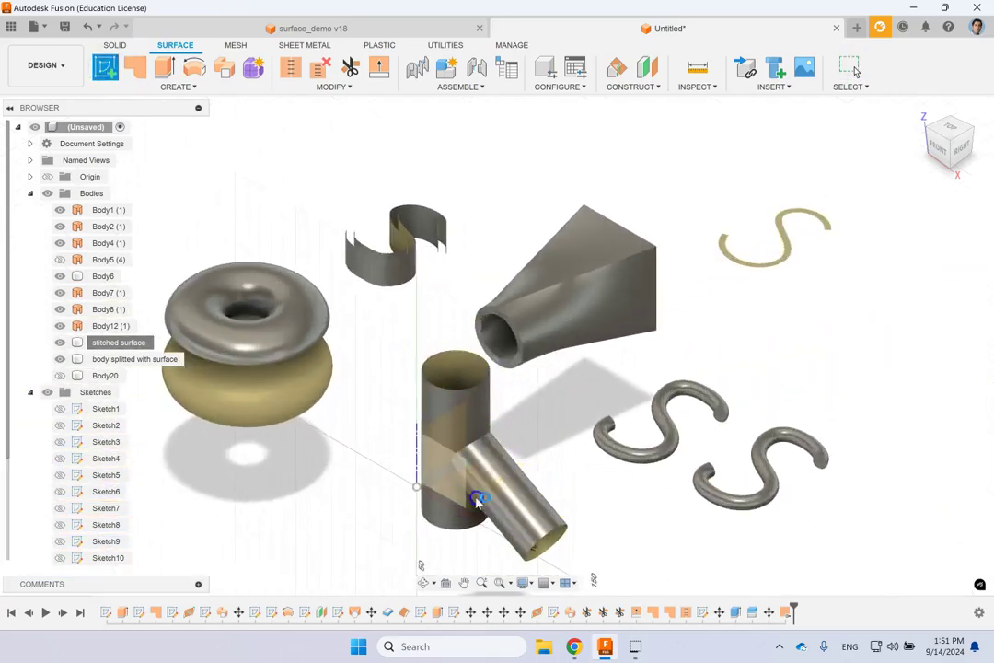
{"action": "left_click", "coordinate": [479, 496]}
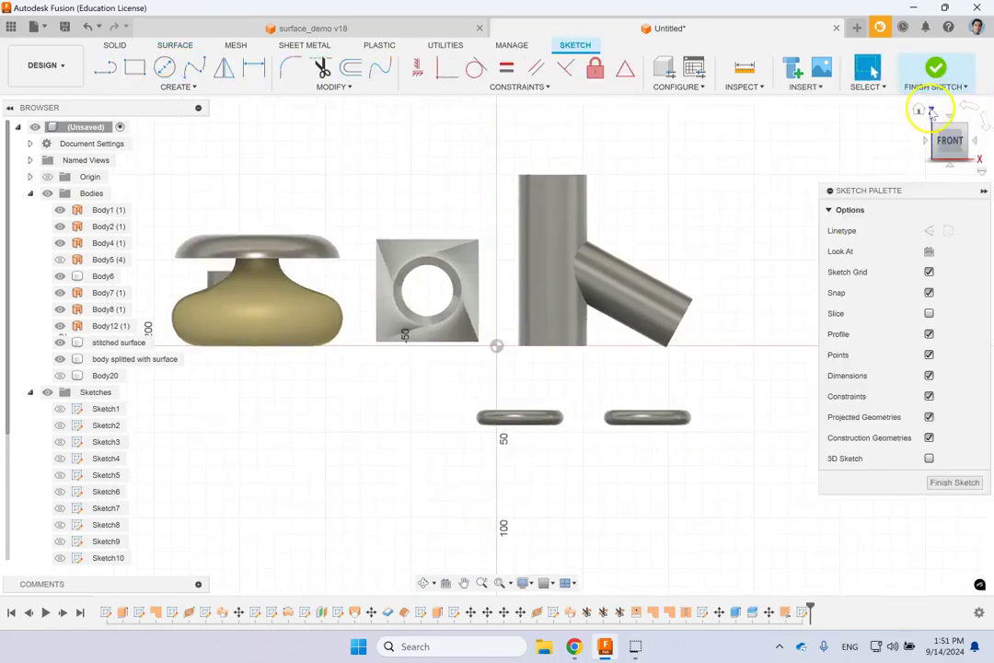
{"action": "left_click", "coordinate": [922, 107]}
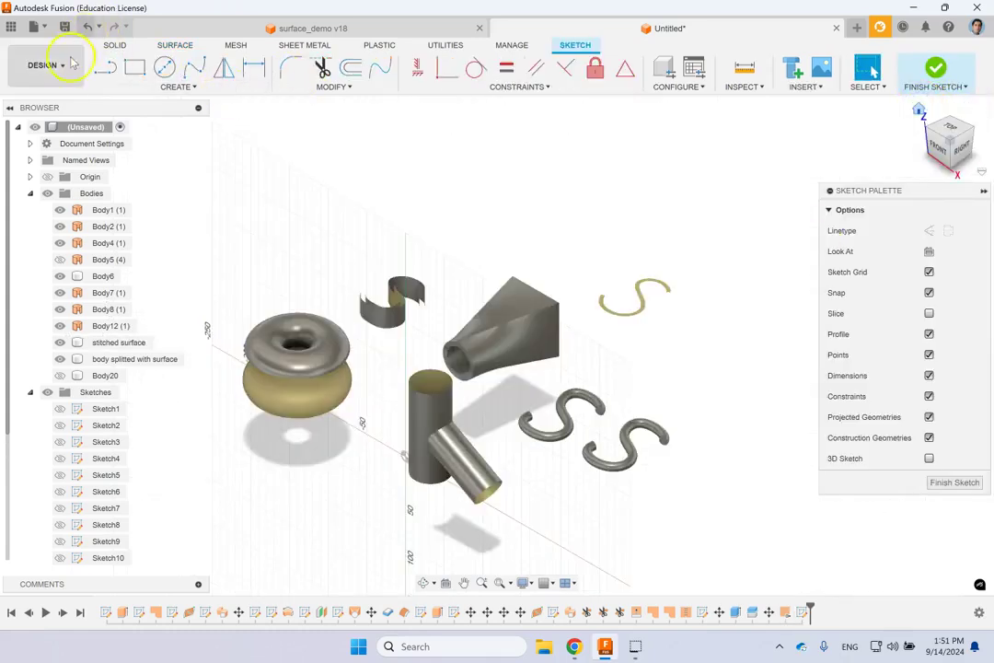
{"action": "left_click", "coordinate": [962, 71]}
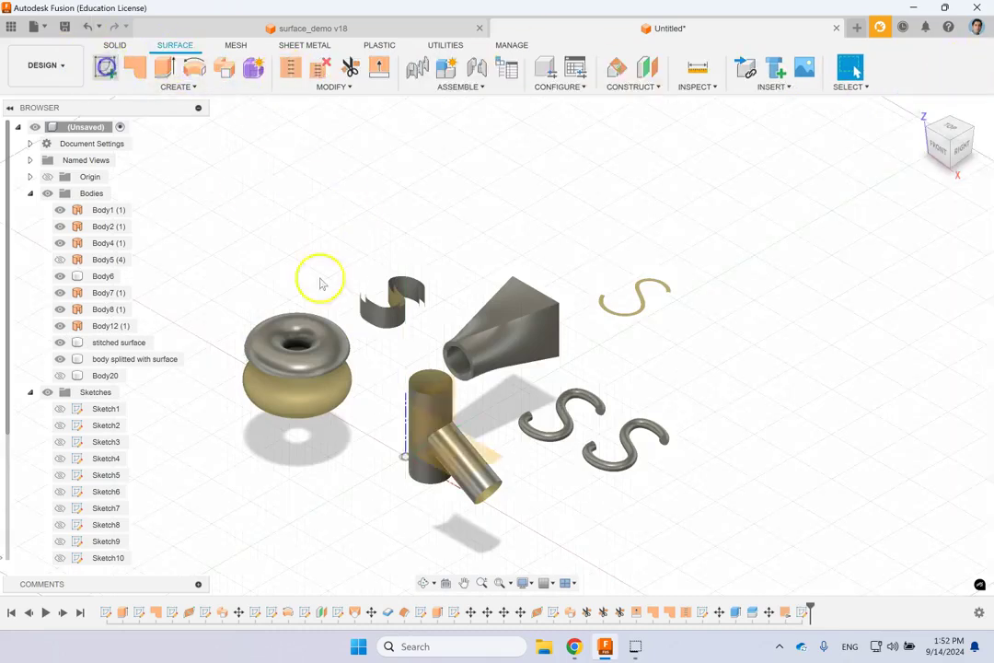
Start a sketch on the horizontal origin plane and draw a short line crossing the lower ends of both S-shaped surfaces
{"action": "left_click", "coordinate": [497, 470]}
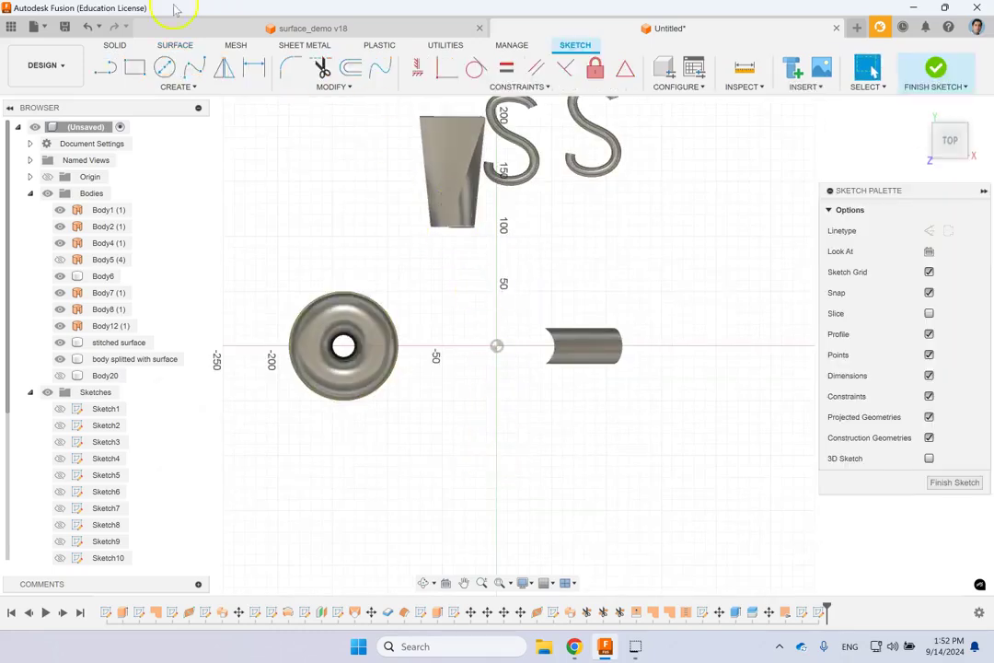
{"action": "left_click", "coordinate": [105, 67]}
{"action": "scroll", "coordinate": [529, 152], "scroll_direction": "up", "scroll_amount": 2}
{"action": "scroll", "coordinate": [531, 156], "scroll_direction": "up", "scroll_amount": 2}
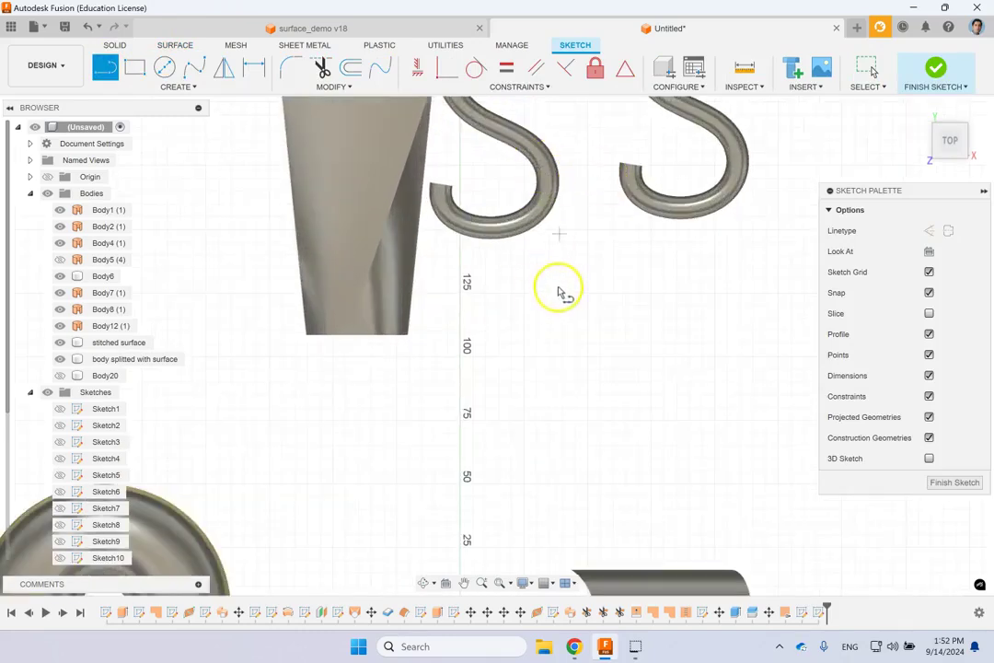
{"action": "scroll", "coordinate": [561, 280], "scroll_direction": "down", "scroll_amount": 5}
{"action": "scroll", "coordinate": [561, 262], "scroll_direction": "up", "scroll_amount": 3}
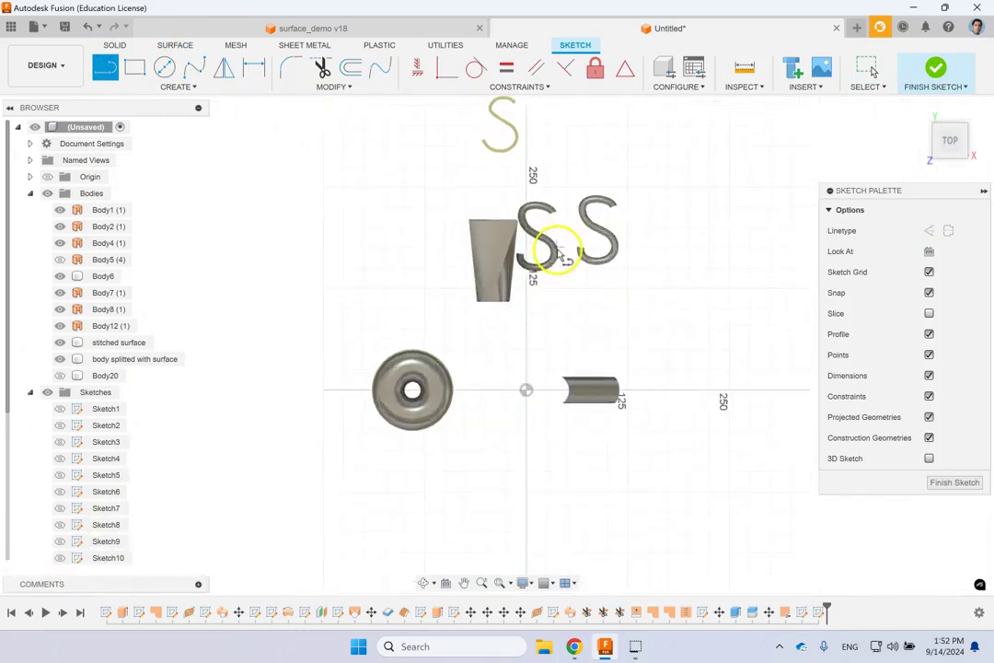
{"action": "mouse_move", "coordinate": [578, 311]}
{"action": "middle_mouse_down", "text": "shift"}
{"action": "mouse_move", "coordinate": [533, 239]}
{"action": "mouse_move", "coordinate": [592, 303]}
{"action": "mouse_move", "coordinate": [633, 328]}
{"action": "mouse_move", "coordinate": [599, 307]}
{"action": "middle_mouse_up", "text": "shift"}
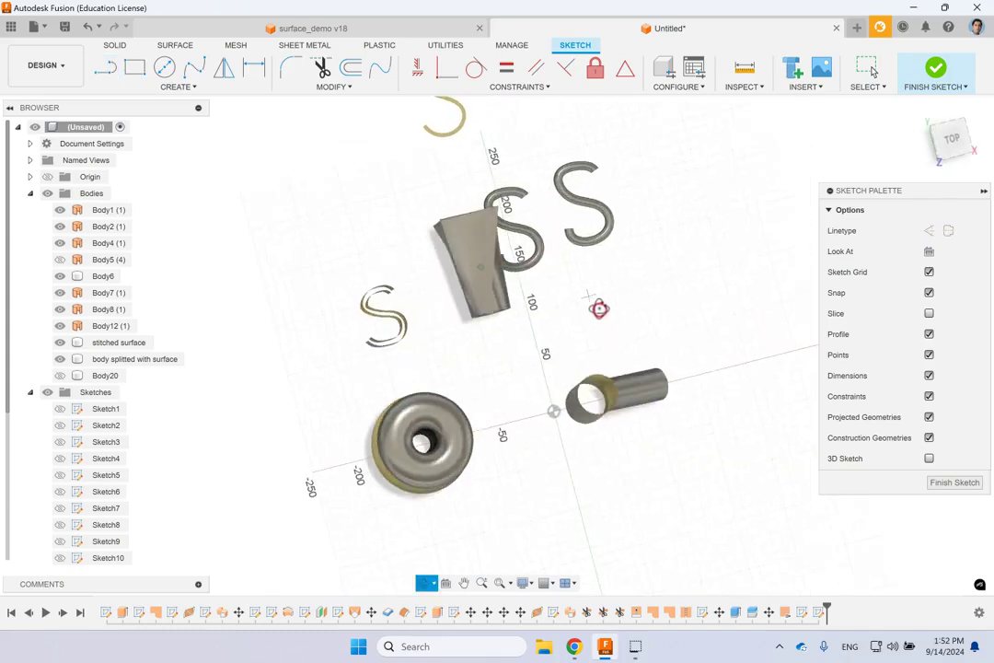
{"action": "key", "text": "l"}
{"action": "scroll", "coordinate": [418, 296], "scroll_direction": "up", "scroll_amount": 2}
{"action": "scroll", "coordinate": [419, 296], "scroll_direction": "up", "scroll_amount": 3}
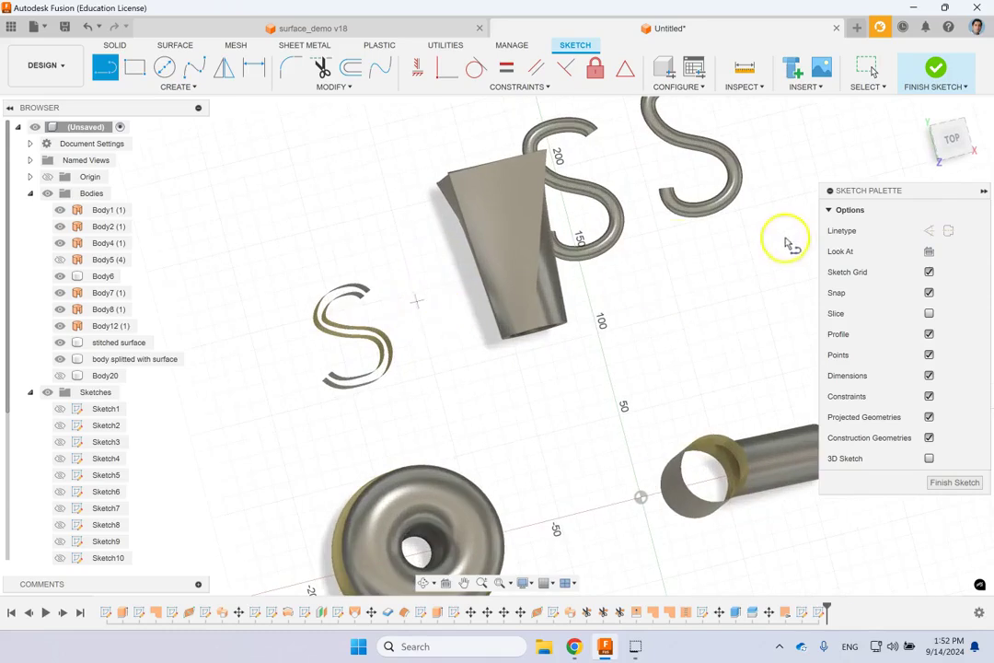
{"action": "scroll", "coordinate": [331, 388], "scroll_direction": "up", "scroll_amount": 2}
{"action": "scroll", "coordinate": [329, 394], "scroll_direction": "up", "scroll_amount": 2}
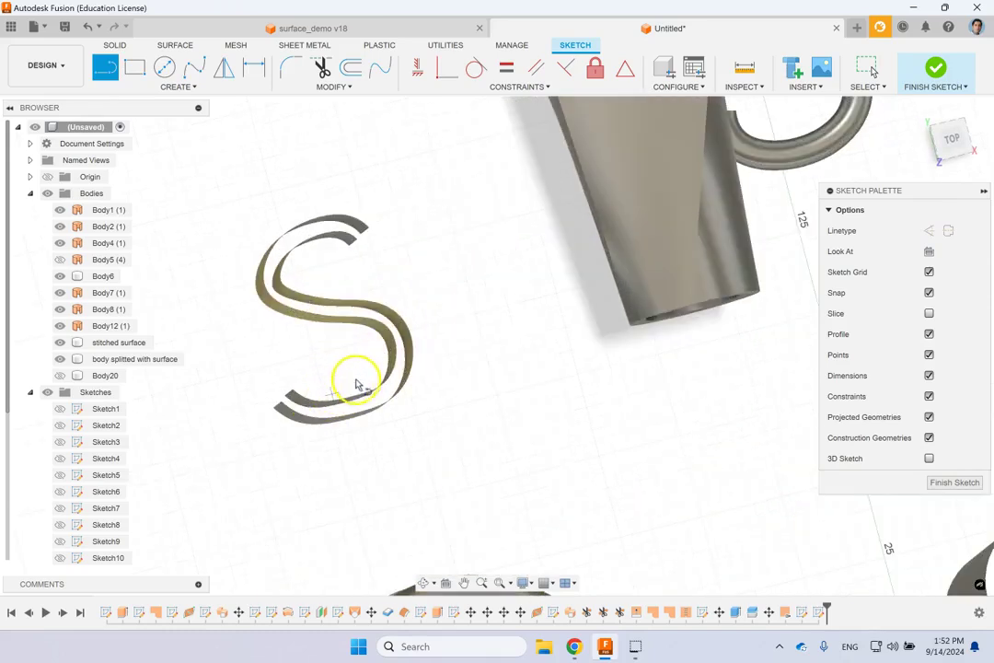
{"action": "scroll", "coordinate": [345, 378], "scroll_direction": "up", "scroll_amount": 1}
{"action": "key", "text": "l"}
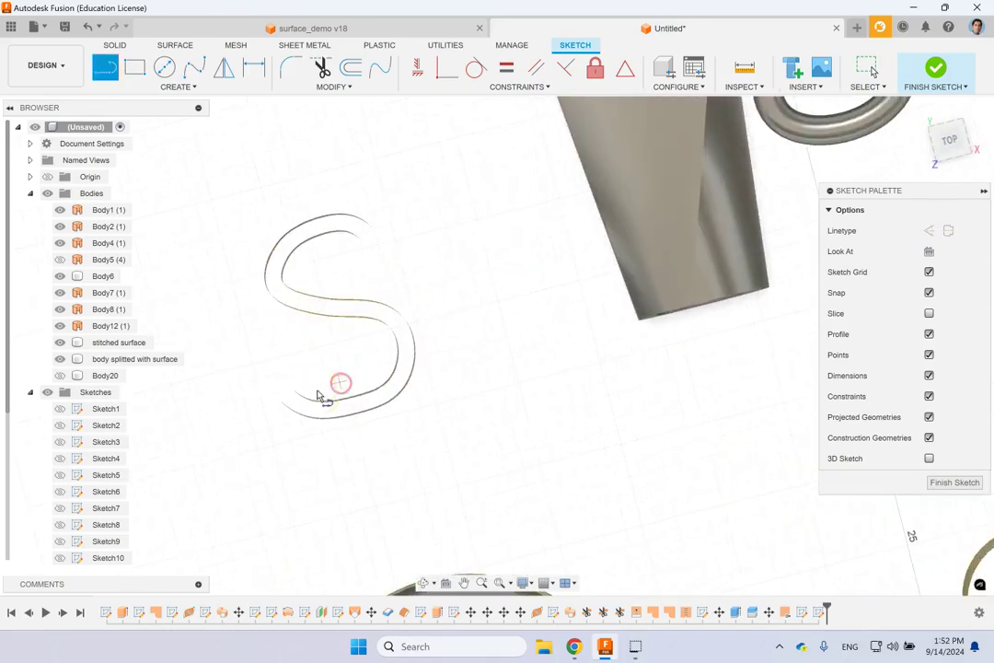
{"action": "scroll", "coordinate": [304, 398], "scroll_direction": "up", "scroll_amount": 3}
{"action": "scroll", "coordinate": [300, 396], "scroll_direction": "up", "scroll_amount": 2}
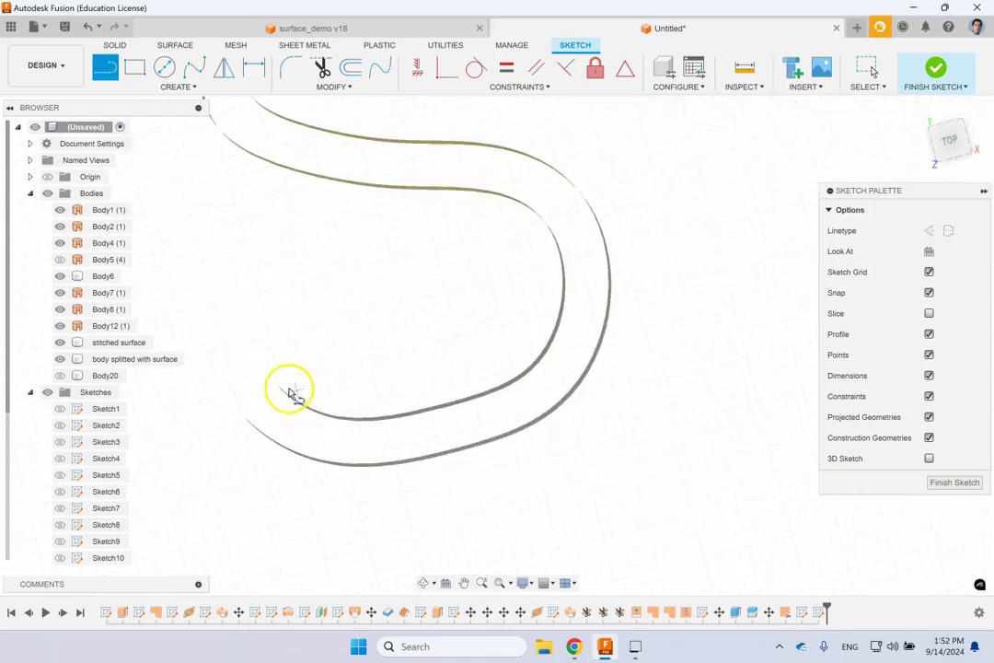
{"action": "left_click", "coordinate": [292, 387]}
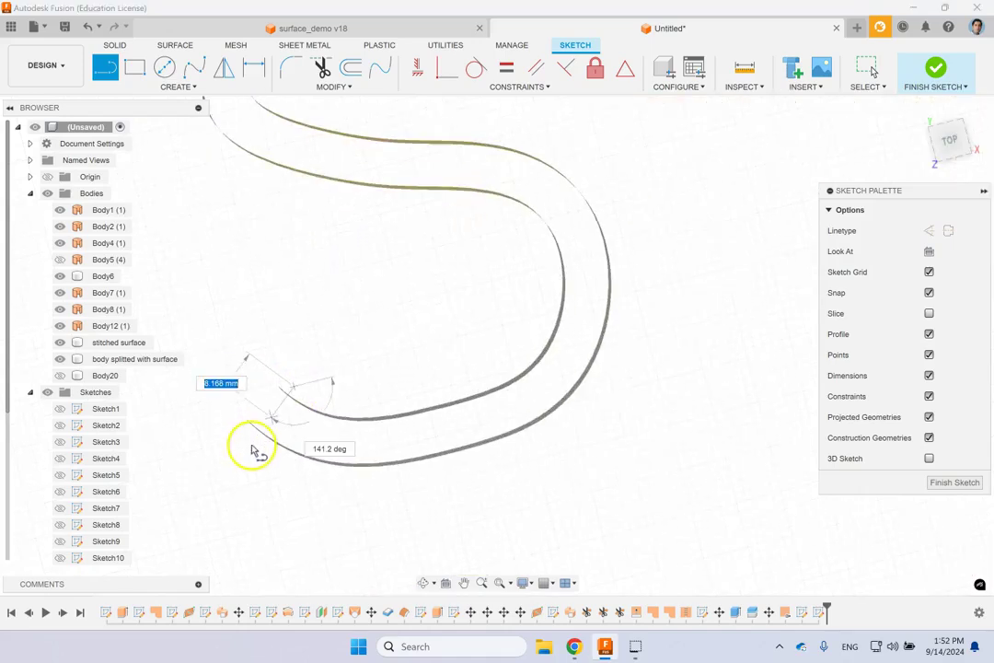
{"action": "left_click", "coordinate": [246, 450]}
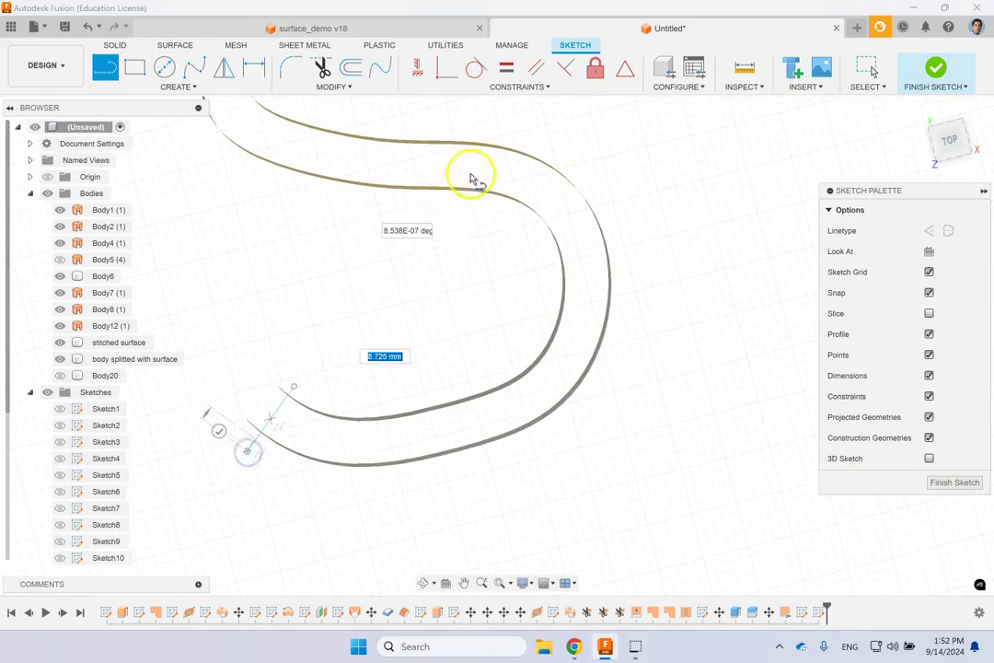
{"action": "scroll", "coordinate": [474, 148], "scroll_direction": "down", "scroll_amount": 4}
{"action": "key", "text": "Escape"}
Draw a second short line crossing the upper ends of both S-shaped surfaces and finish the sketch
{"action": "left_click", "coordinate": [101, 69]}
{"action": "scroll", "coordinate": [461, 138], "scroll_direction": "down", "scroll_amount": 3}
{"action": "scroll", "coordinate": [464, 129], "scroll_direction": "up", "scroll_amount": 1}
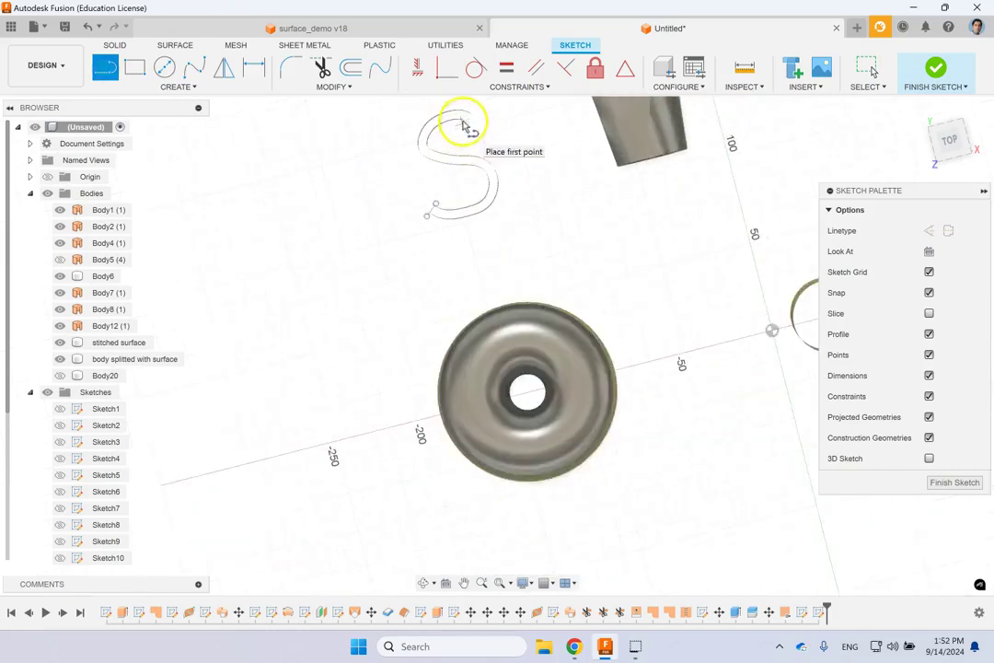
{"action": "scroll", "coordinate": [463, 120], "scroll_direction": "up", "scroll_amount": 4}
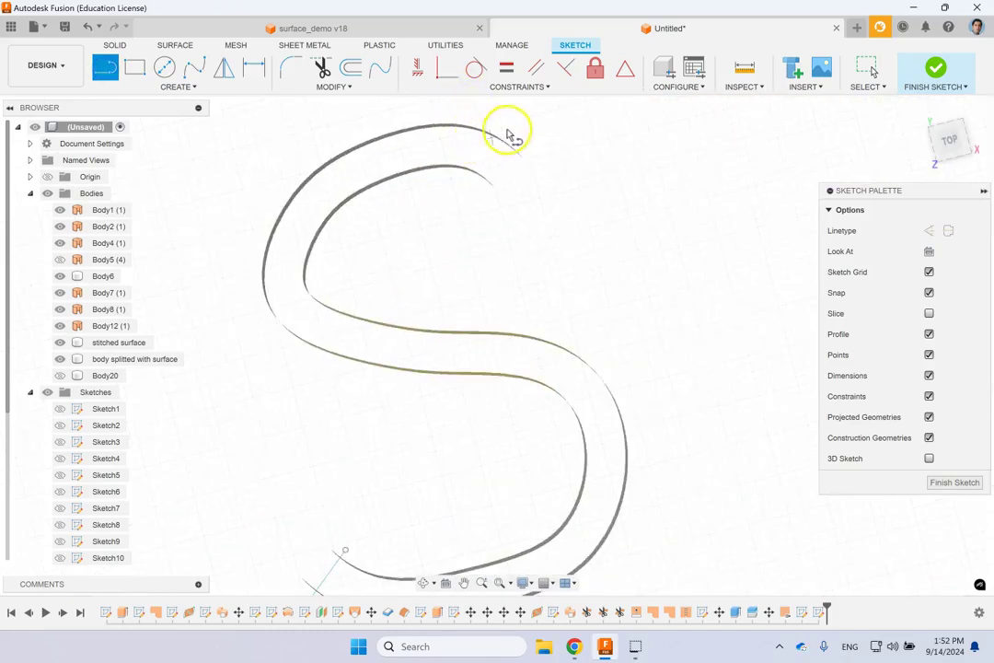
{"action": "left_click", "coordinate": [509, 125]}
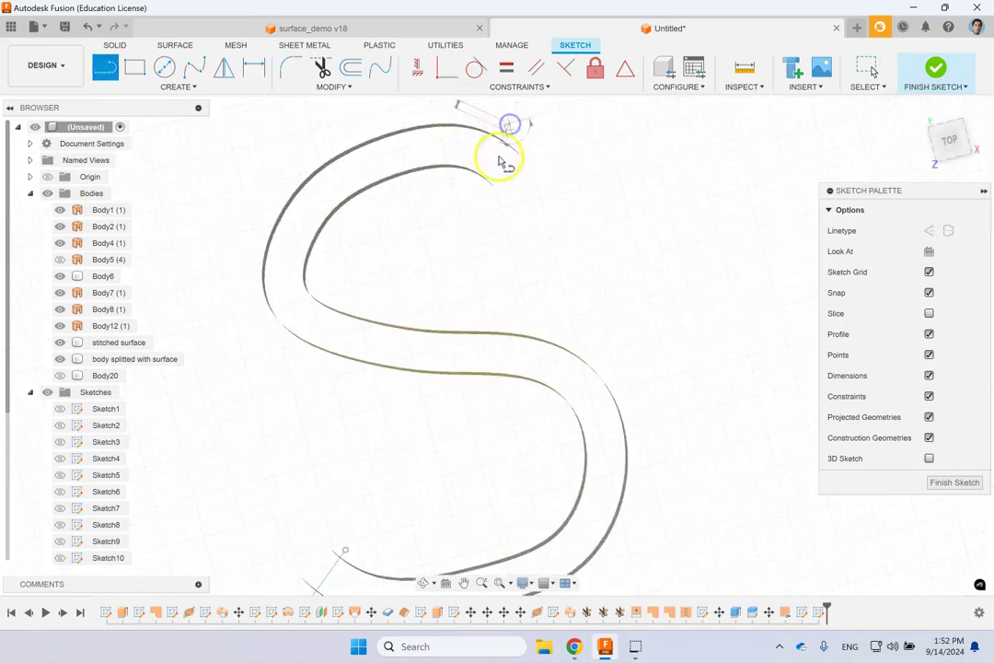
{"action": "left_click", "coordinate": [459, 190]}
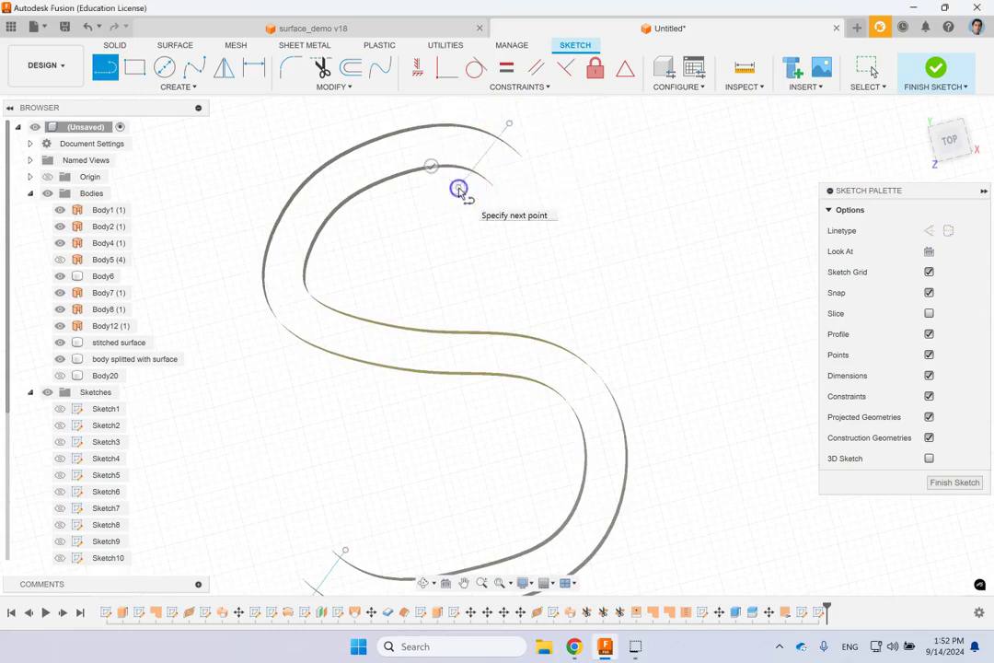
{"action": "left_click", "coordinate": [932, 70]}
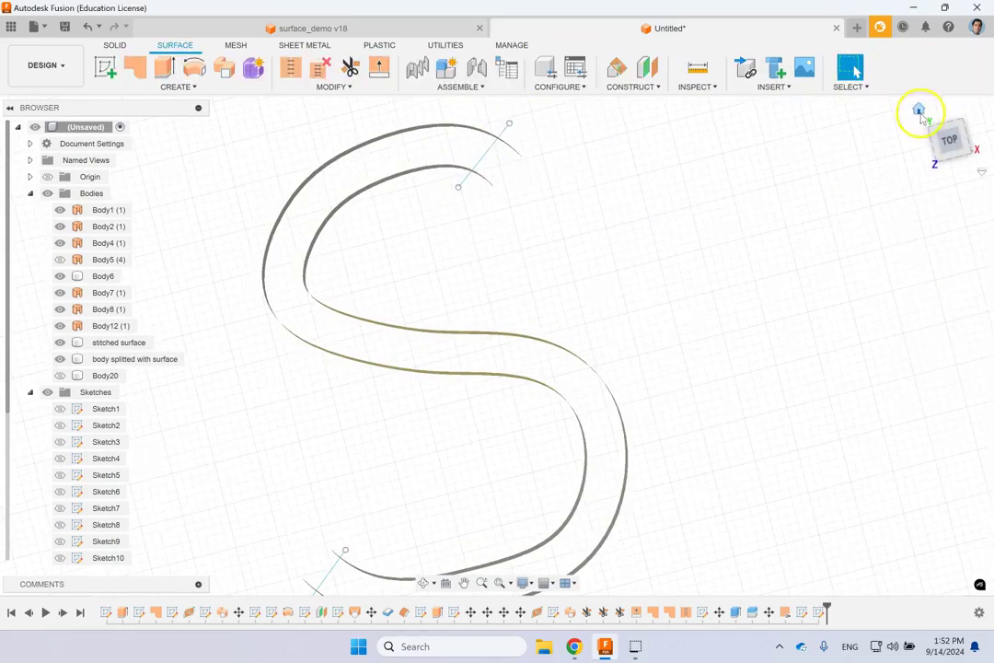
Extrude the two short sketch lines 60 mm upward as new surfaces crossing the ends of the S-shaped surfaces
{"action": "left_click", "coordinate": [920, 110]}
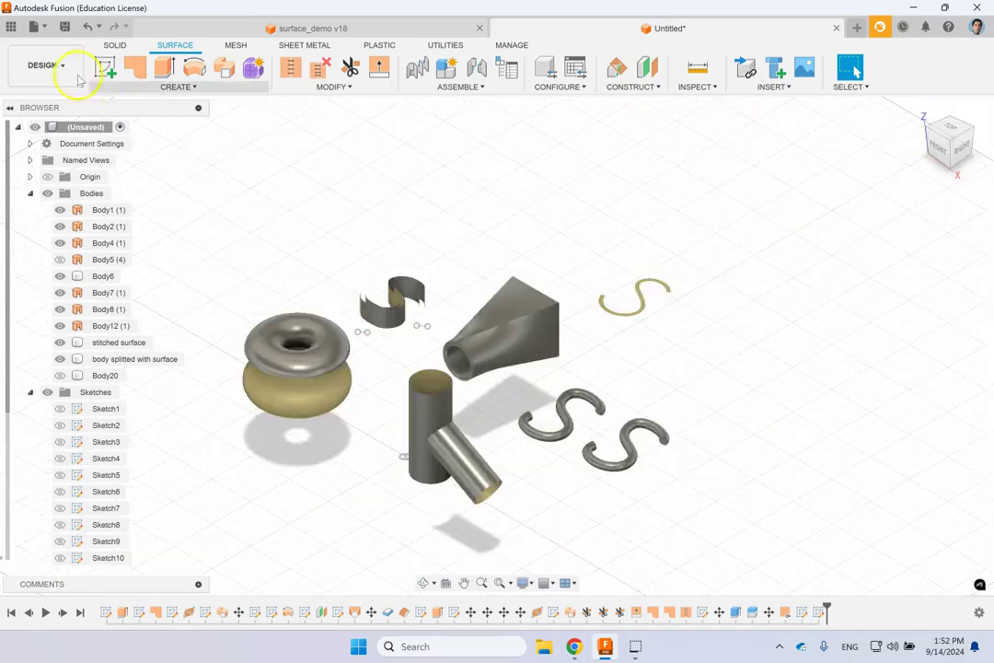
{"action": "left_click", "coordinate": [162, 69]}
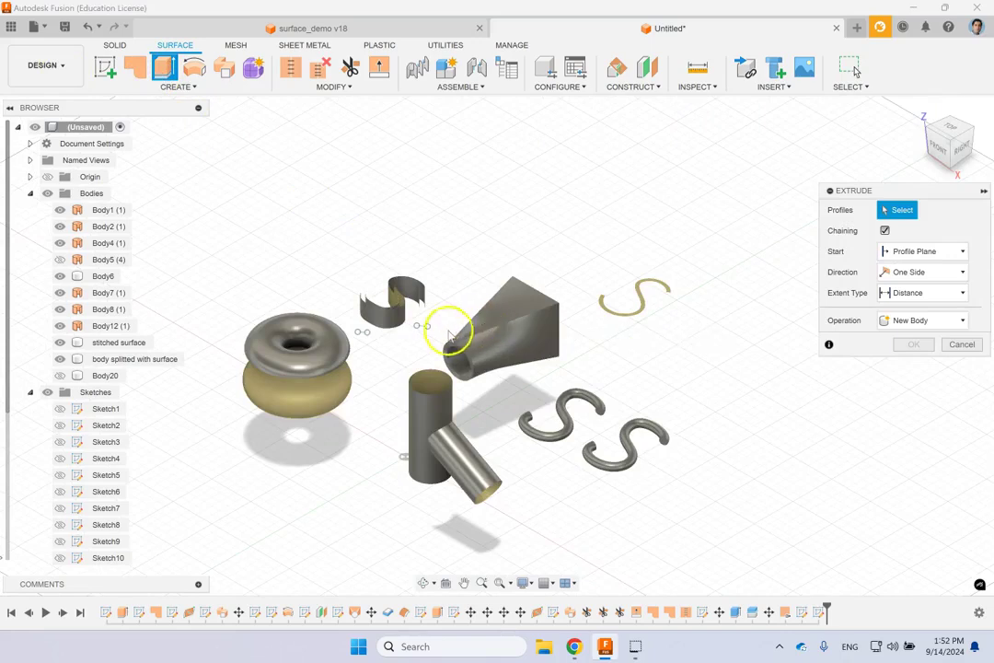
{"action": "scroll", "coordinate": [361, 333], "scroll_direction": "up", "scroll_amount": 3}
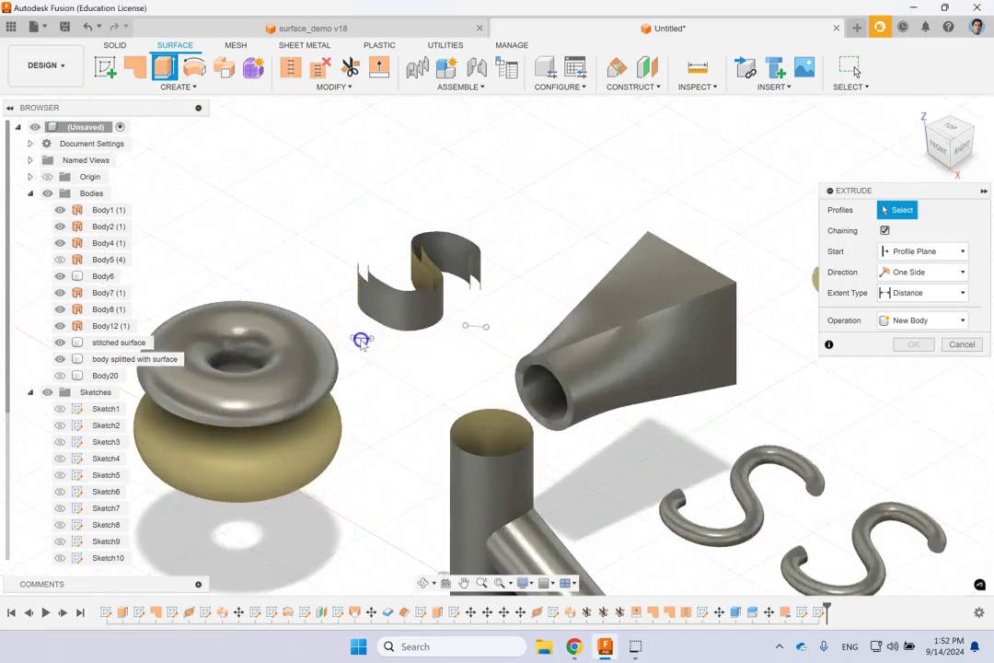
{"action": "left_click", "coordinate": [361, 338]}
{"action": "left_click", "coordinate": [473, 328]}
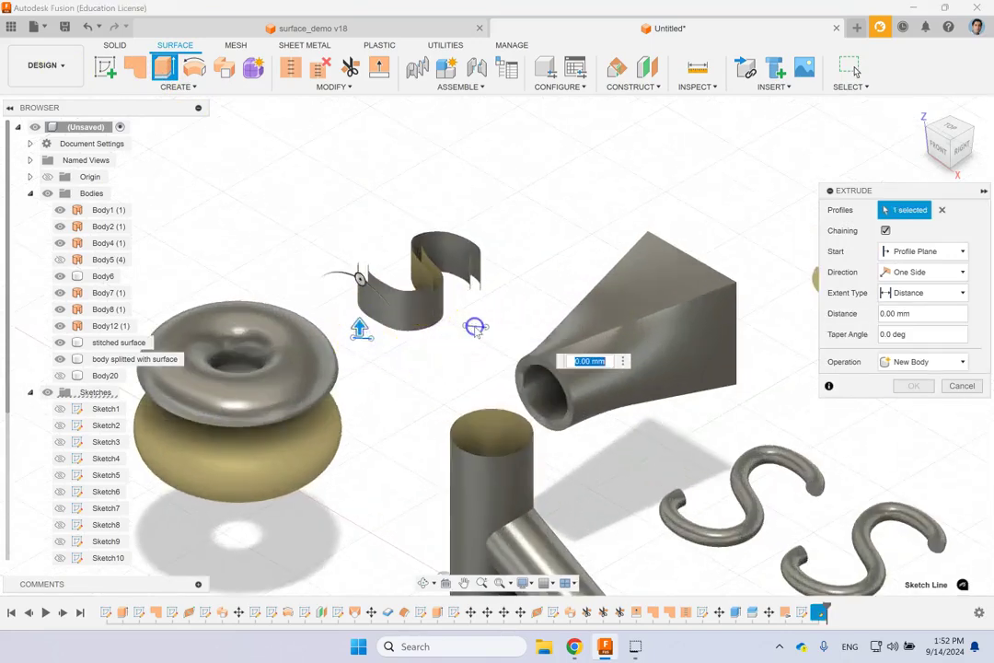
{"action": "left_click_drag", "start_coordinate": [473, 314], "coordinate": [478, 214]}
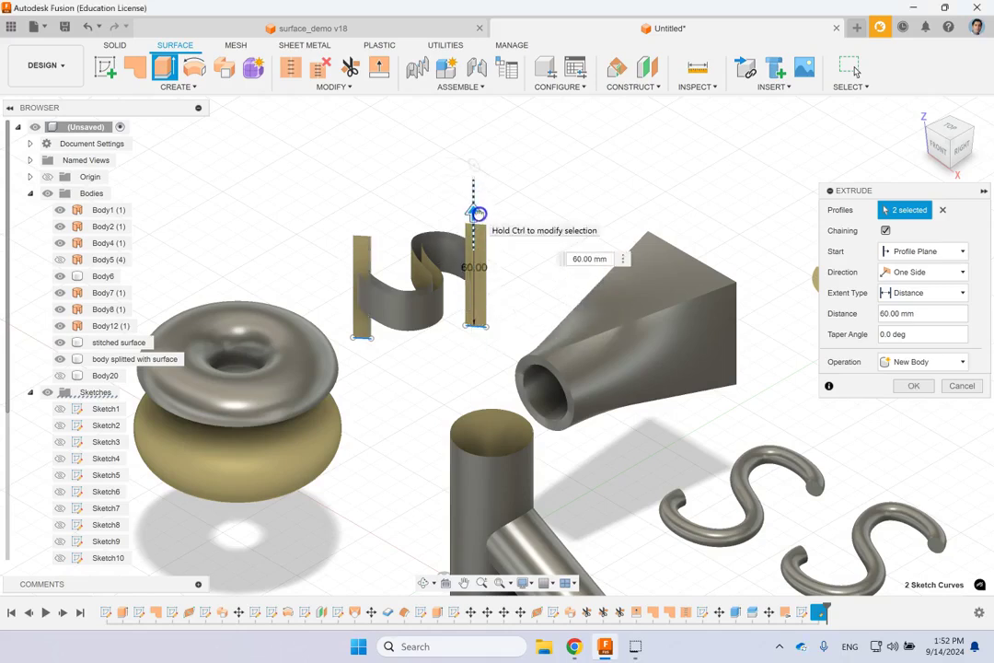
{"action": "left_click", "coordinate": [911, 387]}
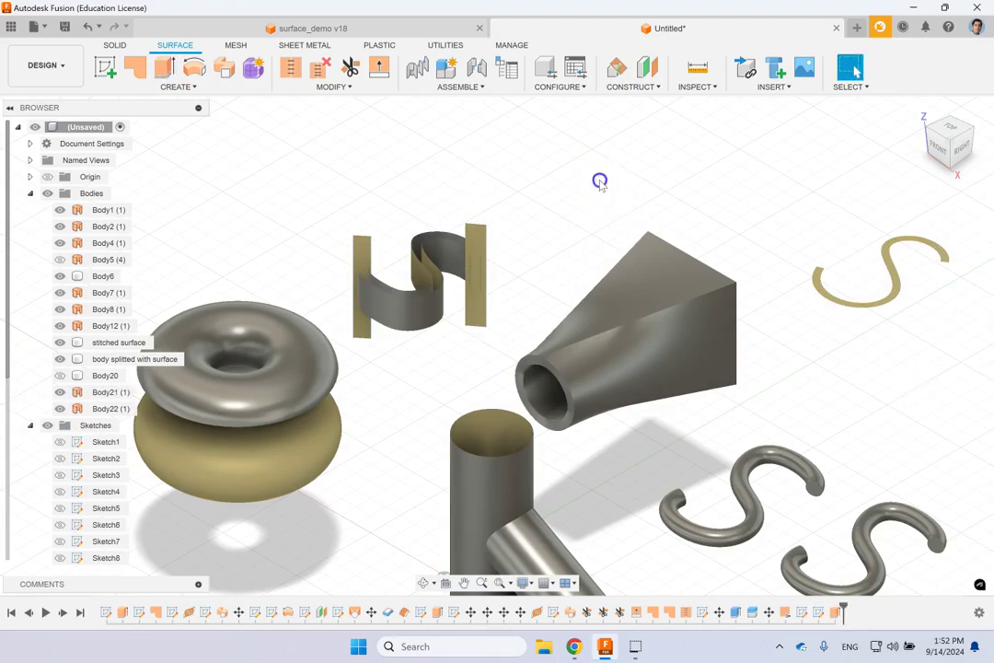
Examine from several angles how the two upright extruded surfaces cross the ends of the parallel S-shaped surfaces
{"action": "middle_click_drag", "start_coordinate": [534, 238], "coordinate": [556, 221], "text": "shift"}
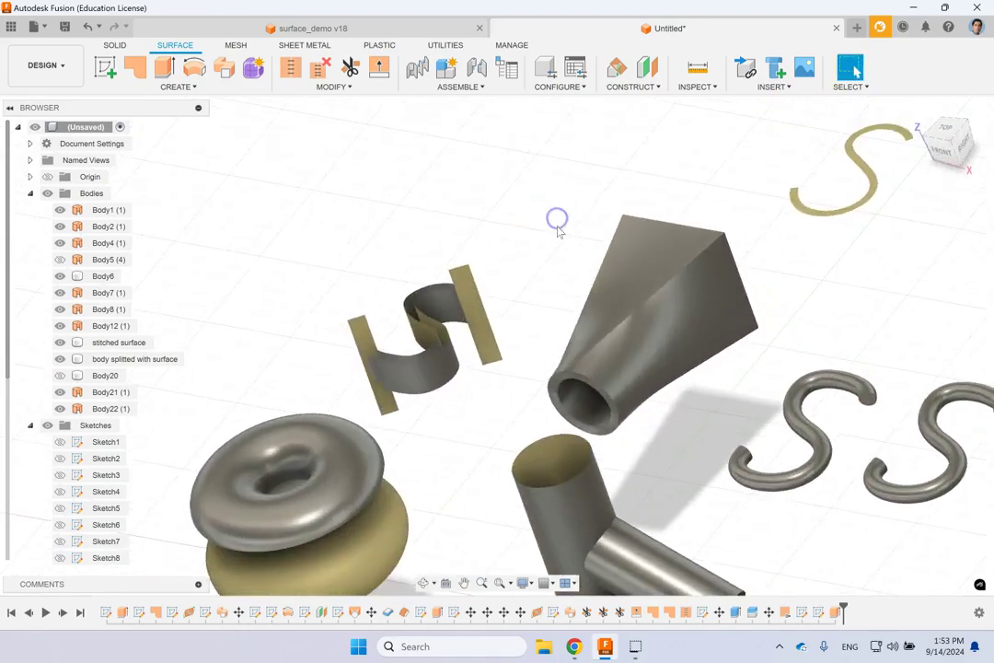
{"action": "left_click", "coordinate": [497, 342]}
{"action": "mouse_move", "coordinate": [497, 343]}
{"action": "middle_mouse_down", "text": "shift"}
{"action": "mouse_move", "coordinate": [607, 276]}
{"action": "mouse_move", "coordinate": [856, 71]}
{"action": "middle_mouse_up", "text": "shift"}
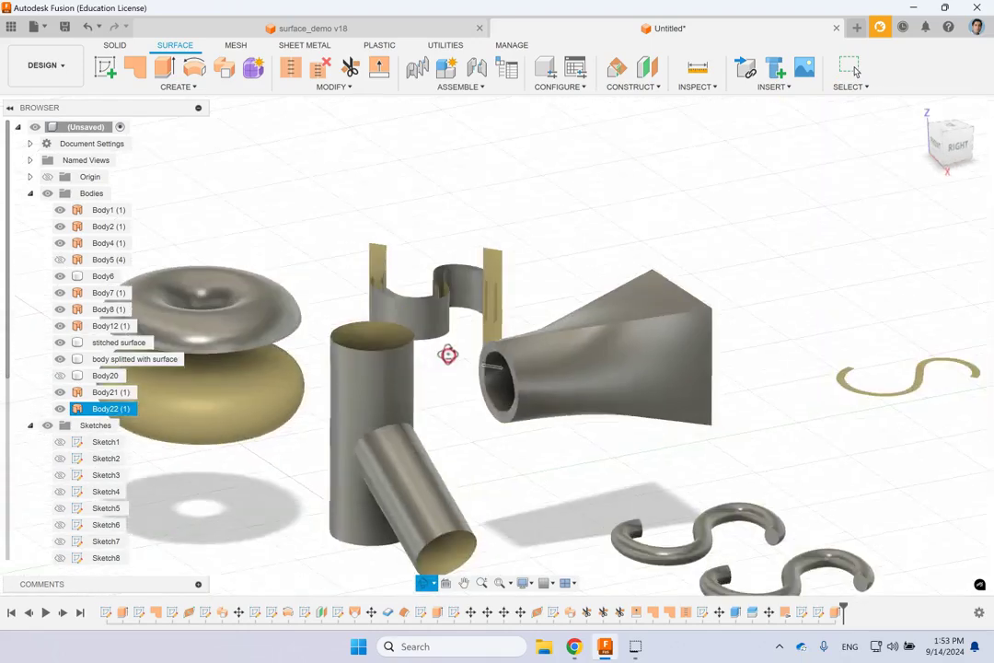
{"action": "left_click", "coordinate": [440, 328]}
{"action": "left_click", "coordinate": [410, 225]}
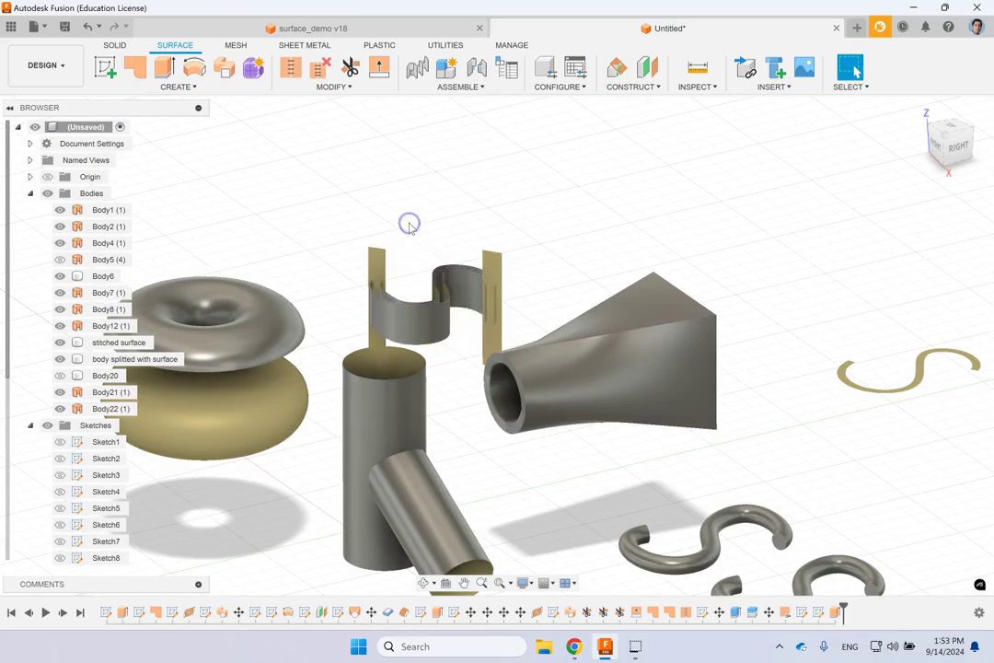
{"action": "middle_click_drag", "start_coordinate": [637, 269], "coordinate": [855, 71], "text": "shift"}
{"action": "left_click", "coordinate": [720, 427]}
{"action": "left_click", "coordinate": [601, 537]}
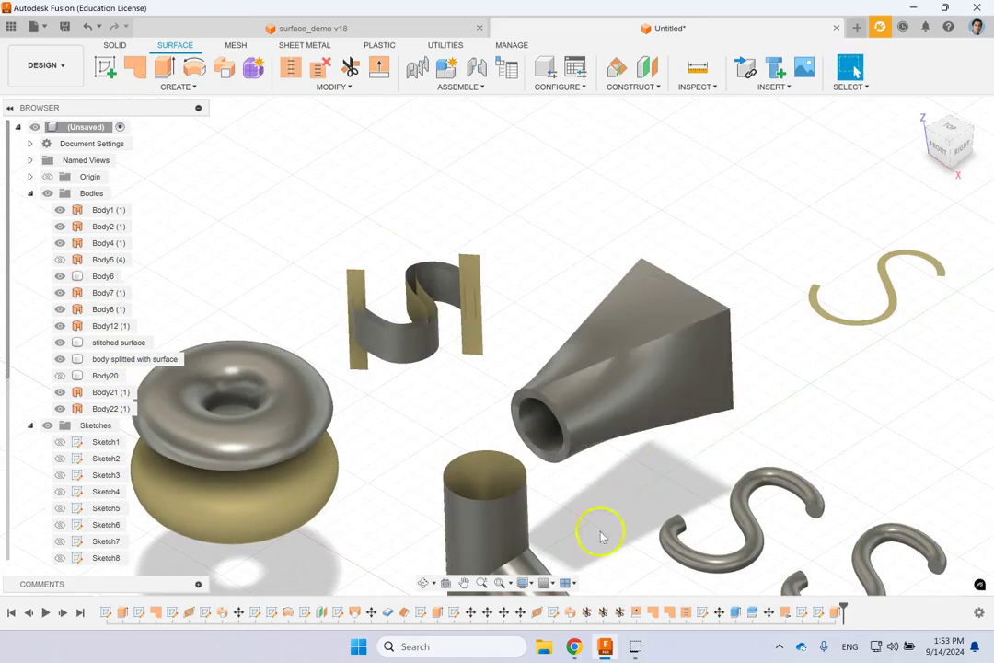
{"action": "left_click", "coordinate": [104, 67]}
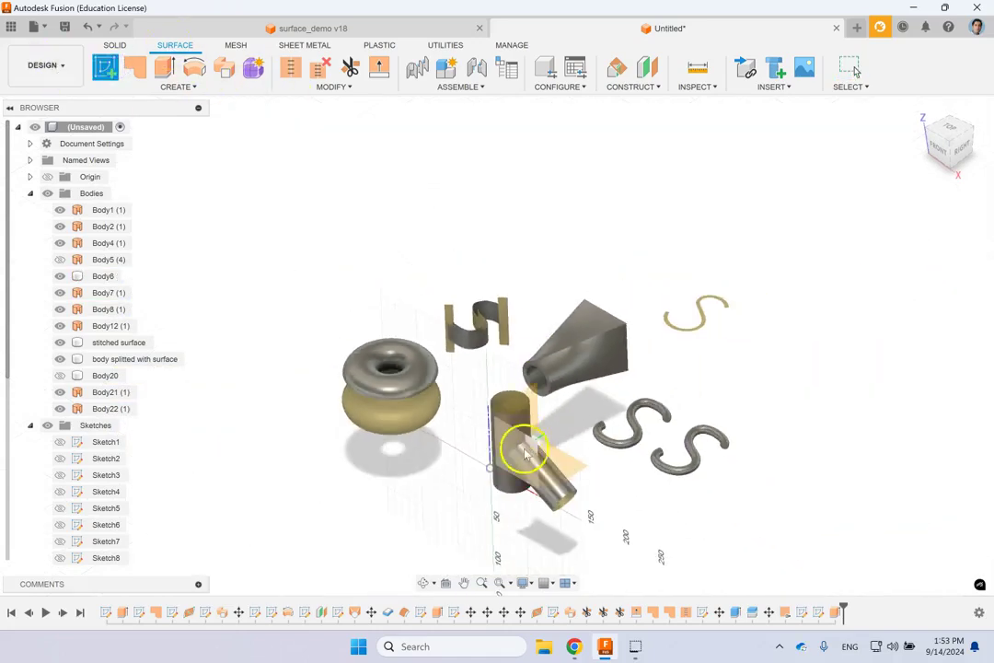
{"action": "left_click", "coordinate": [539, 414]}
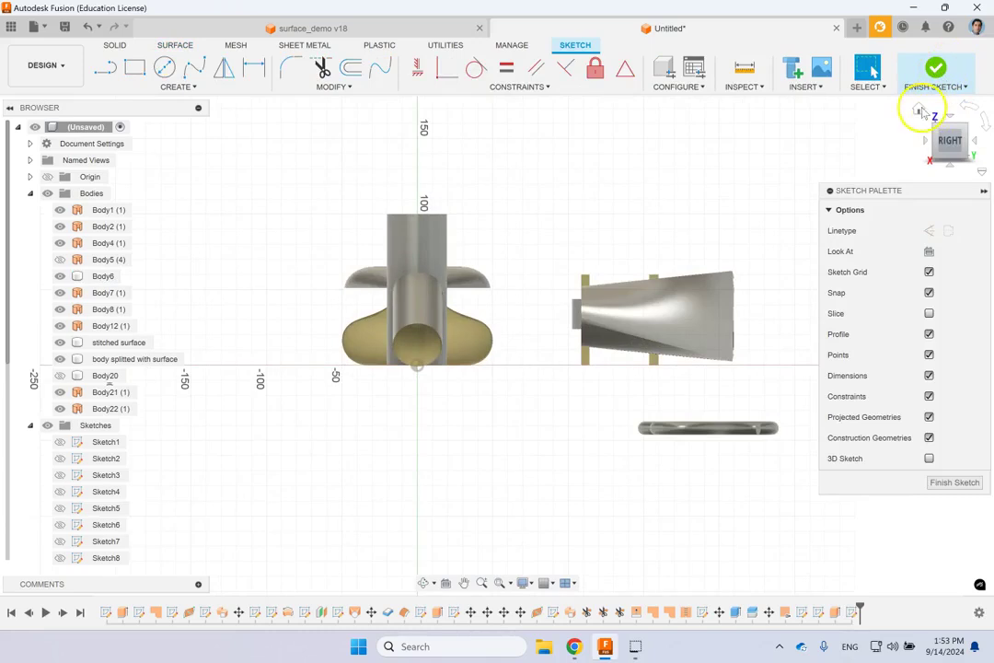
{"action": "left_click", "coordinate": [918, 109]}
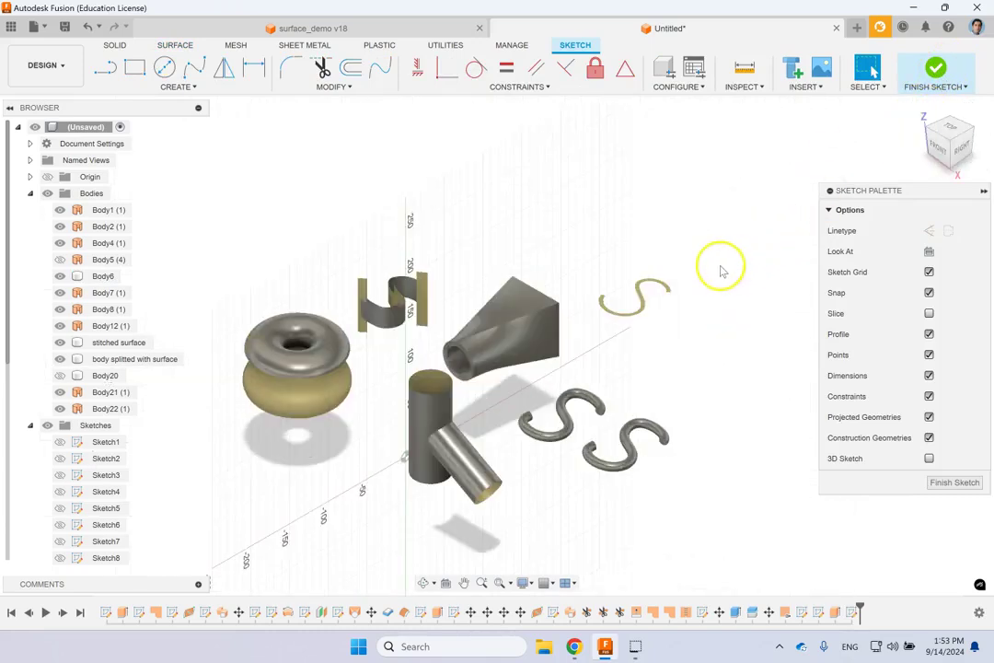
{"action": "left_click", "coordinate": [938, 69]}
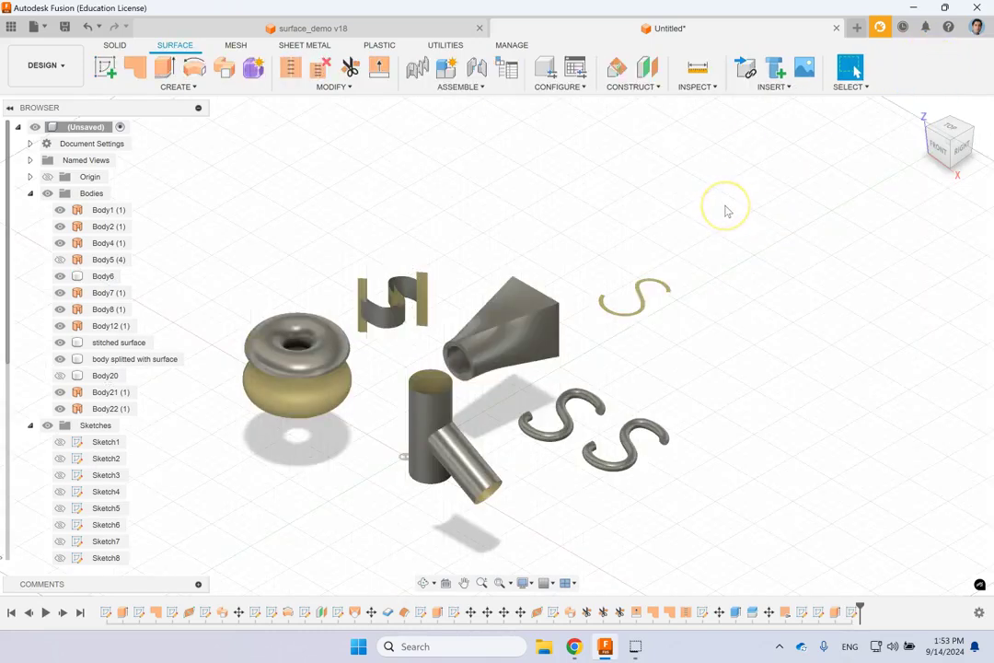
Move the hollow square-to-round lofted body, Body6, by -300 mm in Y, away from the S-shaped surfaces
{"action": "left_click", "coordinate": [506, 358]}
{"action": "left_click", "coordinate": [517, 356]}
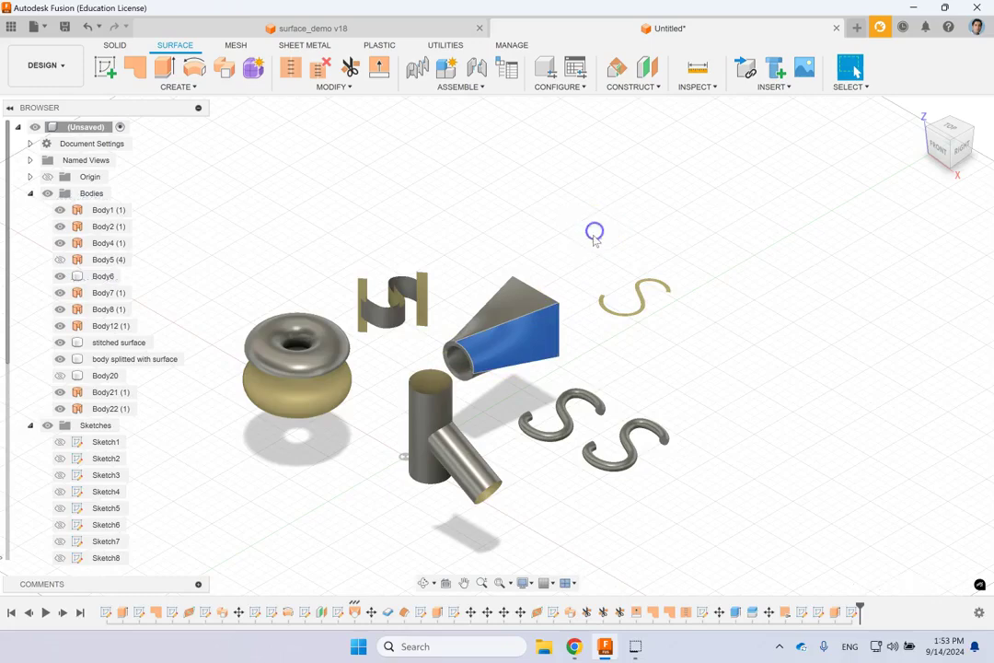
{"action": "key", "text": "m"}
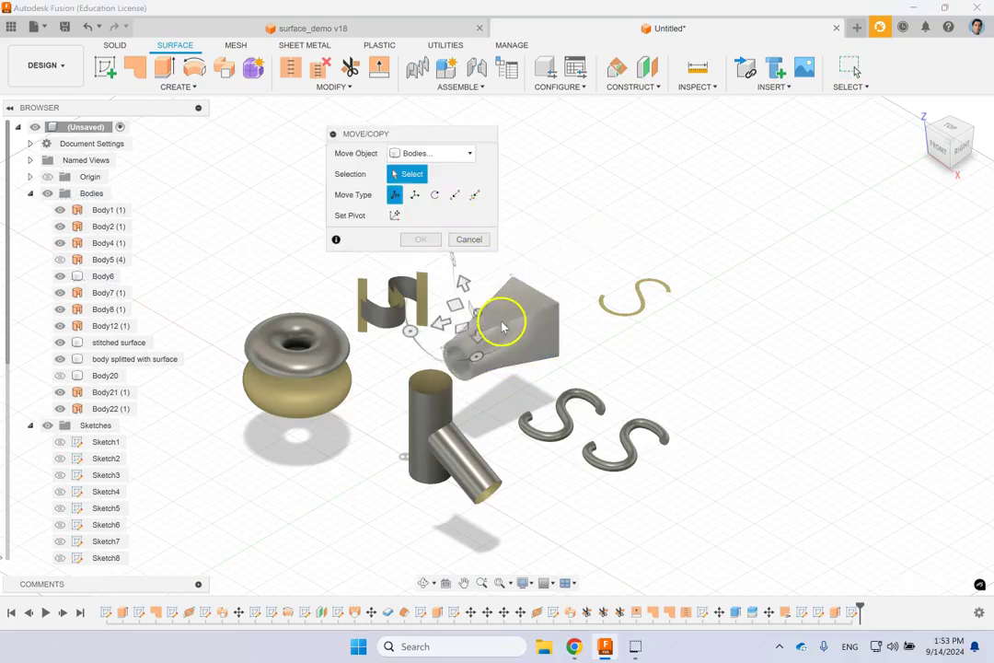
{"action": "left_click", "coordinate": [498, 326]}
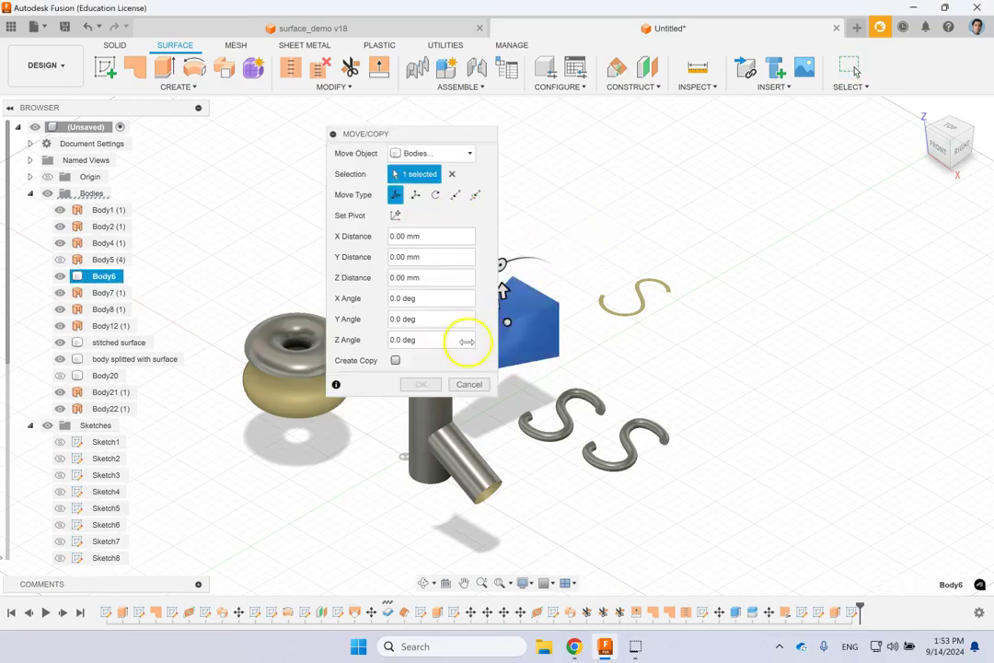
{"action": "left_click_drag", "start_coordinate": [416, 140], "coordinate": [235, 138]}
{"action": "left_click_drag", "start_coordinate": [527, 291], "coordinate": [740, 194]}
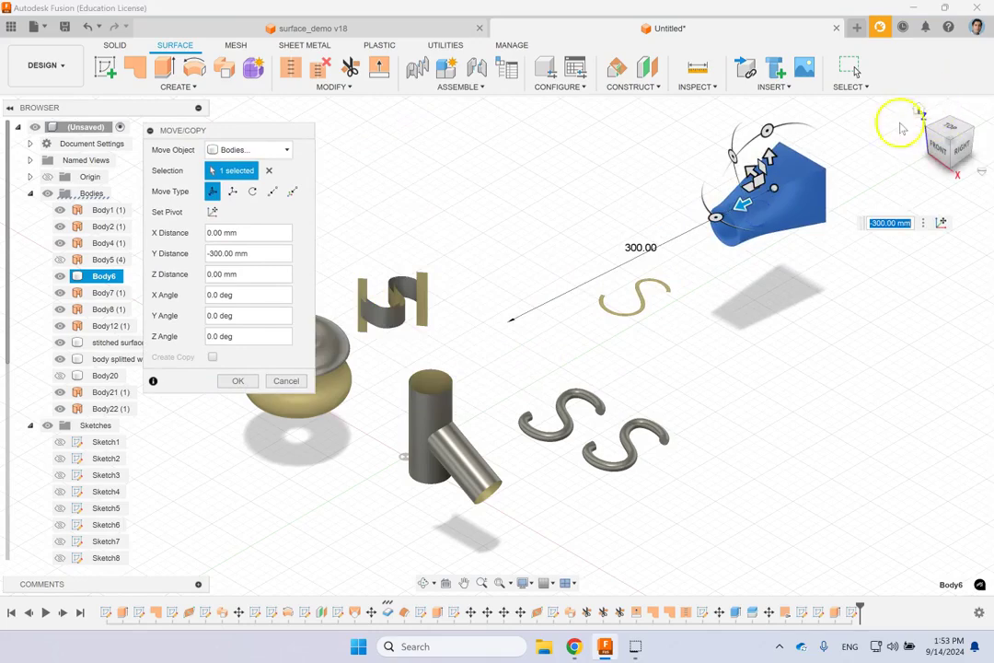
{"action": "left_click", "coordinate": [237, 380]}
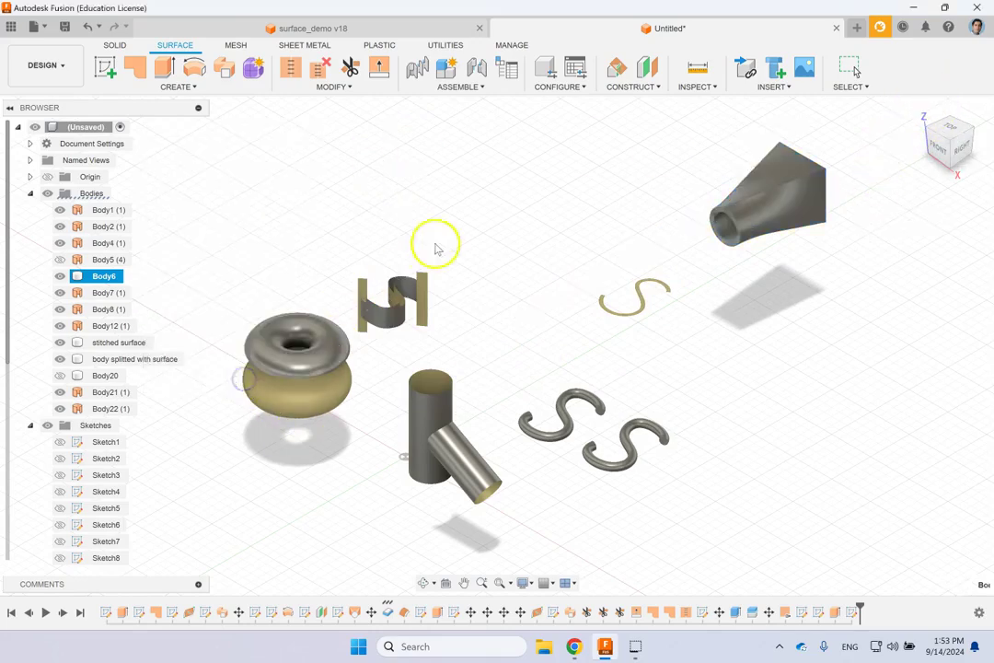
{"action": "left_click", "coordinate": [446, 239]}
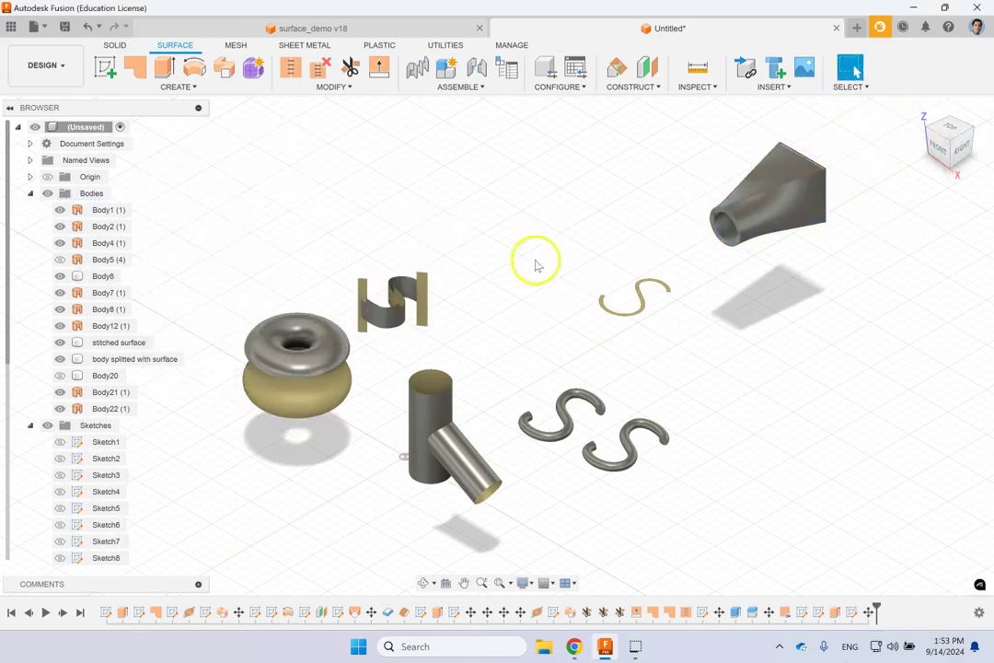
{"action": "left_click", "coordinate": [104, 66]}
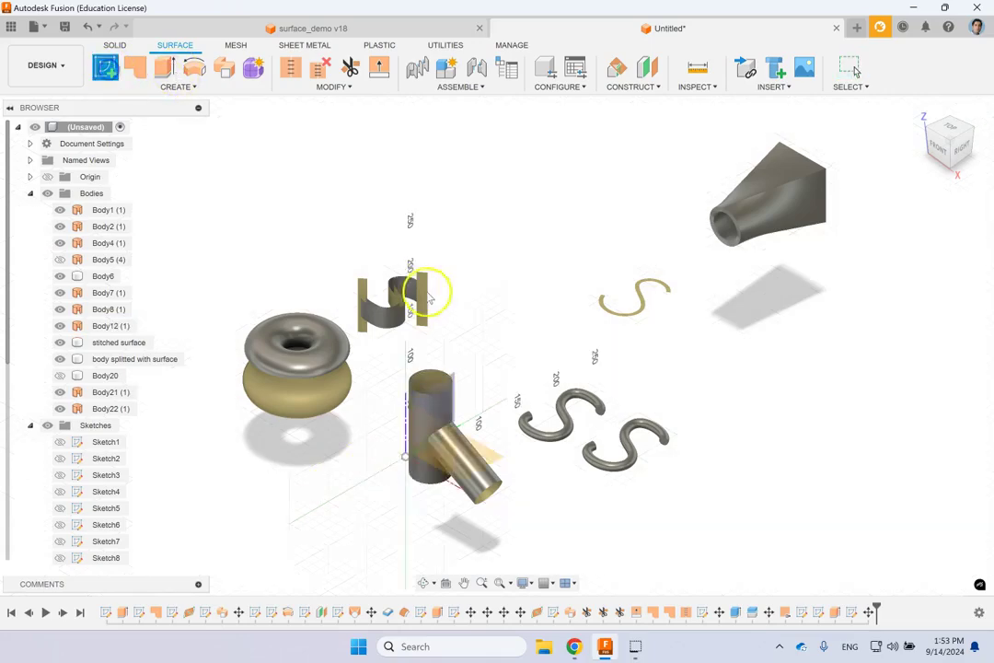
{"action": "left_click", "coordinate": [421, 416]}
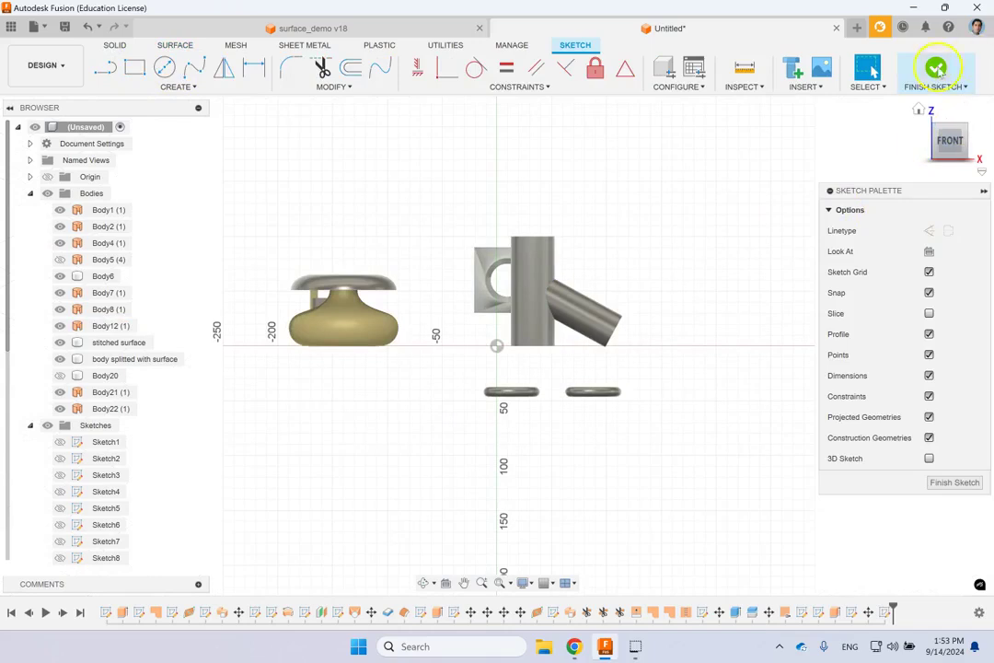
{"action": "left_click", "coordinate": [449, 180]}
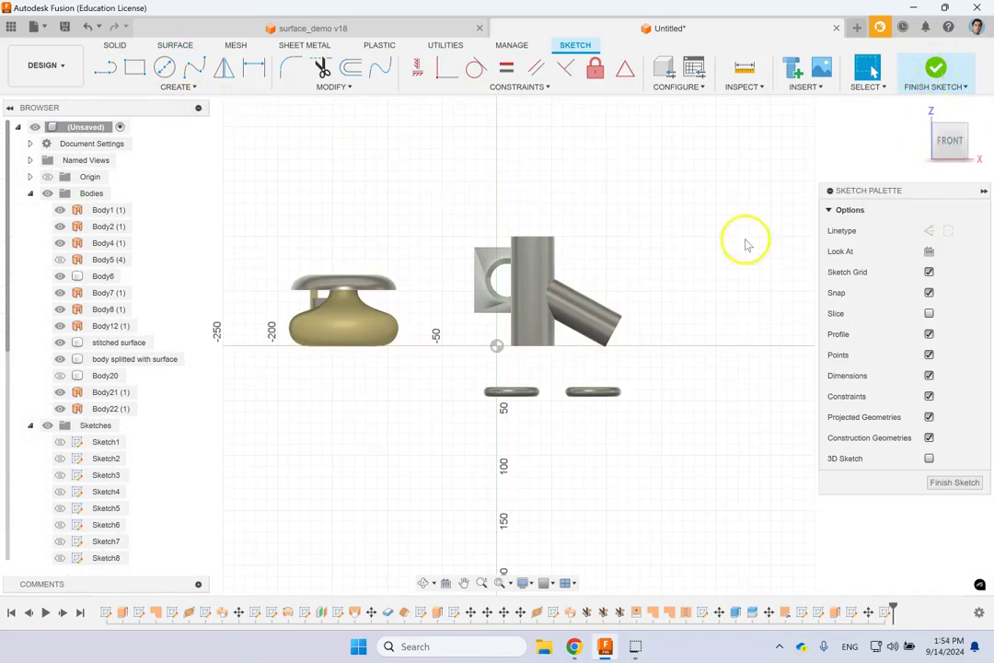
{"action": "left_click", "coordinate": [939, 67]}
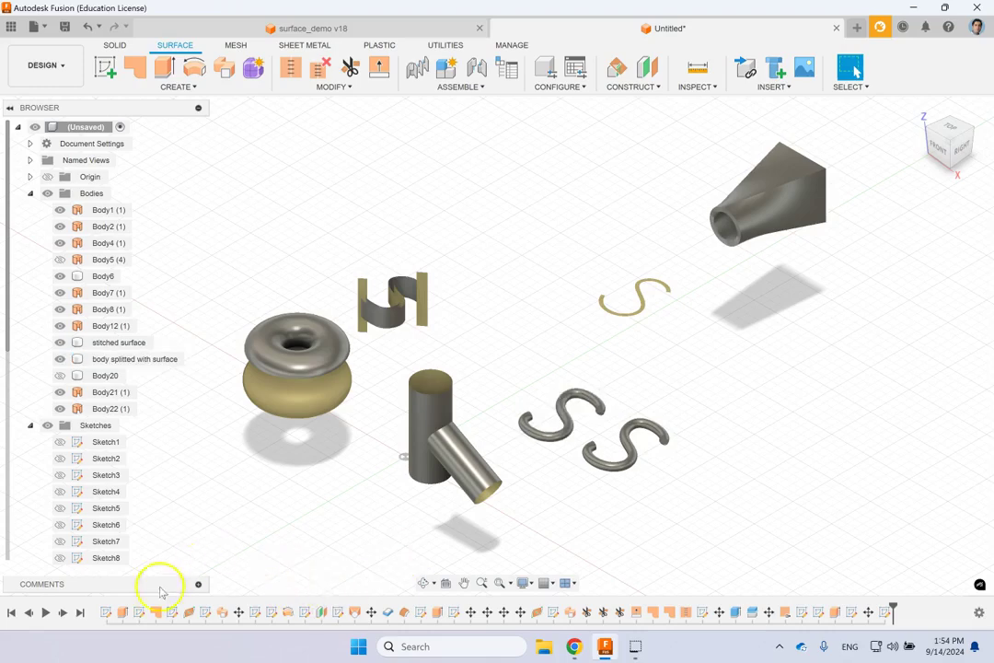
Start a sketch on the vertical YZ origin plane and draw a horizontal line spanning the S-shaped surfaces just below their upper edge
{"action": "left_click", "coordinate": [105, 66]}
{"action": "scroll", "coordinate": [442, 412], "scroll_direction": "up", "scroll_amount": 10}
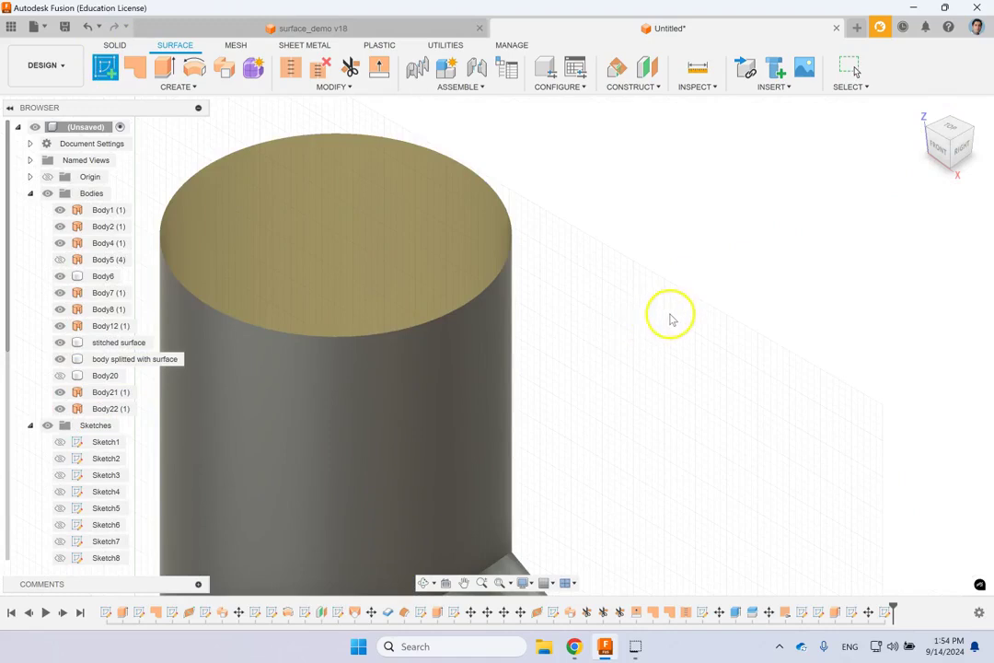
{"action": "scroll", "coordinate": [670, 319], "scroll_direction": "down", "scroll_amount": 10}
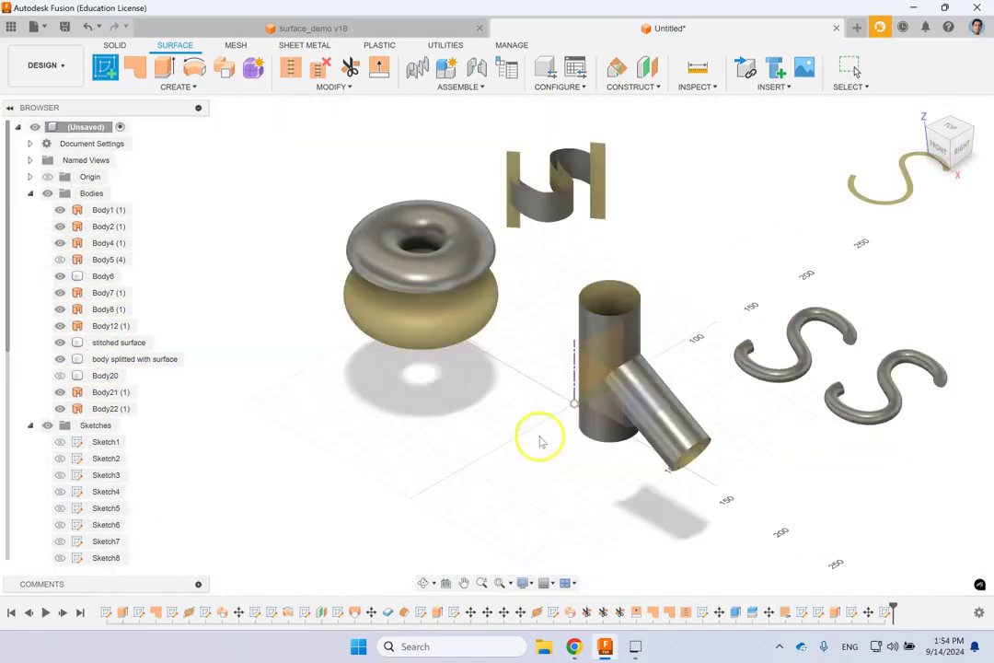
{"action": "left_click", "coordinate": [616, 353]}
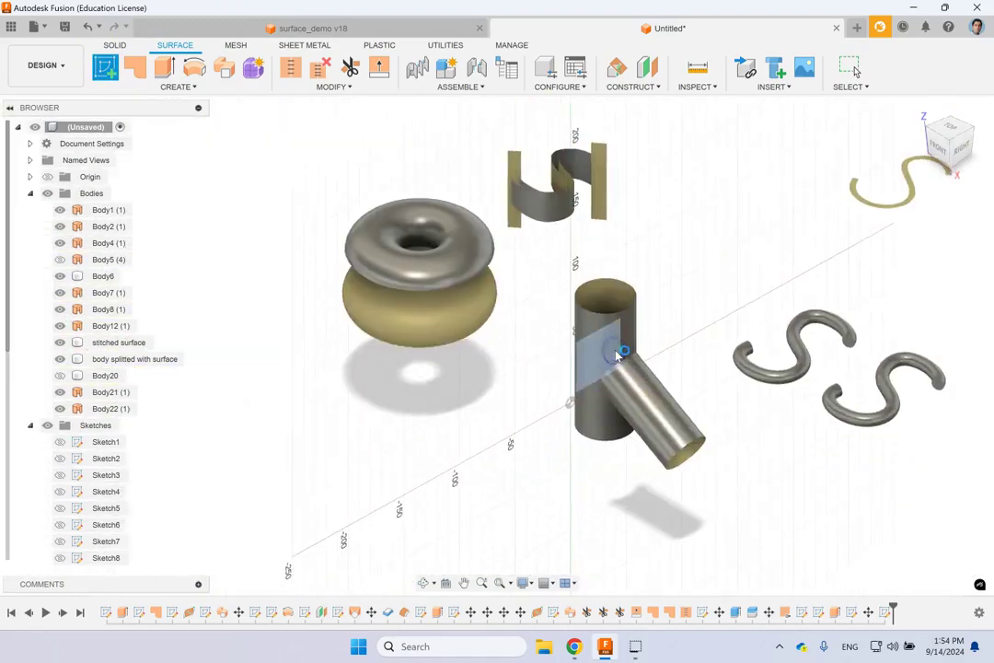
{"action": "left_click", "coordinate": [105, 67]}
{"action": "scroll", "coordinate": [739, 284], "scroll_direction": "up", "scroll_amount": 6}
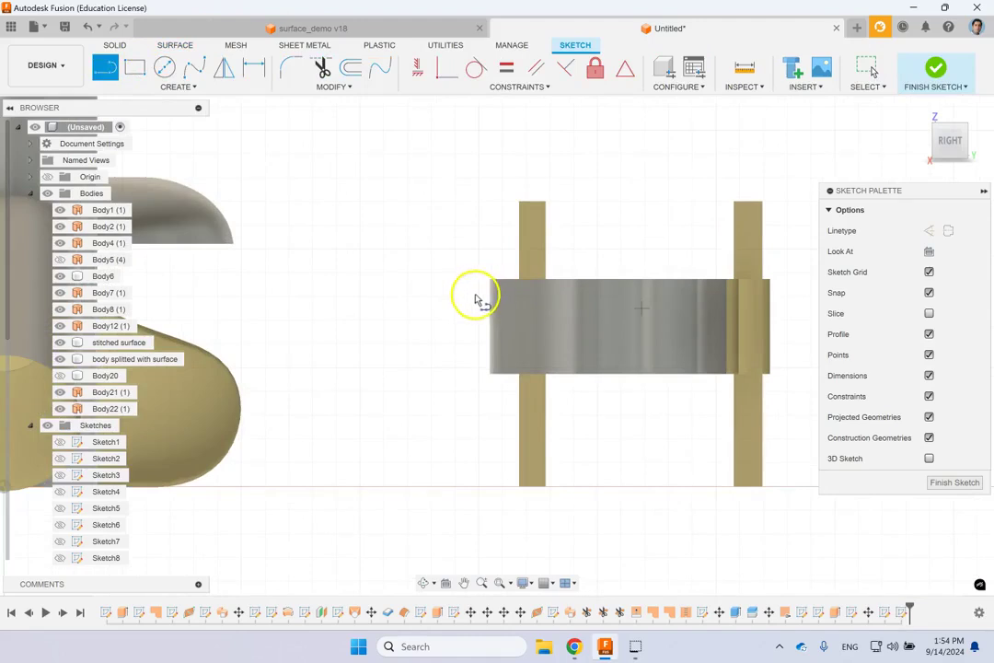
{"action": "left_click", "coordinate": [470, 294]}
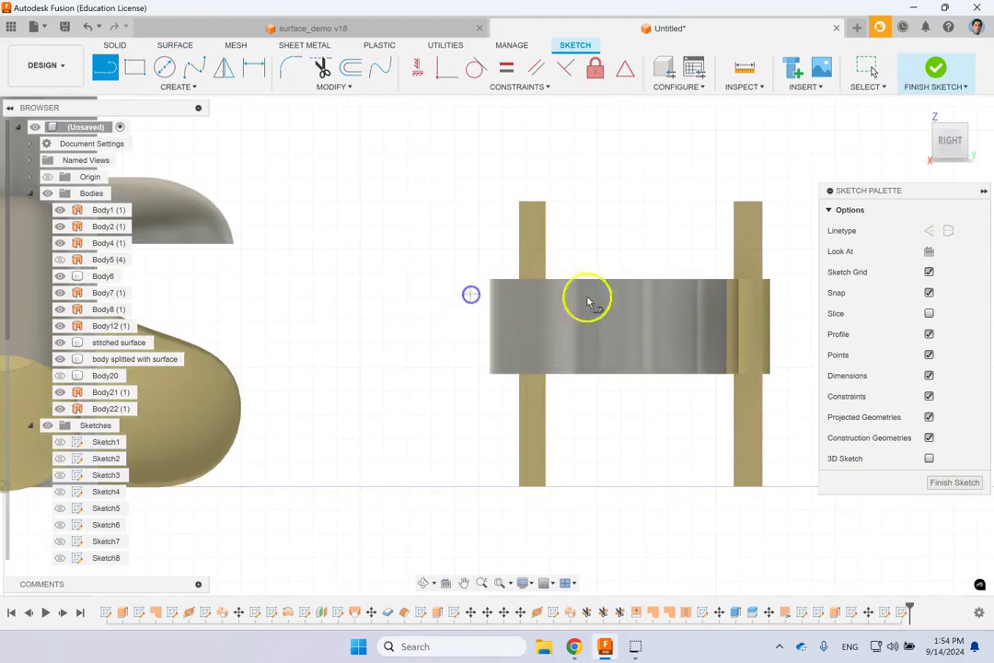
{"action": "left_click", "coordinate": [782, 294]}
{"action": "left_click_drag", "start_coordinate": [781, 294], "coordinate": [272, 69]}
{"action": "key", "text": "Escape"}
Draw a second horizontal line spanning the S-shaped surfaces just above their lower edge and finish the sketch
{"action": "left_click", "coordinate": [103, 70]}
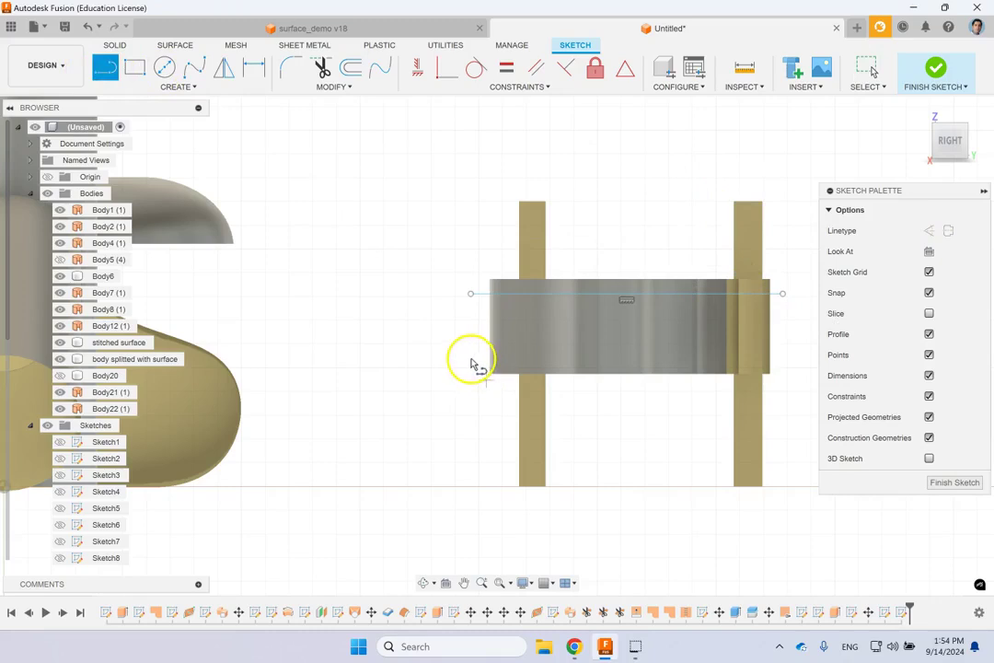
{"action": "left_click", "coordinate": [787, 358]}
{"action": "key", "text": "Escape"}
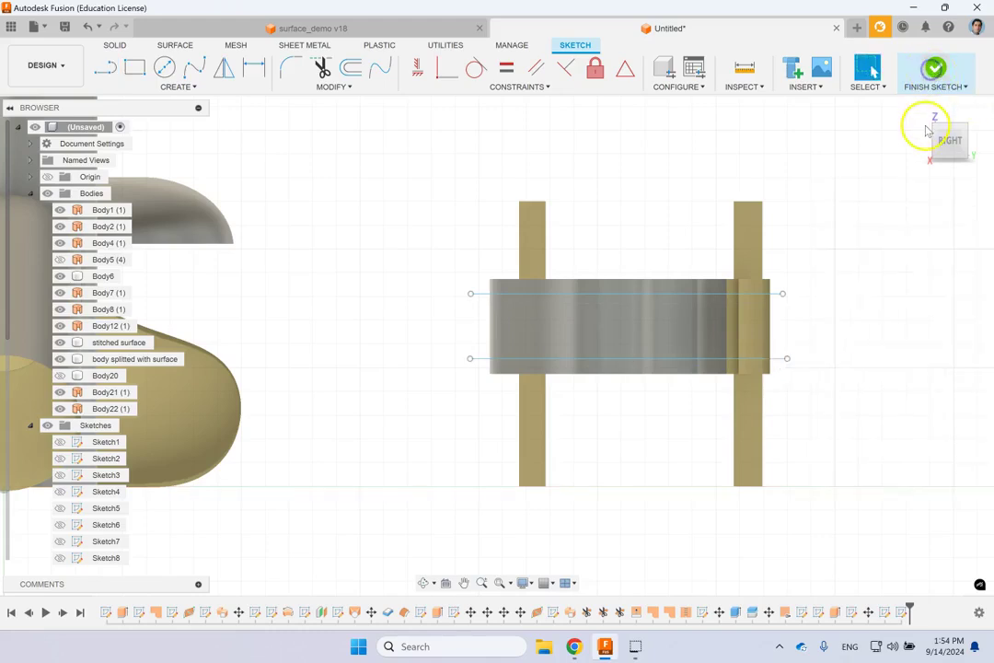
{"action": "left_click", "coordinate": [919, 111]}
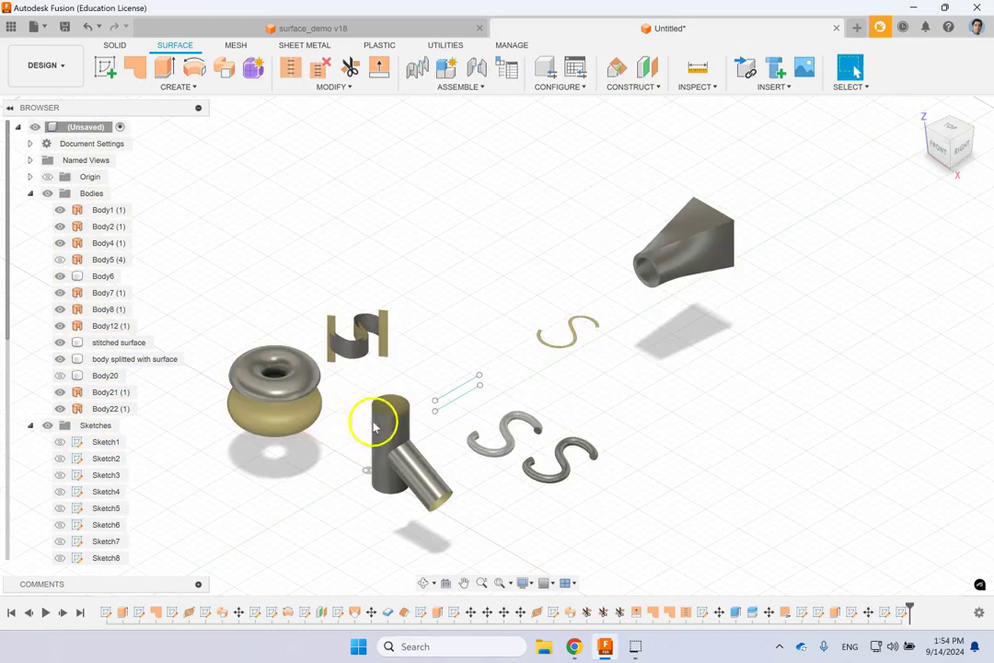
Extrude both horizontal sketch lines -220 mm as new surface bodies passing through the S-shaped surfaces
{"action": "scroll", "coordinate": [372, 417], "scroll_direction": "up", "scroll_amount": 3}
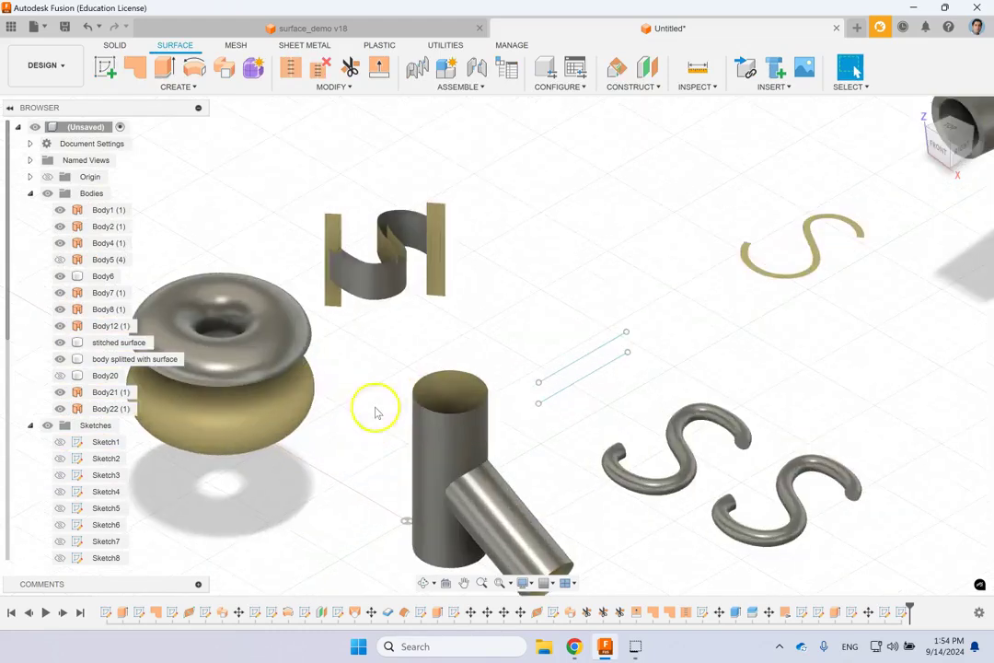
{"action": "left_click", "coordinate": [165, 71]}
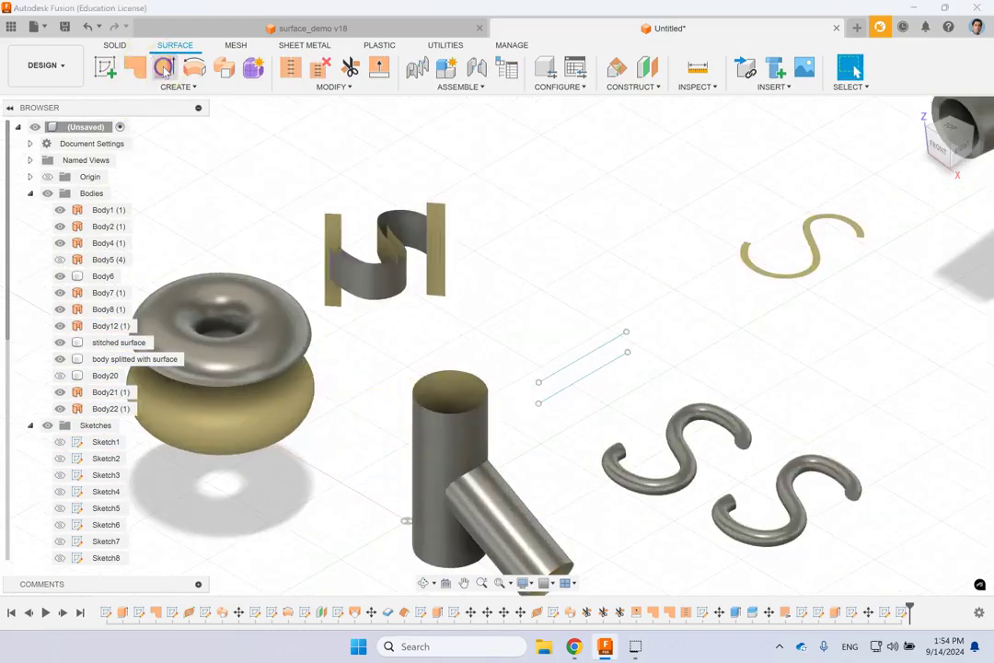
{"action": "left_click", "coordinate": [587, 355]}
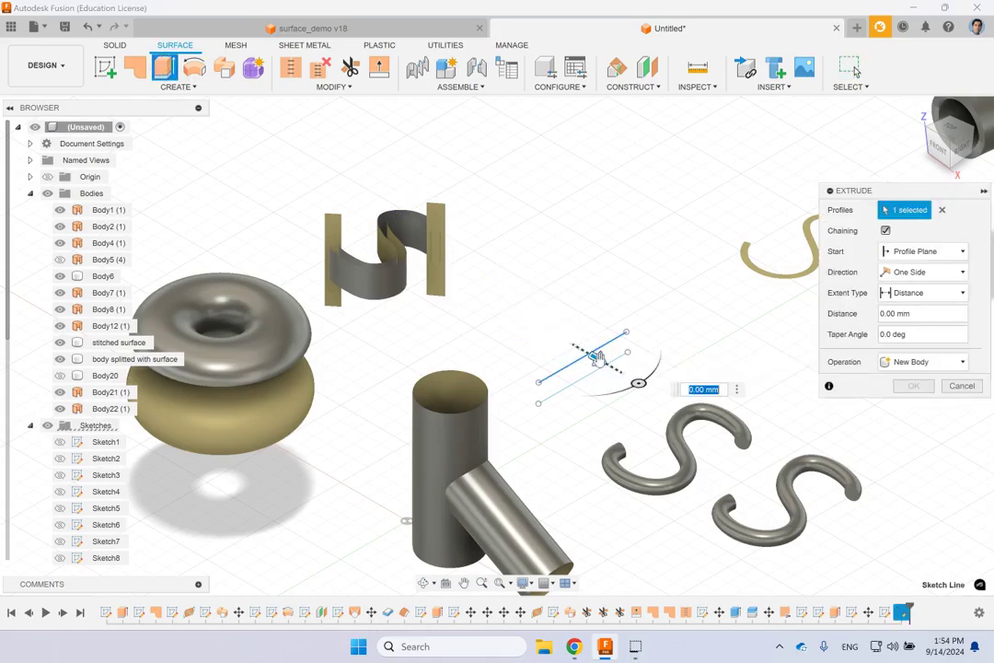
{"action": "left_click_drag", "start_coordinate": [594, 355], "coordinate": [283, 178]}
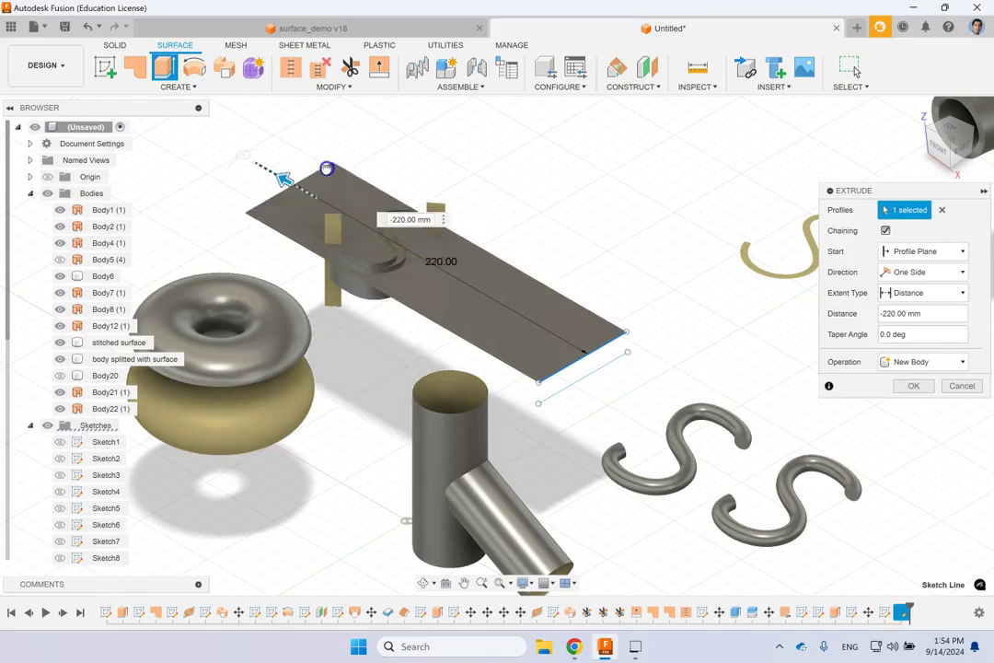
{"action": "left_click", "coordinate": [591, 375]}
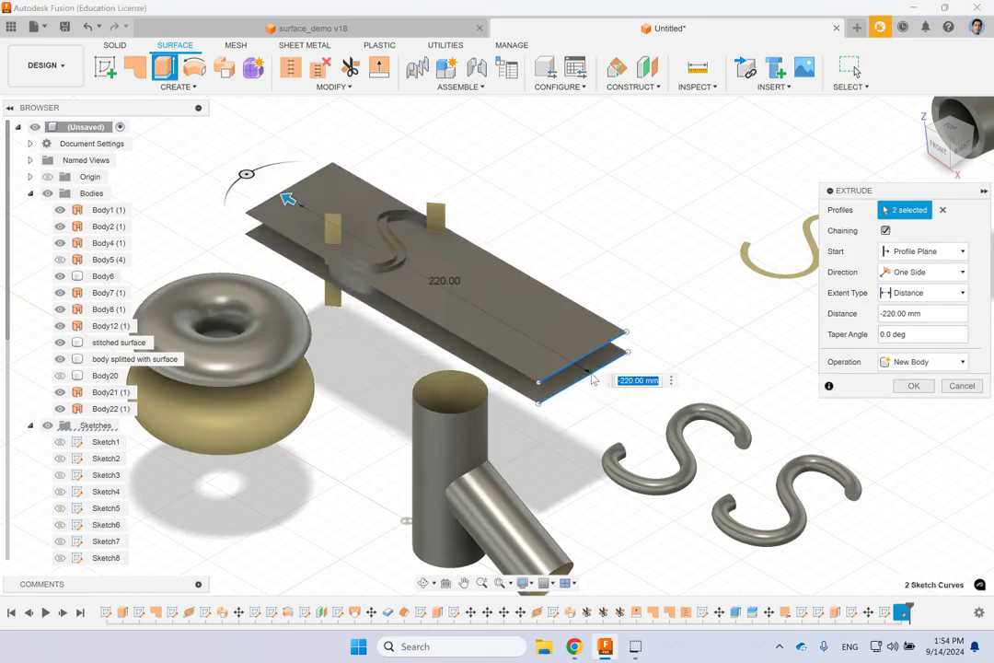
{"action": "left_click", "coordinate": [915, 386]}
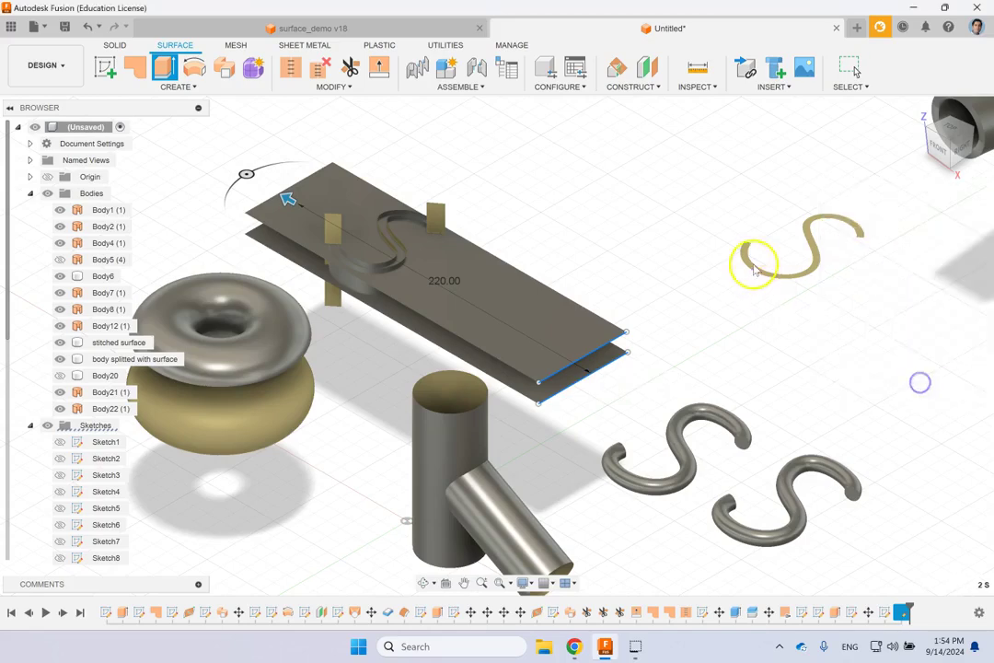
Start a Boundary Fill and choose the two parallel S-shaped surfaces as tools
{"action": "scroll", "coordinate": [342, 290], "scroll_direction": "up", "scroll_amount": 5}
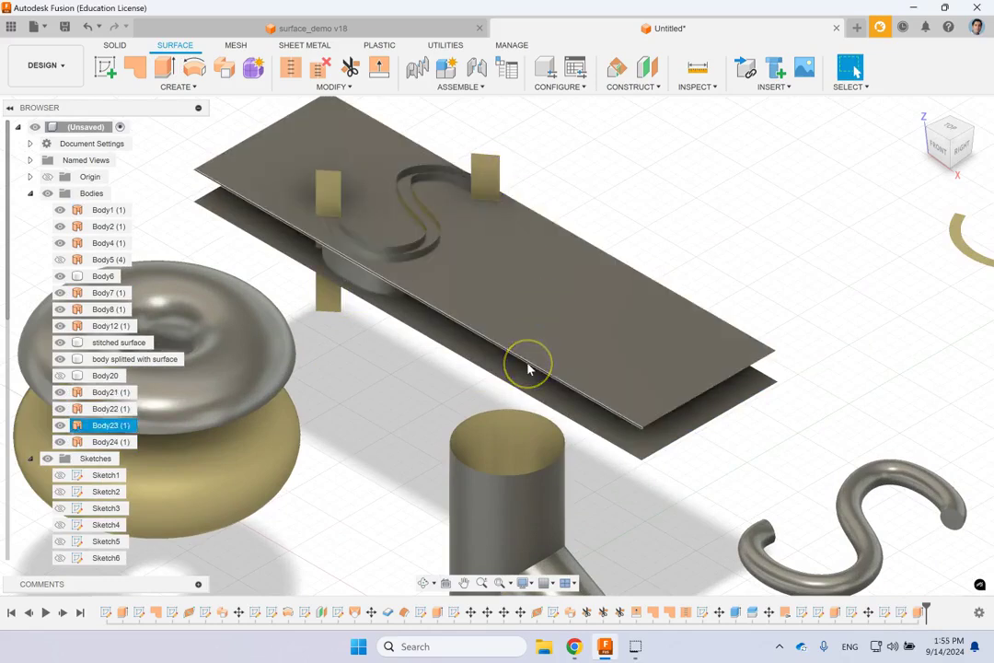
{"action": "mouse_move", "coordinate": [595, 183]}
{"action": "middle_mouse_down", "text": "shift"}
{"action": "mouse_move", "coordinate": [628, 152]}
{"action": "mouse_move", "coordinate": [588, 178]}
{"action": "middle_mouse_up", "text": "shift"}
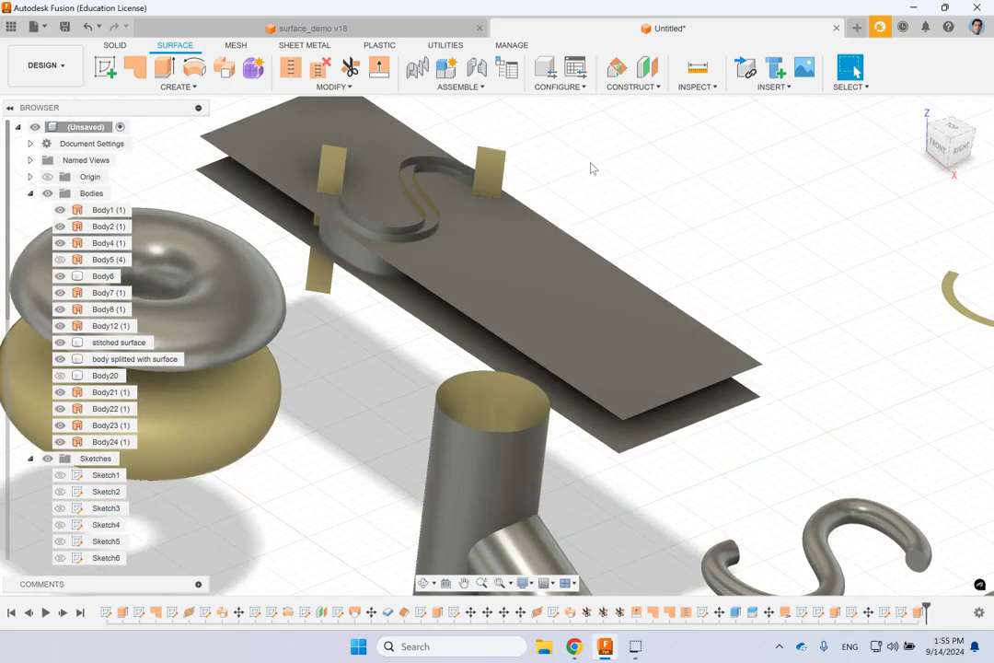
{"action": "left_click", "coordinate": [196, 87]}
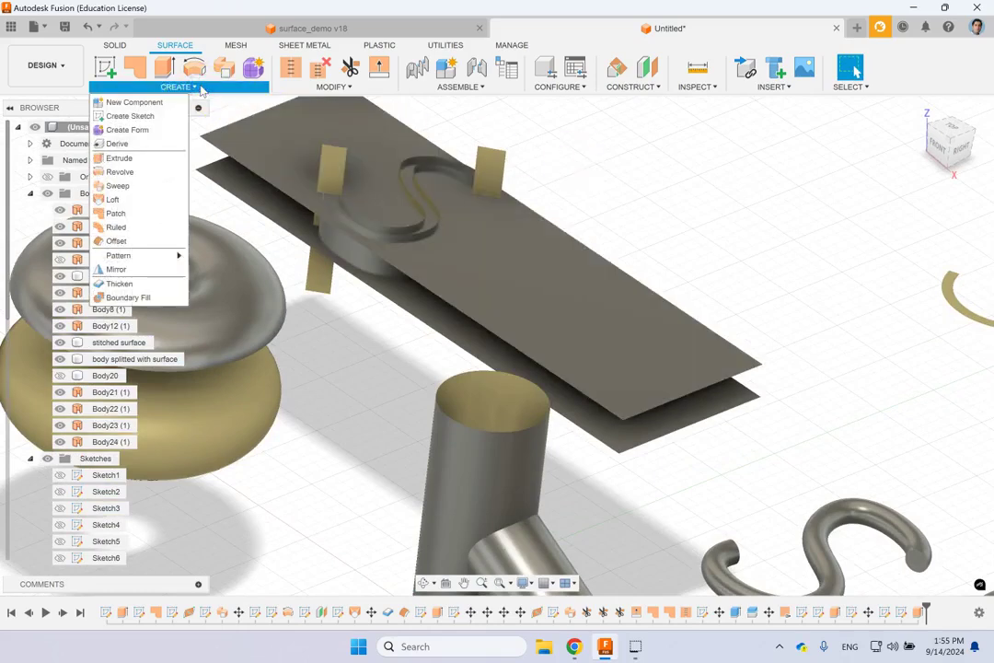
{"action": "left_click", "coordinate": [125, 297]}
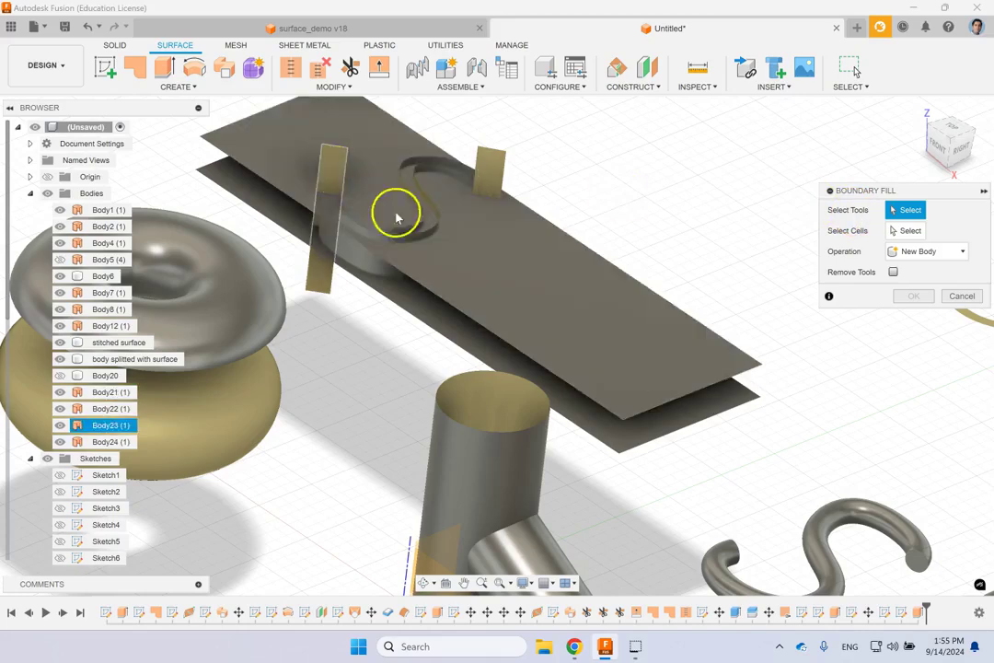
{"action": "left_click", "coordinate": [362, 261]}
{"action": "scroll", "coordinate": [383, 229], "scroll_direction": "up", "scroll_amount": 4}
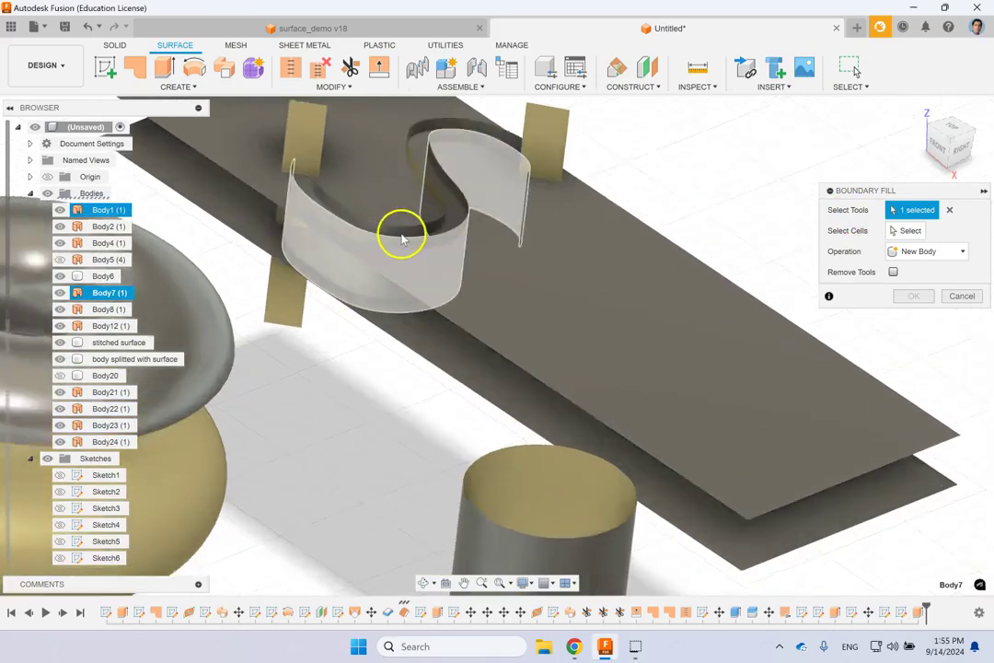
{"action": "scroll", "coordinate": [403, 236], "scroll_direction": "up", "scroll_amount": 2}
{"action": "left_click", "coordinate": [404, 234]}
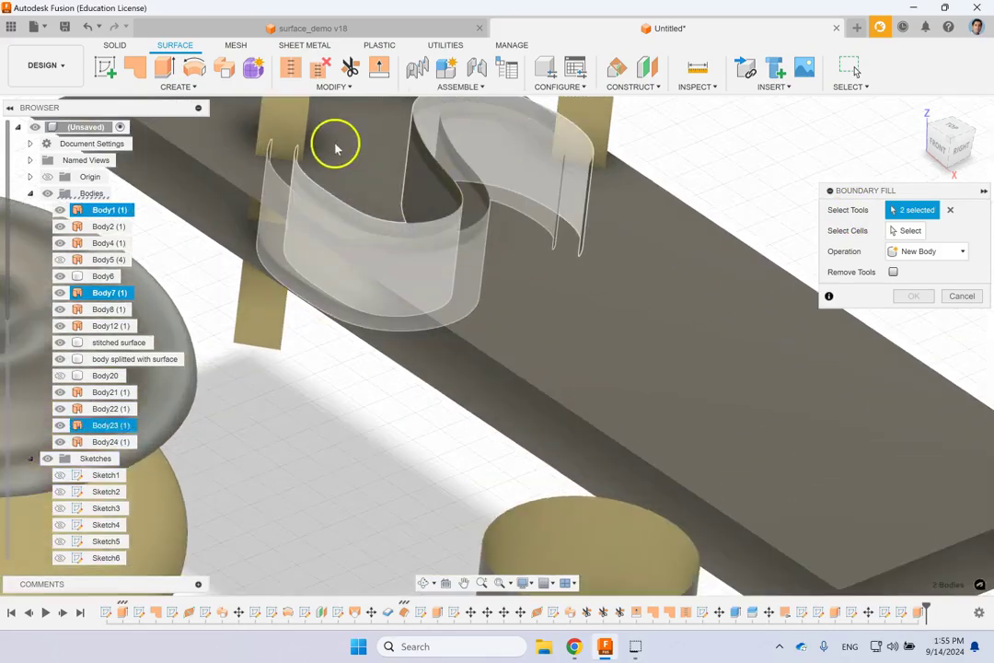
Add the two upright end surfaces and the two horizontal extruded surfaces to the Boundary Fill tools
{"action": "left_click", "coordinate": [291, 127]}
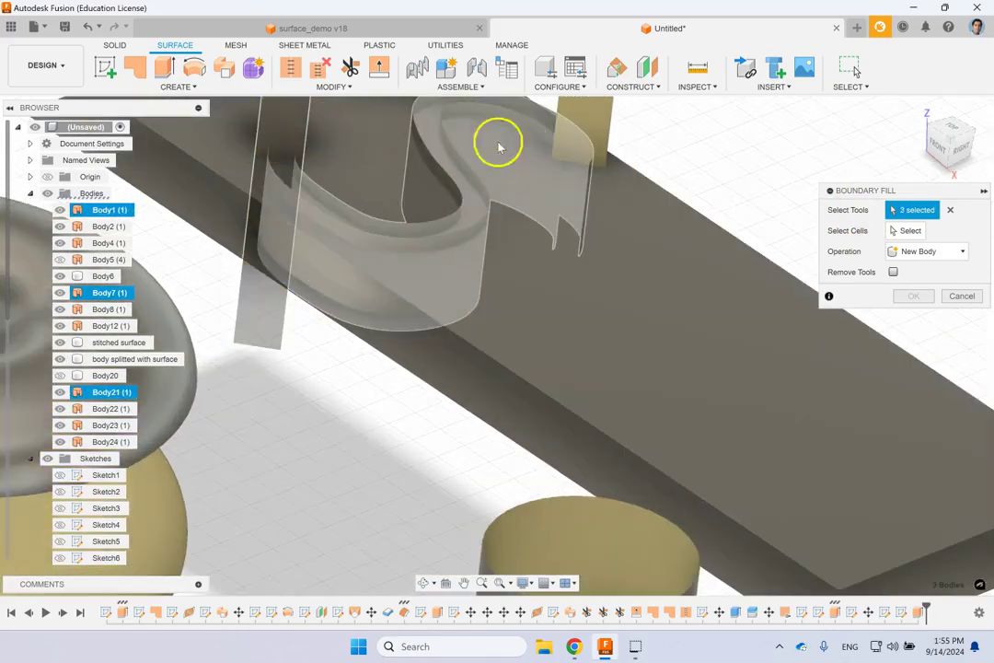
{"action": "left_click", "coordinate": [820, 495]}
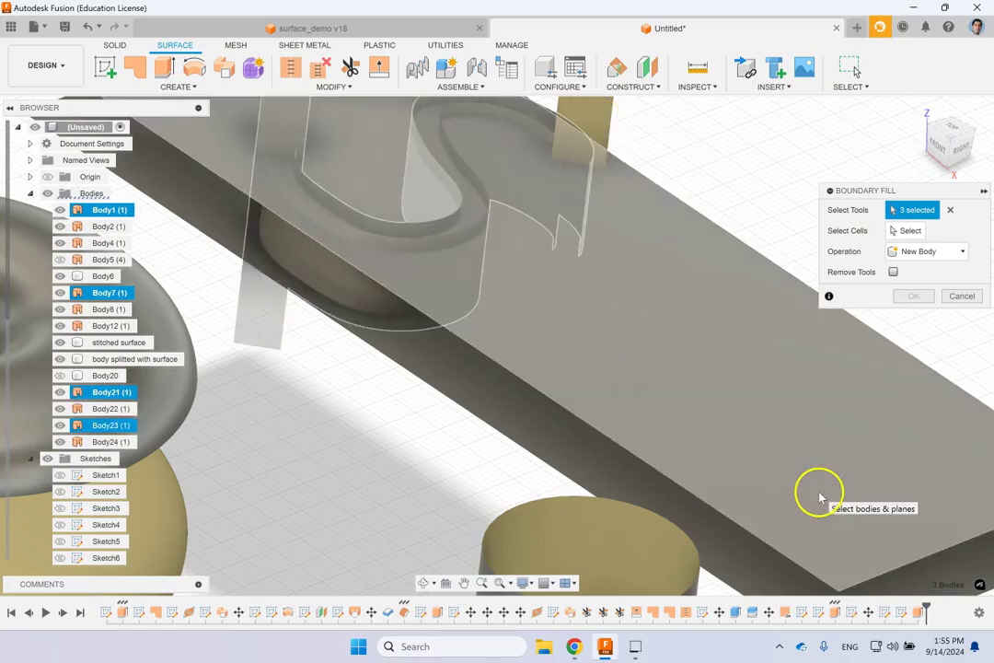
{"action": "left_click", "coordinate": [602, 123]}
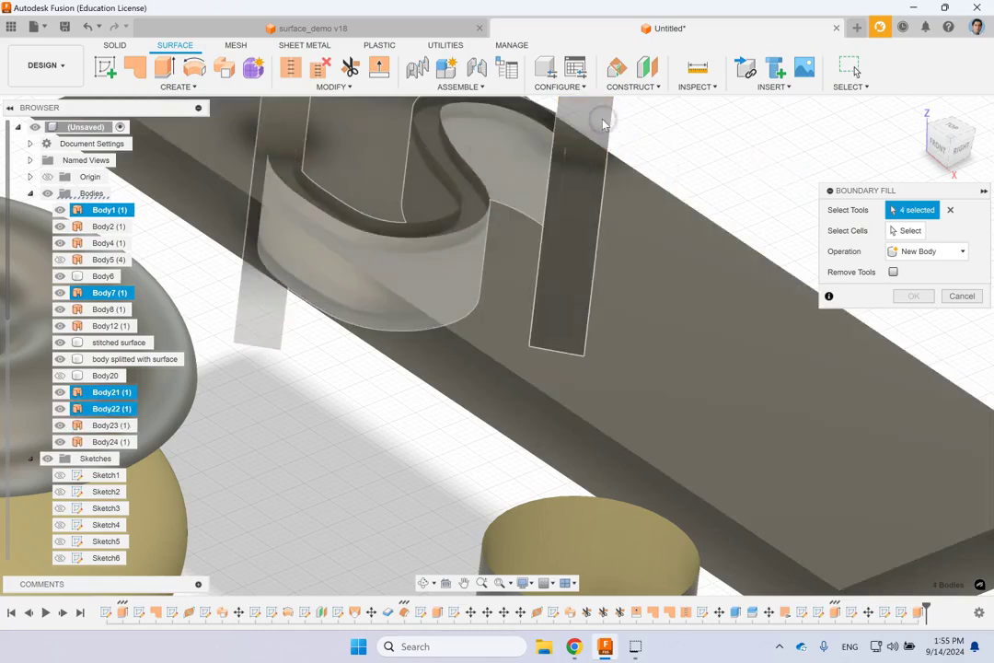
{"action": "left_click", "coordinate": [676, 324]}
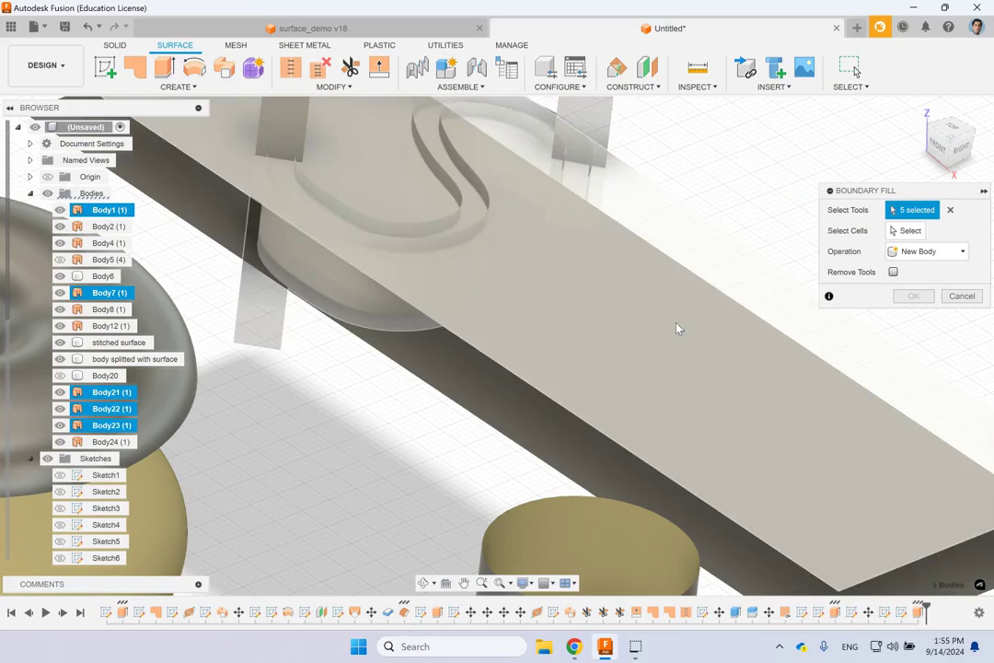
{"action": "left_click", "coordinate": [473, 394]}
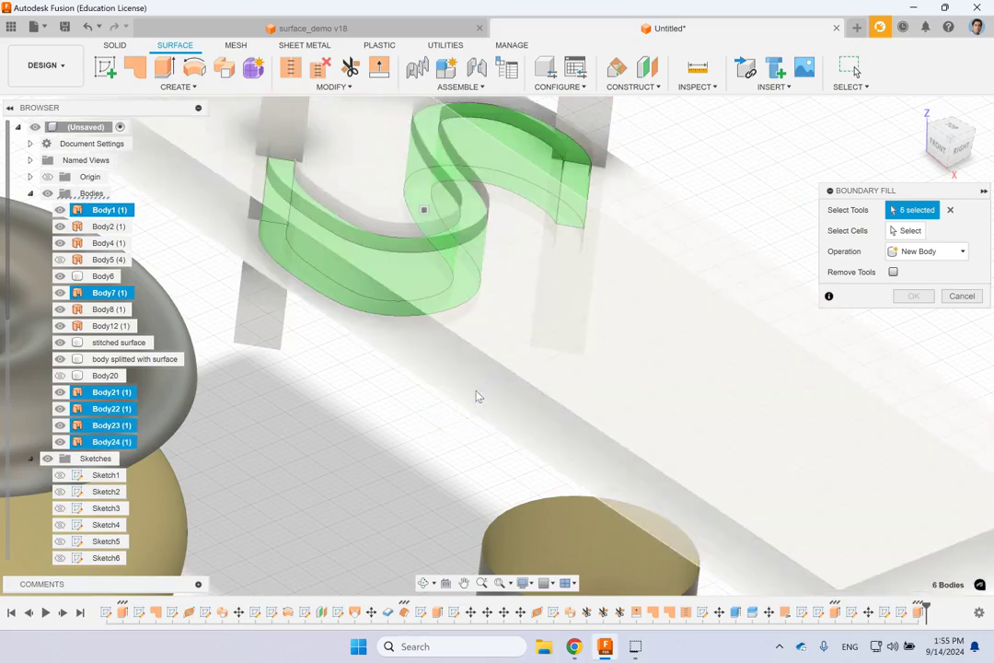
Select the enclosed S-shaped cell and create the Boundary Fill as a new body, keeping the tool surfaces
{"action": "middle_click_drag", "start_coordinate": [501, 382], "coordinate": [953, 156], "text": "shift"}
{"action": "left_click", "coordinate": [920, 109]}
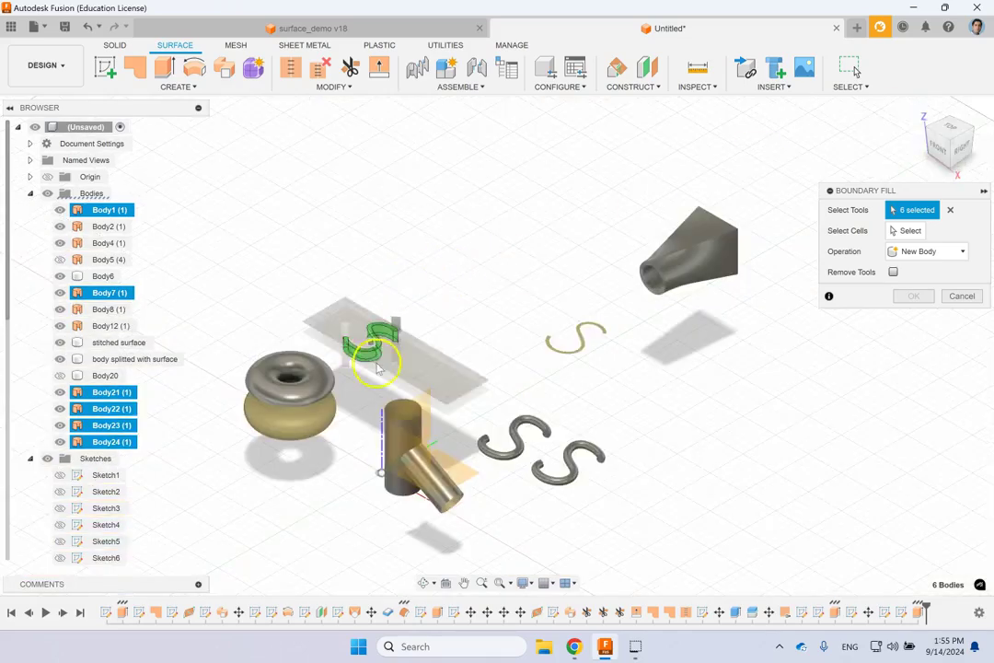
{"action": "scroll", "coordinate": [346, 369], "scroll_direction": "up", "scroll_amount": 5}
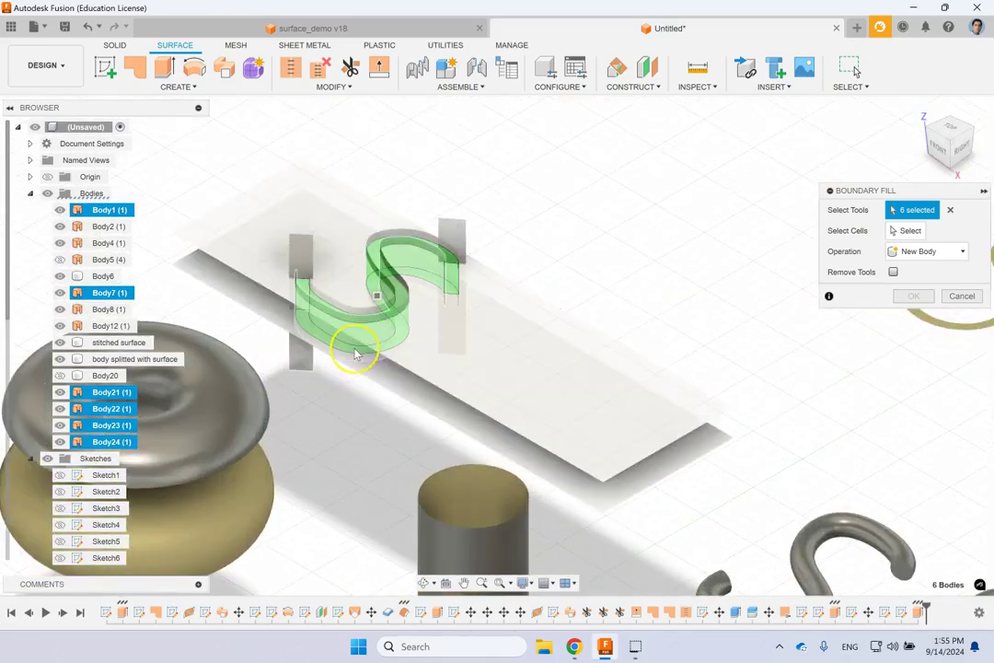
{"action": "scroll", "coordinate": [355, 354], "scroll_direction": "down", "scroll_amount": 2}
{"action": "scroll", "coordinate": [472, 344], "scroll_direction": "up", "scroll_amount": 2}
{"action": "left_click", "coordinate": [909, 230]}
{"action": "left_click", "coordinate": [373, 326]}
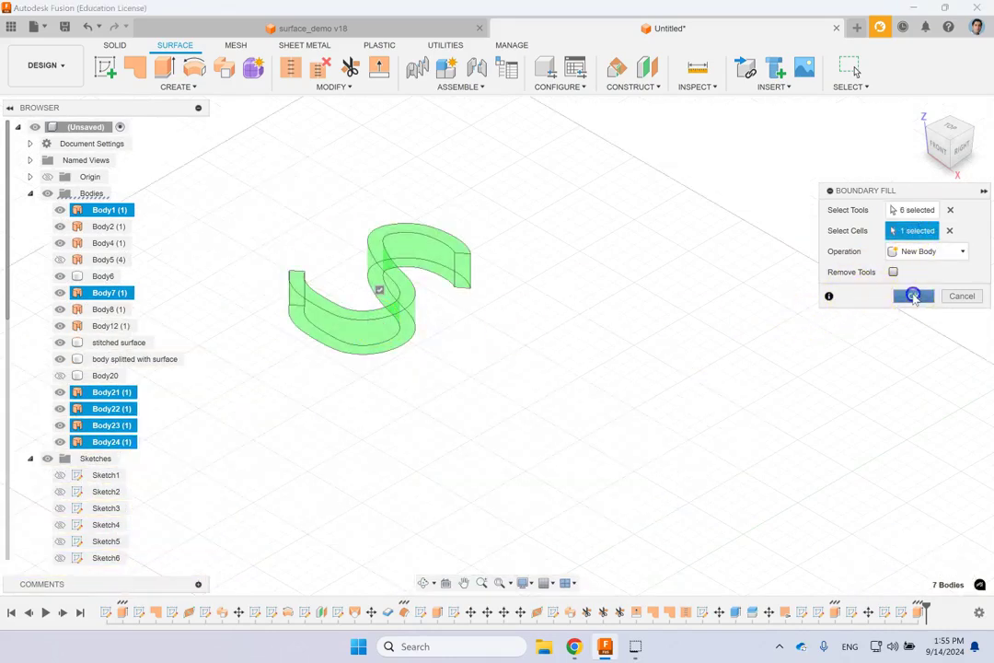
{"action": "left_click", "coordinate": [913, 295]}
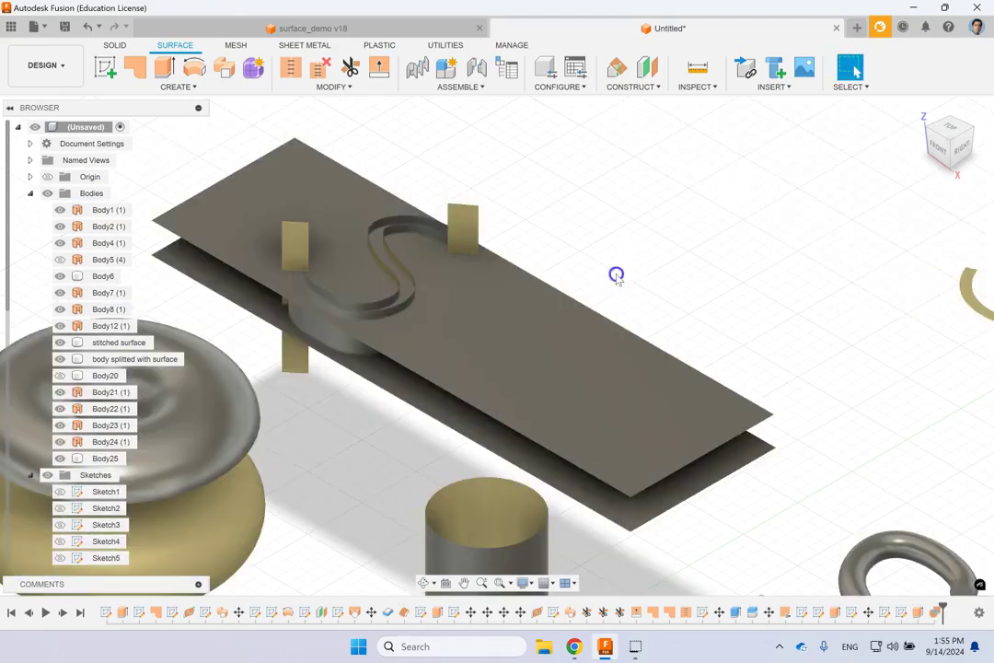
{"action": "right_click", "coordinate": [511, 360]}
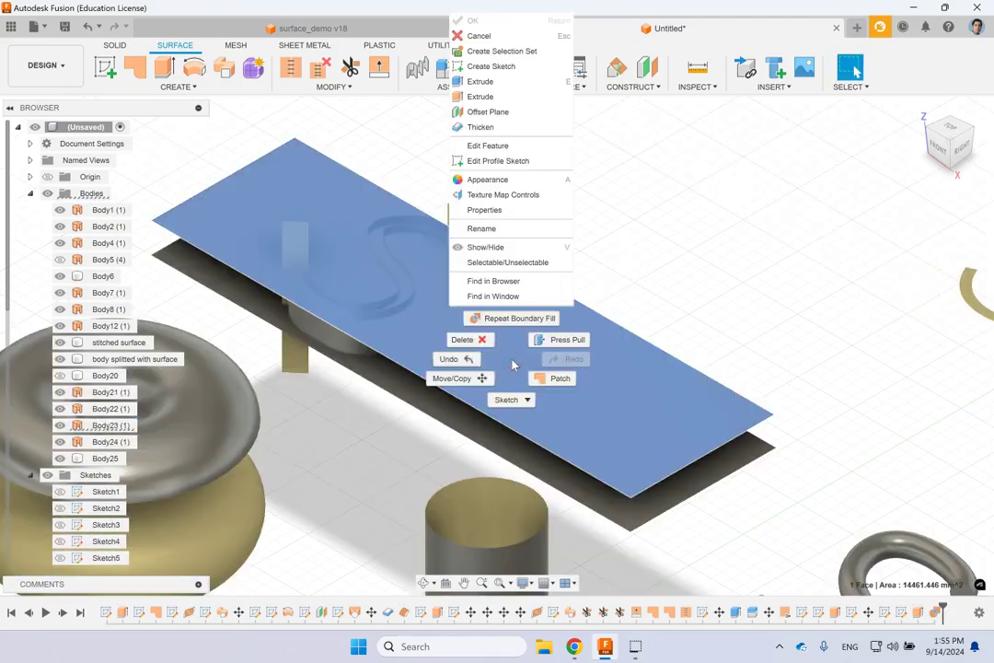
{"action": "left_click", "coordinate": [818, 289]}
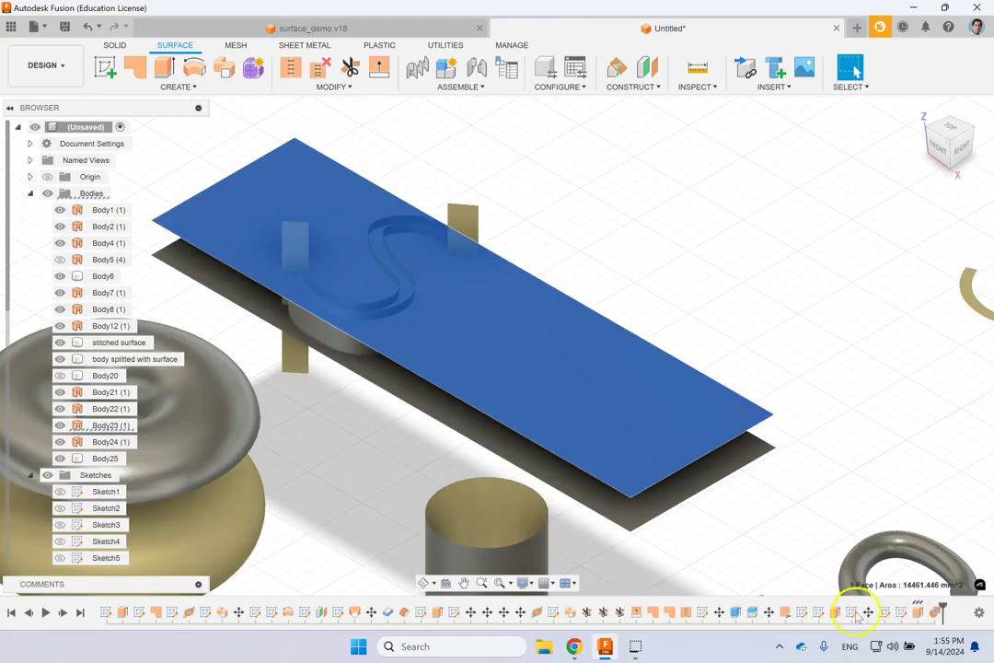
{"action": "right_click", "coordinate": [918, 613]}
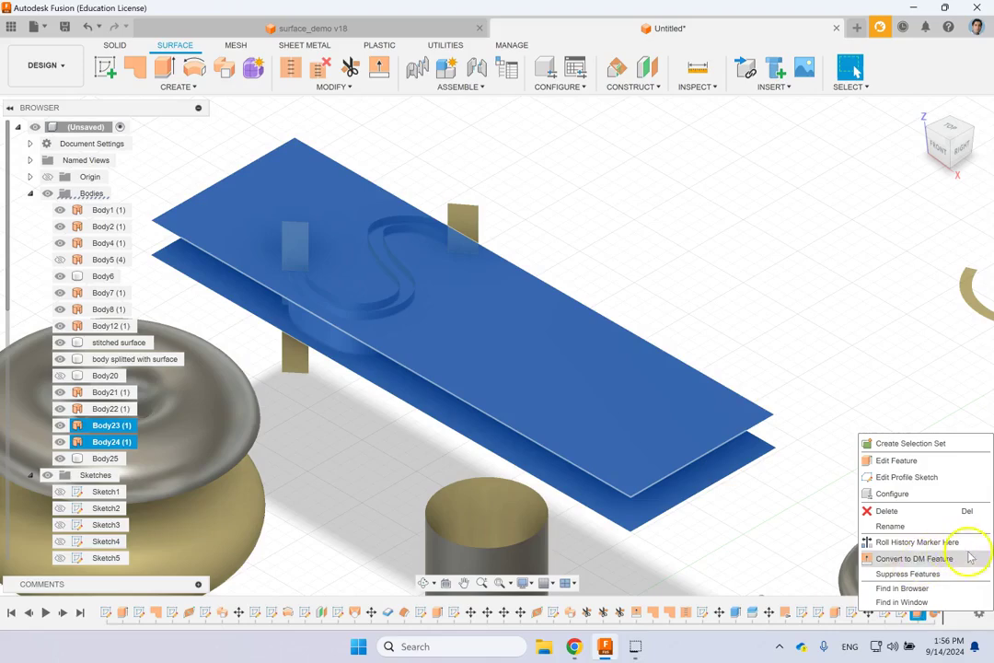
{"action": "left_click", "coordinate": [865, 344]}
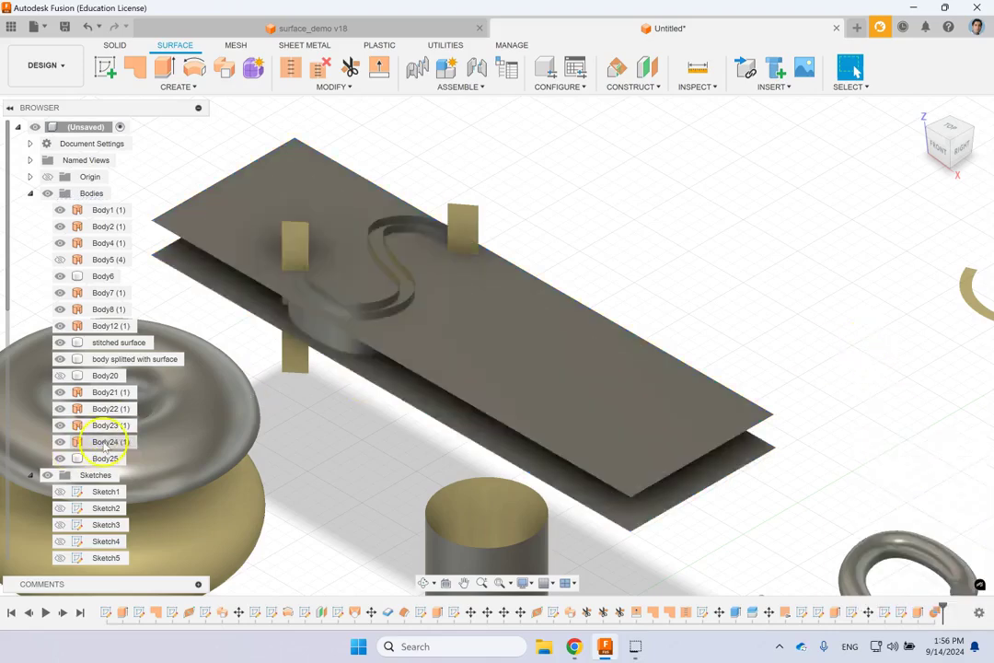
Hide the two horizontal surfaces and the two upright end surfaces around the filled S-shaped body
{"action": "left_click", "coordinate": [105, 443]}
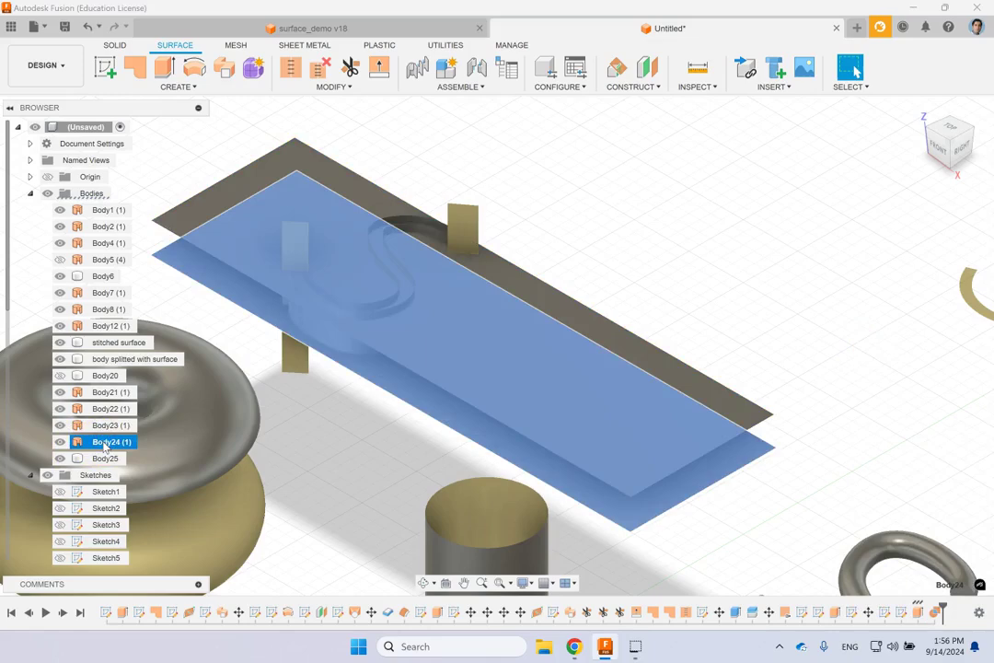
{"action": "left_click", "coordinate": [726, 221]}
{"action": "left_click", "coordinate": [462, 218]}
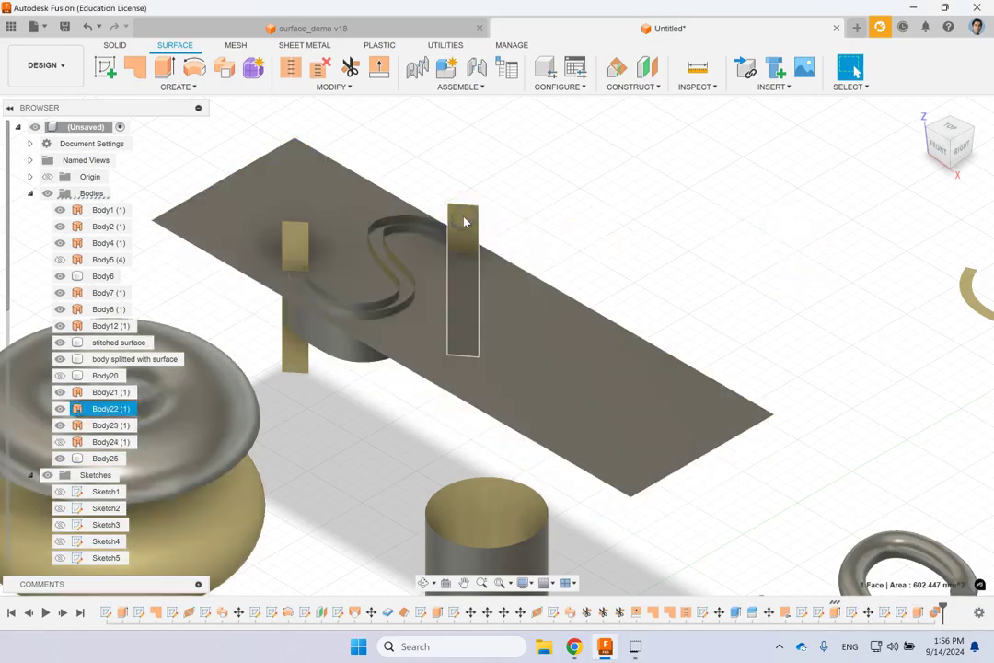
{"action": "left_click", "coordinate": [522, 351]}
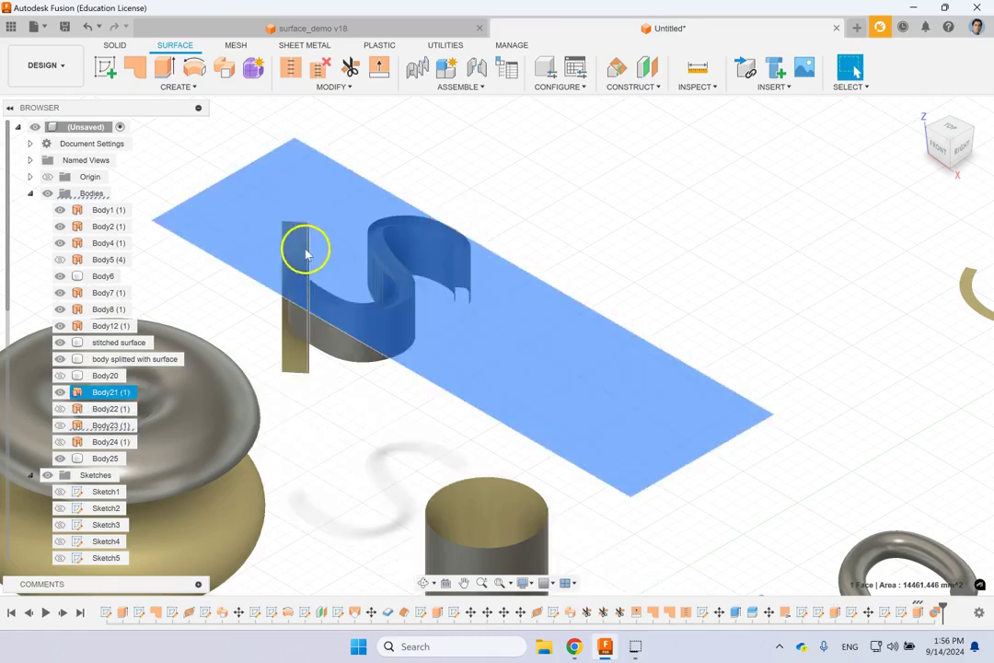
{"action": "key", "text": "v"}
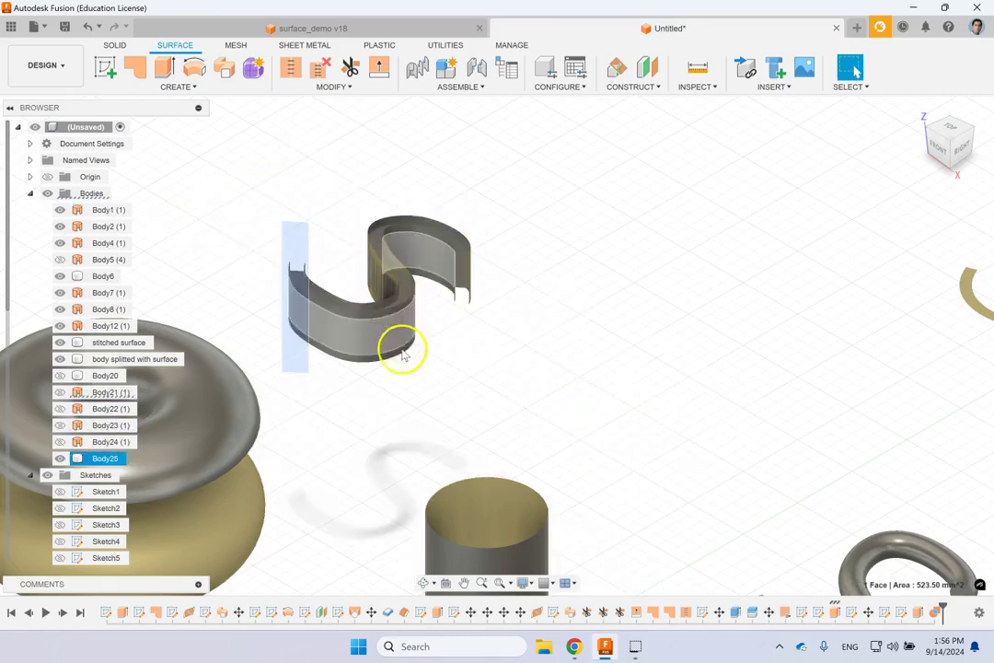
Hide the two parallel S-shaped surfaces, Body1 and Body7, leaving the filled solid Body25 shown
{"action": "scroll", "coordinate": [355, 355], "scroll_direction": "up", "scroll_amount": 3}
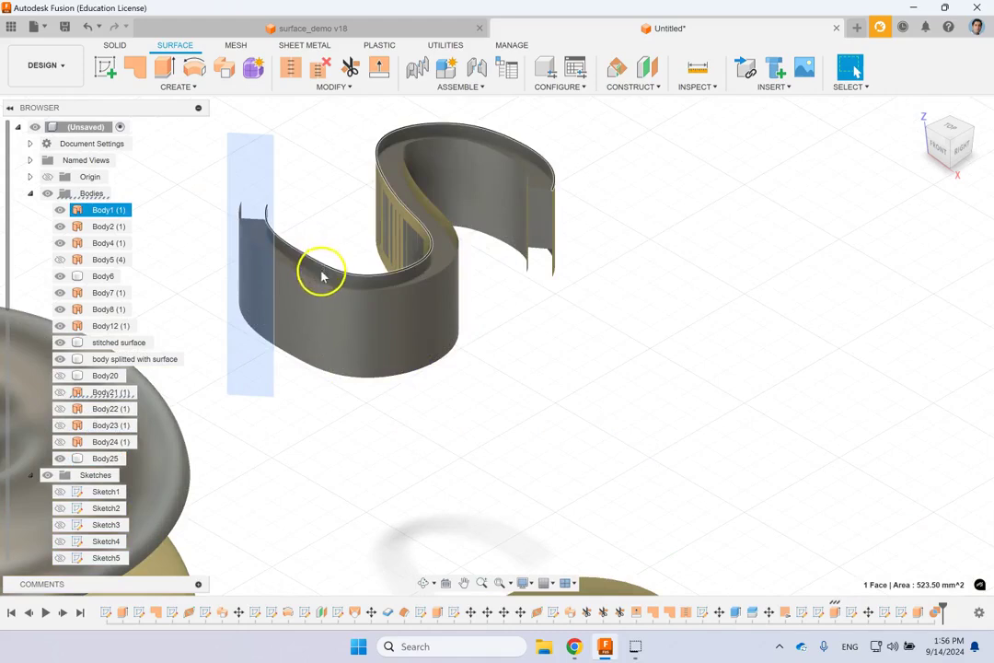
{"action": "key", "text": "v"}
{"action": "left_click", "coordinate": [322, 276]}
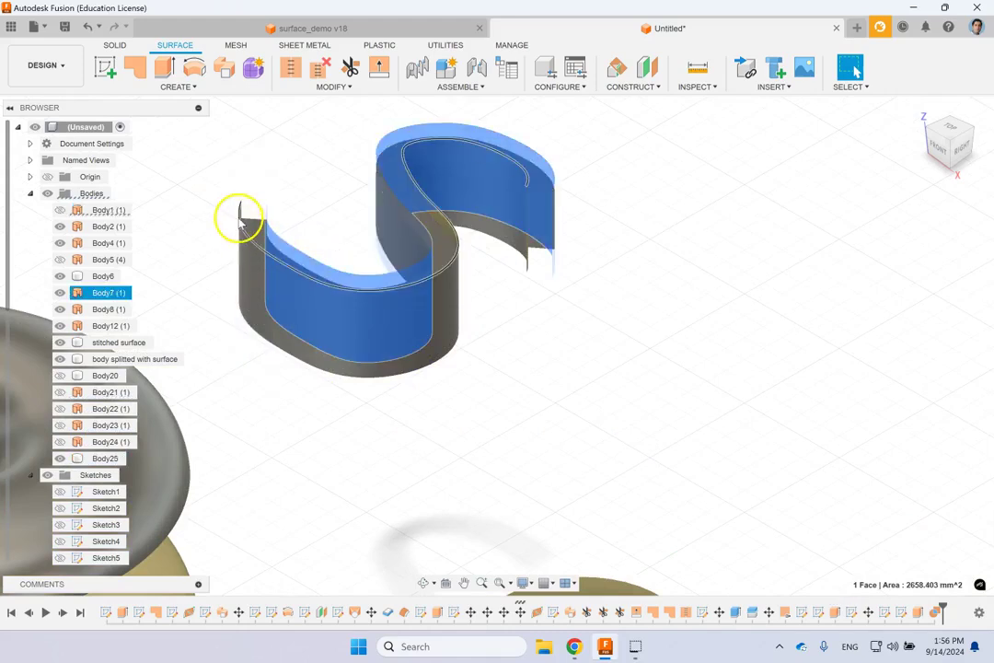
{"action": "key", "text": "v"}
{"action": "left_click", "coordinate": [238, 223]}
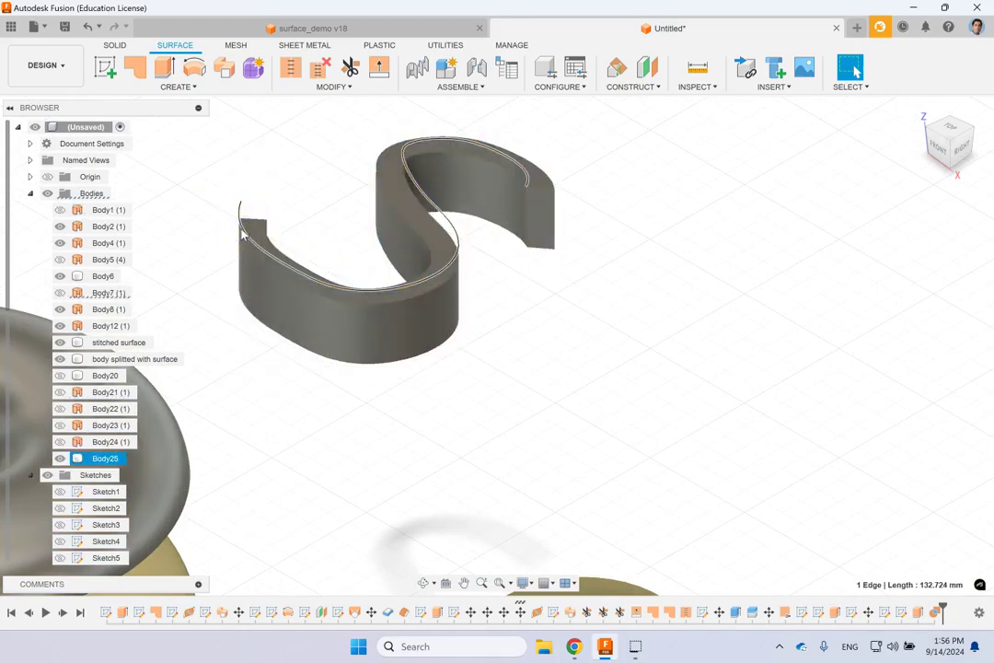
{"action": "left_click", "coordinate": [760, 378]}
{"action": "scroll", "coordinate": [760, 378], "scroll_direction": "down", "scroll_amount": 5}
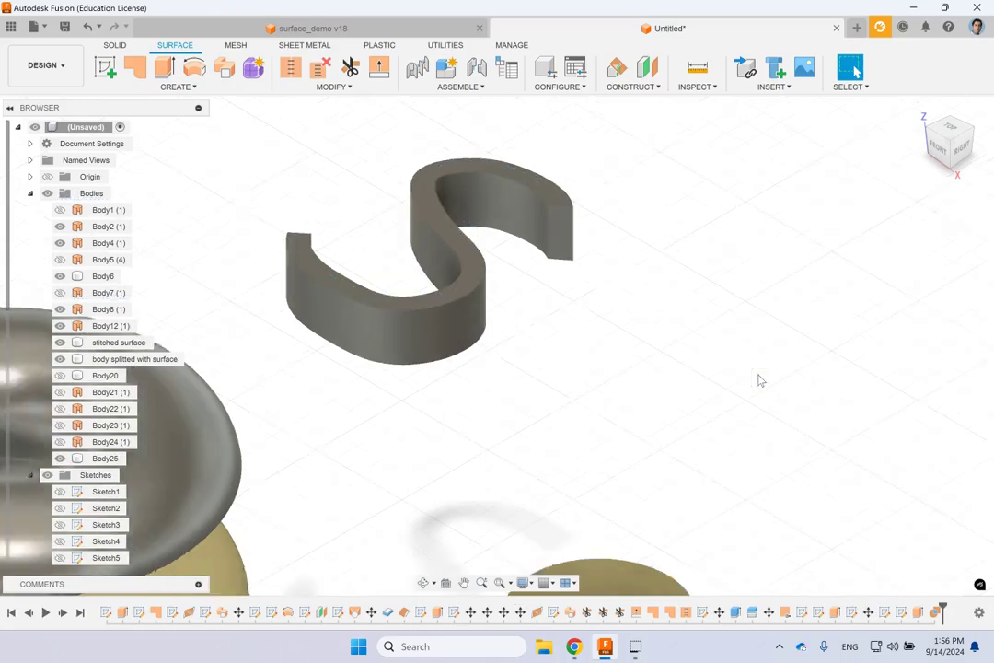
{"action": "scroll", "coordinate": [760, 379], "scroll_direction": "down", "scroll_amount": 3}
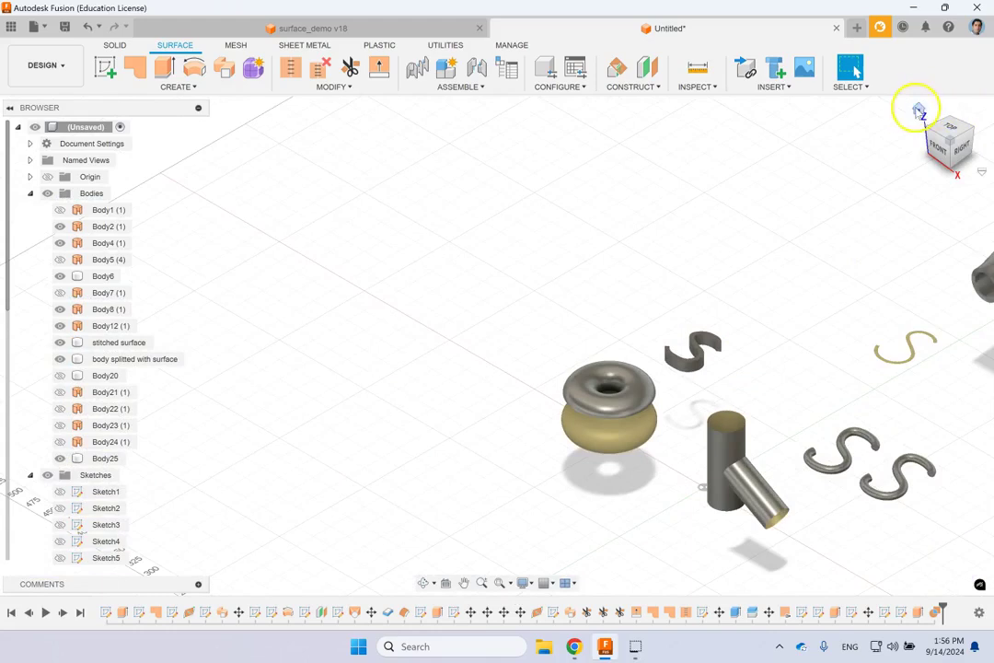
{"action": "left_click", "coordinate": [914, 108]}
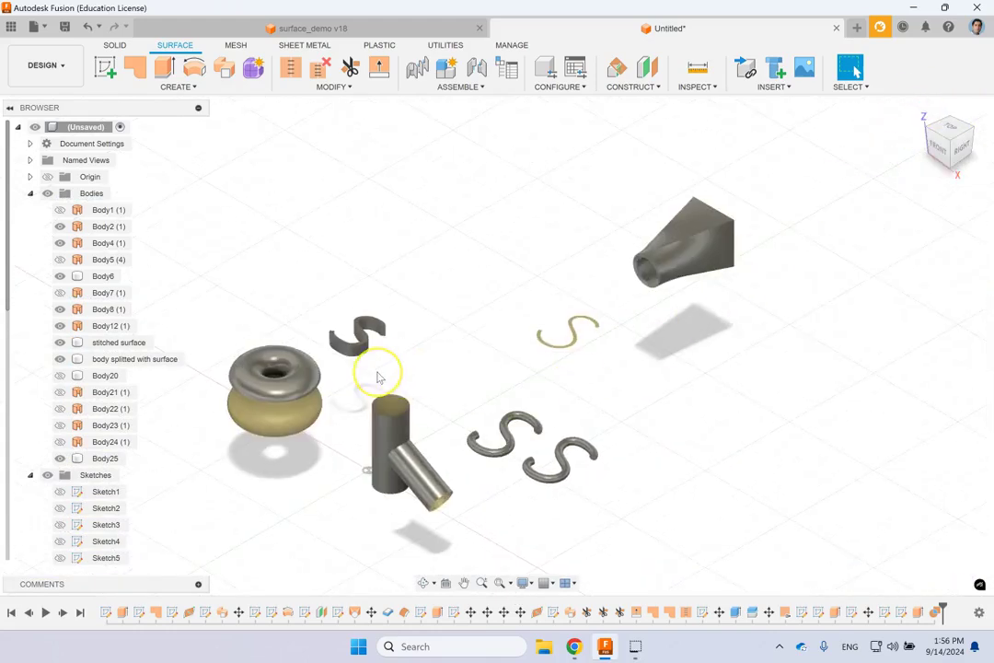
{"action": "scroll", "coordinate": [377, 378], "scroll_direction": "up", "scroll_amount": 2}
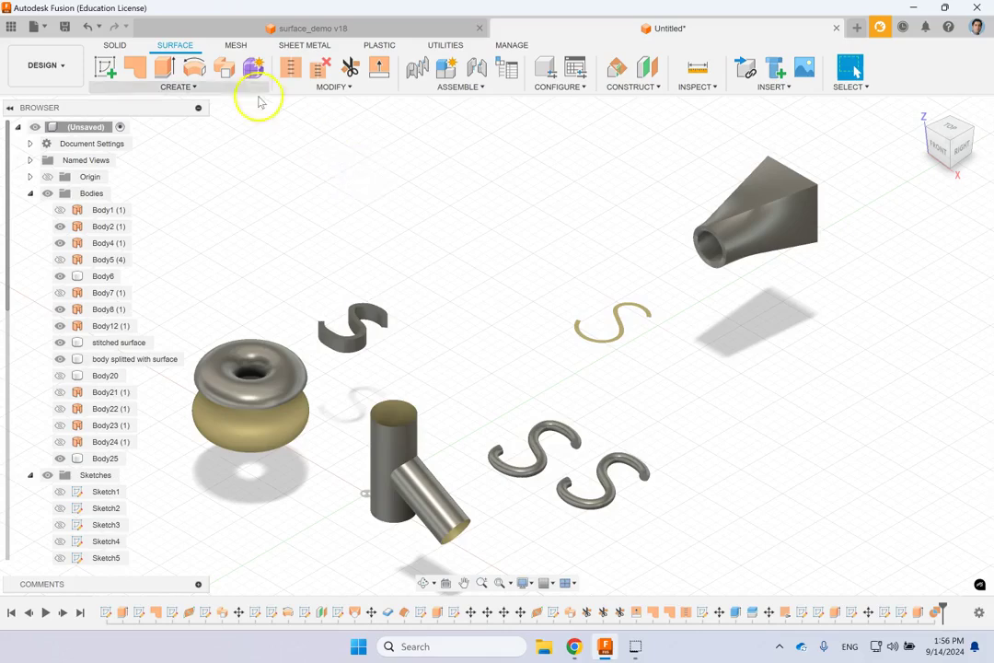
{"action": "left_click", "coordinate": [190, 87]}
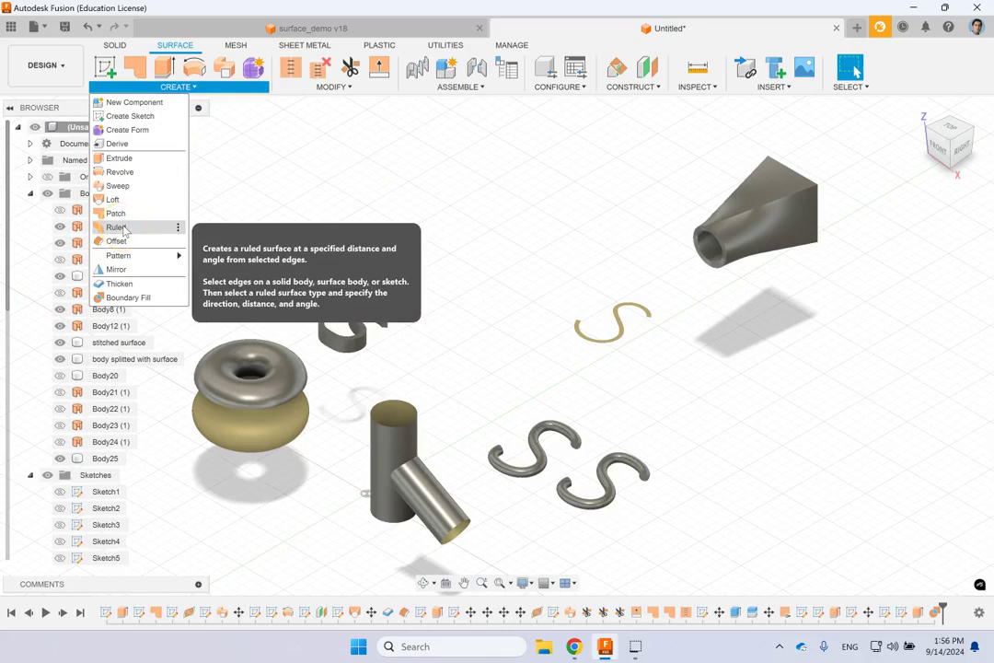
{"action": "left_click", "coordinate": [492, 195]}
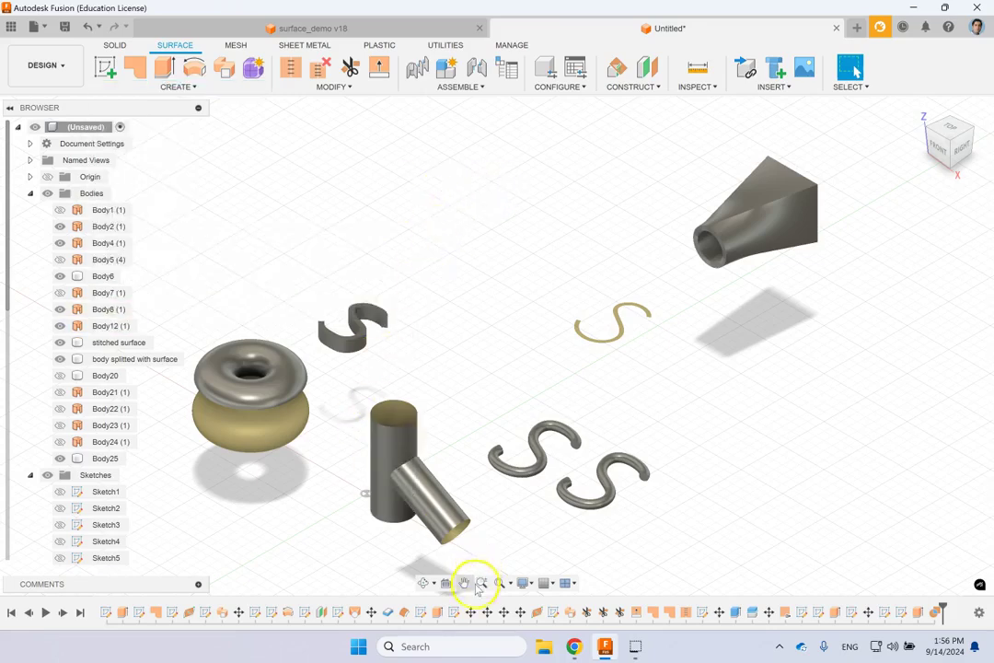
Sketch a rectangle about 50 mm wide on the front plane, between the ring-shaped body and the upright cylinder, and finish the sketch
{"action": "left_click", "coordinate": [104, 69]}
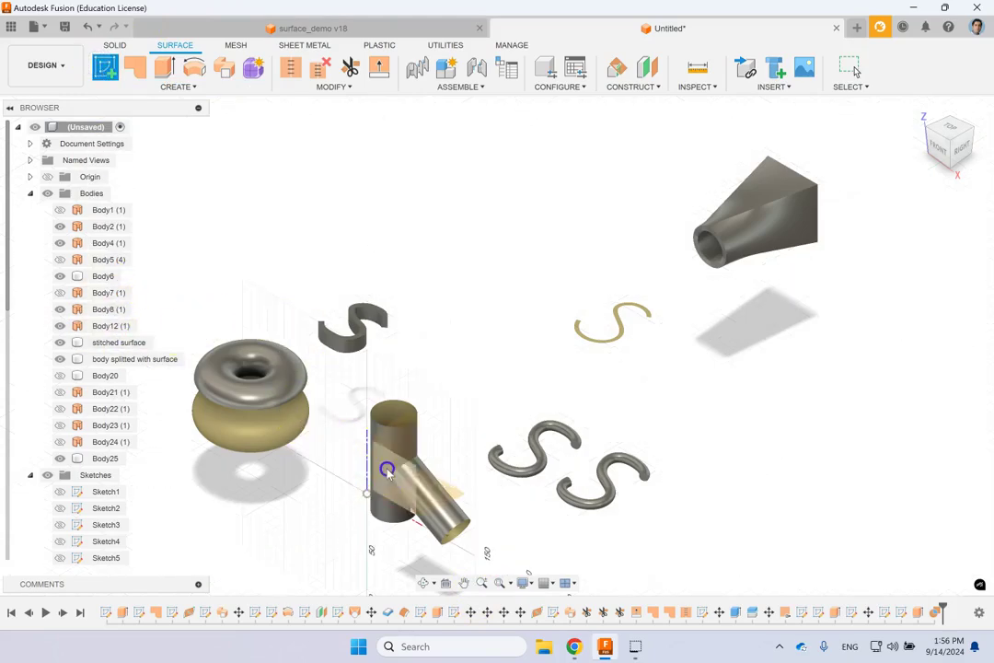
{"action": "left_click", "coordinate": [386, 469]}
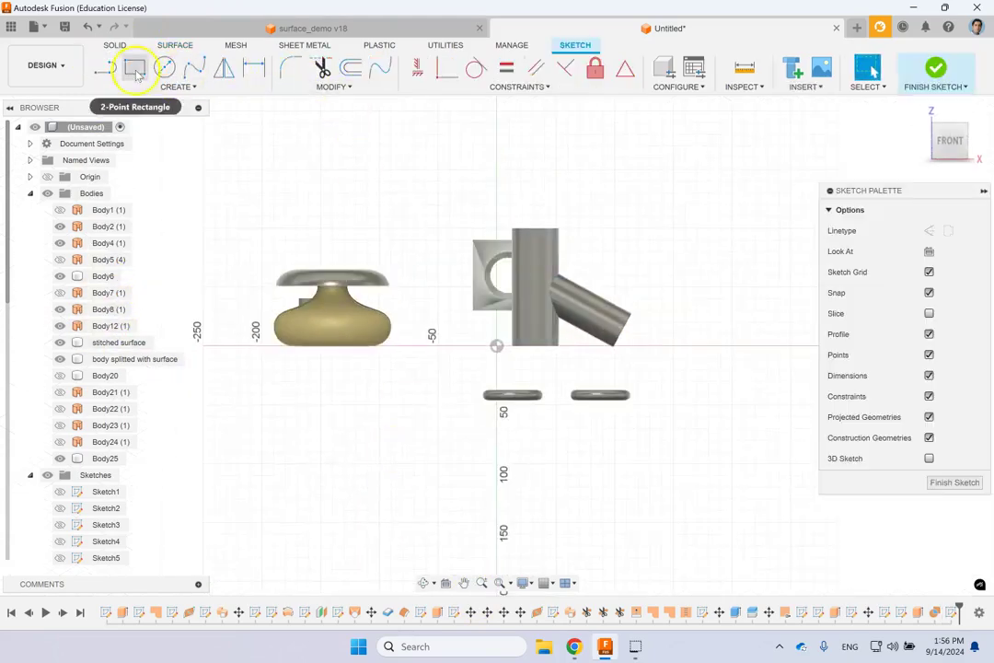
{"action": "left_click", "coordinate": [135, 70]}
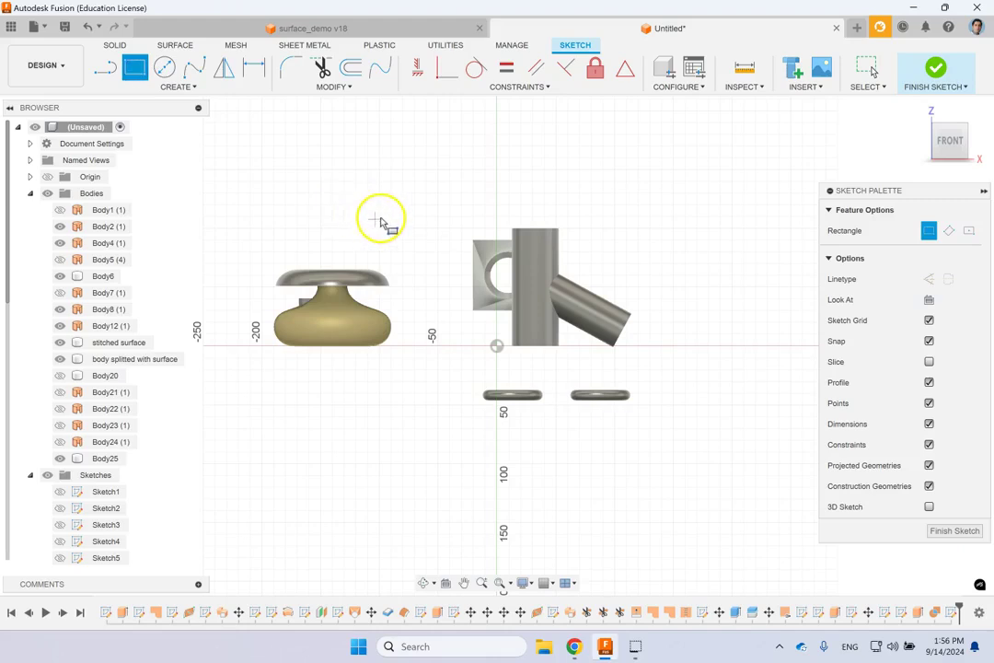
{"action": "left_click", "coordinate": [379, 218]}
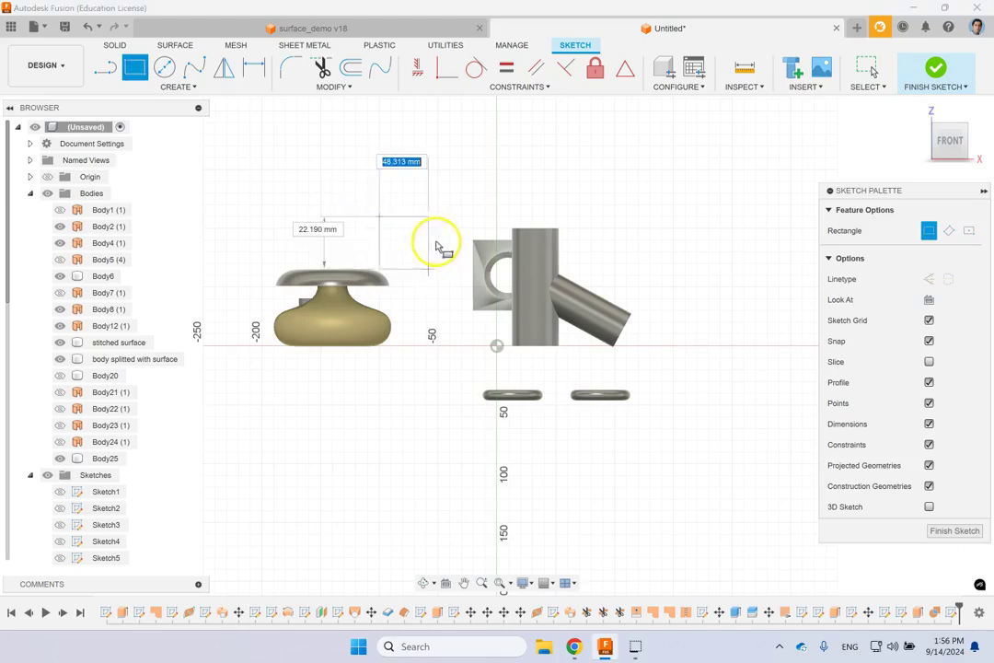
{"action": "left_click", "coordinate": [438, 251]}
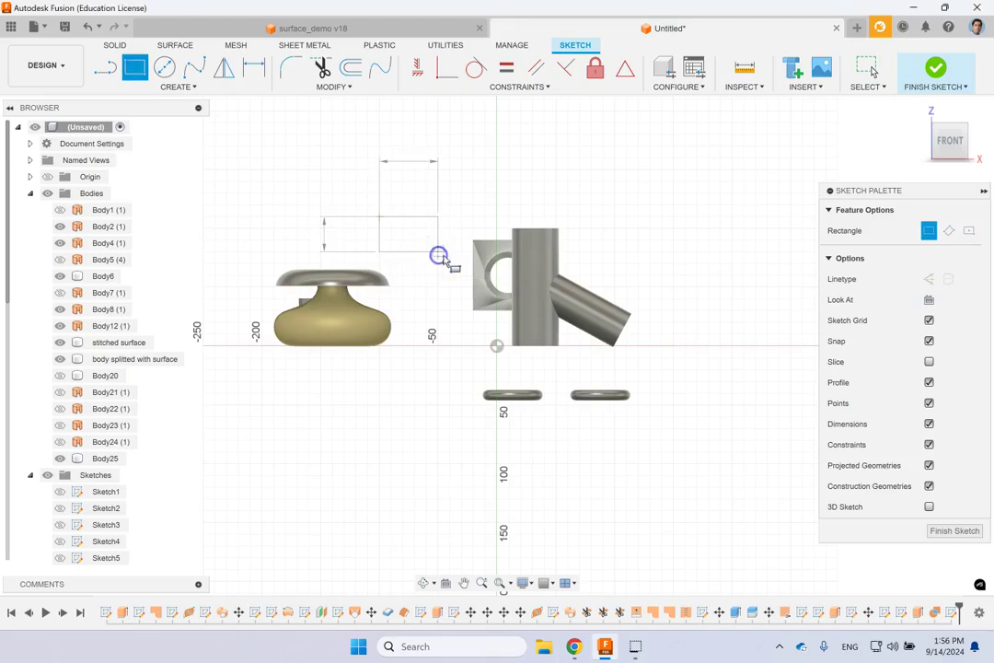
{"action": "left_click", "coordinate": [920, 112]}
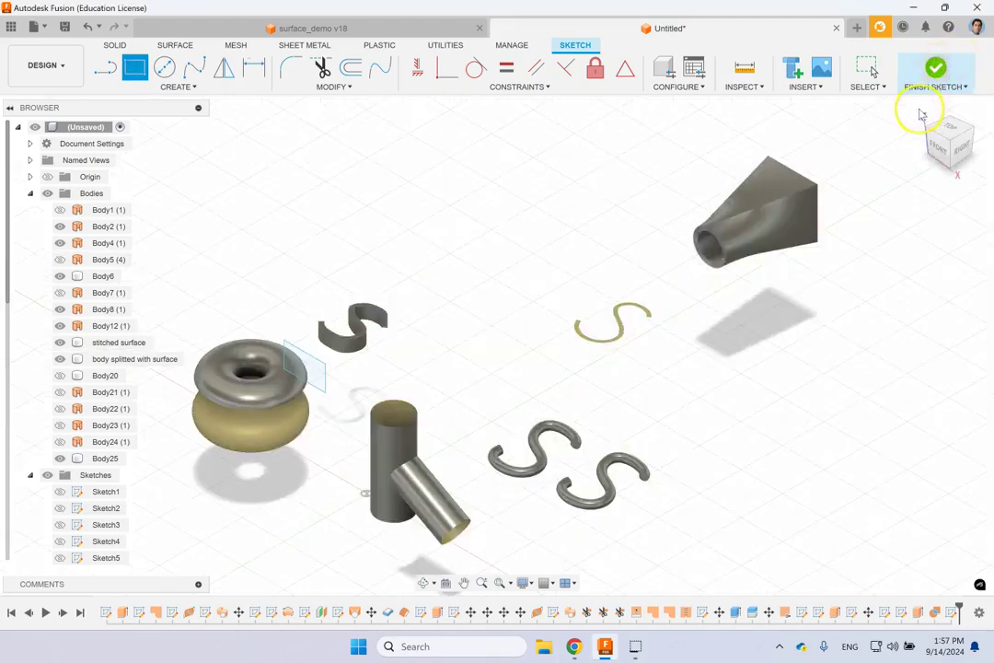
{"action": "left_click", "coordinate": [935, 70]}
Start a Ruled surface from the rectangle's chained edges, using the Direction type and a 30-degree angle
{"action": "left_click", "coordinate": [204, 85]}
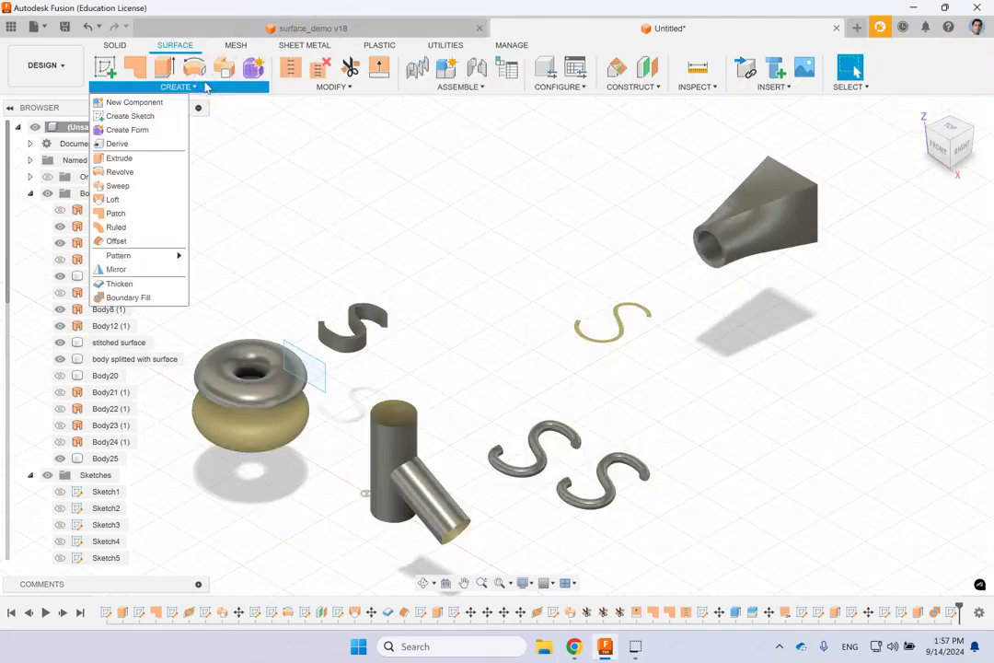
{"action": "left_click", "coordinate": [138, 227]}
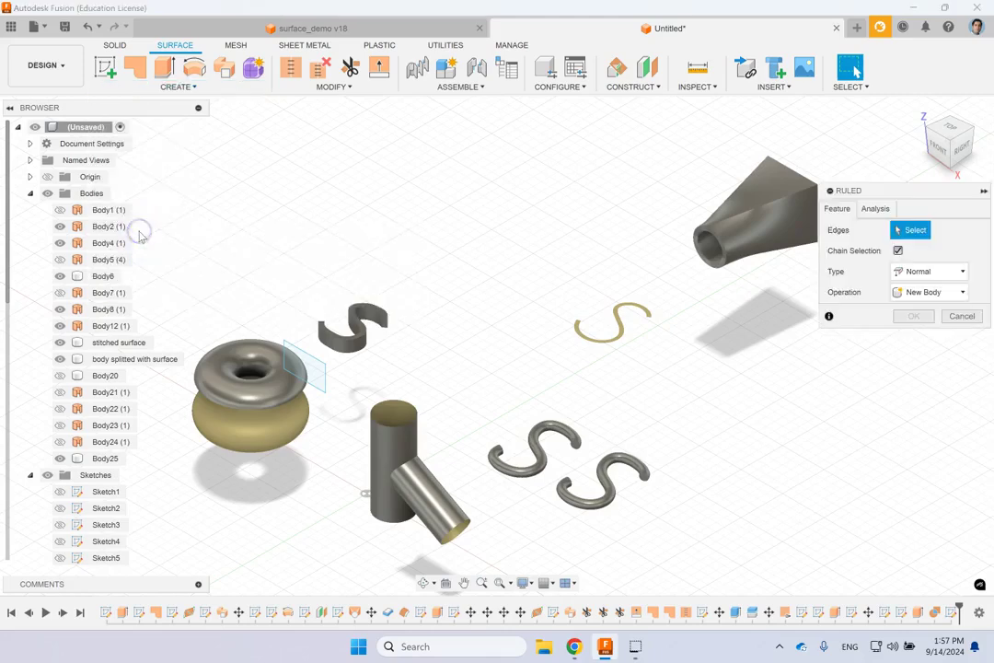
{"action": "left_click", "coordinate": [322, 366]}
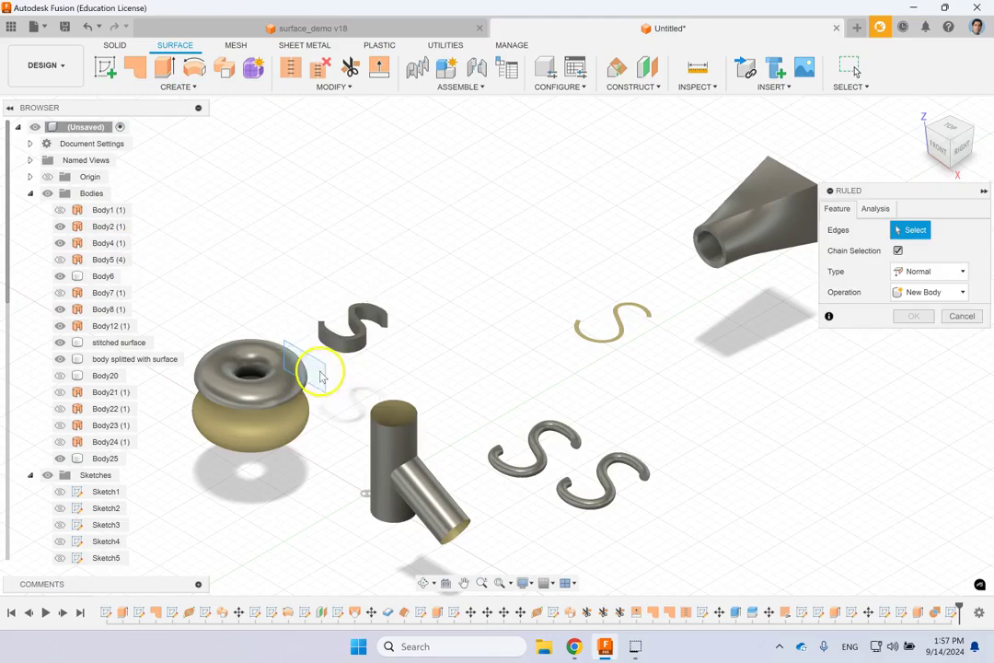
{"action": "left_click", "coordinate": [328, 370]}
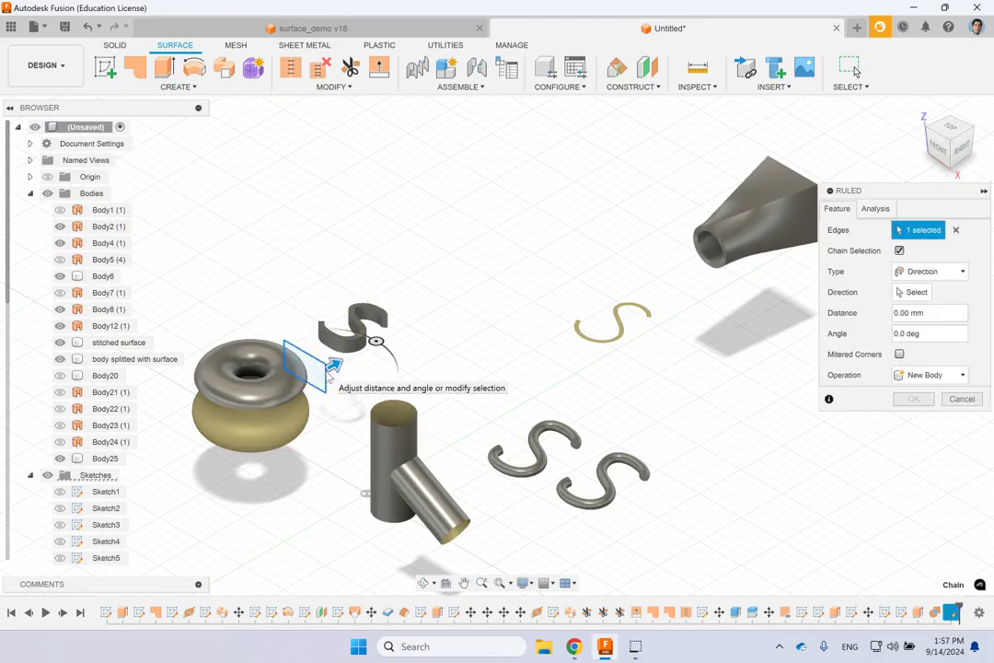
{"action": "left_click", "coordinate": [947, 281]}
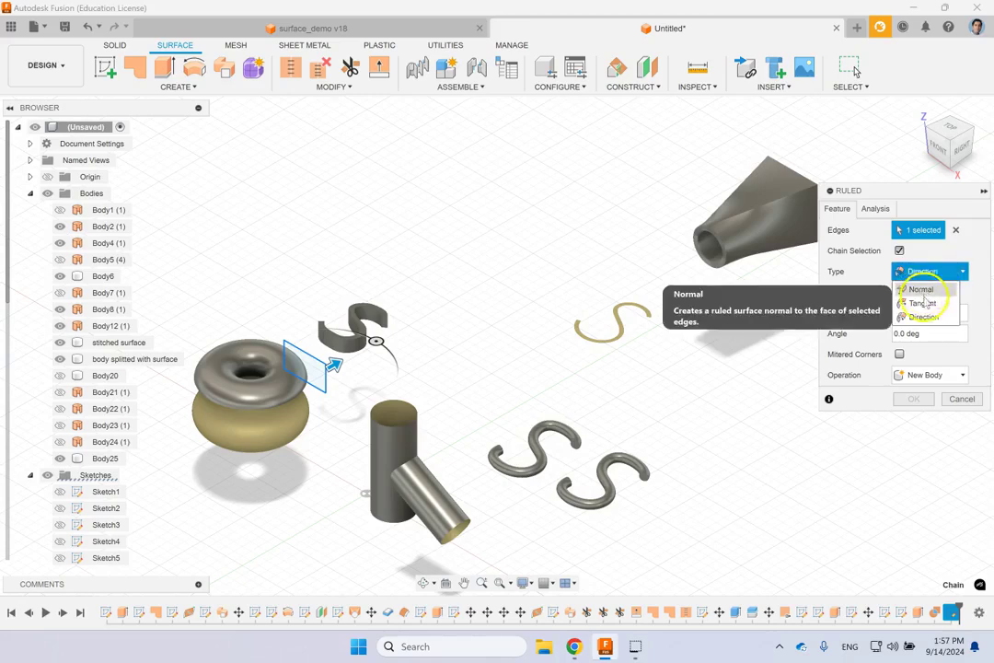
{"action": "left_click", "coordinate": [954, 276]}
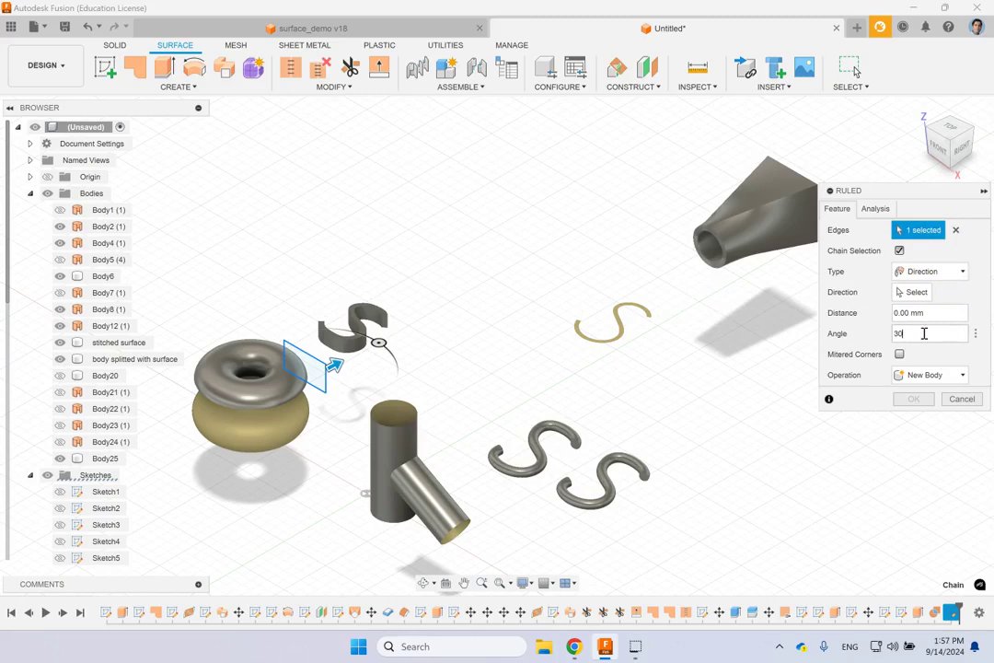
Set the ruled surface's distance to 40 mm and create it as a new body
{"action": "left_click", "coordinate": [933, 314]}
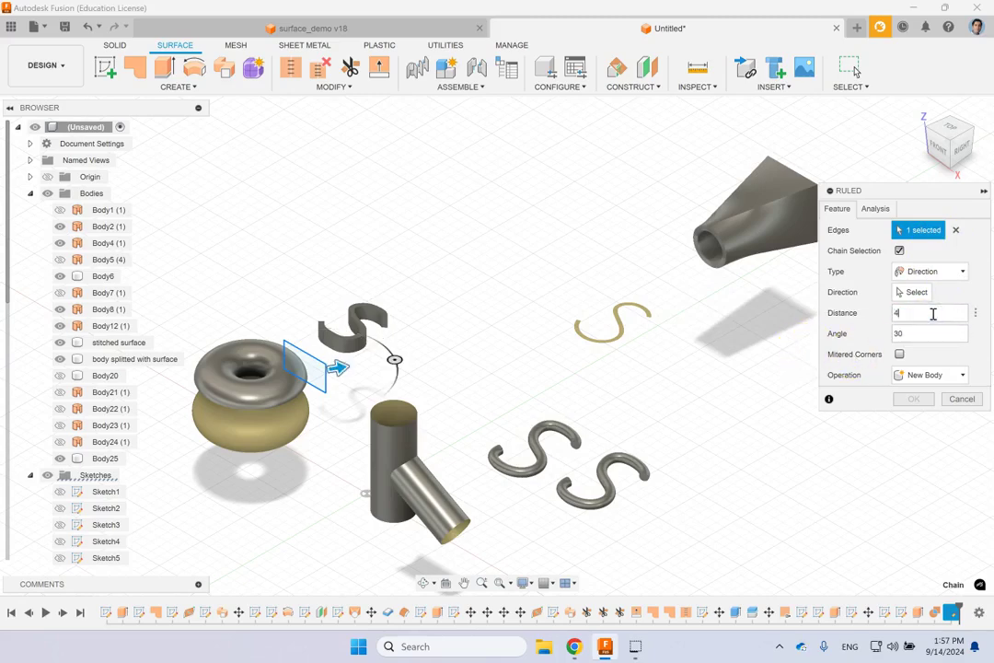
{"action": "type", "text": "40"}
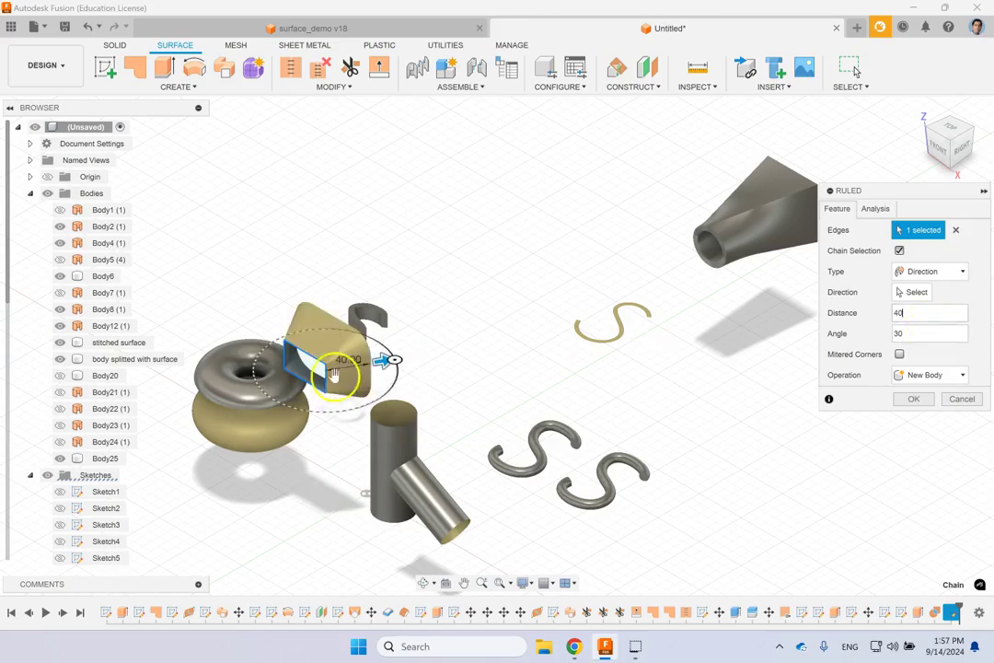
{"action": "scroll", "coordinate": [324, 380], "scroll_direction": "up", "scroll_amount": 2}
{"action": "scroll", "coordinate": [324, 380], "scroll_direction": "up", "scroll_amount": 3}
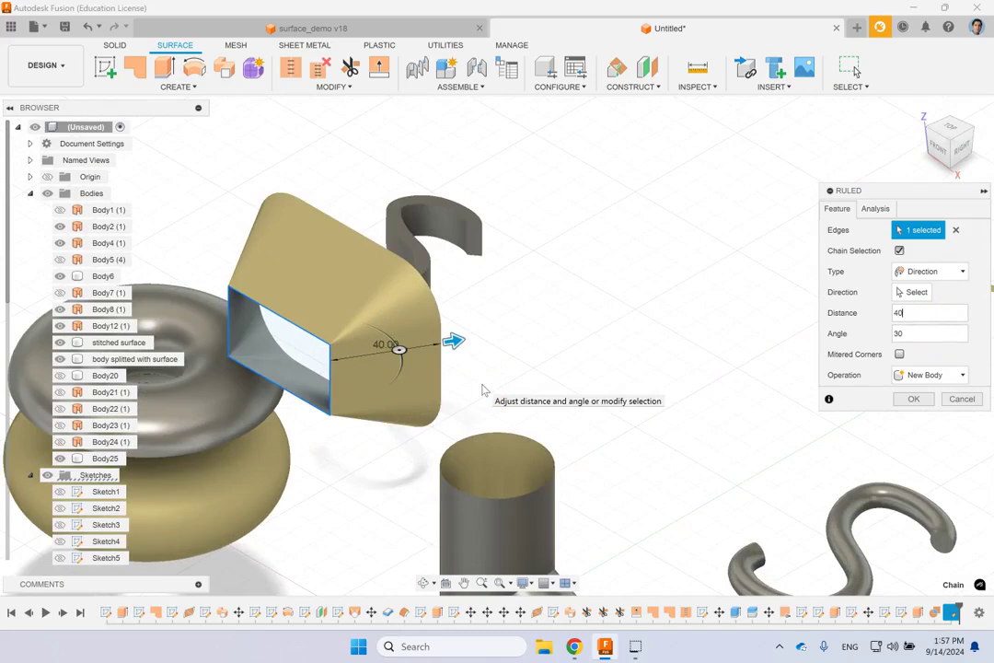
{"action": "left_click", "coordinate": [913, 398]}
{"action": "middle_click_drag", "start_coordinate": [667, 341], "coordinate": [672, 346], "text": "shift"}
{"action": "scroll", "coordinate": [669, 338], "scroll_direction": "down", "scroll_amount": 8}
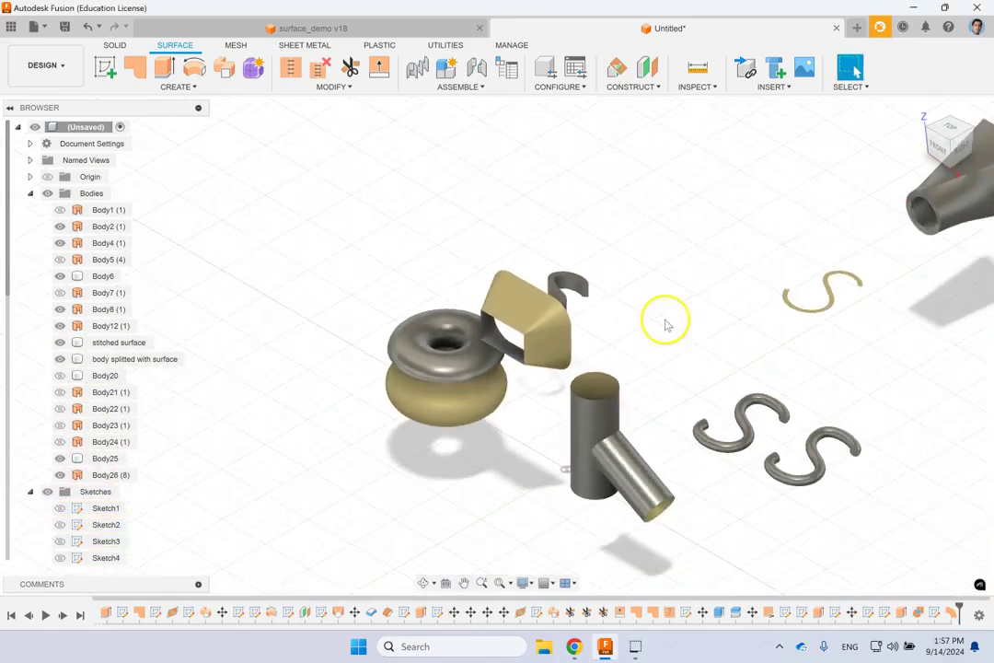
{"action": "scroll", "coordinate": [920, 367], "scroll_direction": "up", "scroll_amount": 3}
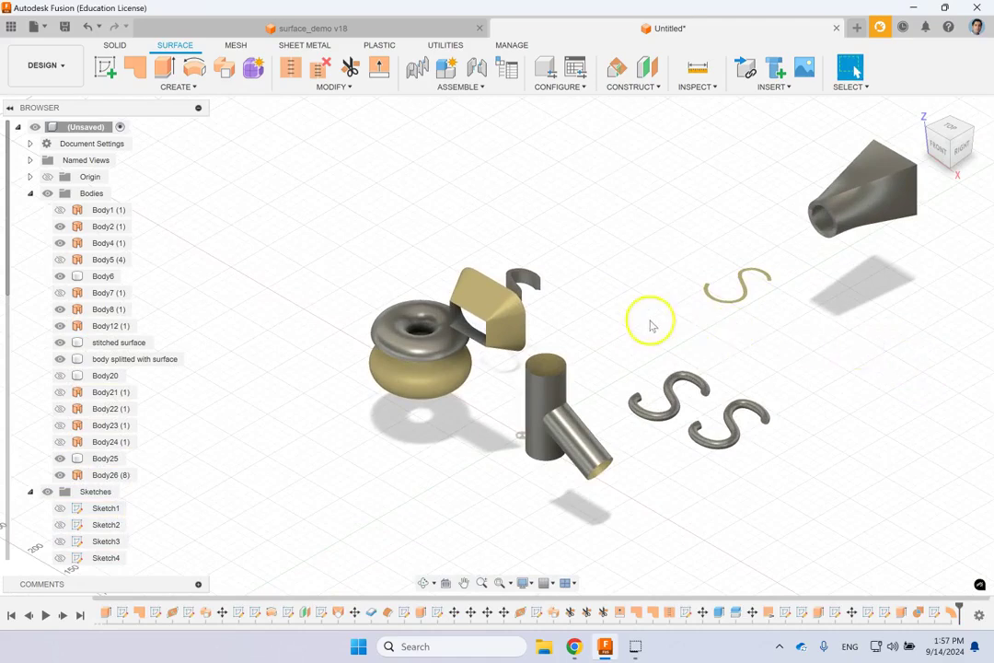
{"action": "middle_click_drag", "start_coordinate": [645, 306], "coordinate": [634, 304], "text": "shift"}
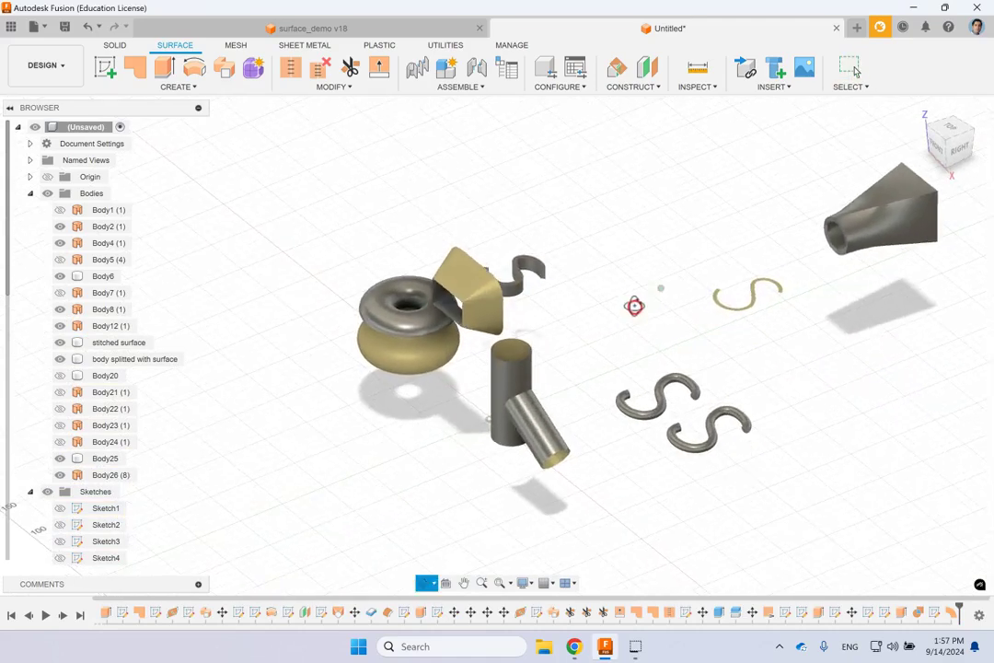
{"action": "left_click", "coordinate": [337, 86]}
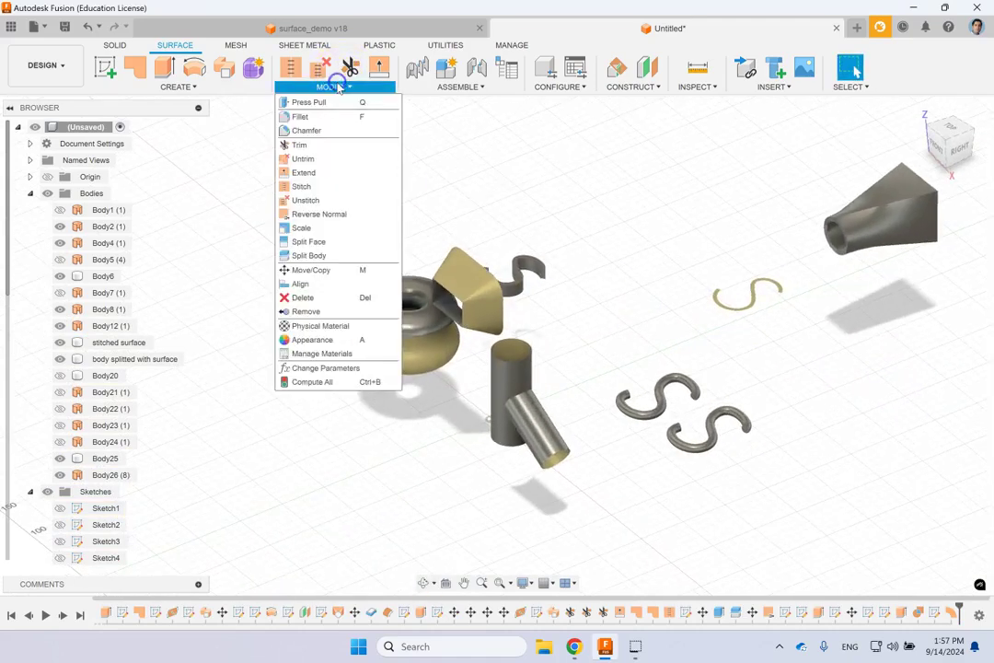
{"action": "left_click", "coordinate": [366, 228]}
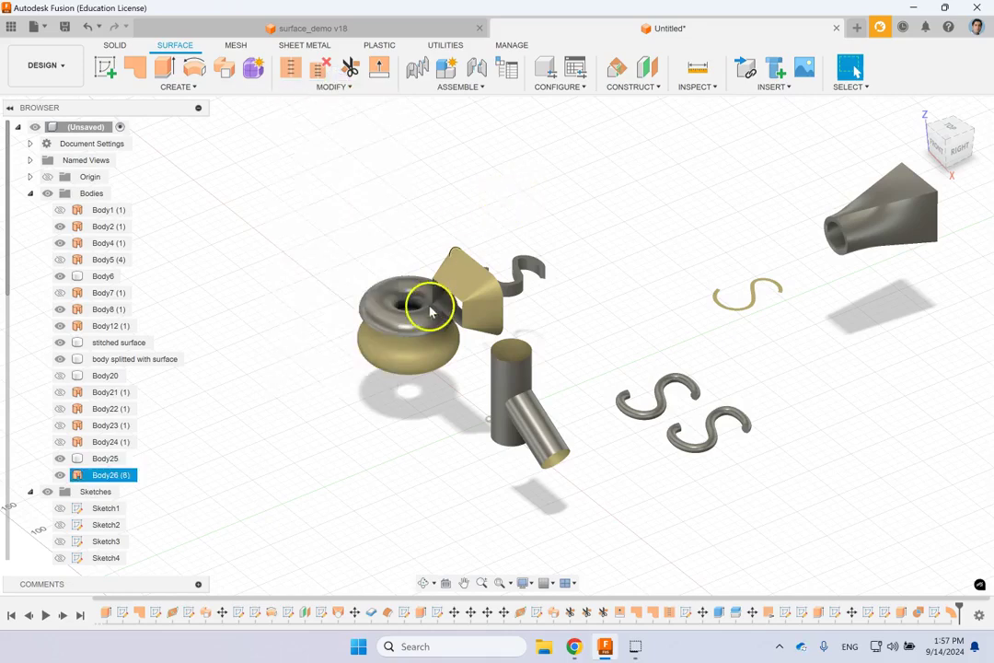
Move the ring-shaped surface, Body4, by -60 mm along Y, away from the flared ruled surface
{"action": "left_click", "coordinate": [426, 324]}
{"action": "key", "text": "m"}
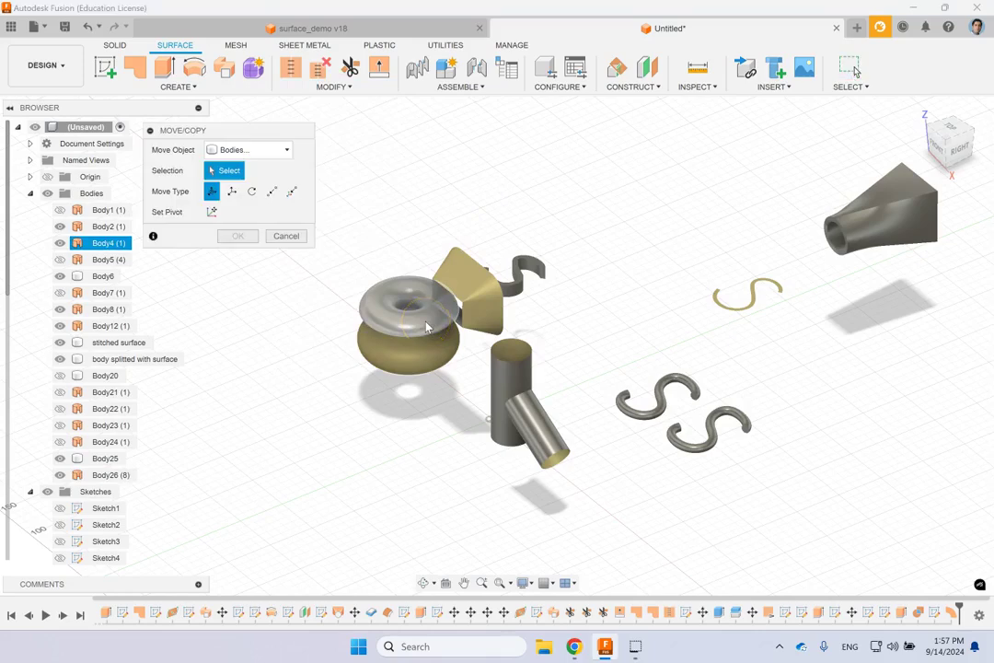
{"action": "left_click", "coordinate": [424, 327]}
{"action": "left_click", "coordinate": [421, 332]}
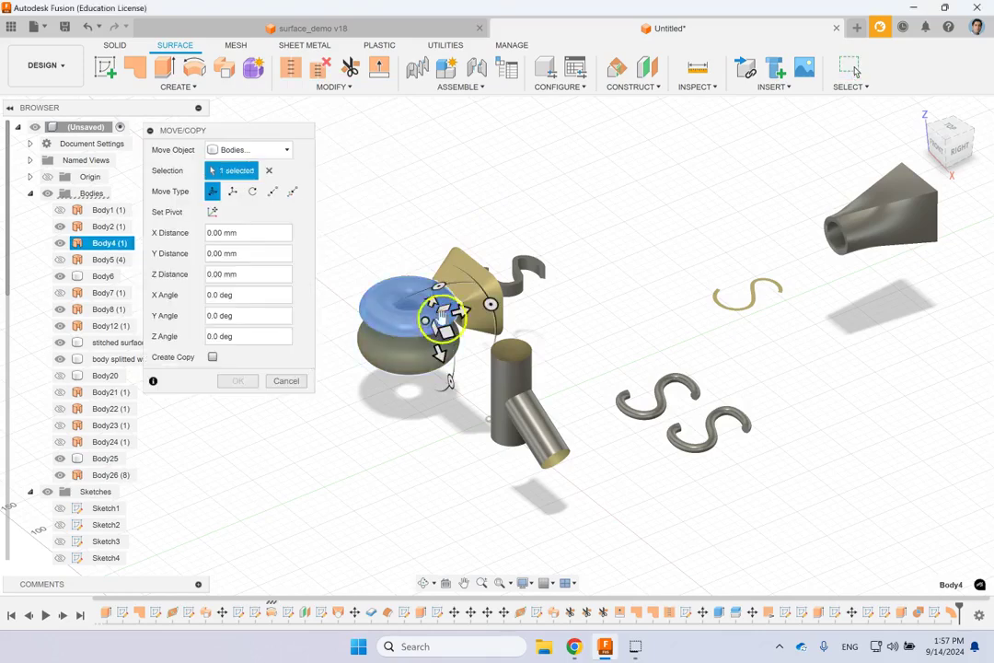
{"action": "left_click_drag", "start_coordinate": [430, 322], "coordinate": [497, 318]}
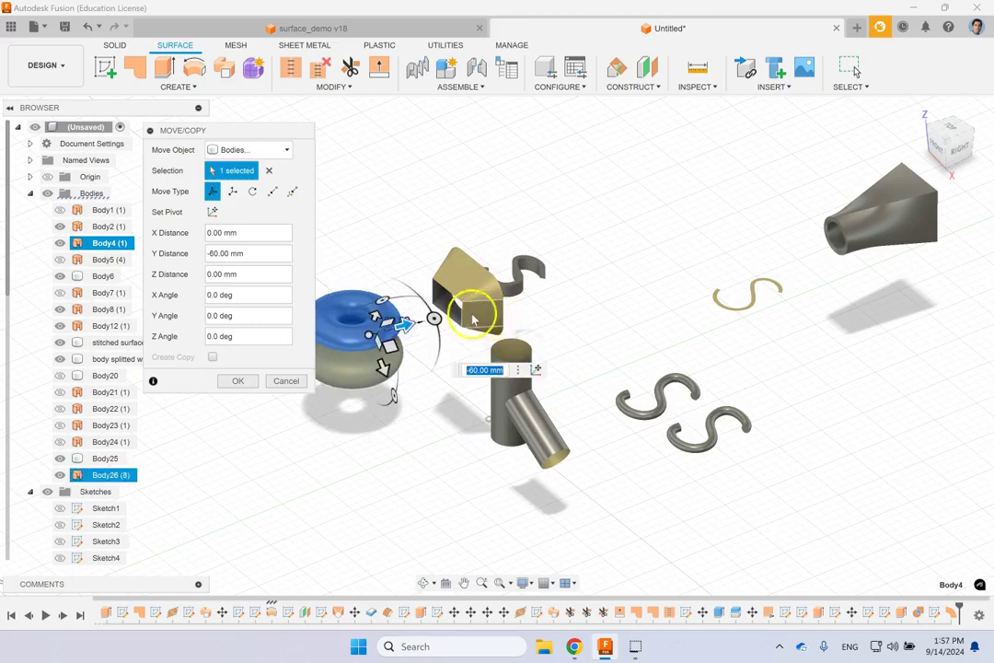
{"action": "left_click", "coordinate": [238, 380]}
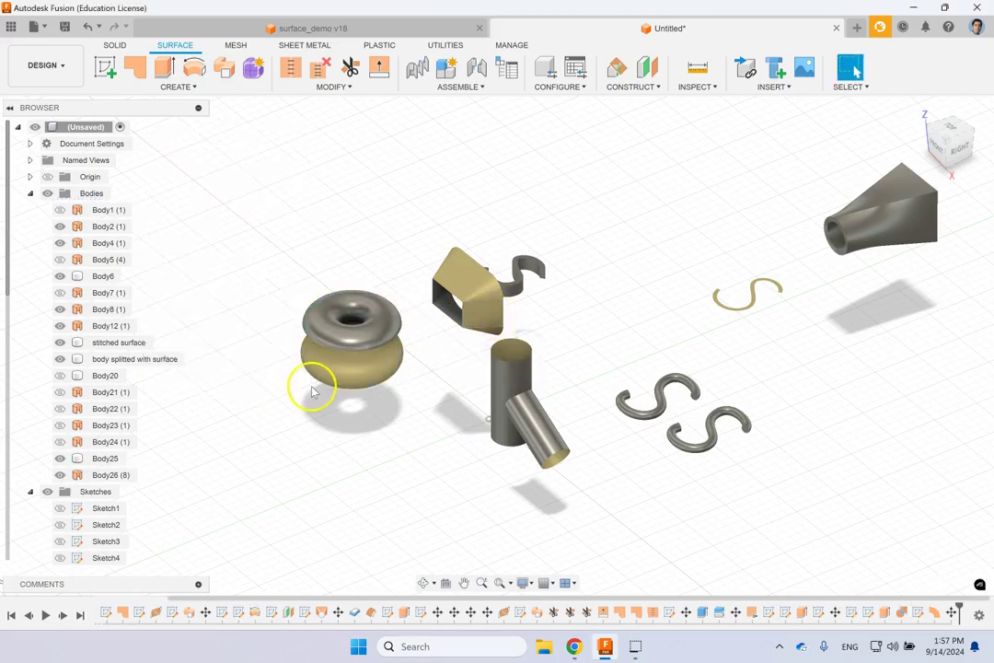